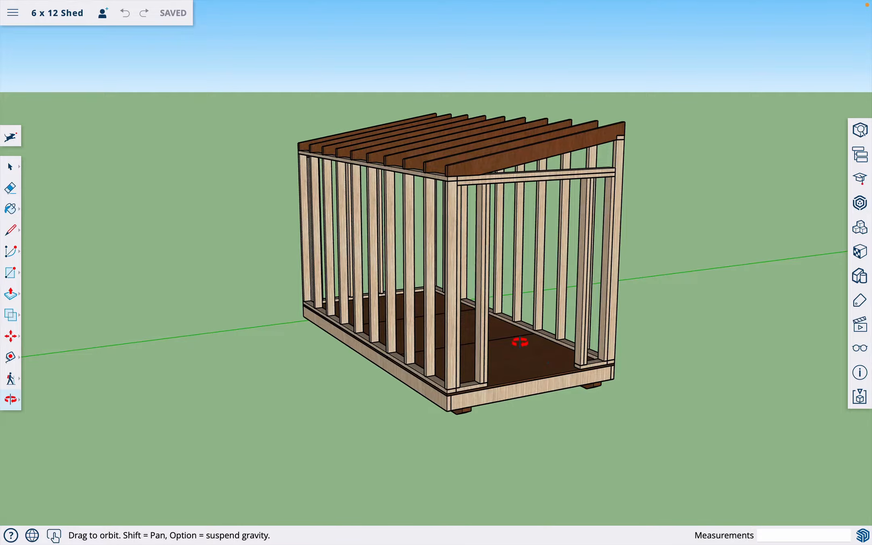
# Step: Examine the finished 6 x 12 shed framing from the front, the side wall and underneath
pyautogui.moveTo(558, 367); pyautogui.dragTo(440, 341)
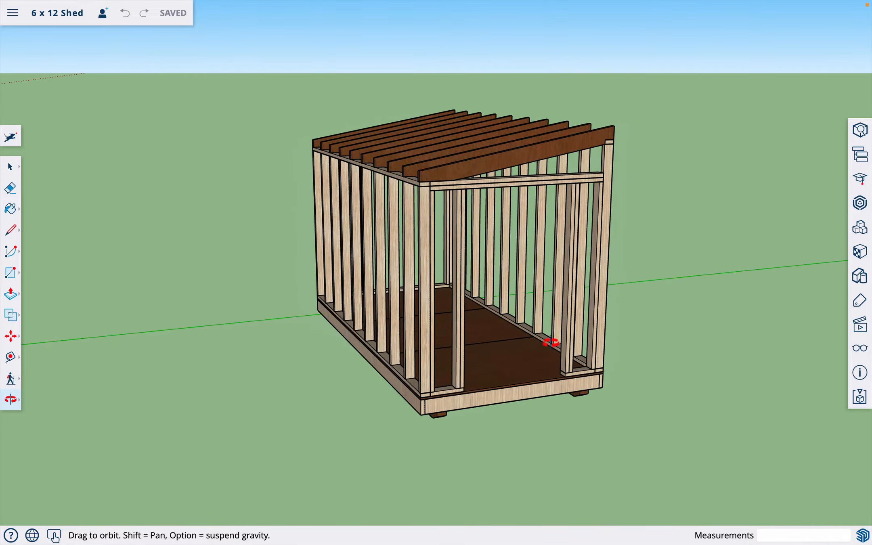
pyautogui.moveTo(551, 343); pyautogui.dragTo(394, 314)
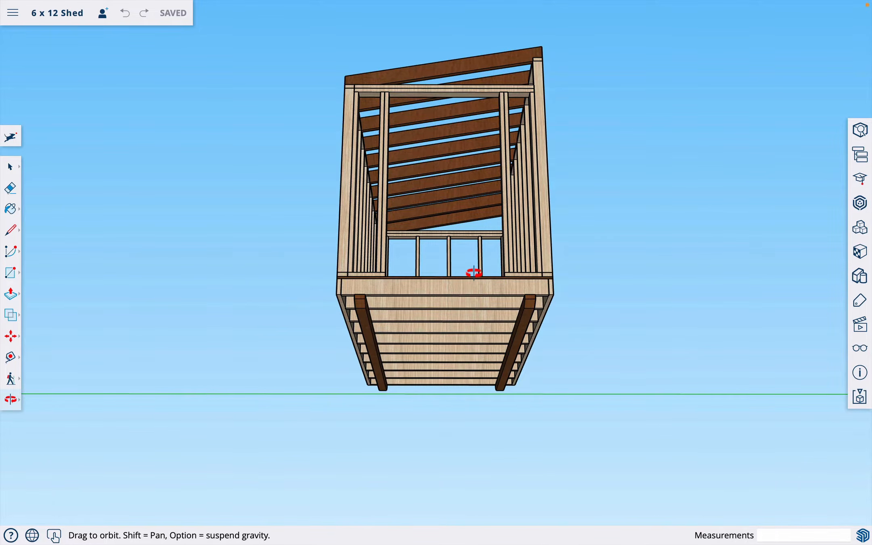
pyautogui.moveTo(473, 272); pyautogui.dragTo(467, 378)
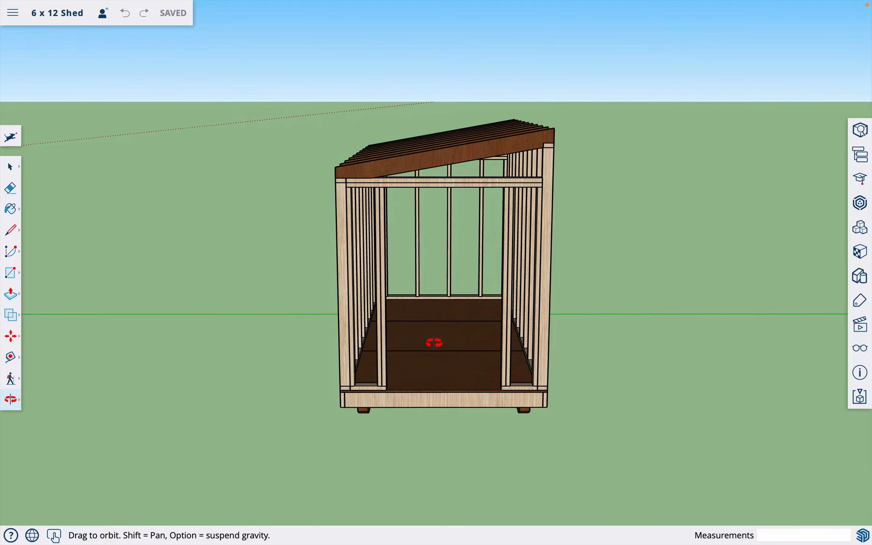
pyautogui.moveTo(434, 342); pyautogui.dragTo(274, 325)
pyautogui.moveTo(512, 282); pyautogui.dragTo(674, 320)
pyautogui.moveTo(479, 266); pyautogui.dragTo(476, 245)
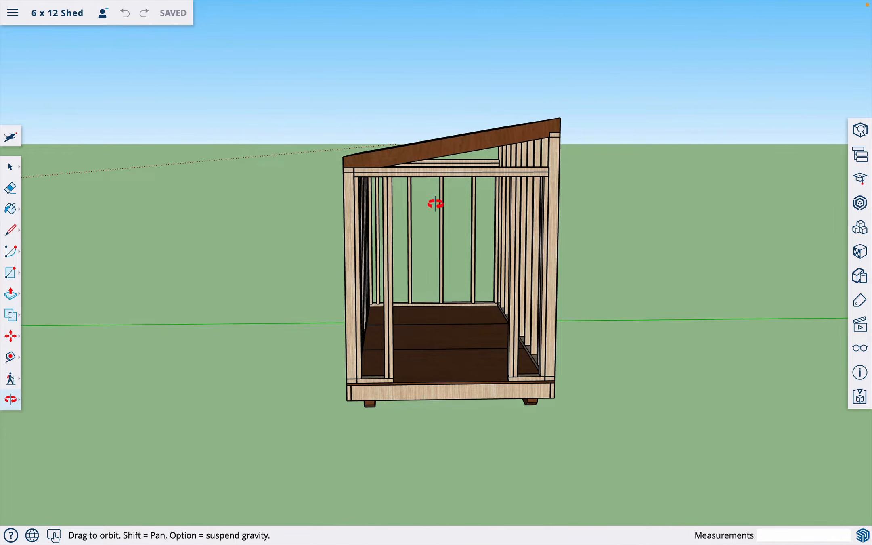
pyautogui.moveTo(409, 236); pyautogui.dragTo(515, 243)
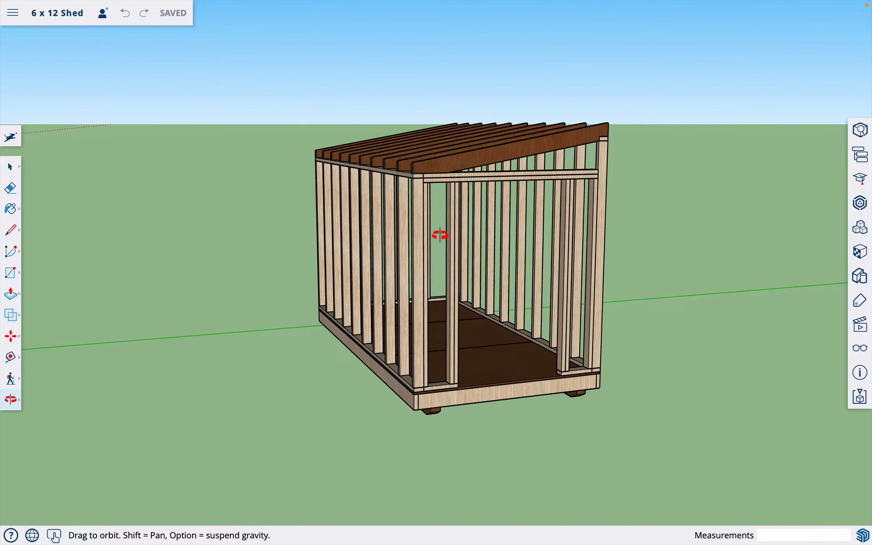
pyautogui.scroll(3, 441, 234)
pyautogui.moveTo(443, 233); pyautogui.dragTo(535, 232)
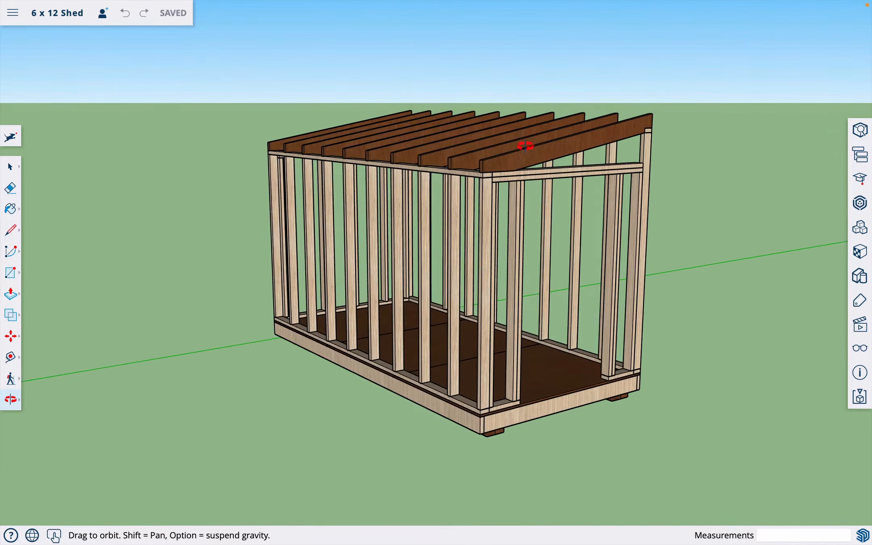
pyautogui.moveTo(598, 203); pyautogui.dragTo(494, 220)
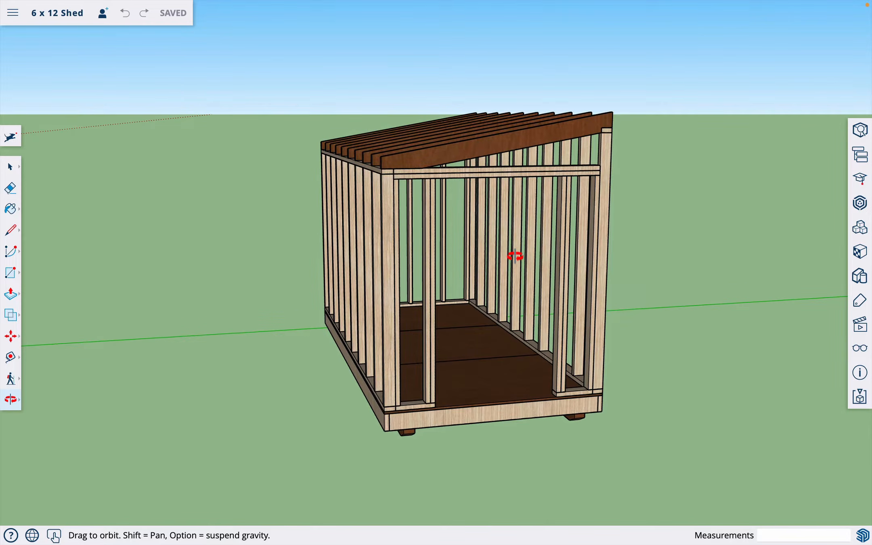
pyautogui.moveTo(497, 288); pyautogui.dragTo(455, 288)
pyautogui.moveTo(516, 292); pyautogui.dragTo(562, 285)
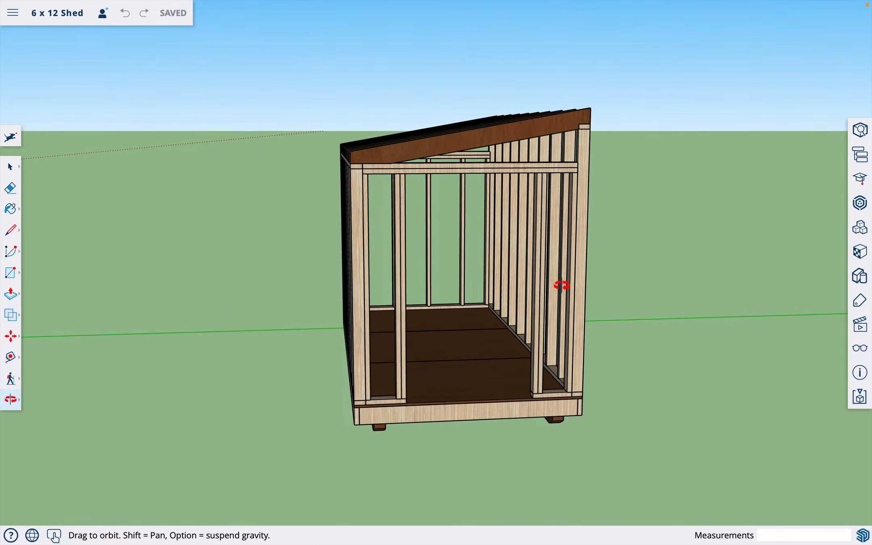
# Step: Start a new blank model for the shed
pyautogui.click(13, 13)
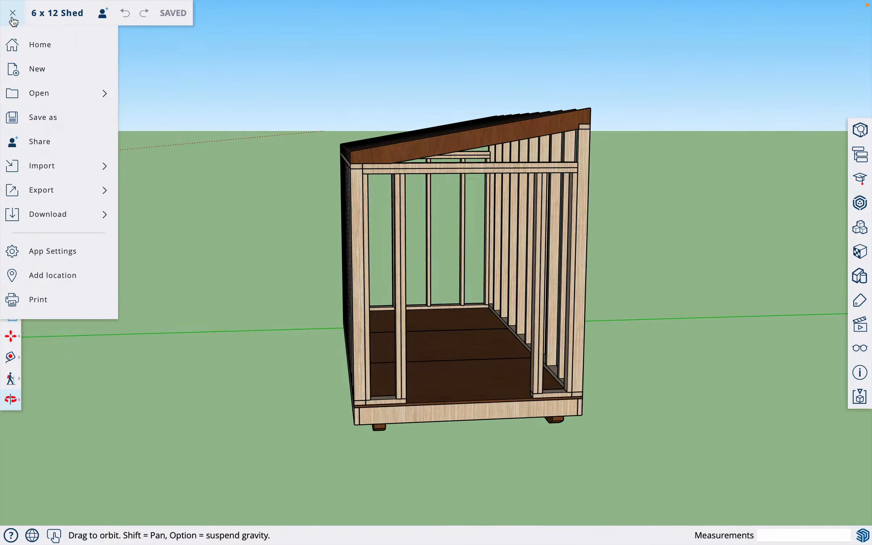
pyautogui.click(56, 71)
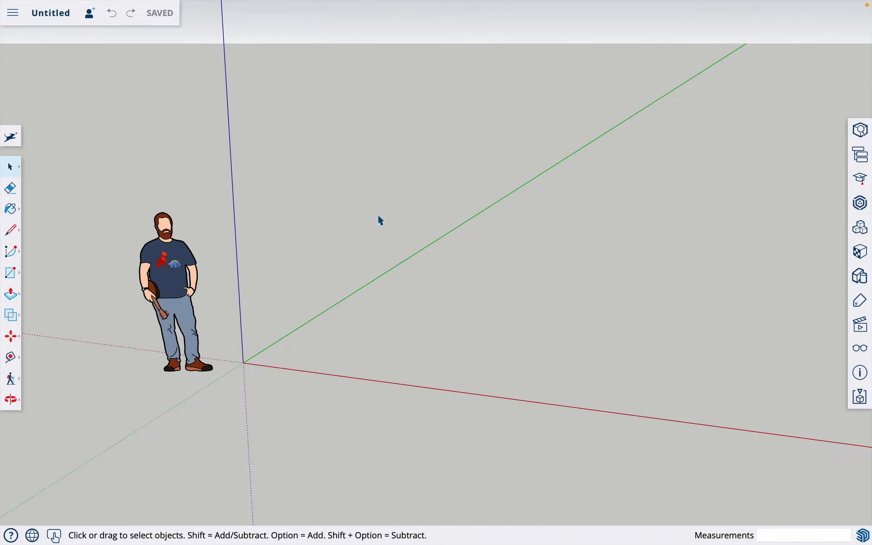
pyautogui.press('o')
pyautogui.moveTo(377, 278); pyautogui.dragTo(424, 251)
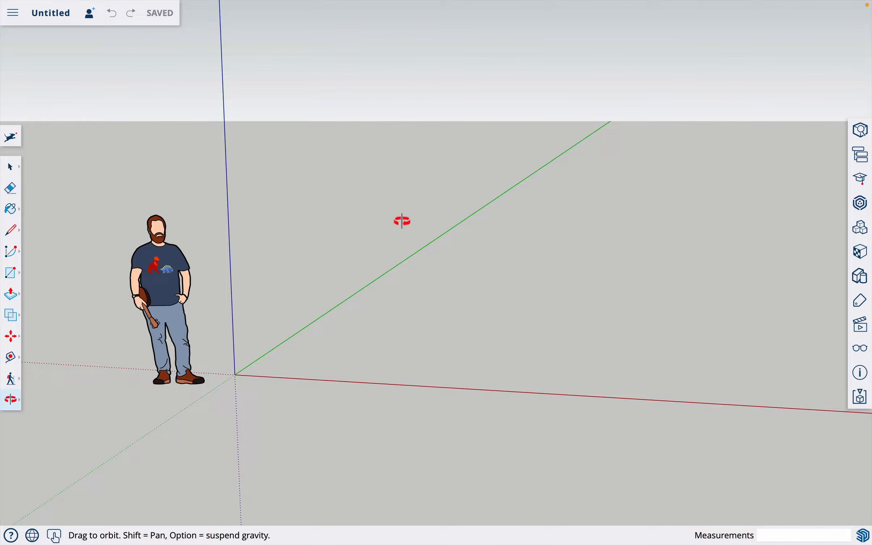
pyautogui.press('space')
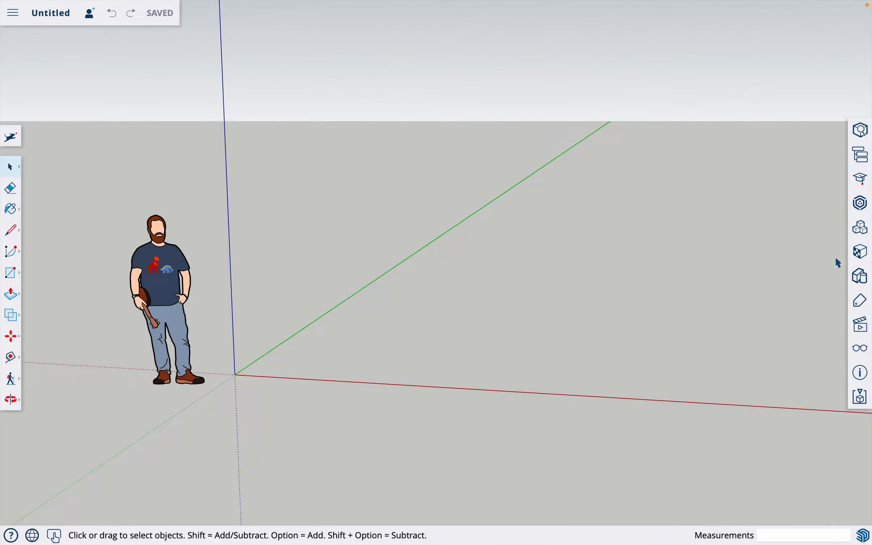
# Step: Apply Simple Style from the Default Styles collection to the model
pyautogui.click(860, 278)
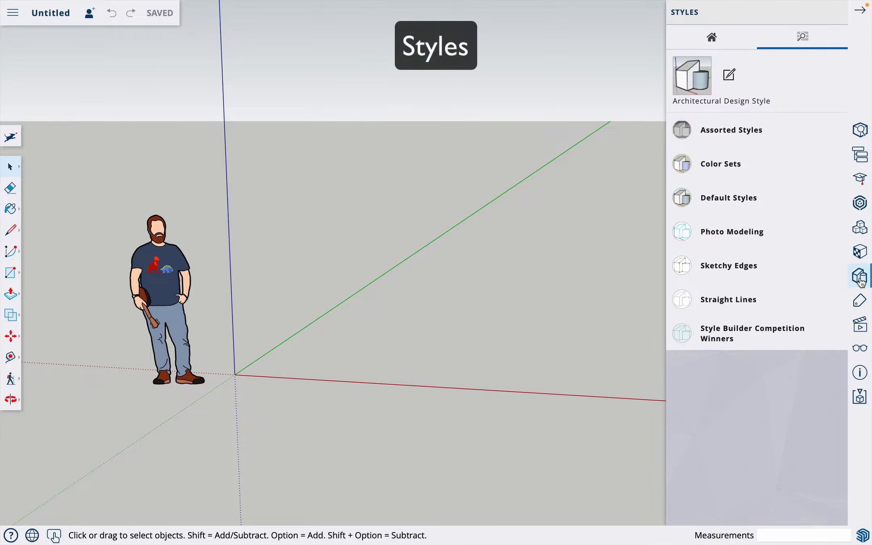
pyautogui.click(838, 201)
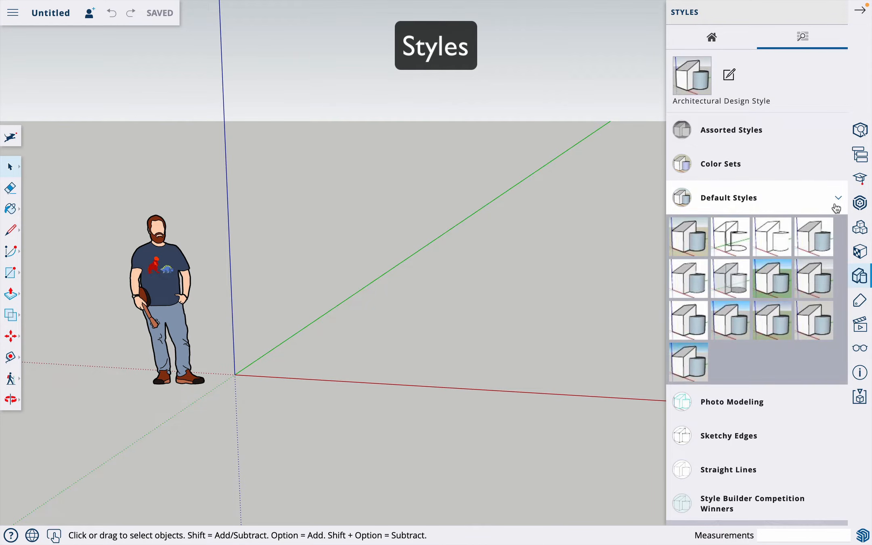
pyautogui.click(775, 278)
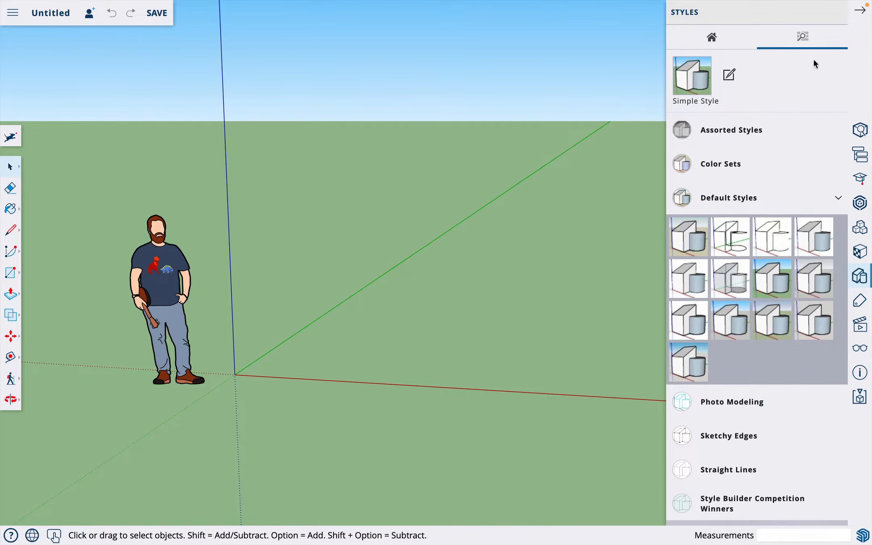
pyautogui.click(861, 13)
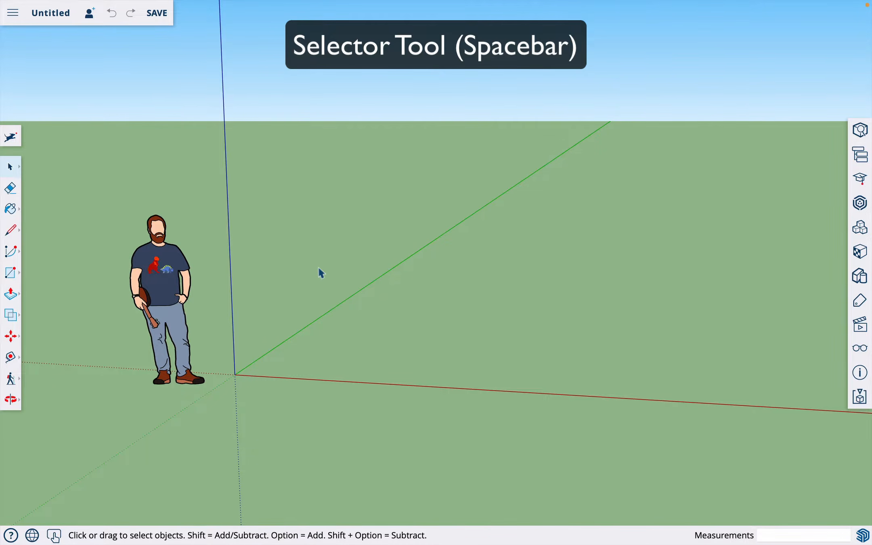
# Step: Delete the standing human scale figure beside the origin
pyautogui.press('o')
pyautogui.moveTo(436, 299); pyautogui.dragTo(382, 297)
pyautogui.press('space')
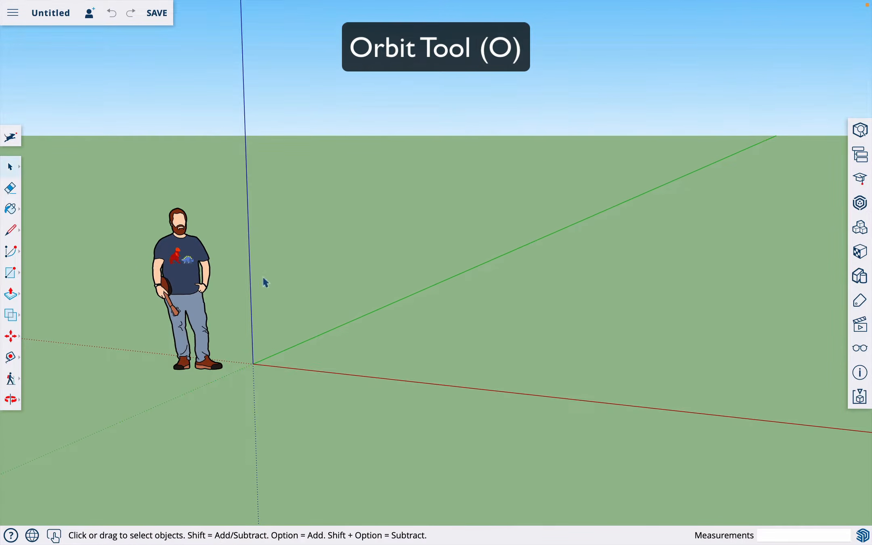
pyautogui.click(190, 259)
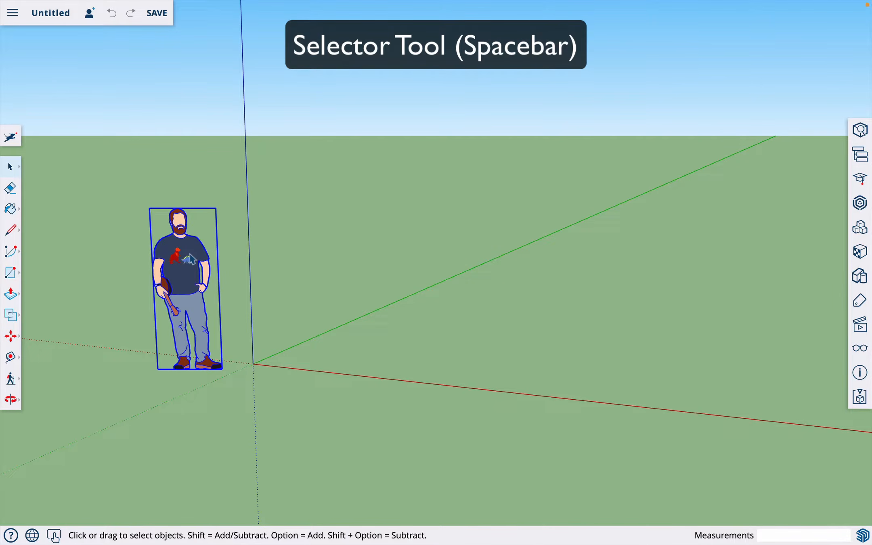
pyautogui.press('Delete')
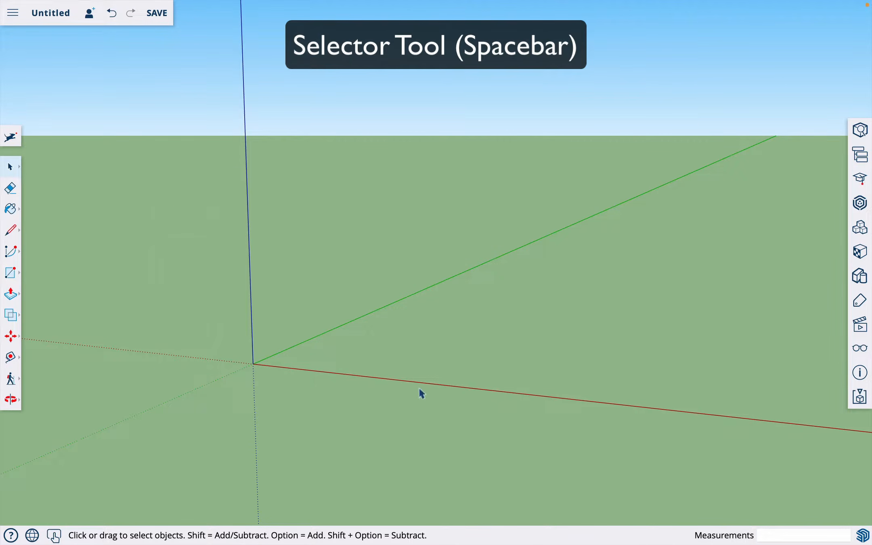
# Step: Draw a ground rectangle starting on the red axis and set its dimensions to 6',12'
pyautogui.press('o')
pyautogui.moveTo(384, 386)
pyautogui.mouseDown()
pyautogui.moveTo(438, 389)
pyautogui.moveTo(393, 397)
pyautogui.moveTo(379, 388)
pyautogui.mouseUp()
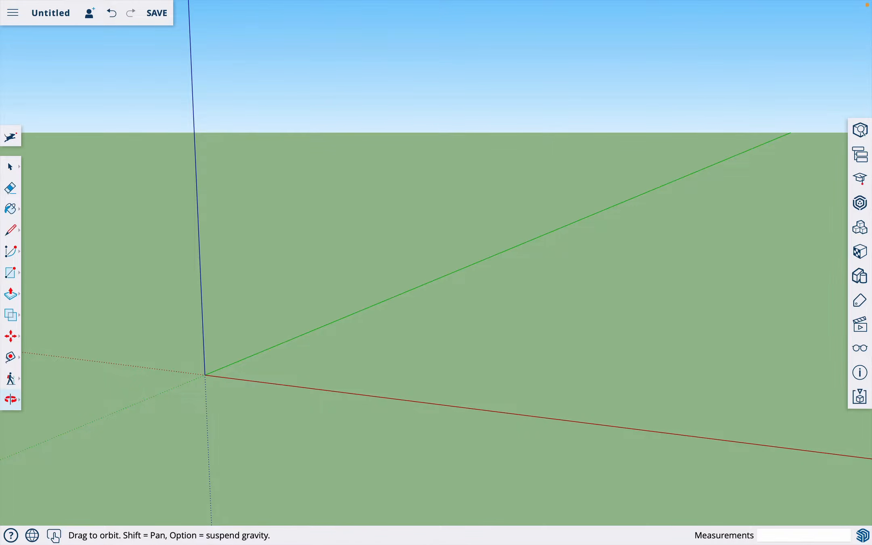
pyautogui.press('r')
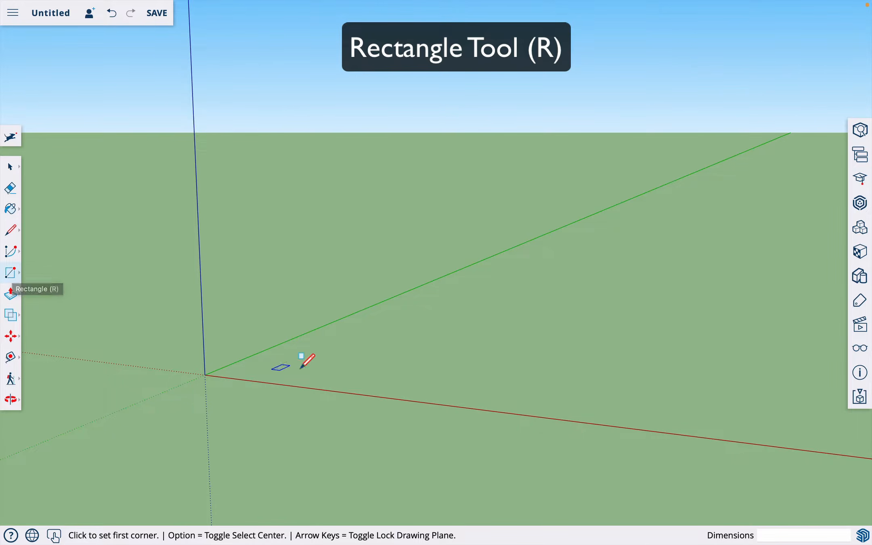
pyautogui.click(330, 390)
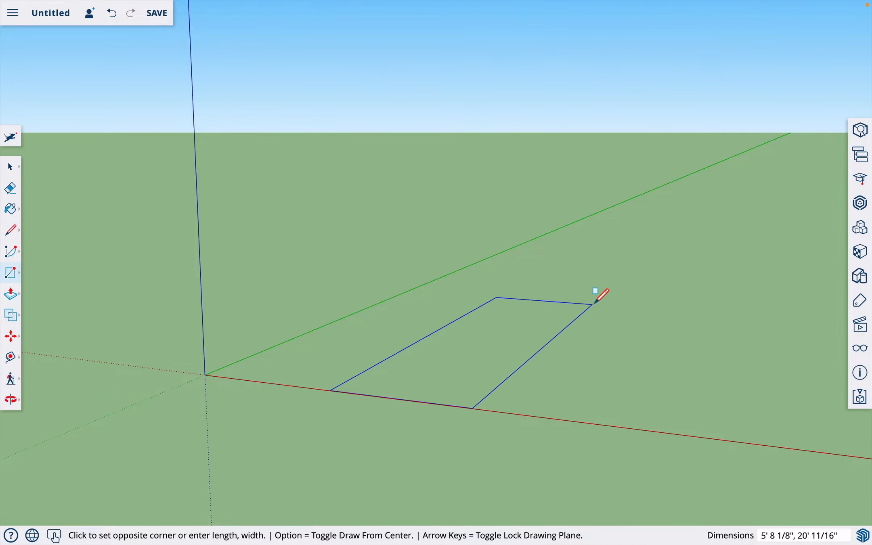
pyautogui.click(612, 298)
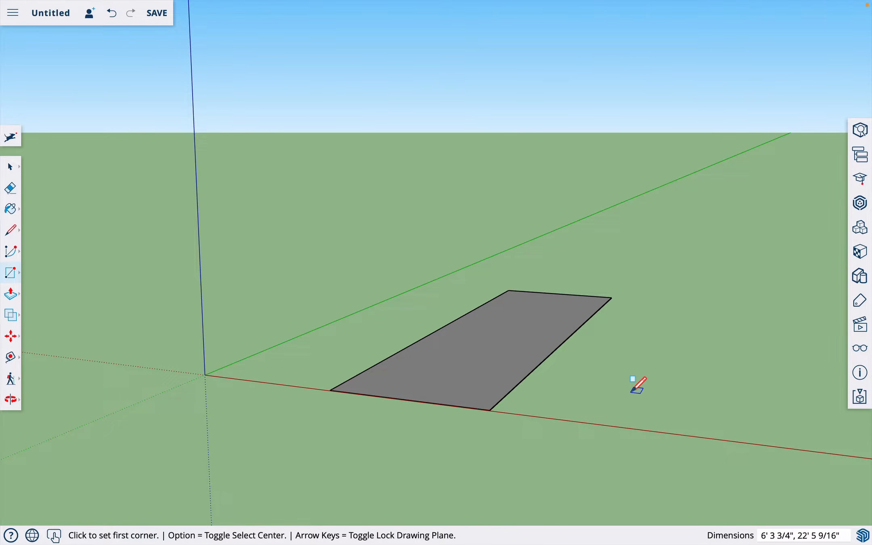
pyautogui.write("6',12")
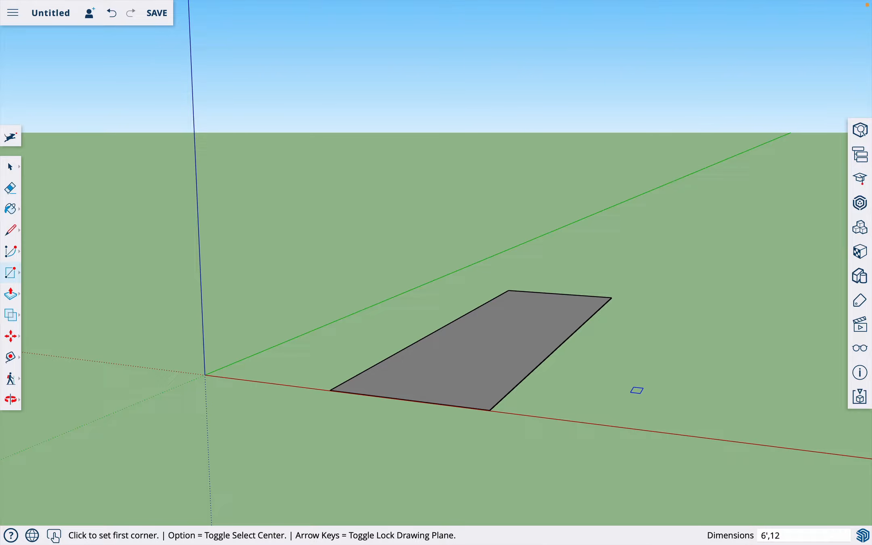
pyautogui.write("'")
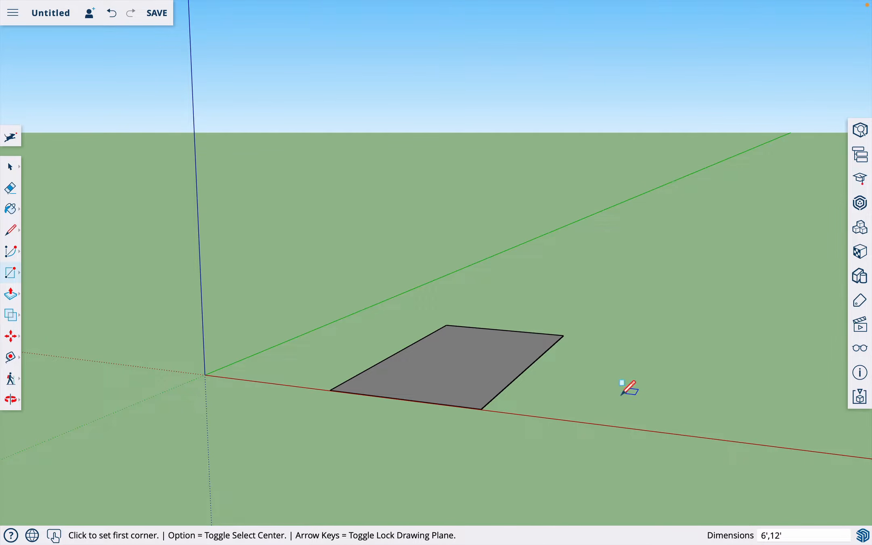
# Step: Place two guides parallel to the rectangle's long edges, each offset 6 inches inward
pyautogui.write('o')
pyautogui.moveTo(512, 414); pyautogui.dragTo(453, 375)
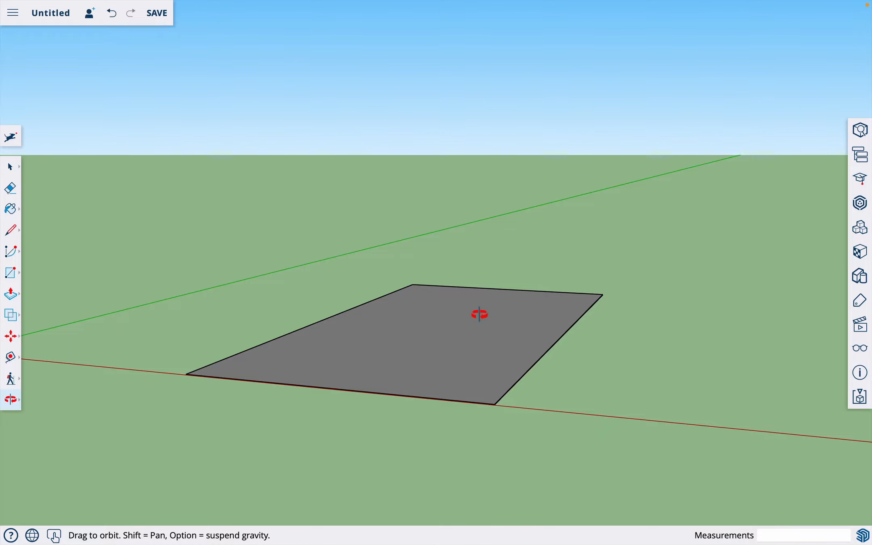
pyautogui.moveTo(401, 369); pyautogui.dragTo(469, 400)
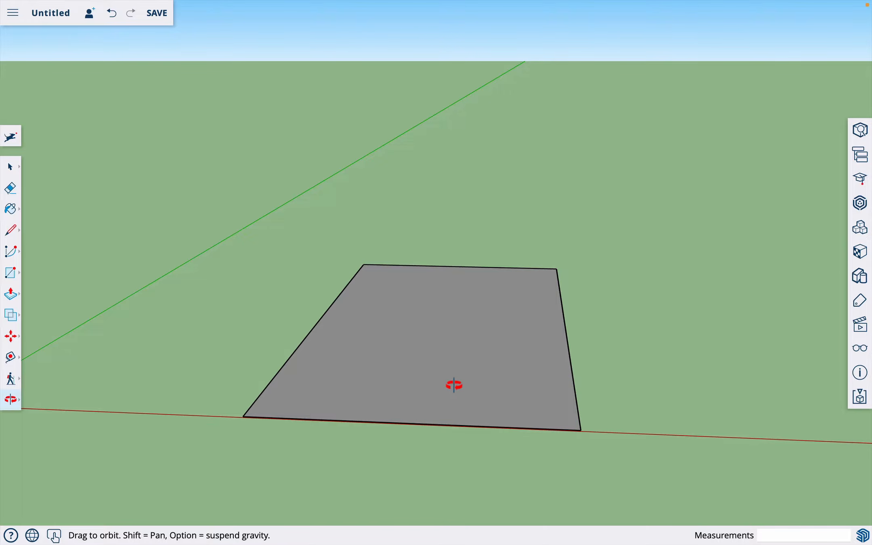
pyautogui.press('t')
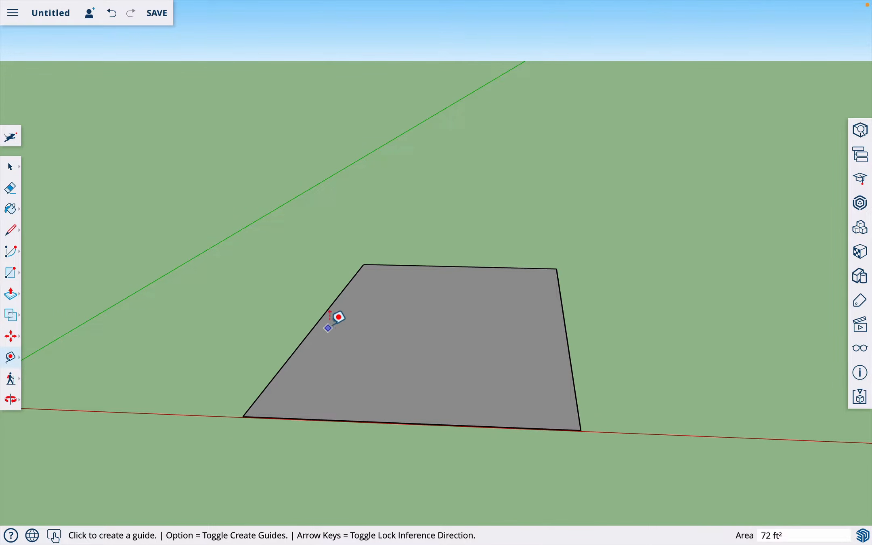
pyautogui.click(304, 339)
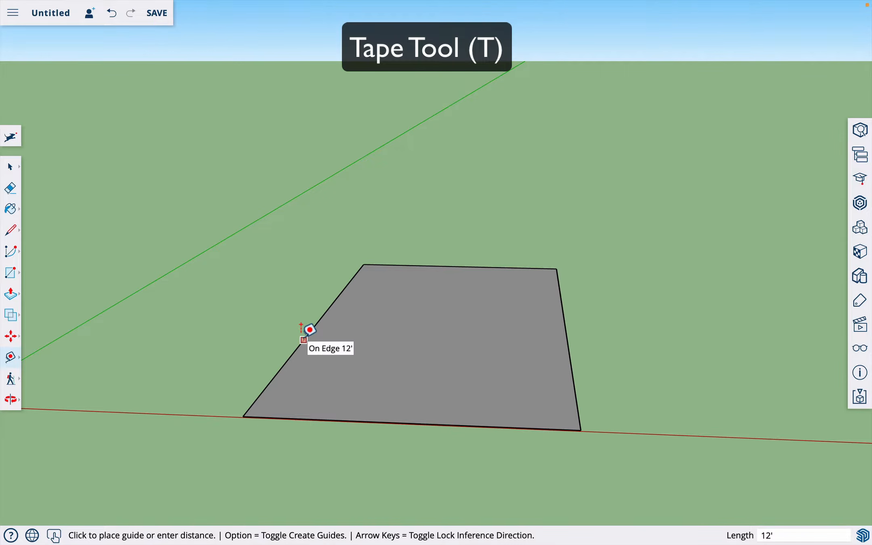
pyautogui.write('6')
pyautogui.press('Return')
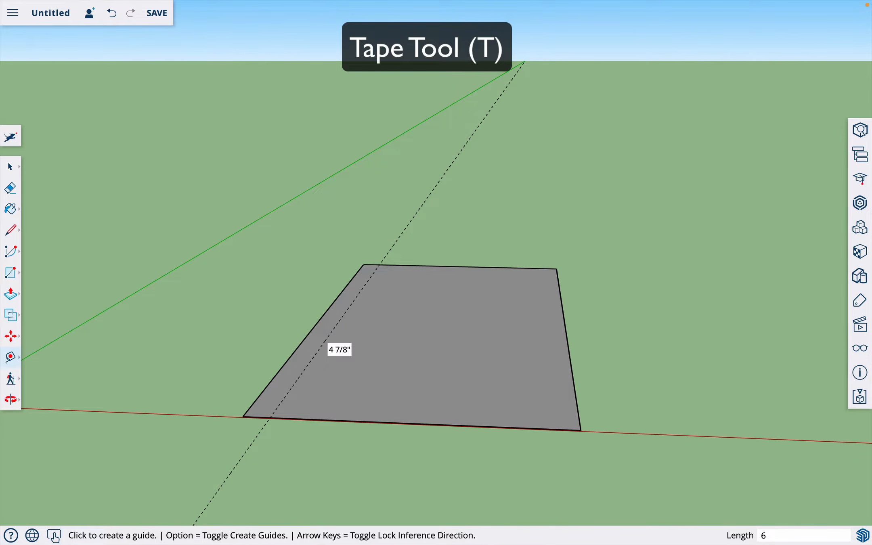
pyautogui.click(568, 345)
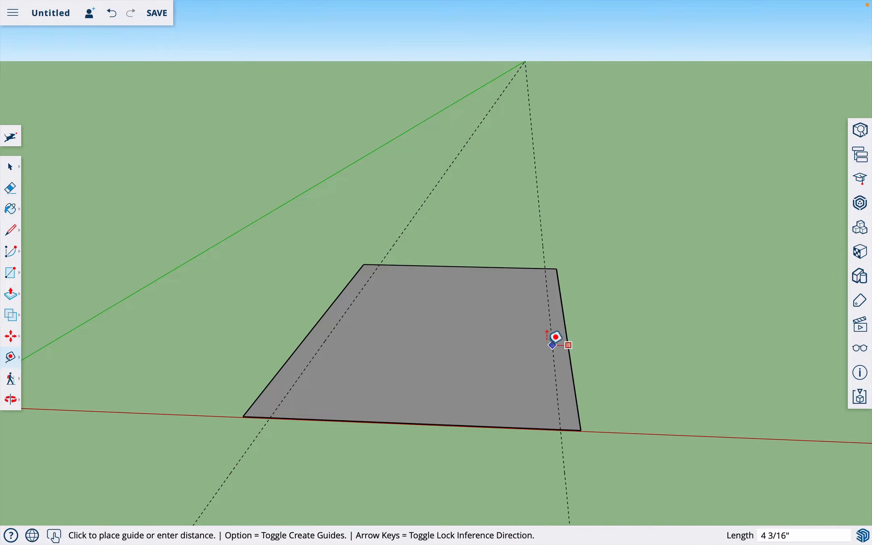
pyautogui.write('6')
pyautogui.press('Return')
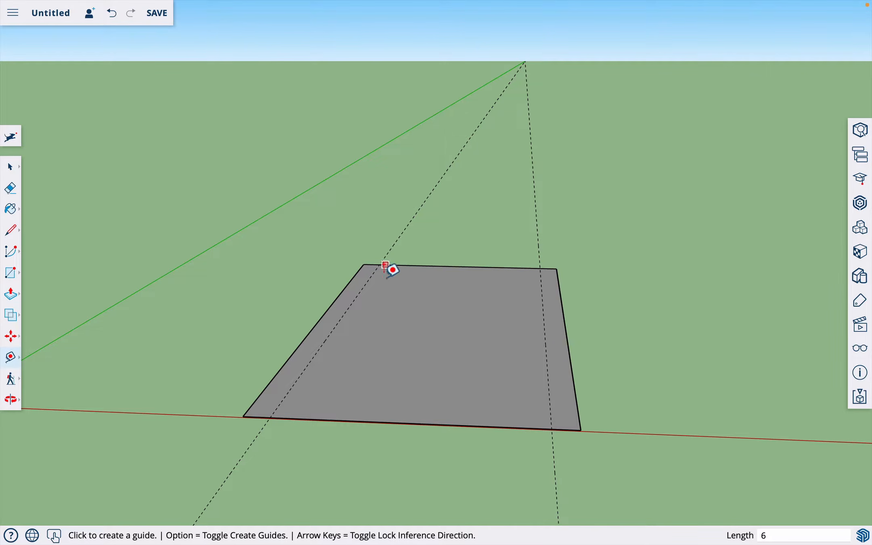
# Step: Erase all four edges of the 6 x 12 foot ground rectangle, keeping the two dashed guides
pyautogui.press('o')
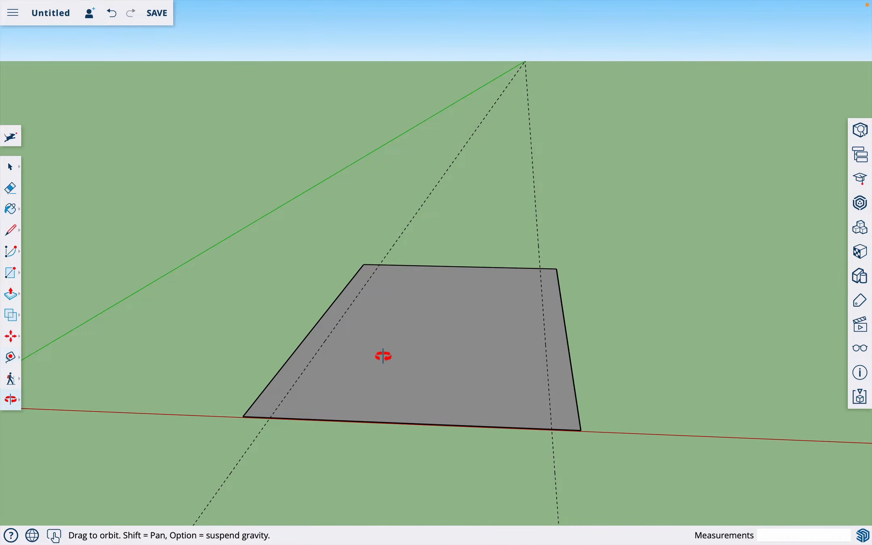
pyautogui.moveTo(384, 356); pyautogui.dragTo(418, 356)
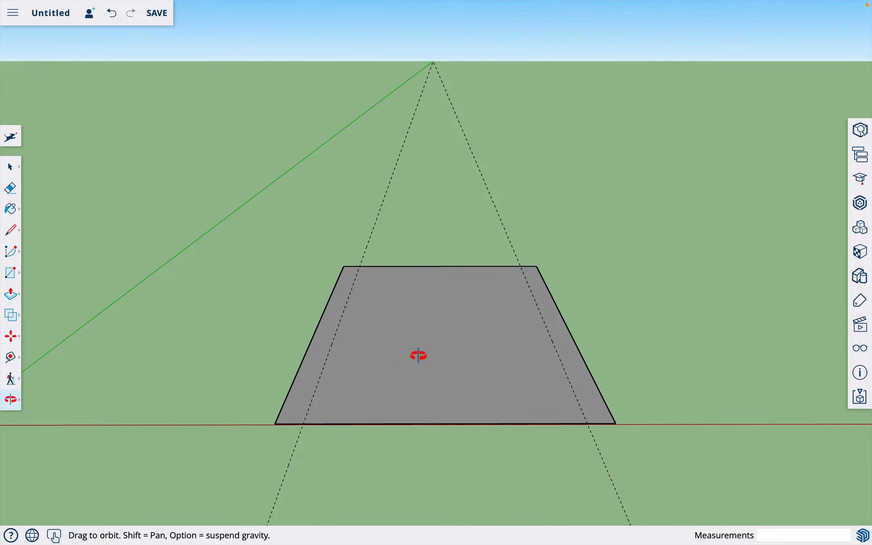
pyautogui.press('space')
pyautogui.press('e')
pyautogui.moveTo(422, 259); pyautogui.dragTo(438, 444)
pyautogui.click(311, 340)
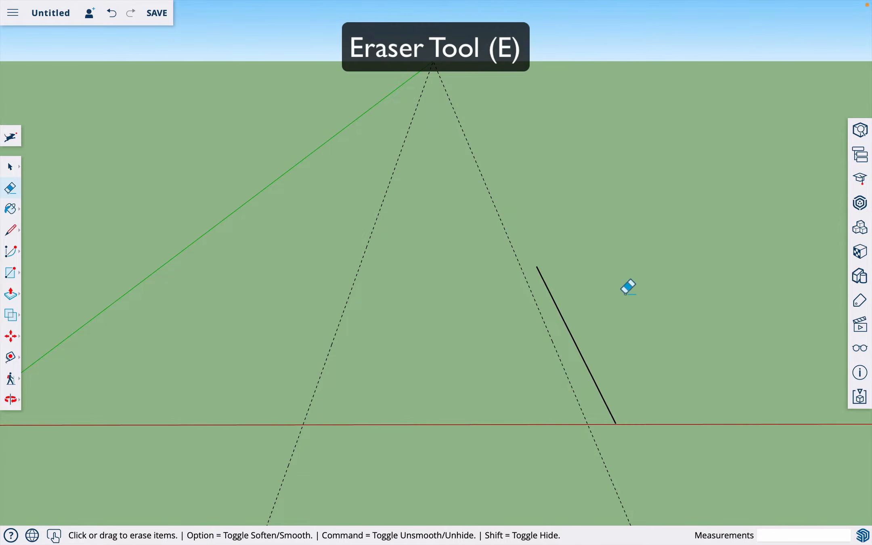
pyautogui.moveTo(573, 329); pyautogui.dragTo(586, 325)
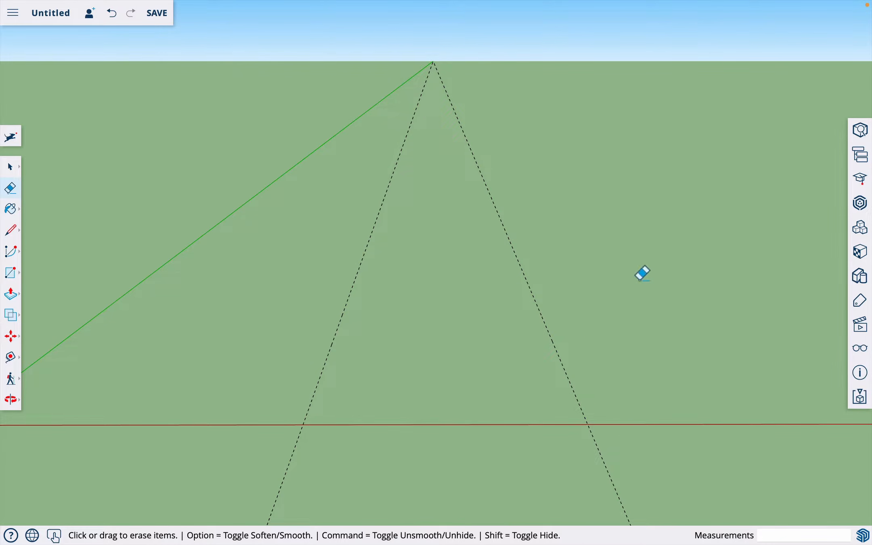
# Step: Draw a 12' line along the guide nearest the green axis, starting where that guide crosses the red axis
pyautogui.press('o')
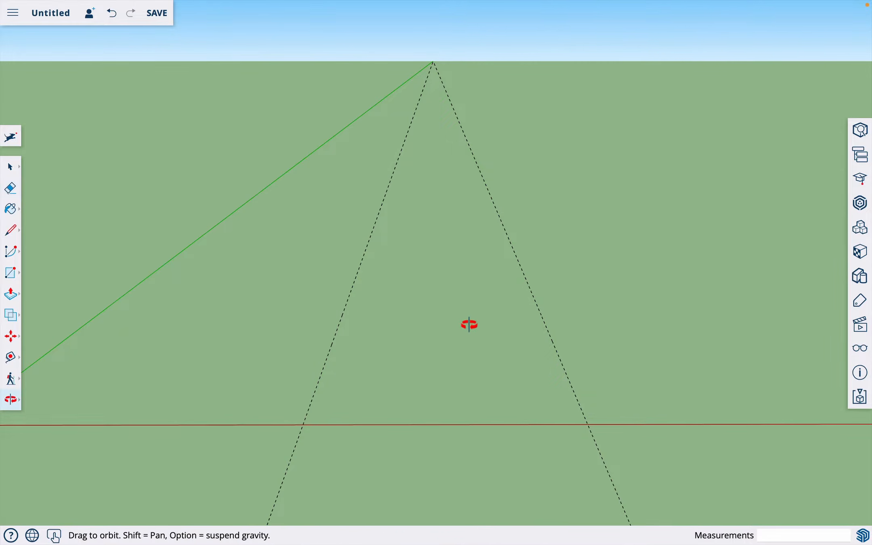
pyautogui.moveTo(467, 325)
pyautogui.mouseDown()
pyautogui.moveTo(467, 342)
pyautogui.moveTo(467, 311)
pyautogui.moveTo(467, 321)
pyautogui.mouseUp()
pyautogui.moveTo(467, 321); pyautogui.dragTo(466, 320, button='middle')
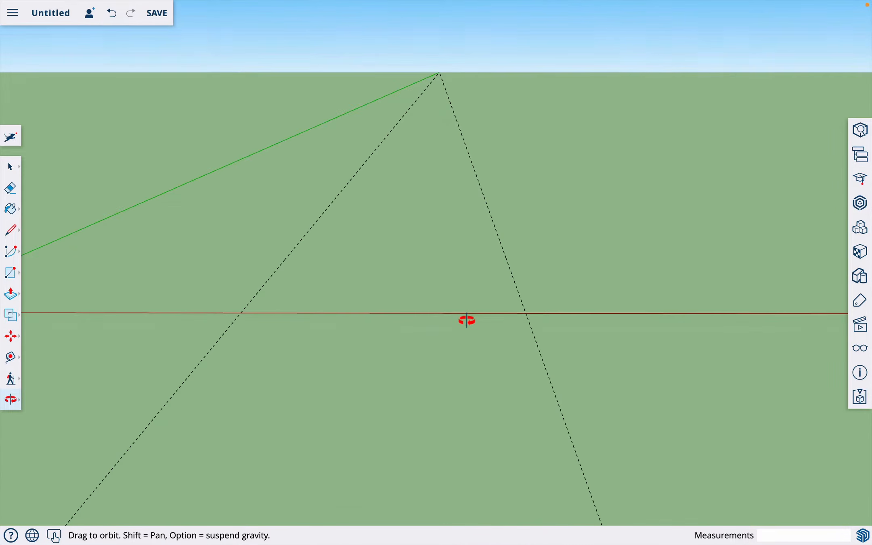
pyautogui.moveTo(466, 320); pyautogui.dragTo(466, 322)
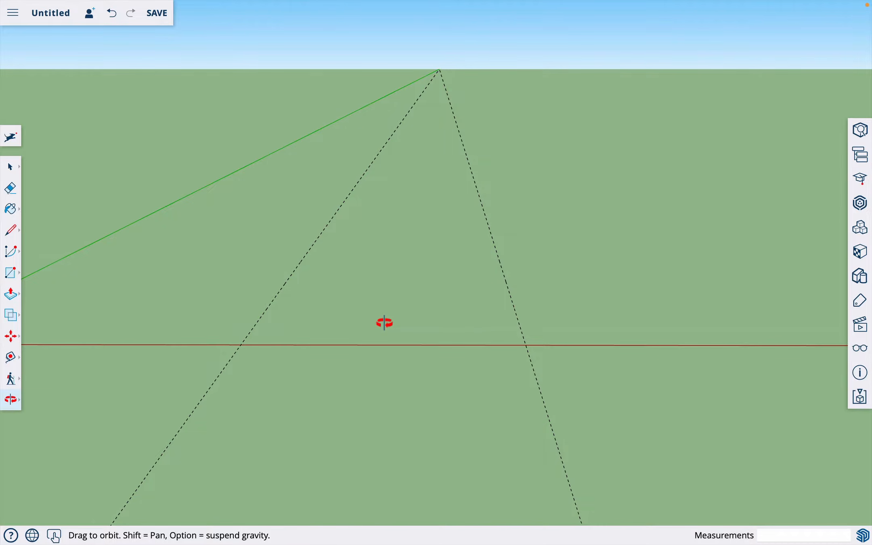
pyautogui.press('l')
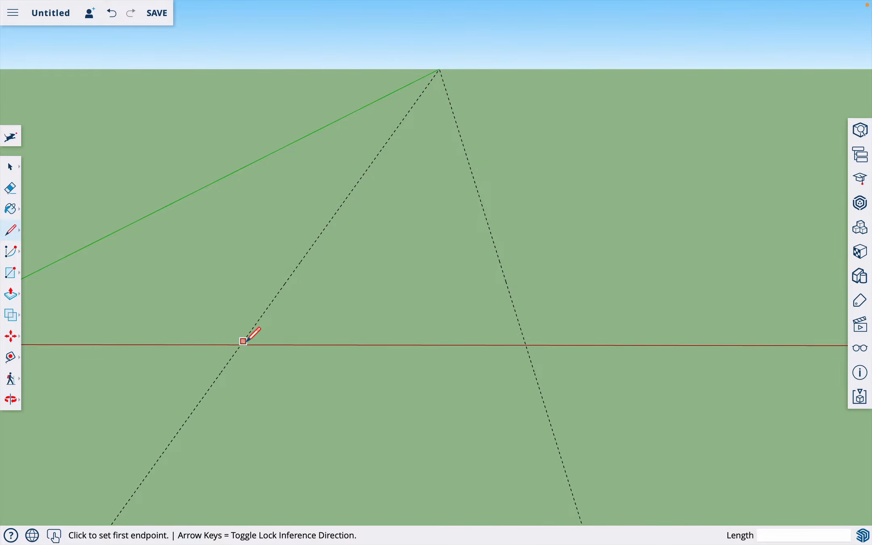
pyautogui.click(240, 345)
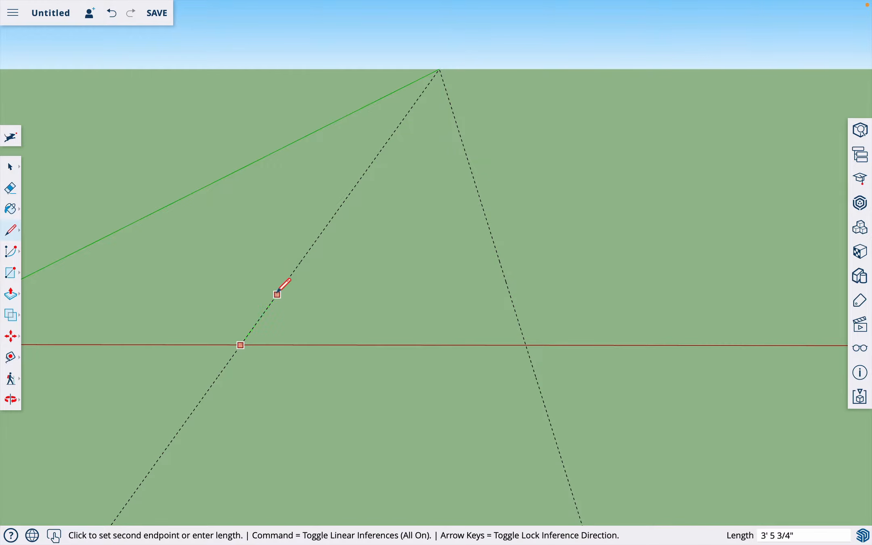
pyautogui.write('1')
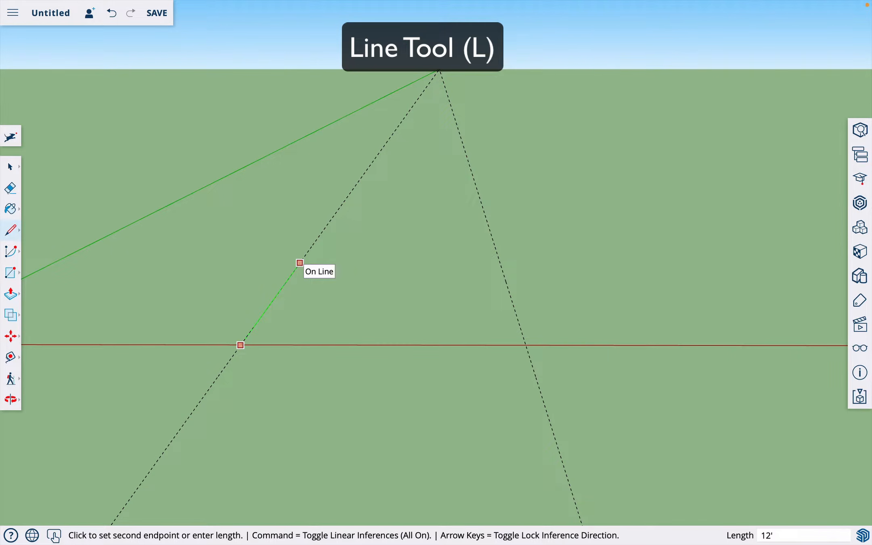
pyautogui.write("2'")
pyautogui.press('Return')
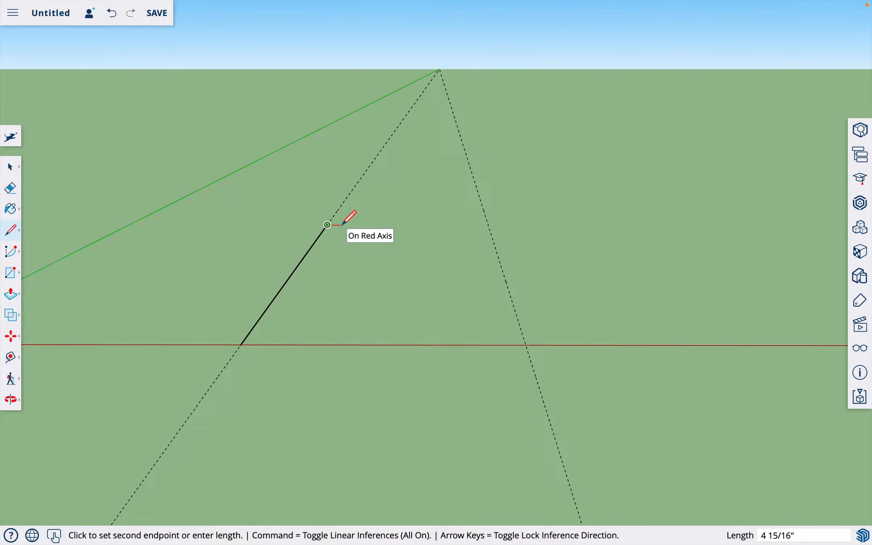
# Step: Complete the skid outline with a 3.5" edge along red, a parallel 12' edge back, and a closing edge to the start point
pyautogui.write('3.')
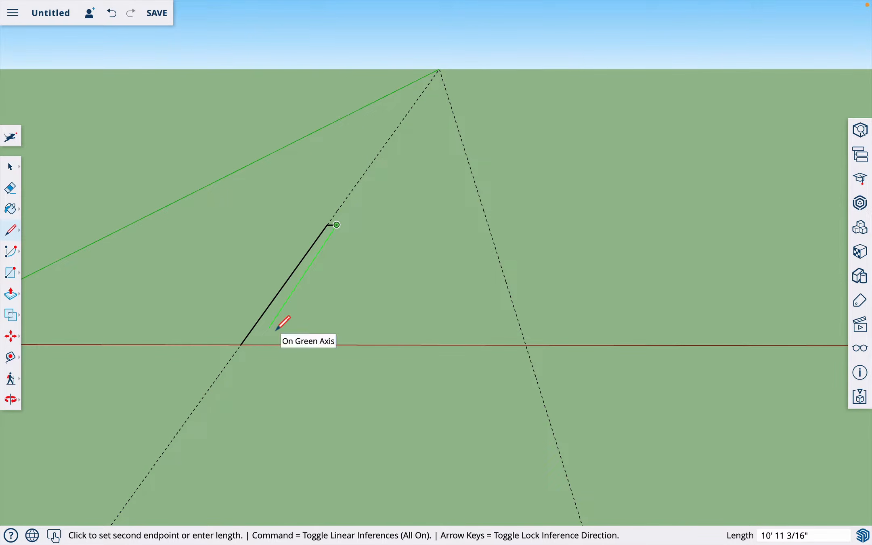
pyautogui.write("12'")
pyautogui.press('Return')
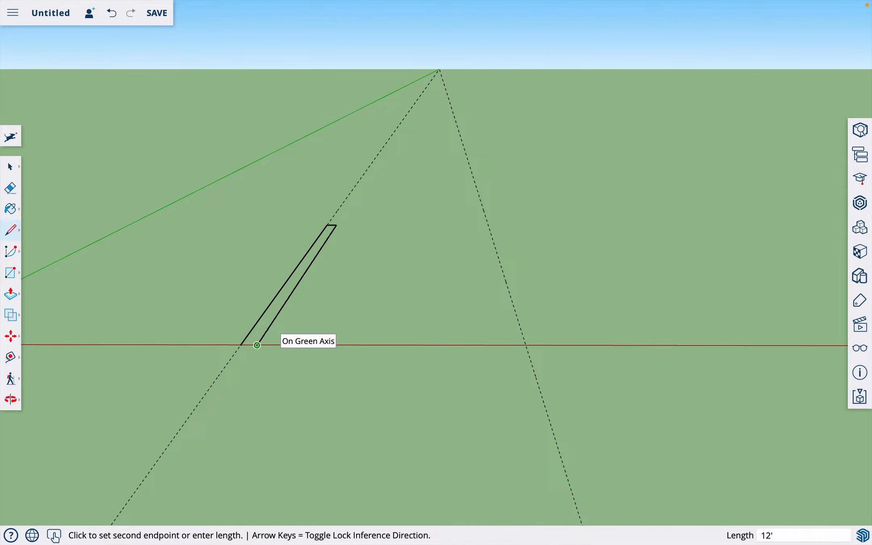
pyautogui.click(241, 344)
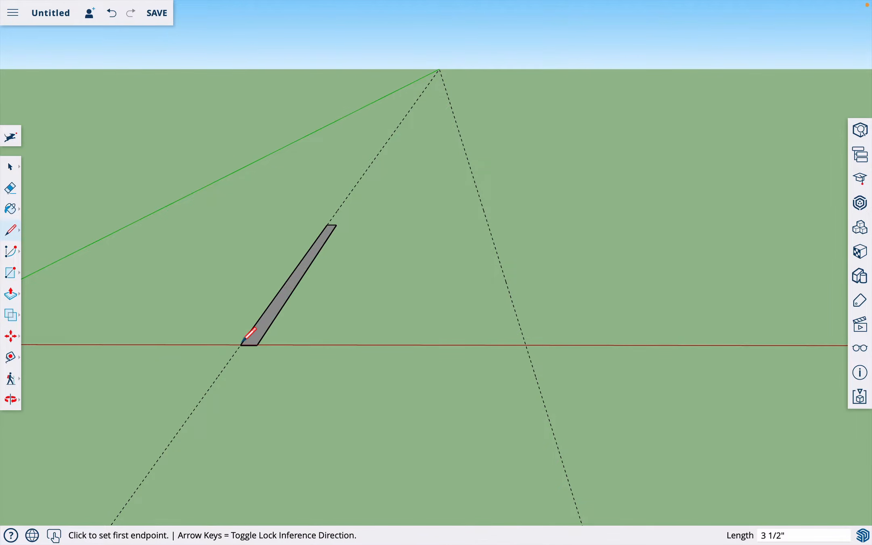
# Step: Push/Pull the narrow skid face up 3.5 inches into a solid beam
pyautogui.press('o')
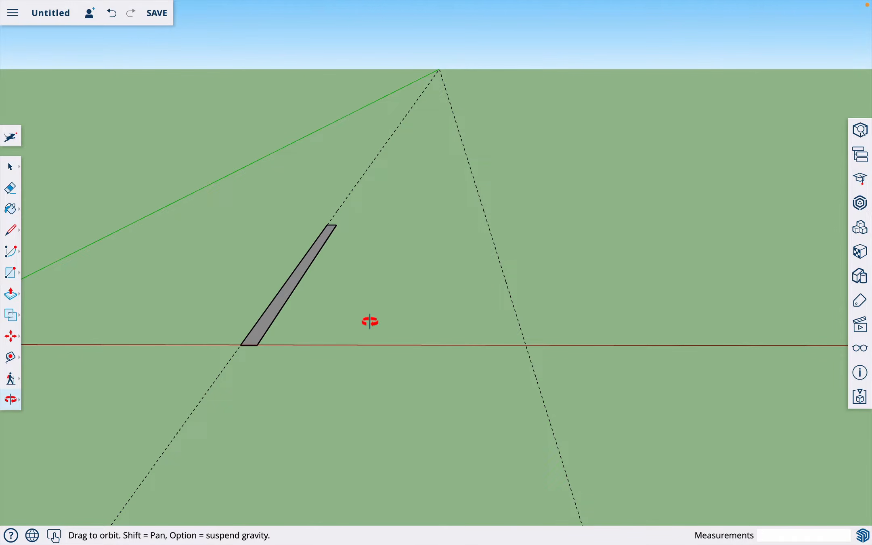
pyautogui.moveTo(370, 321); pyautogui.dragTo(393, 327)
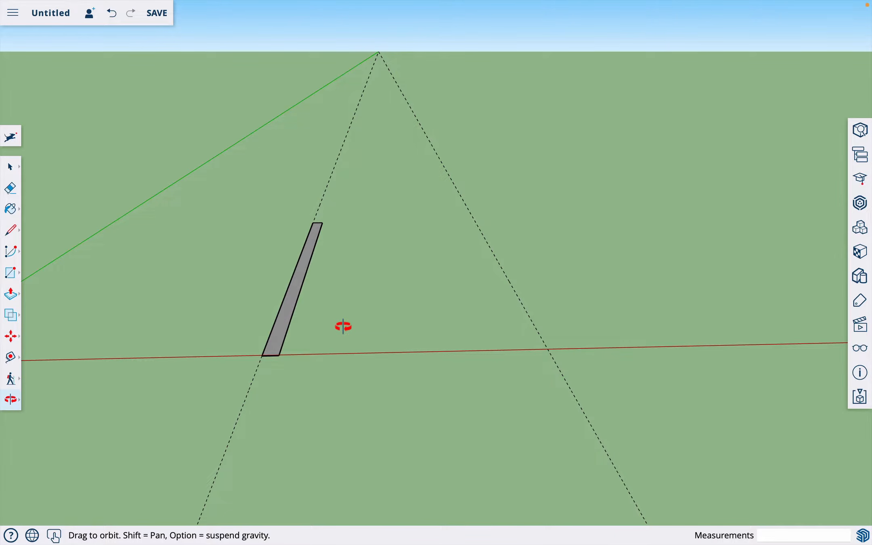
pyautogui.press('p')
pyautogui.click(288, 325)
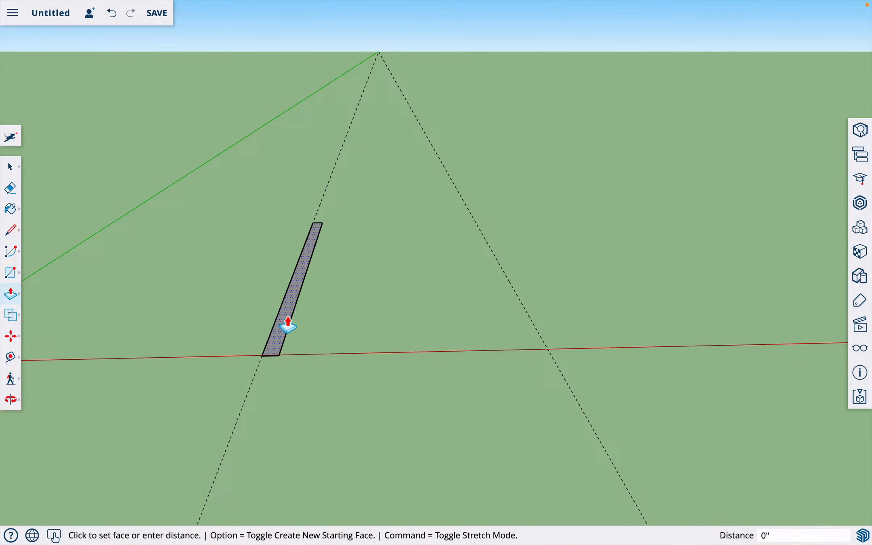
pyautogui.click(288, 318)
pyautogui.write('3.')
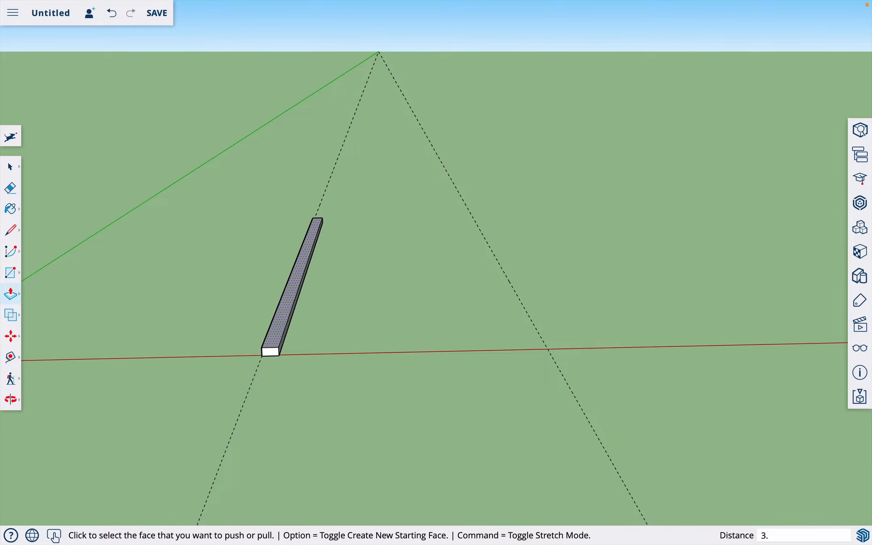
pyautogui.write('5')
pyautogui.press('Return')
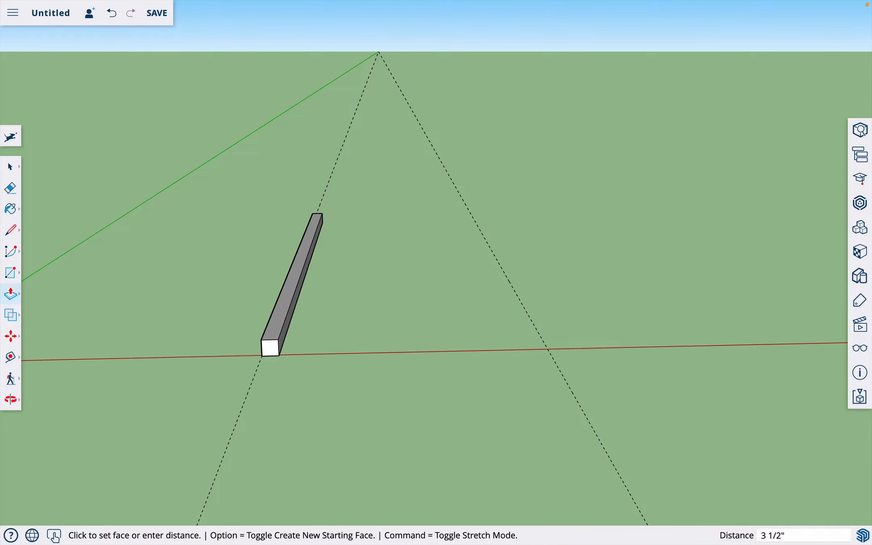
# Step: Select all of the beam's connected faces and edges, and open the Wood material collection for painting
pyautogui.press('o')
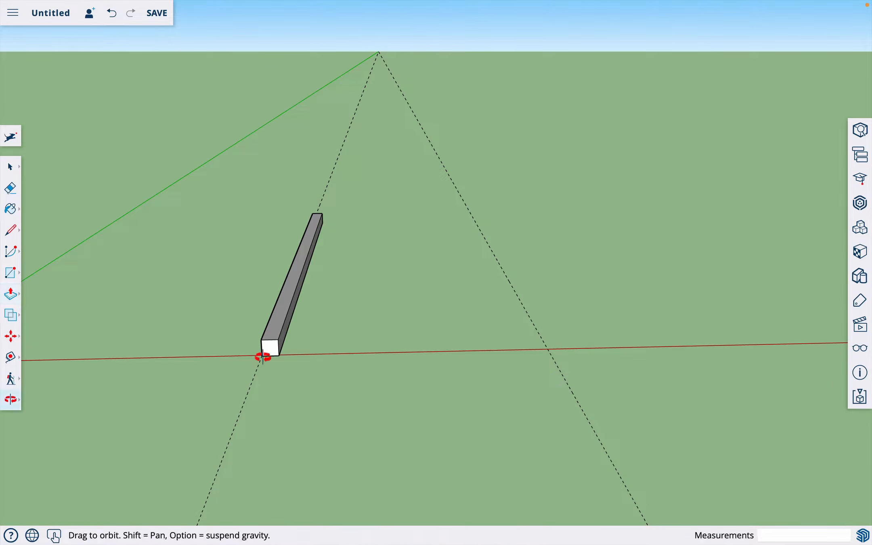
pyautogui.moveTo(270, 365)
pyautogui.mouseDown()
pyautogui.moveTo(302, 367)
pyautogui.moveTo(321, 342)
pyautogui.moveTo(268, 370)
pyautogui.mouseUp()
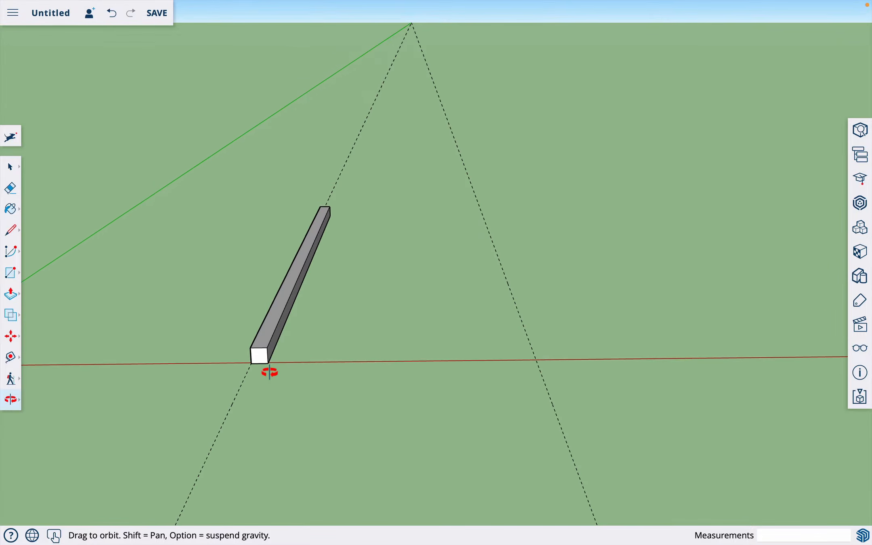
pyautogui.moveTo(306, 331); pyautogui.dragTo(279, 331)
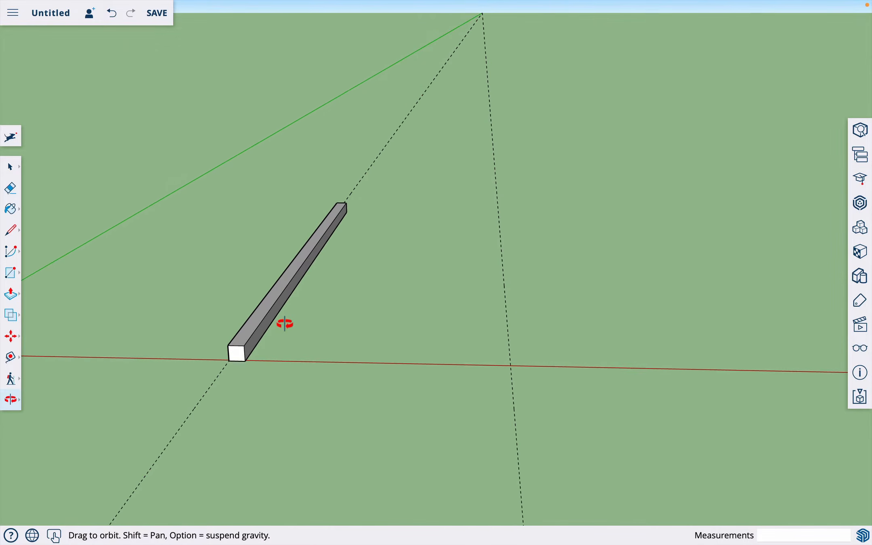
pyautogui.press('space')
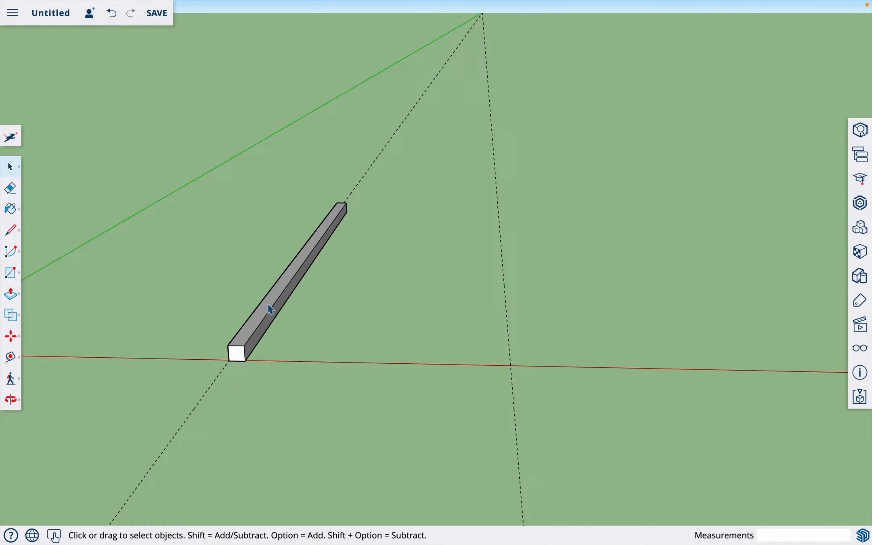
pyautogui.tripleClick(269, 309)
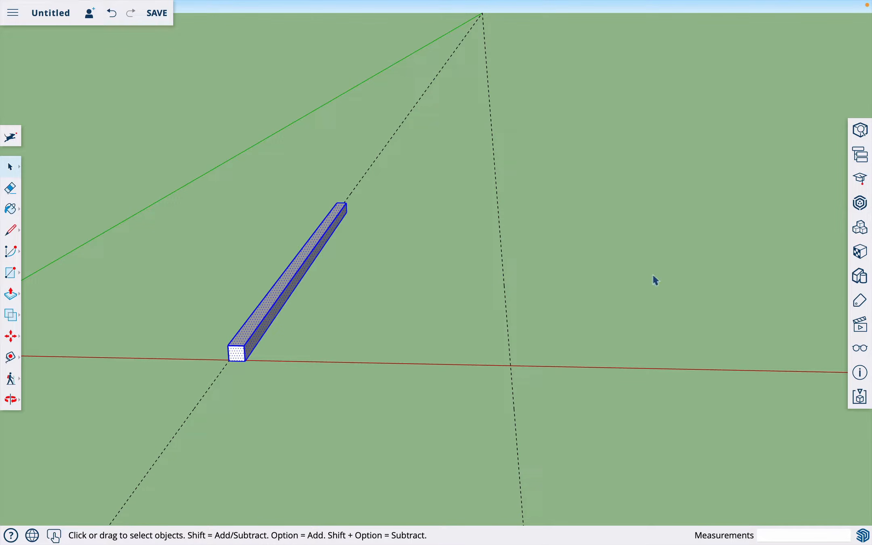
pyautogui.press('b')
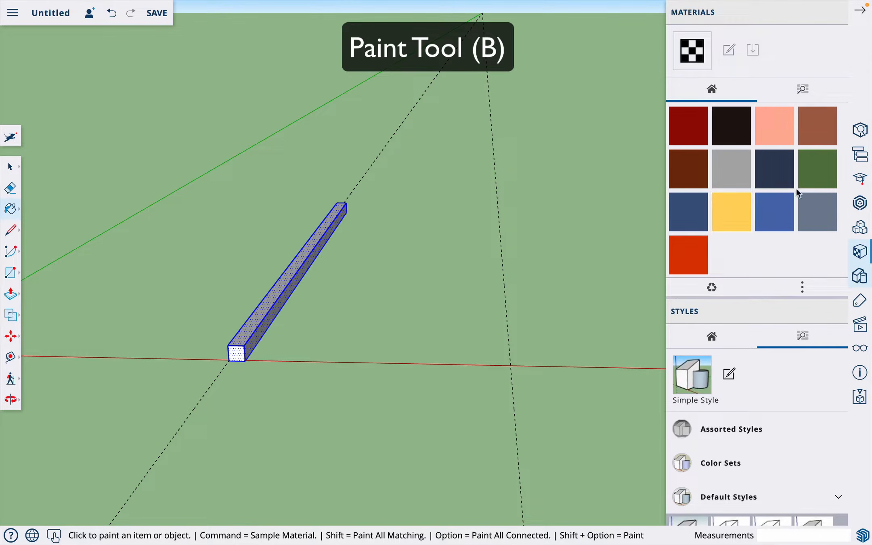
pyautogui.click(801, 90)
pyautogui.scroll(-8, 805, 304)
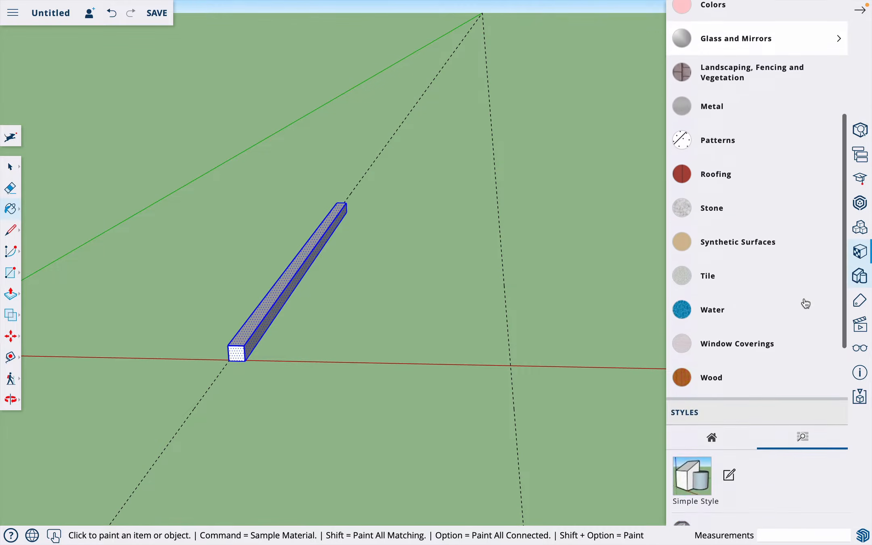
pyautogui.click(839, 255)
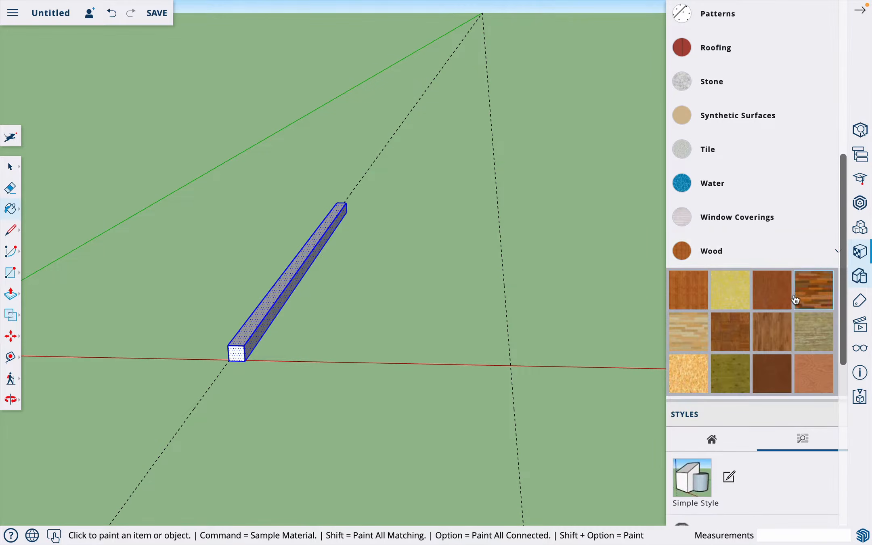
pyautogui.scroll(1, 780, 140)
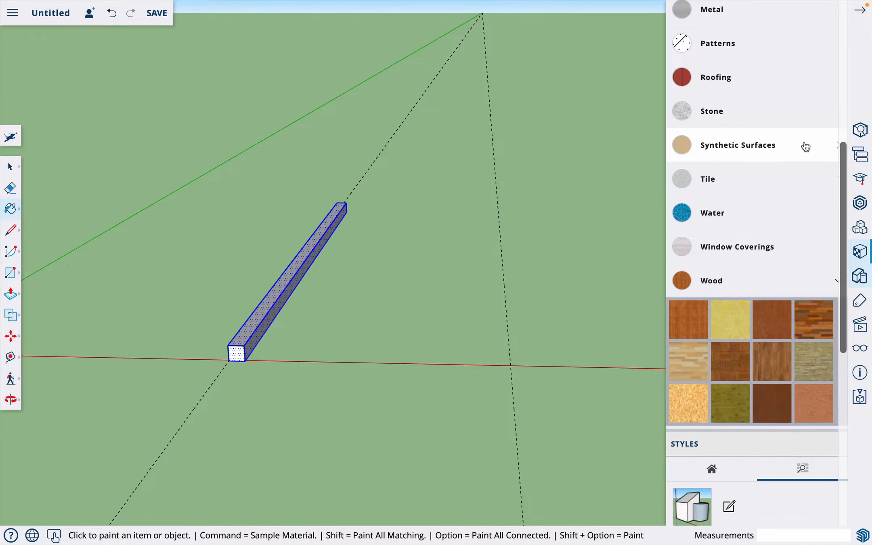
pyautogui.click(836, 146)
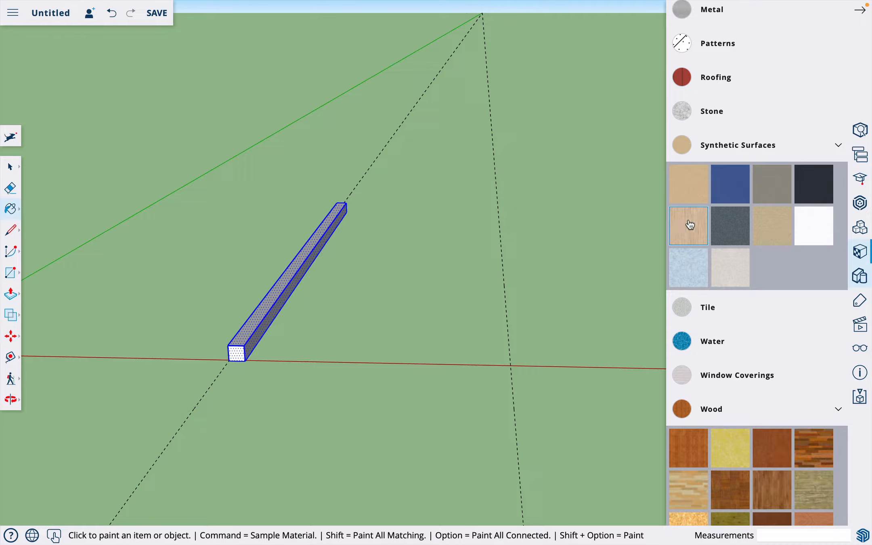
pyautogui.click(840, 146)
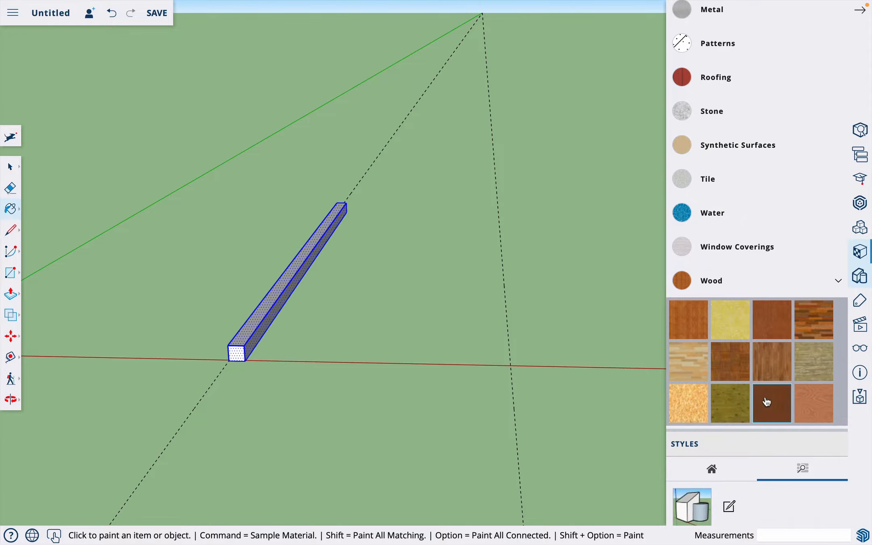
# Step: Paint the selected beam with the plain dark brown material from the Wood collection and close the material library
pyautogui.scroll(1, 769, 404)
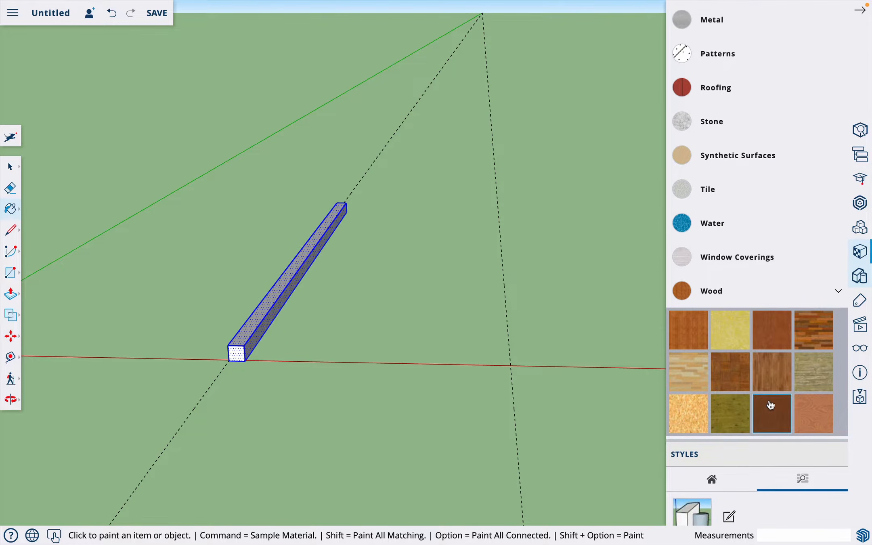
pyautogui.click(296, 267)
pyautogui.press('space')
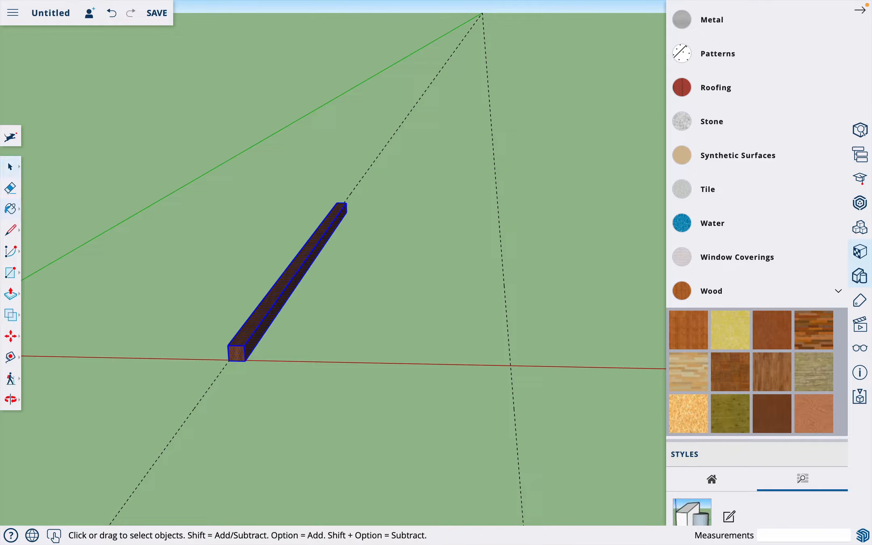
pyautogui.click(860, 11)
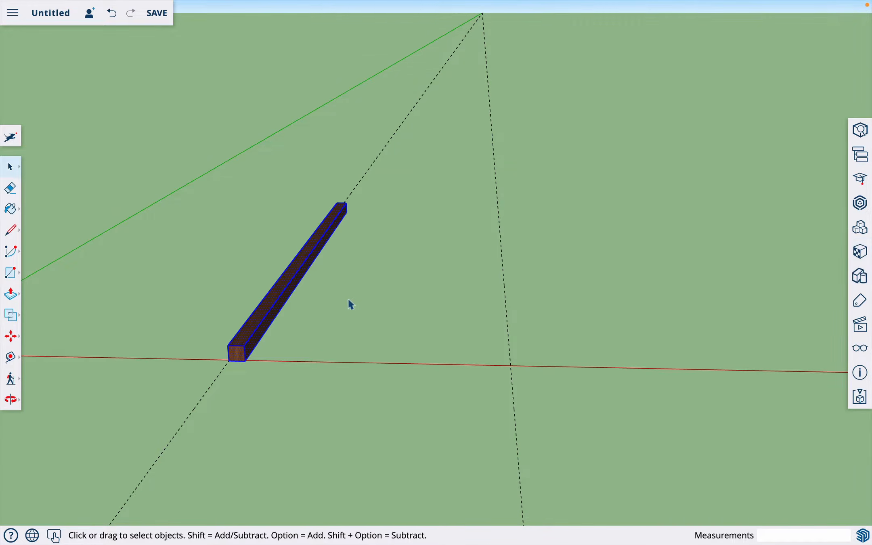
pyautogui.rightClick(280, 286)
pyautogui.moveTo(334, 337)
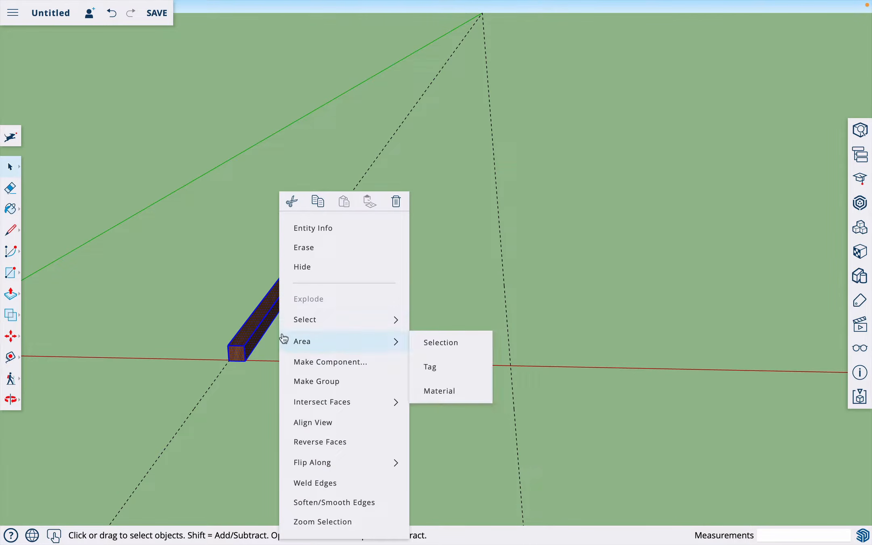
pyautogui.click(218, 299)
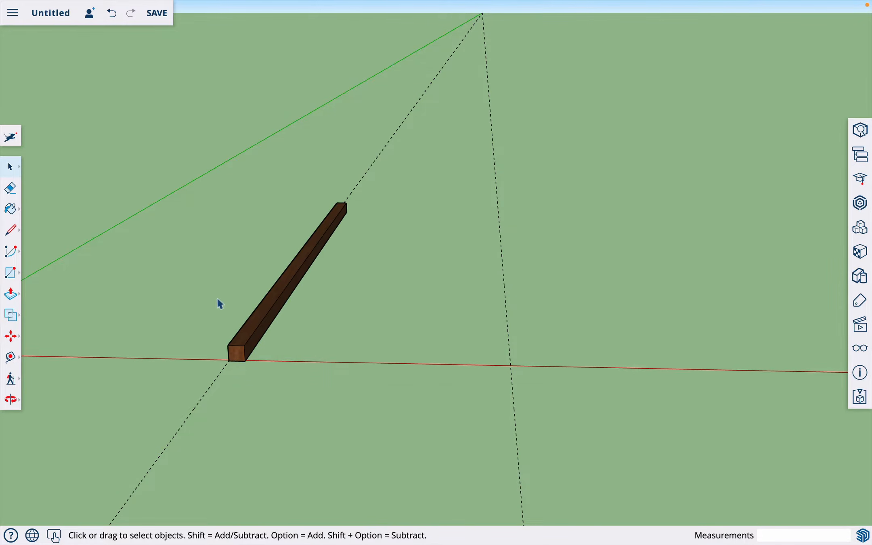
pyautogui.click(283, 289)
pyautogui.scroll(5, 249, 329)
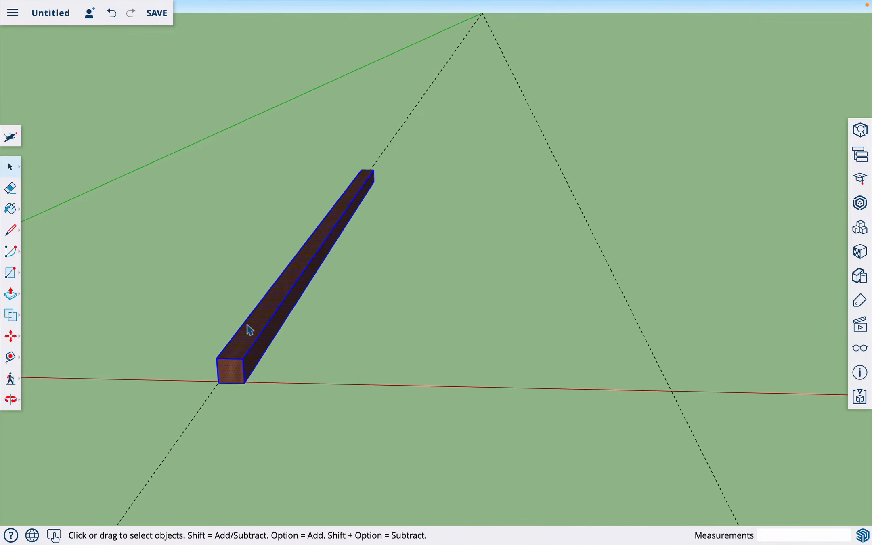
pyautogui.click(319, 331)
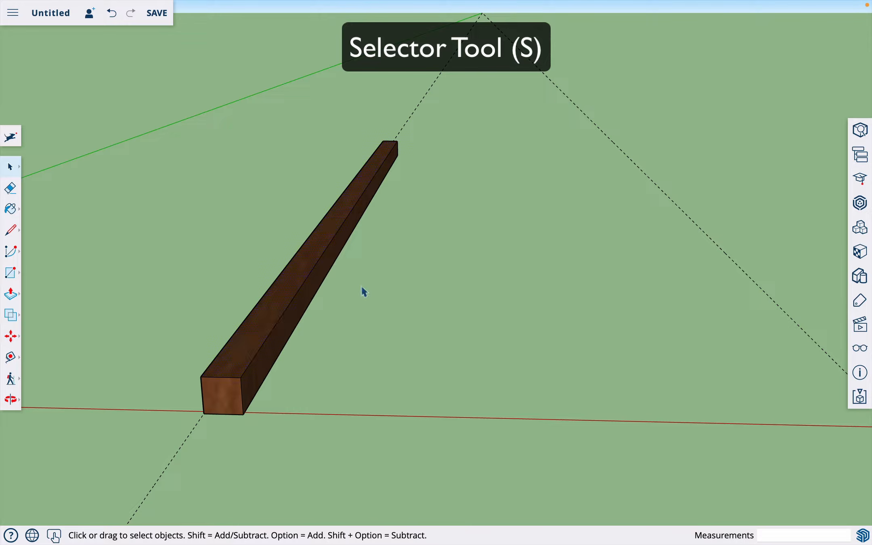
pyautogui.click(291, 282)
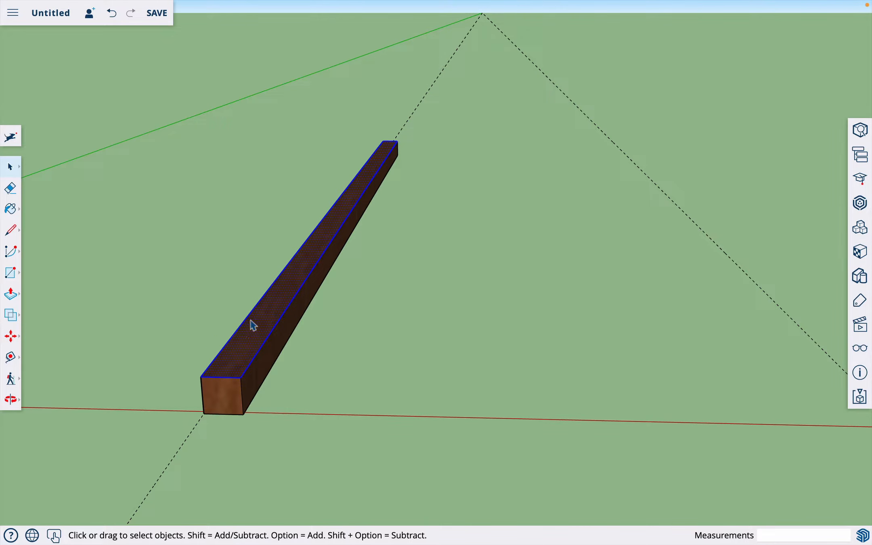
pyautogui.click(337, 336)
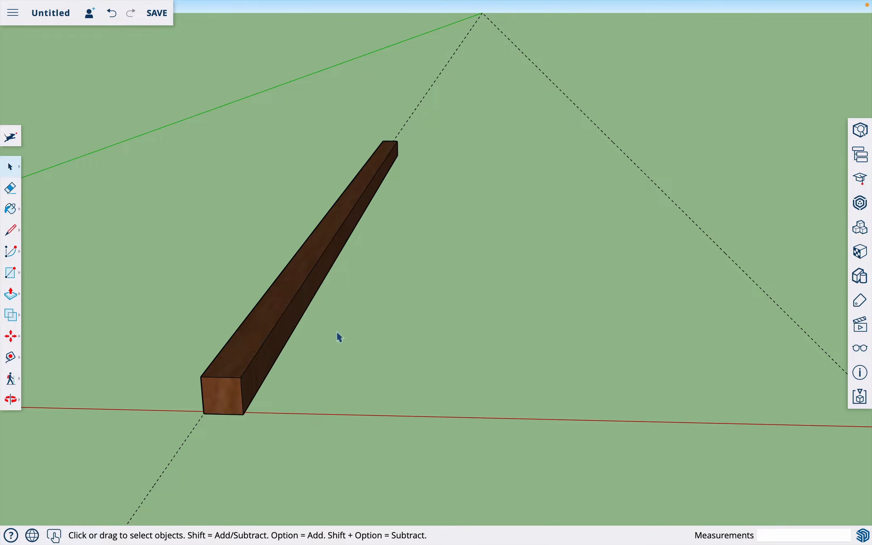
# Step: Select all of the beam's connected geometry and make it a component with the definition name "skid"
pyautogui.tripleClick(259, 314)
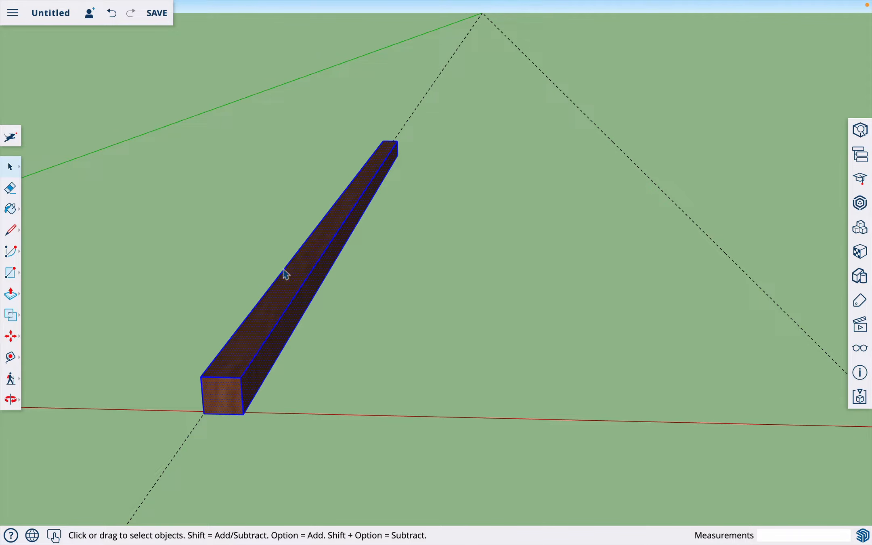
pyautogui.scroll(-4, 360, 335)
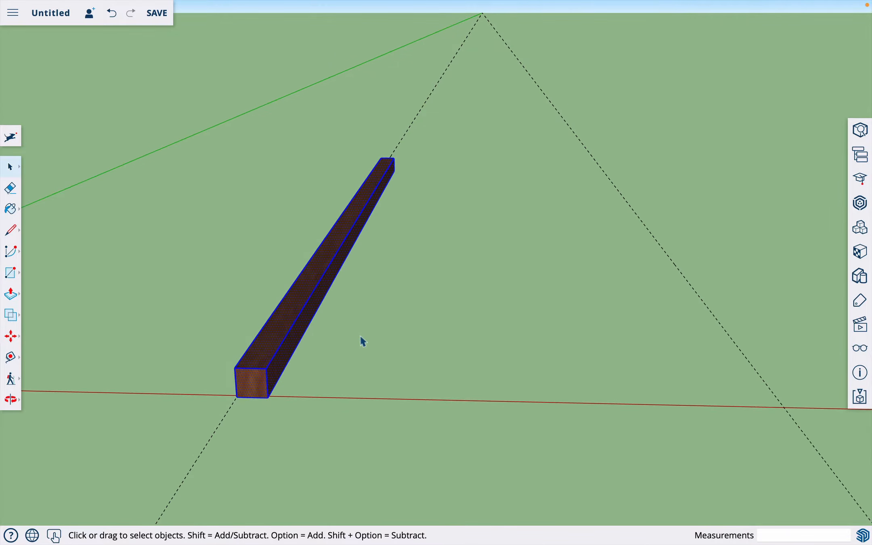
pyautogui.scroll(-2, 361, 337)
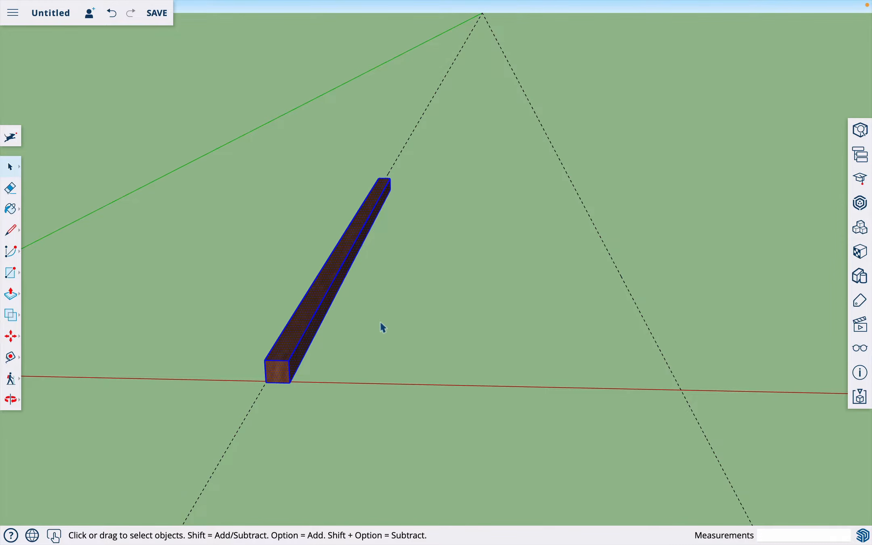
pyautogui.rightClick(298, 337)
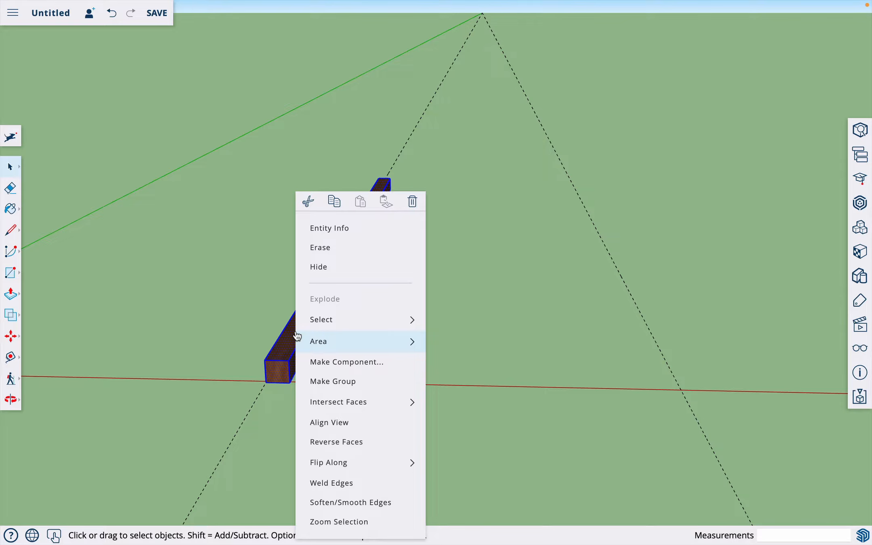
pyautogui.click(356, 363)
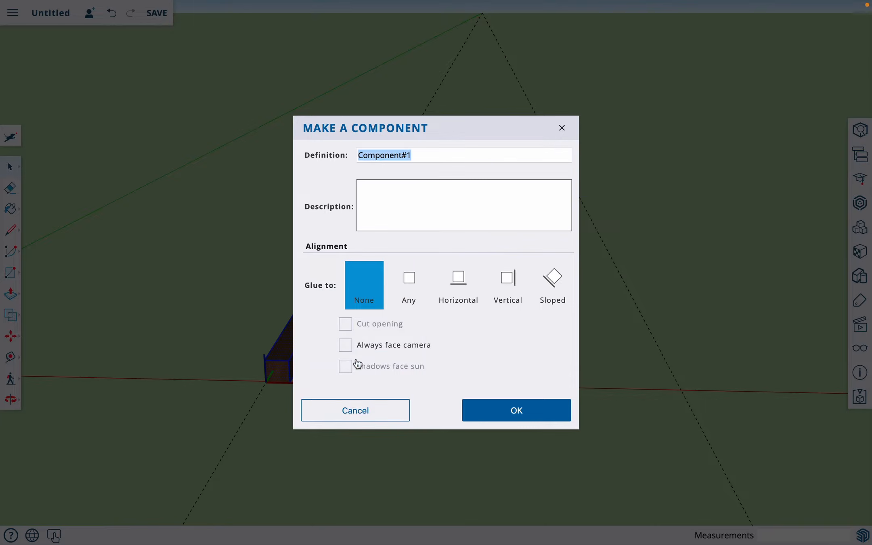
pyautogui.write('sk')
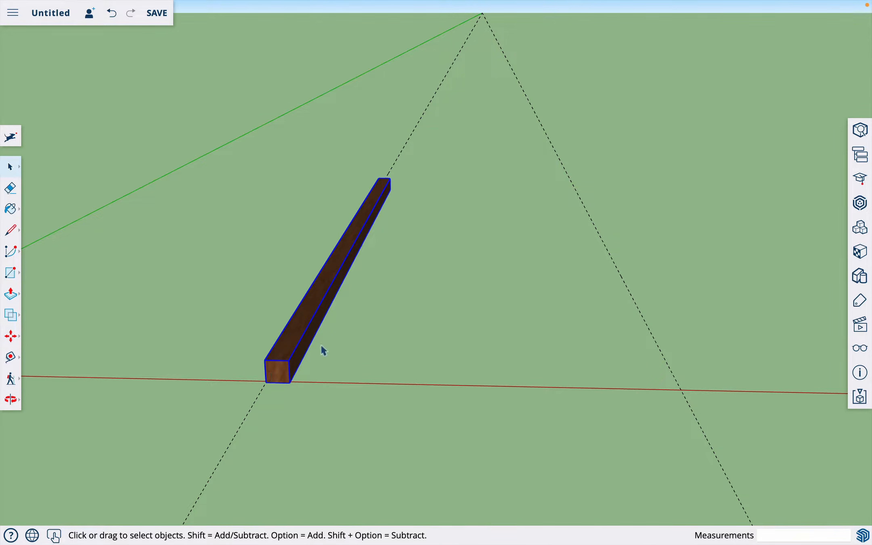
# Step: Copy the skid component 56.5 inches along the red axis, from its front corner toward the second guide
pyautogui.press('m')
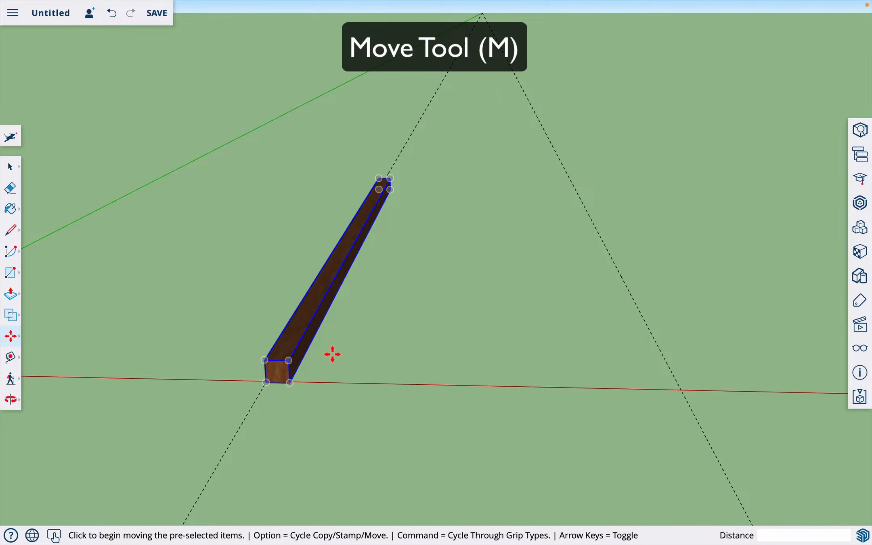
pyautogui.press('alt')
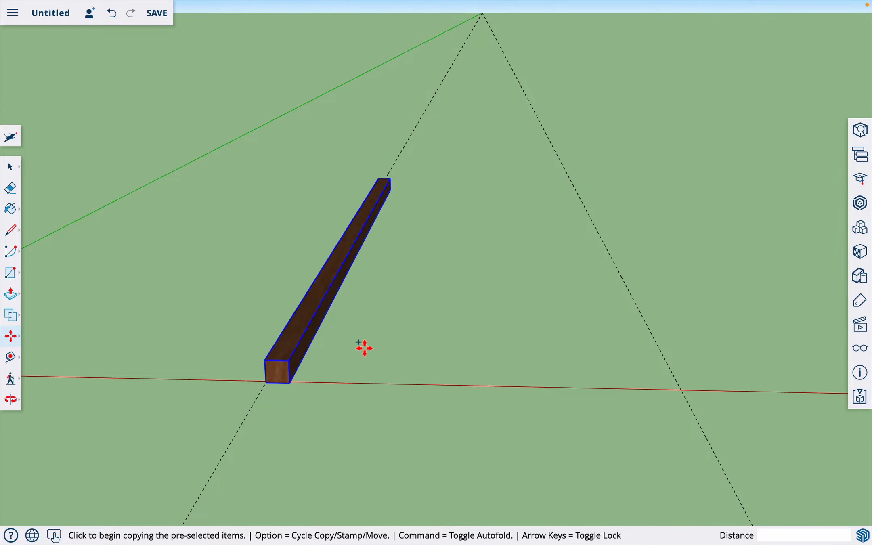
pyautogui.press('alt')
pyautogui.press('alt')
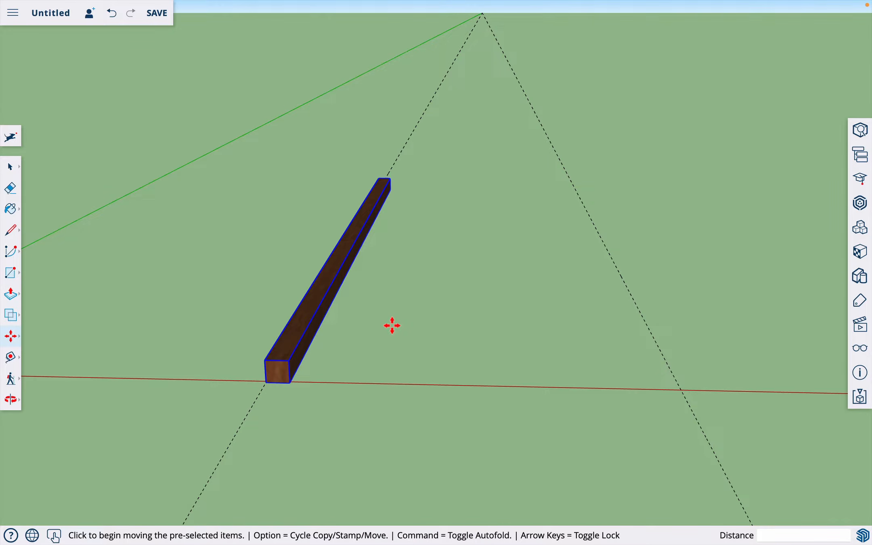
pyautogui.press('alt')
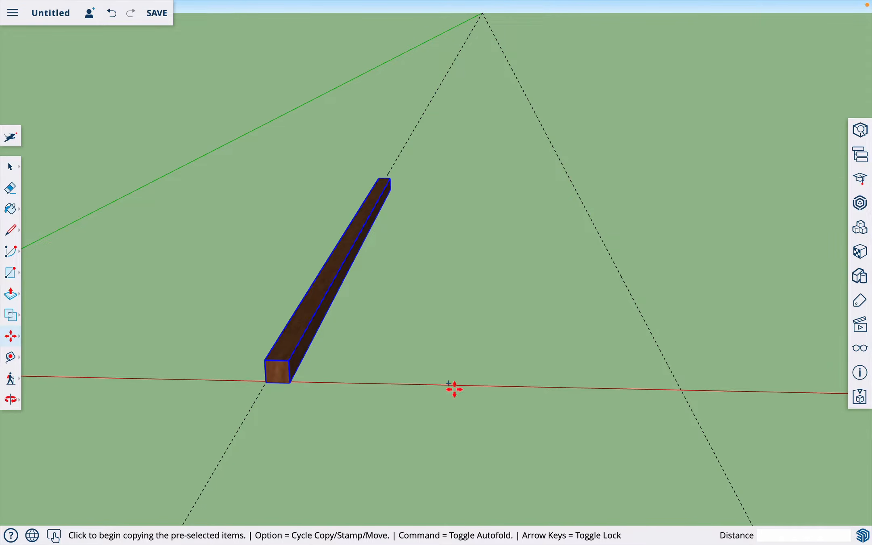
pyautogui.press('q')
pyautogui.press('m')
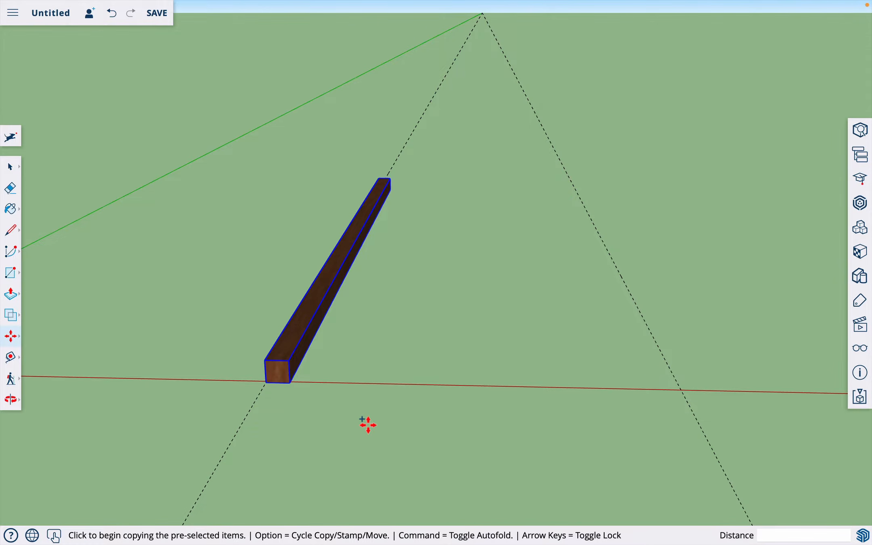
pyautogui.click(265, 383)
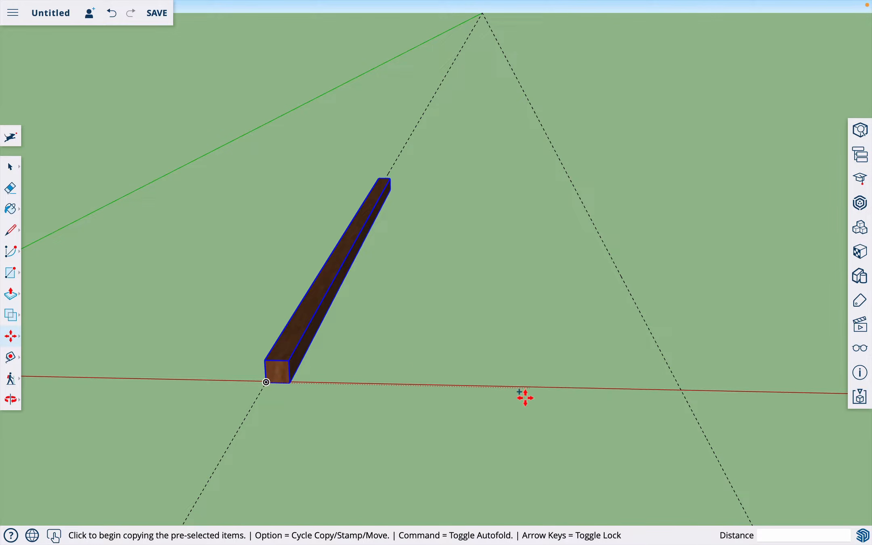
pyautogui.click(291, 383)
pyautogui.click(382, 384)
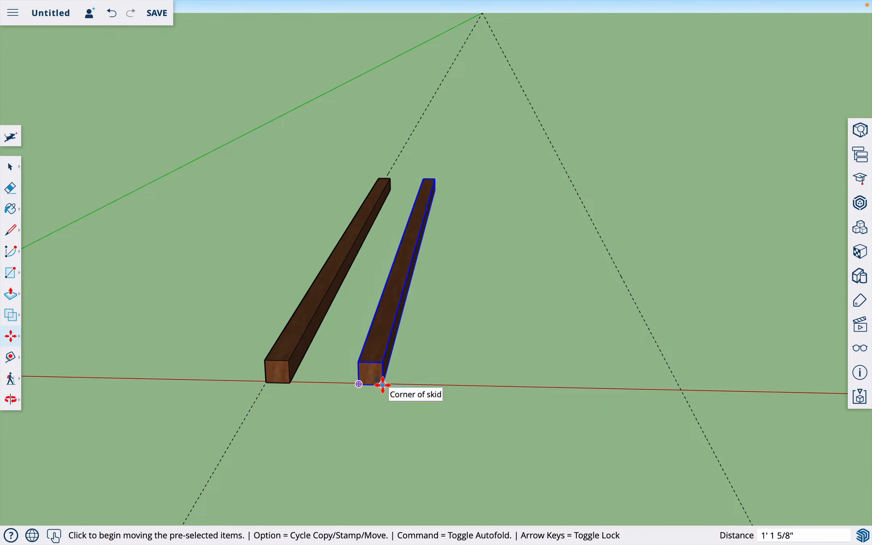
pyautogui.write('56.5')
pyautogui.press('Return')
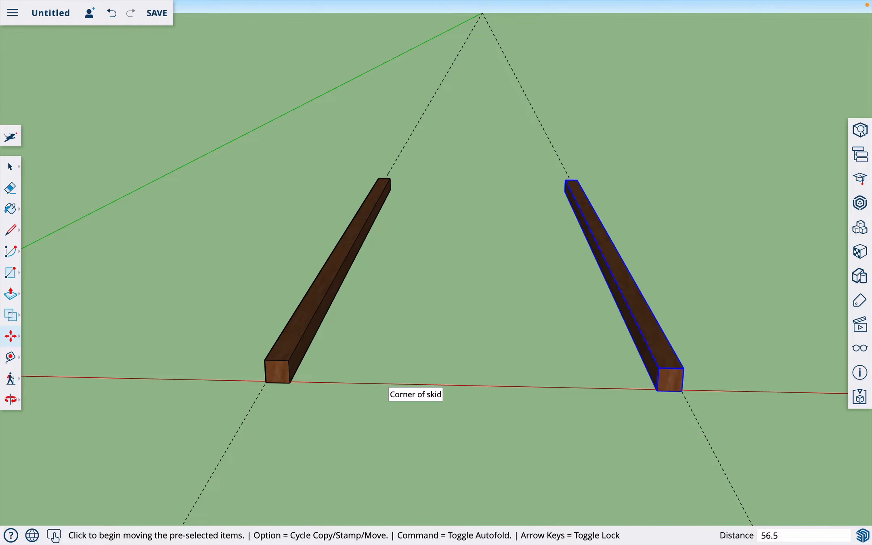
# Step: Deselect the copied skid and erase the two dashed ground guides
pyautogui.press('space')
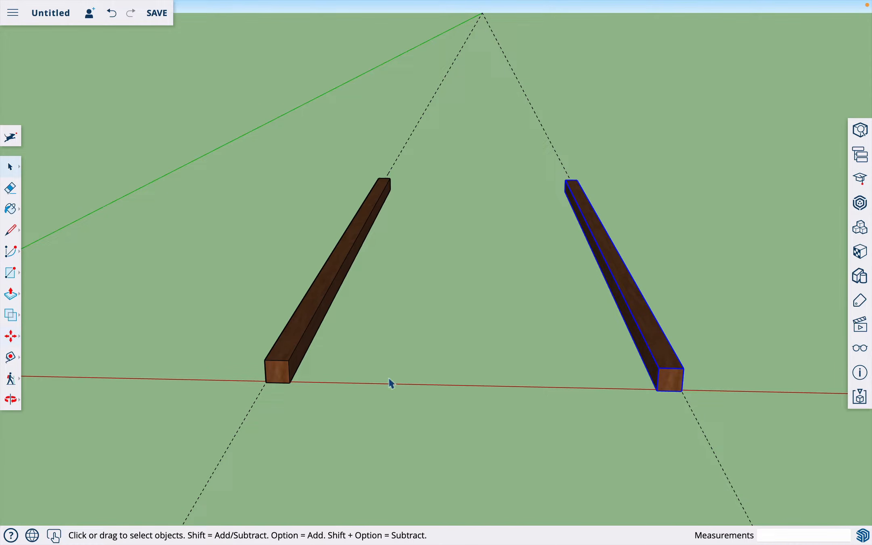
pyautogui.click(414, 355)
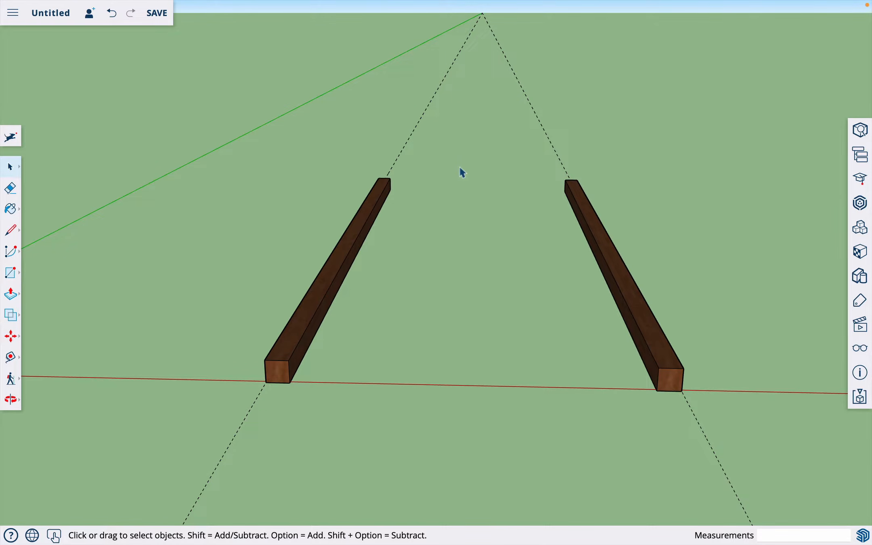
pyautogui.press('e')
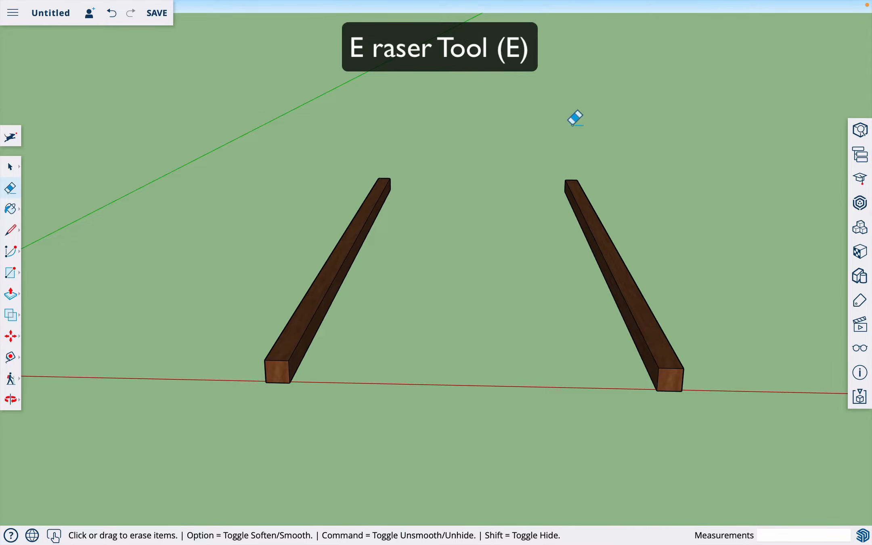
# Step: Draw a 64.5-inch line along the red axis from the first skid's outer top front corner, across and past the second skid
pyautogui.press('o')
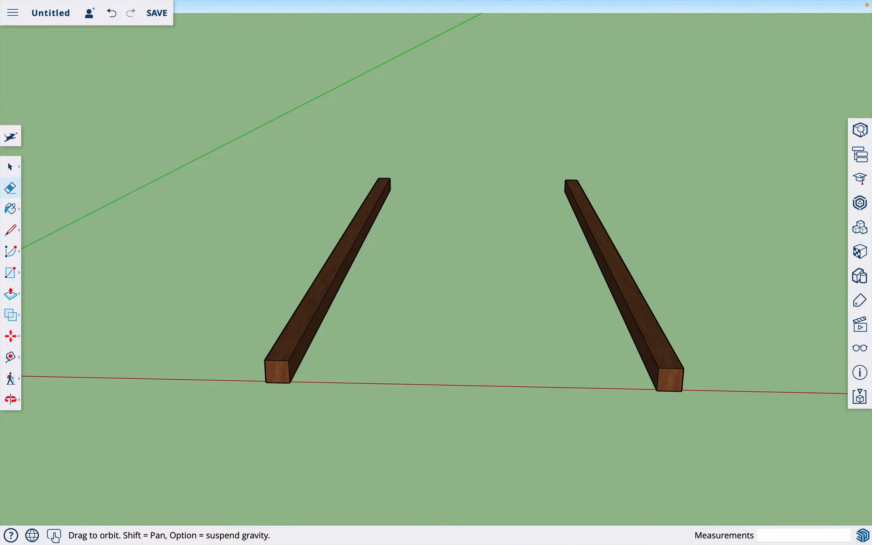
pyautogui.moveTo(533, 380)
pyautogui.mouseDown()
pyautogui.moveTo(408, 375)
pyautogui.moveTo(407, 342)
pyautogui.moveTo(424, 323)
pyautogui.moveTo(481, 319)
pyautogui.moveTo(498, 346)
pyautogui.moveTo(463, 364)
pyautogui.moveTo(426, 362)
pyautogui.moveTo(382, 397)
pyautogui.moveTo(411, 390)
pyautogui.moveTo(376, 391)
pyautogui.moveTo(459, 357)
pyautogui.mouseUp()
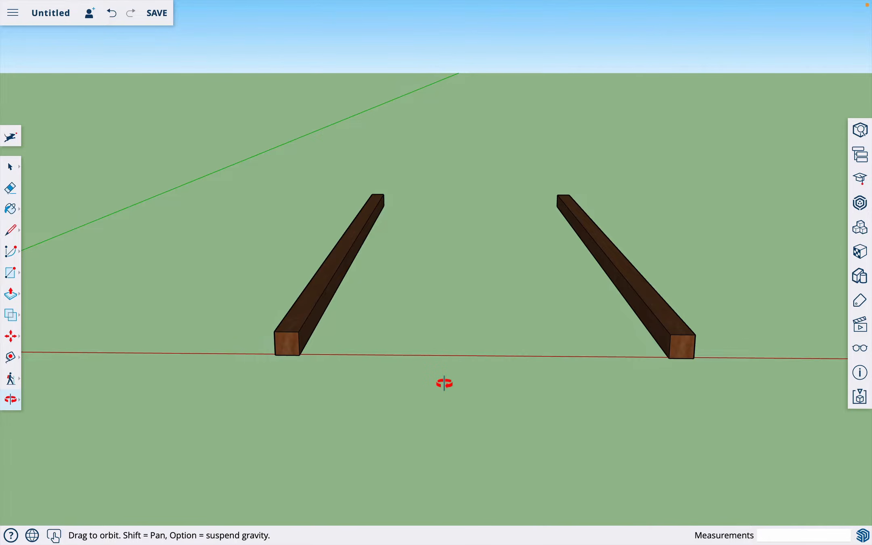
pyautogui.moveTo(443, 382); pyautogui.dragTo(473, 381)
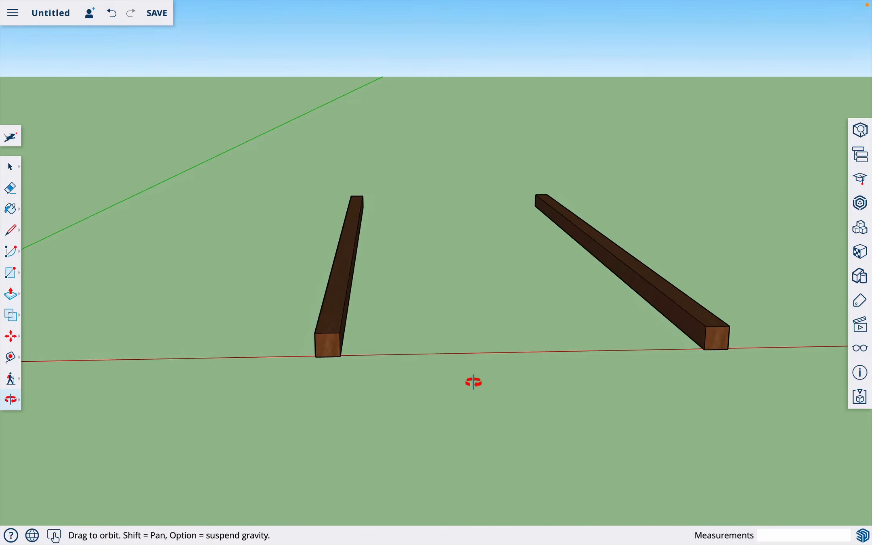
pyautogui.press('l')
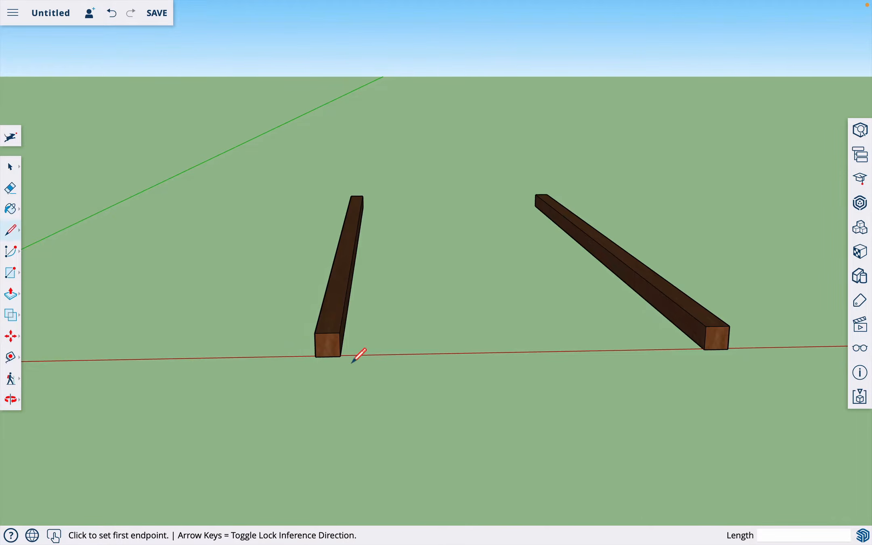
pyautogui.click(315, 333)
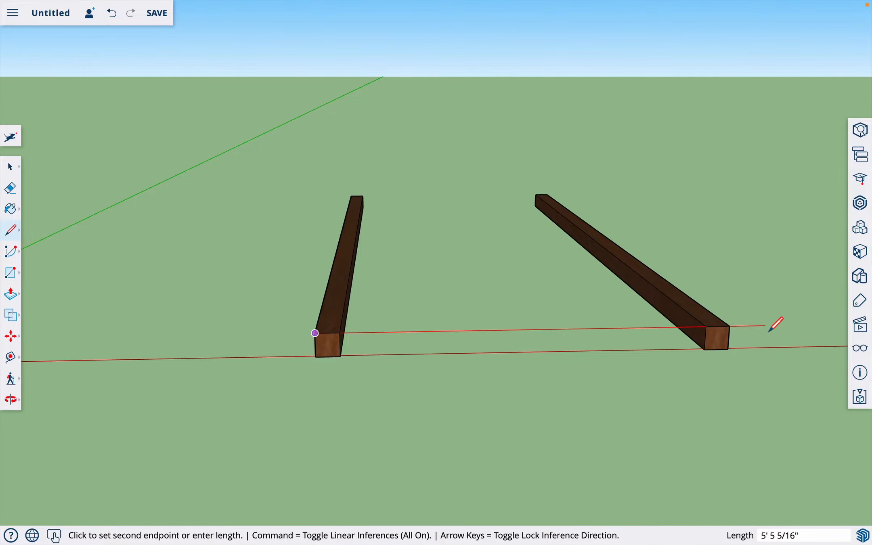
pyautogui.press('o')
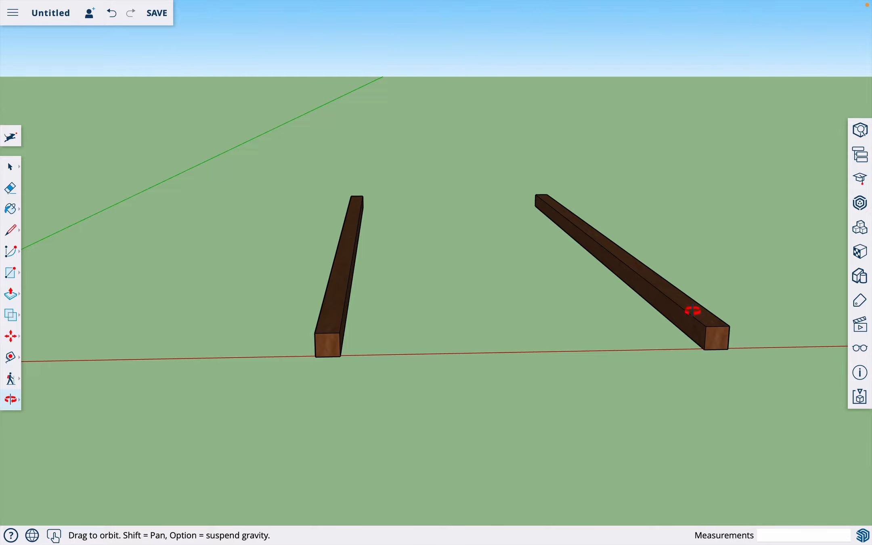
pyautogui.press('l')
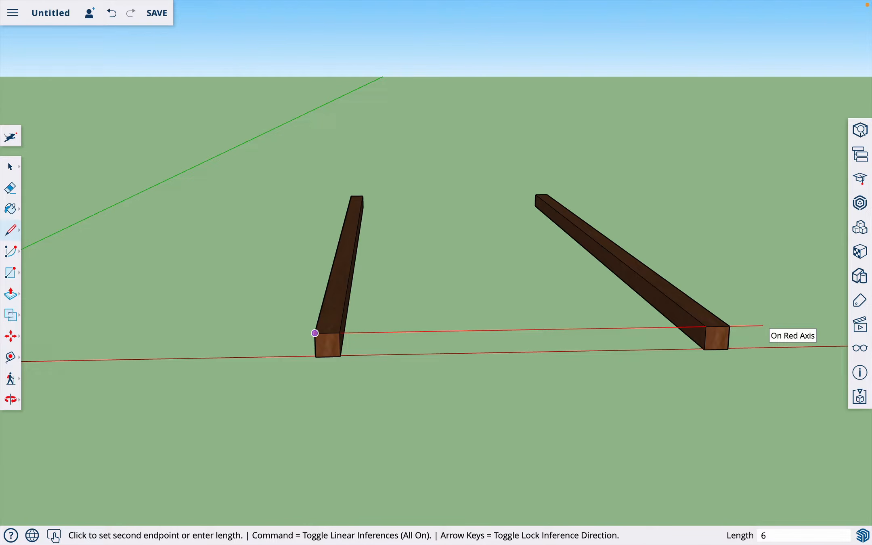
pyautogui.write('64.5')
pyautogui.press('Return')
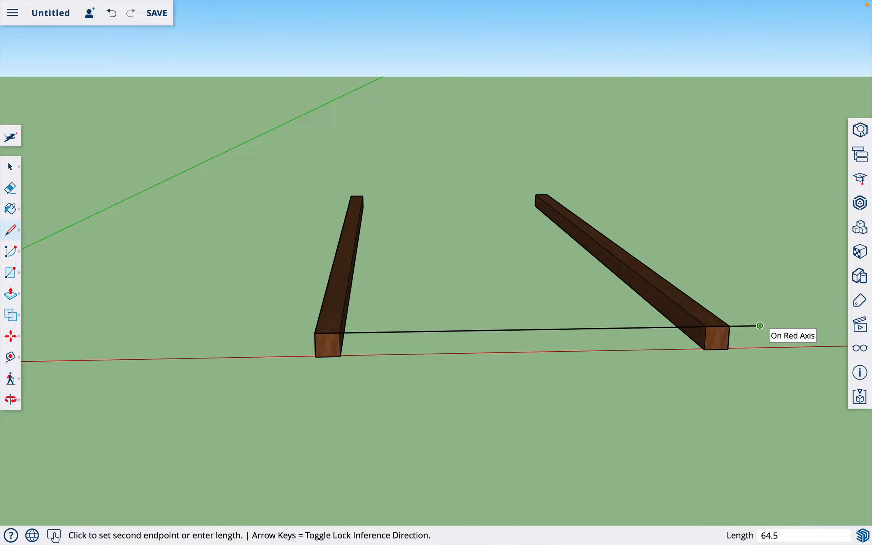
pyautogui.press('space')
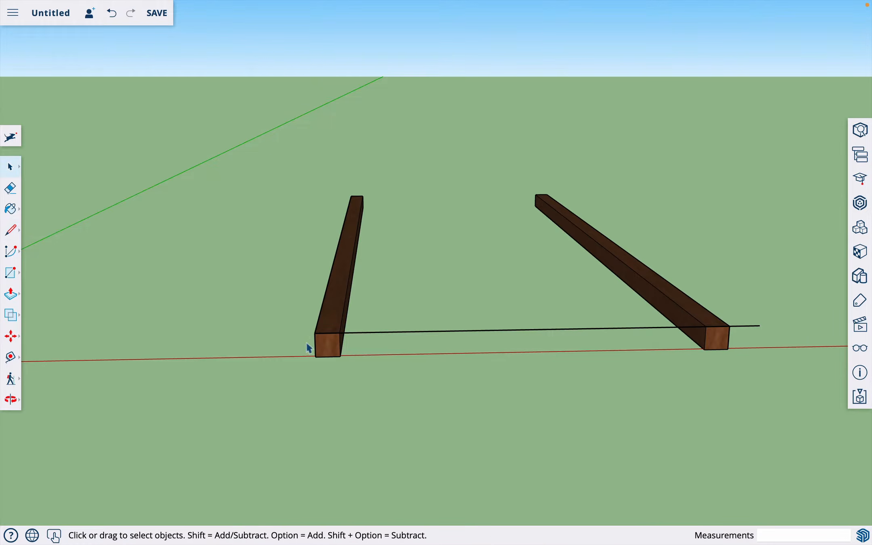
# Step: Draw a 4.5-inch line along the red axis from the same skid corner, outward in the opposite direction
pyautogui.press('l')
pyautogui.click(315, 333)
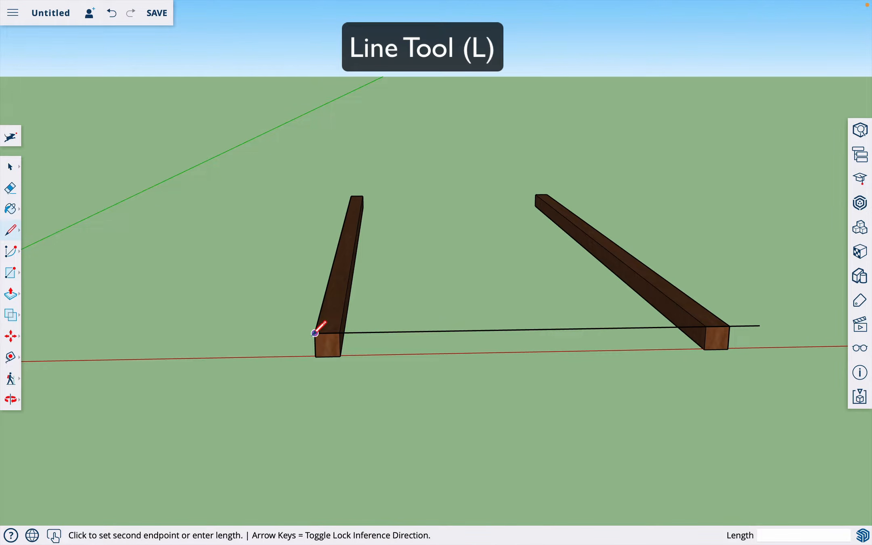
pyautogui.write('4')
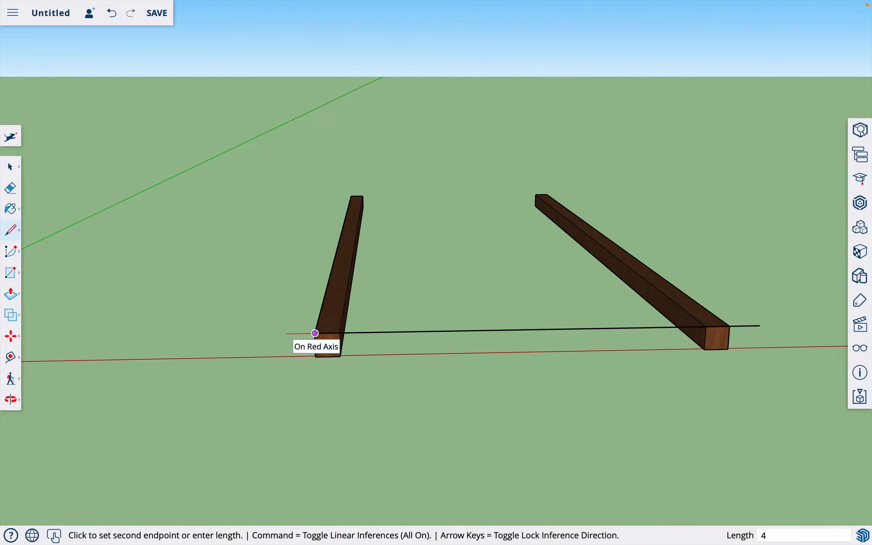
pyautogui.write('.5')
pyautogui.press('Return')
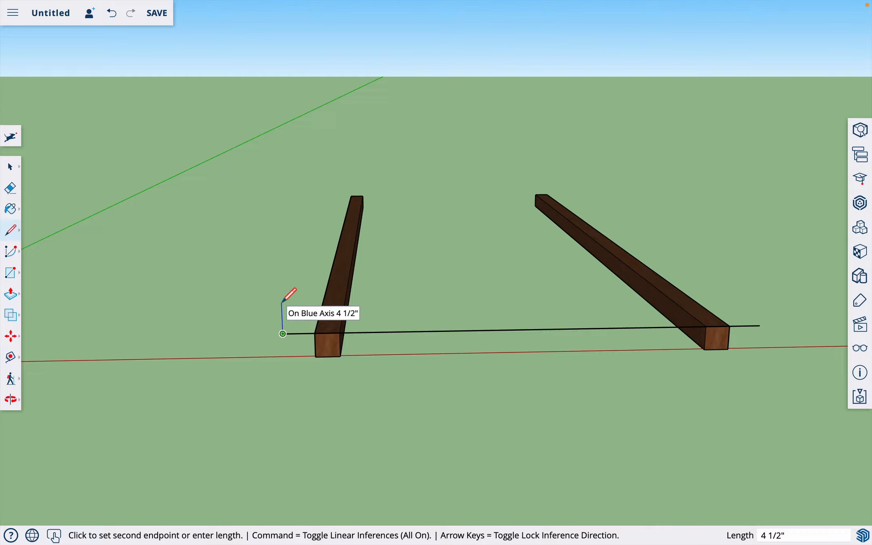
# Step: Continue the outline with a 5.5-inch edge up the blue axis and a 69-inch edge along the red axis back over the skids
pyautogui.write('5.5')
pyautogui.press('Return')
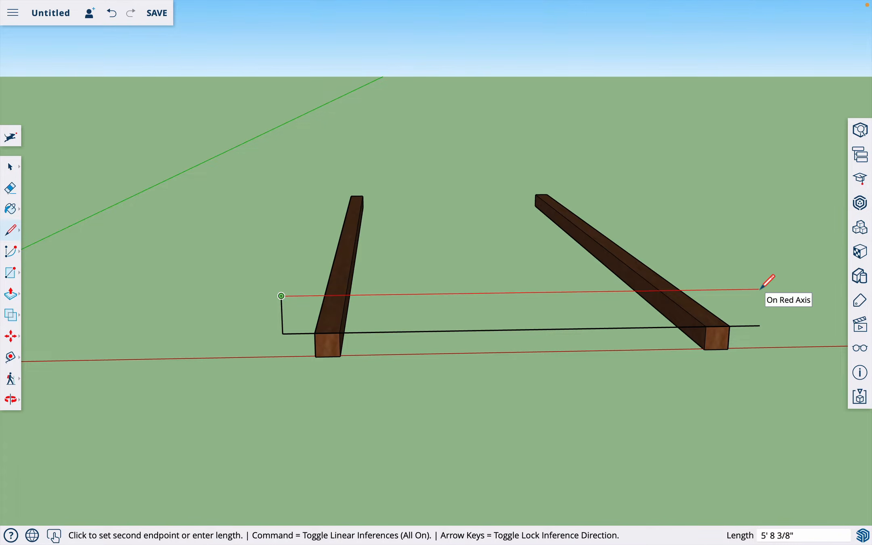
pyautogui.write('69')
pyautogui.press('Return')
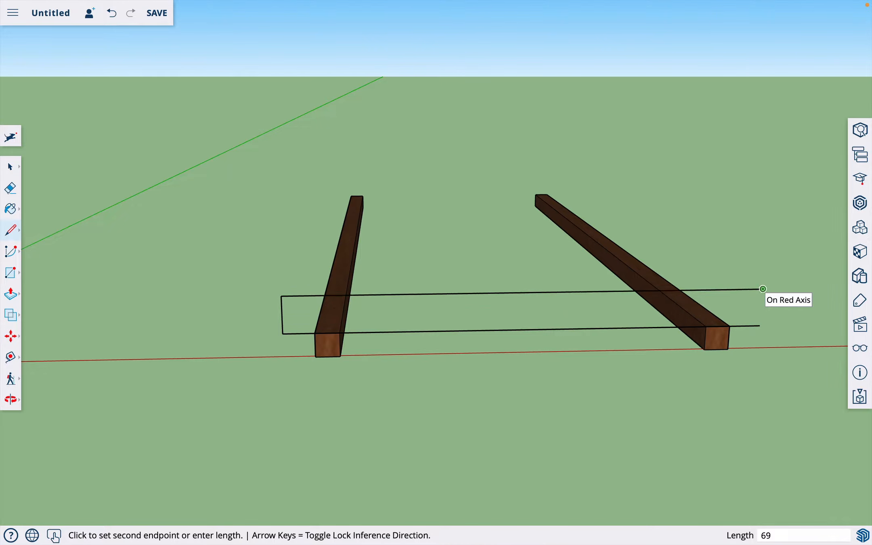
# Step: Close the 69 by 5.5-inch outline into a face and paint its back with the light wood-grain material from Synthetic Surfaces
pyautogui.click(760, 326)
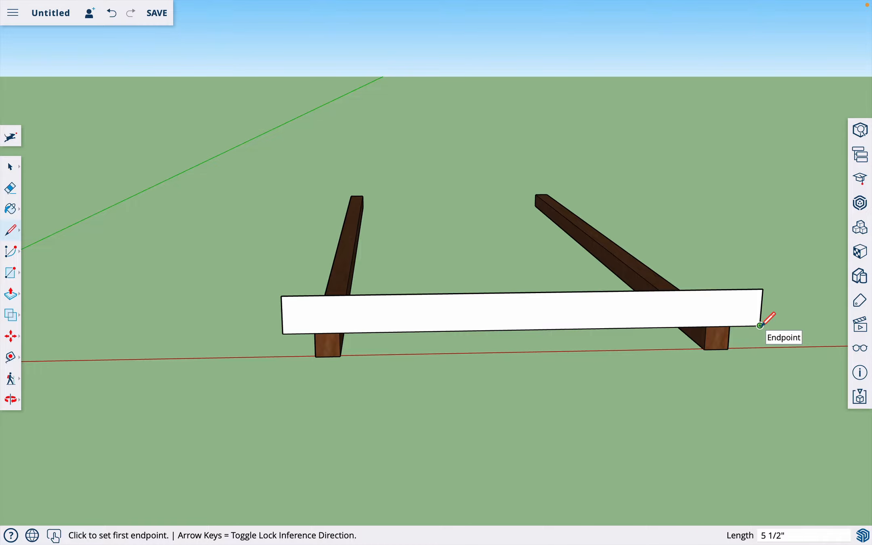
pyautogui.press('o')
pyautogui.moveTo(760, 326)
pyautogui.mouseDown()
pyautogui.moveTo(734, 346)
pyautogui.moveTo(654, 306)
pyautogui.moveTo(694, 320)
pyautogui.moveTo(616, 349)
pyautogui.moveTo(667, 368)
pyautogui.moveTo(521, 369)
pyautogui.moveTo(311, 399)
pyautogui.moveTo(446, 396)
pyautogui.moveTo(540, 364)
pyautogui.moveTo(496, 383)
pyautogui.moveTo(255, 414)
pyautogui.moveTo(197, 408)
pyautogui.moveTo(306, 383)
pyautogui.moveTo(456, 389)
pyautogui.moveTo(259, 414)
pyautogui.moveTo(187, 387)
pyautogui.mouseUp()
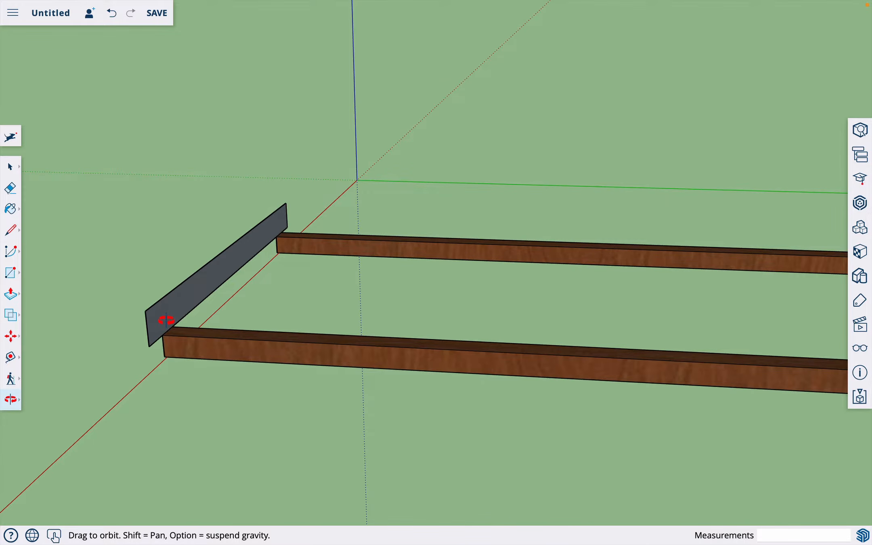
pyautogui.press('b')
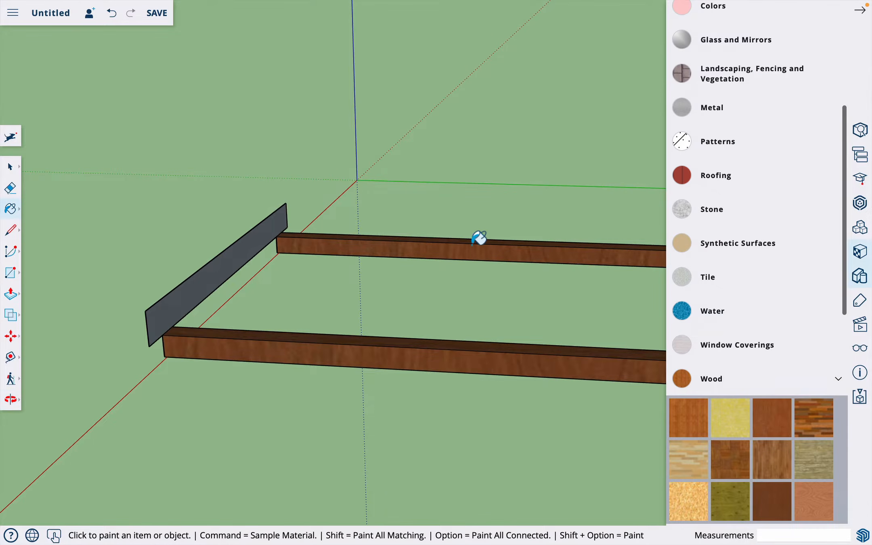
pyautogui.click(838, 380)
pyautogui.click(840, 244)
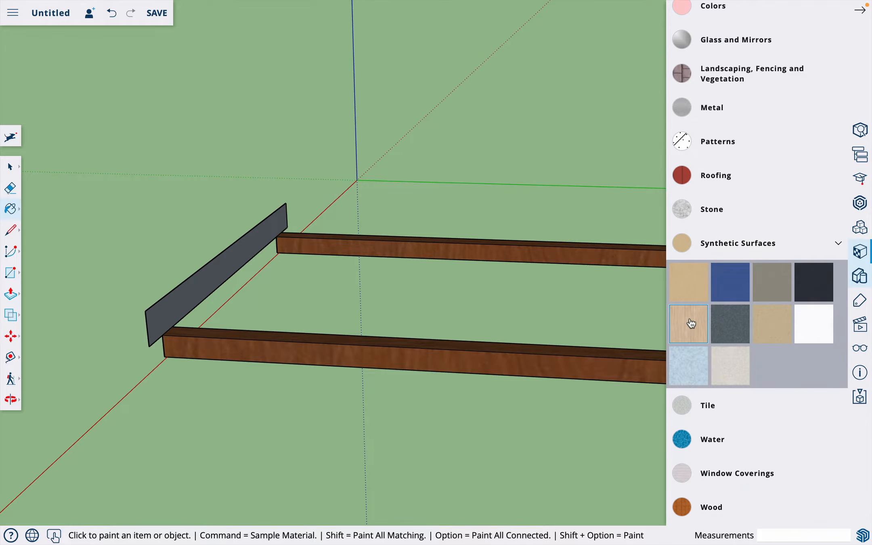
pyautogui.click(179, 300)
pyautogui.click(860, 10)
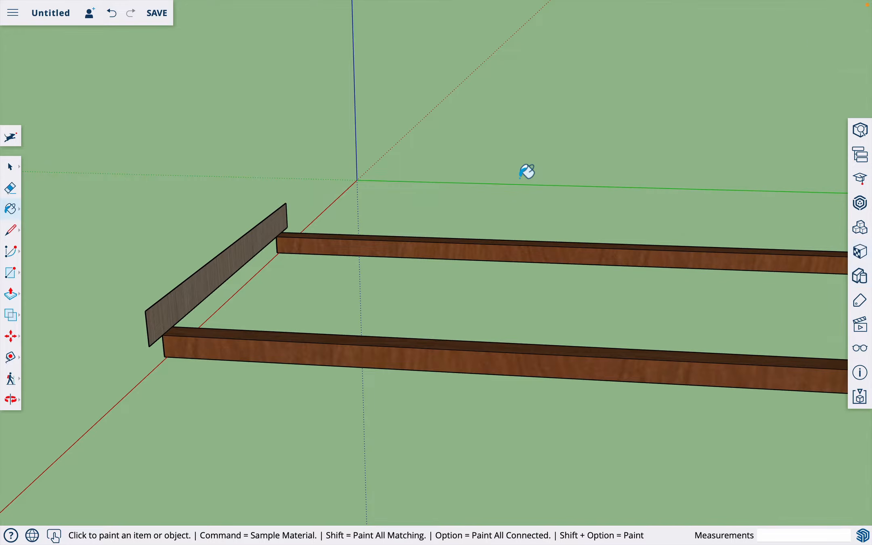
# Step: Push/Pull the painted board face 1.5 inches inward over the skids
pyautogui.press('p')
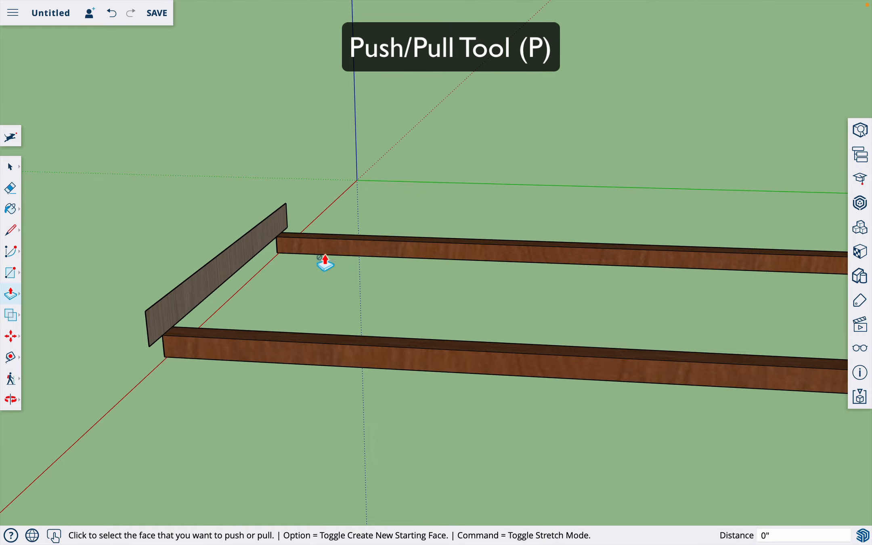
pyautogui.click(235, 272)
pyautogui.click(236, 273)
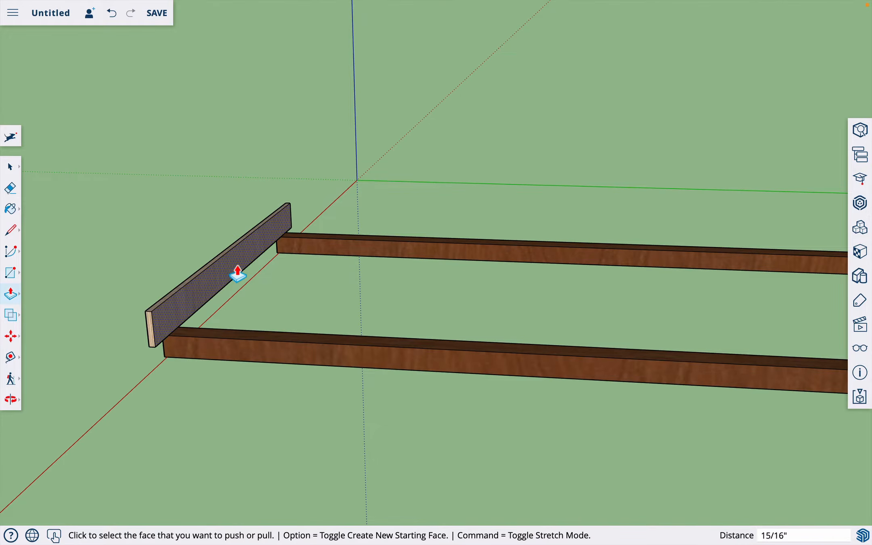
pyautogui.write('1.5')
pyautogui.press('Return')
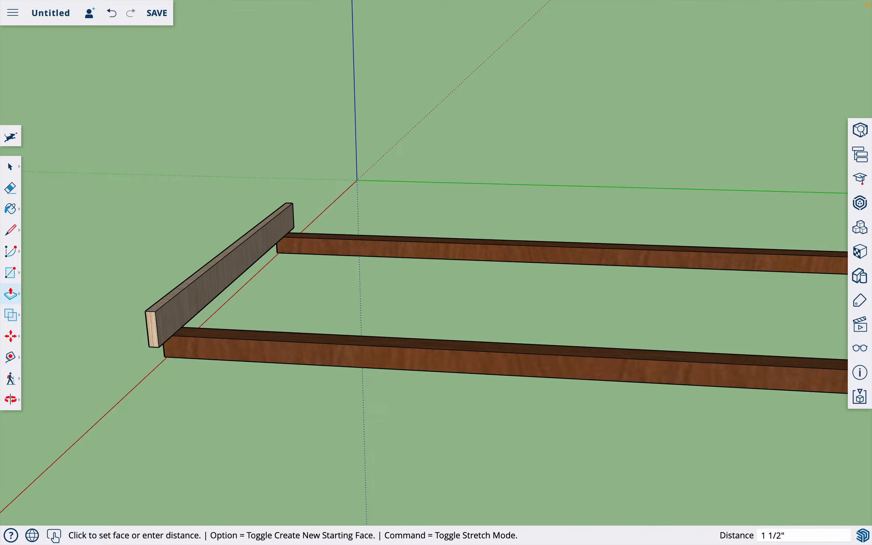
# Step: Select the whole board and make it a component with the definition name "floor joist"
pyautogui.press('o')
pyautogui.moveTo(206, 305); pyautogui.dragTo(489, 313)
pyautogui.moveTo(605, 350); pyautogui.dragTo(539, 374)
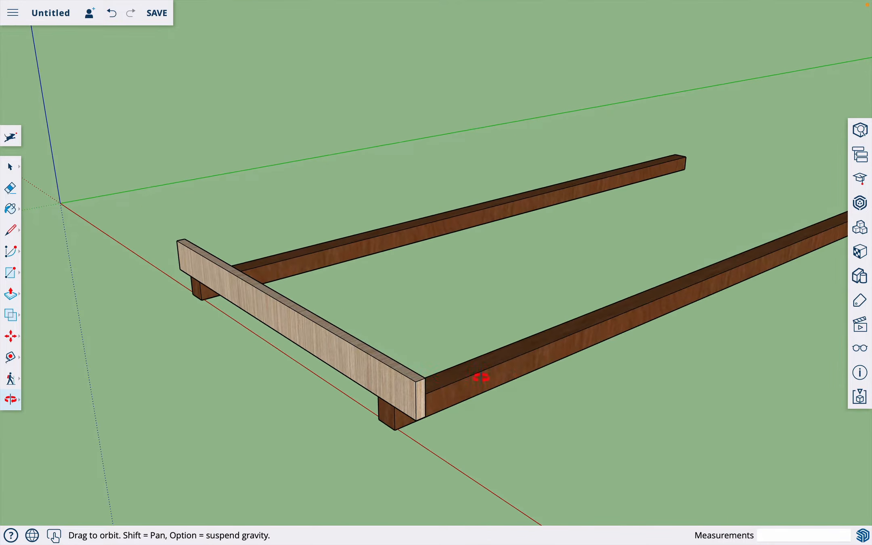
pyautogui.moveTo(497, 401); pyautogui.dragTo(377, 368)
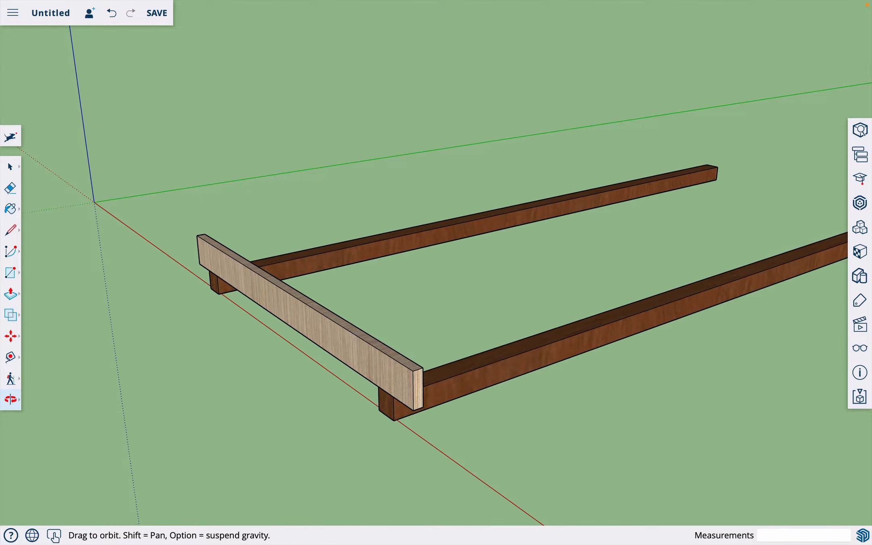
pyautogui.press('space')
pyautogui.click(374, 364)
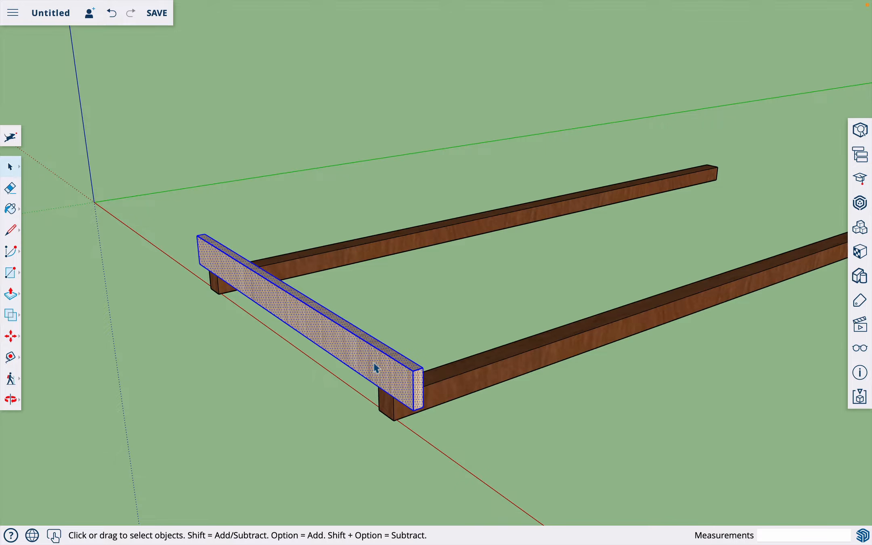
pyautogui.rightClick(373, 361)
pyautogui.click(398, 381)
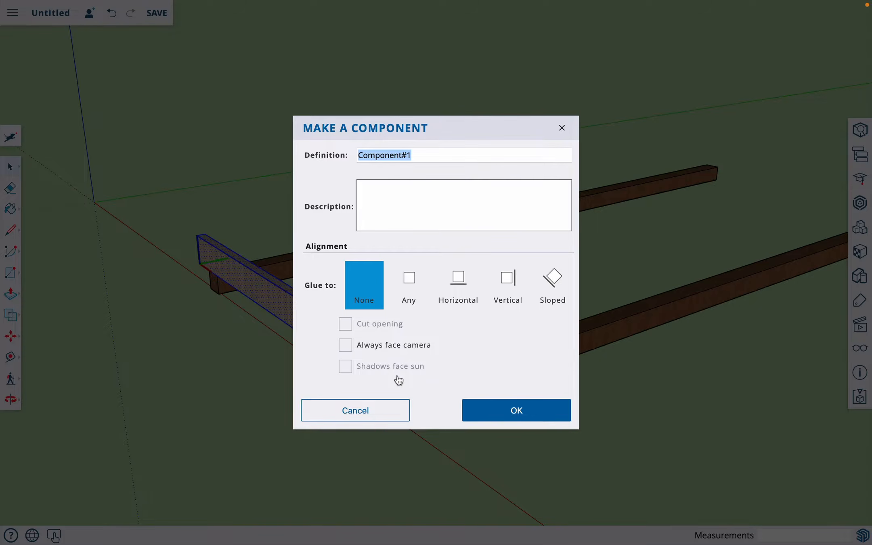
pyautogui.write('f')
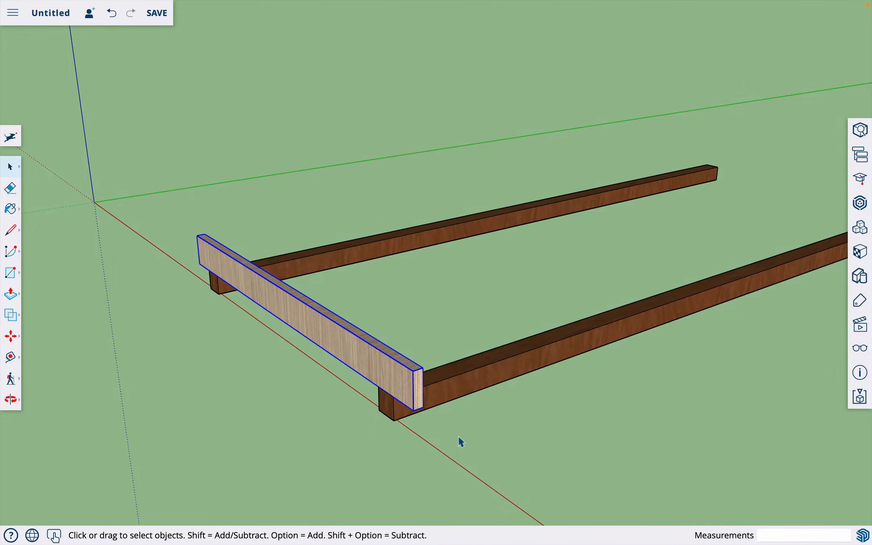
# Step: Copy the floor joist 15.25 inches along the green axis, starting from its lower end corner
pyautogui.press('o')
pyautogui.moveTo(468, 438); pyautogui.dragTo(342, 401)
pyautogui.moveTo(397, 384); pyautogui.dragTo(434, 385)
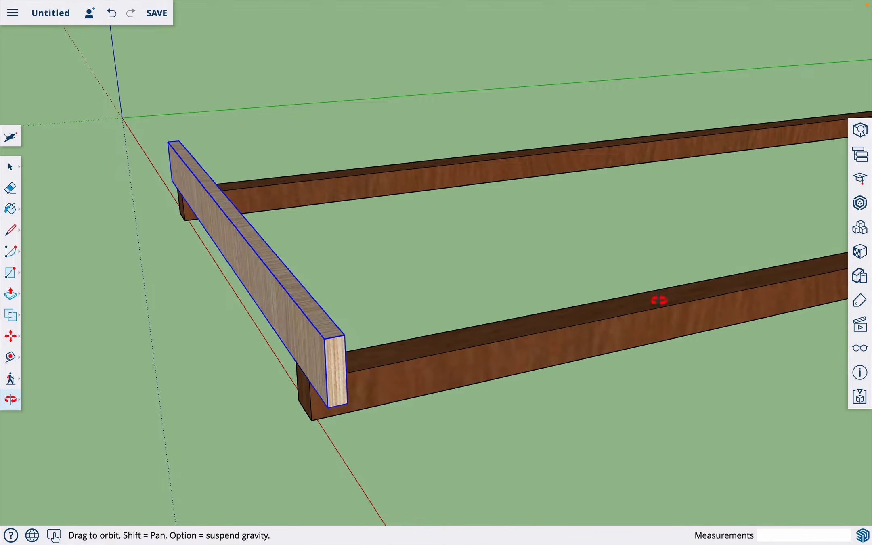
pyautogui.press('m')
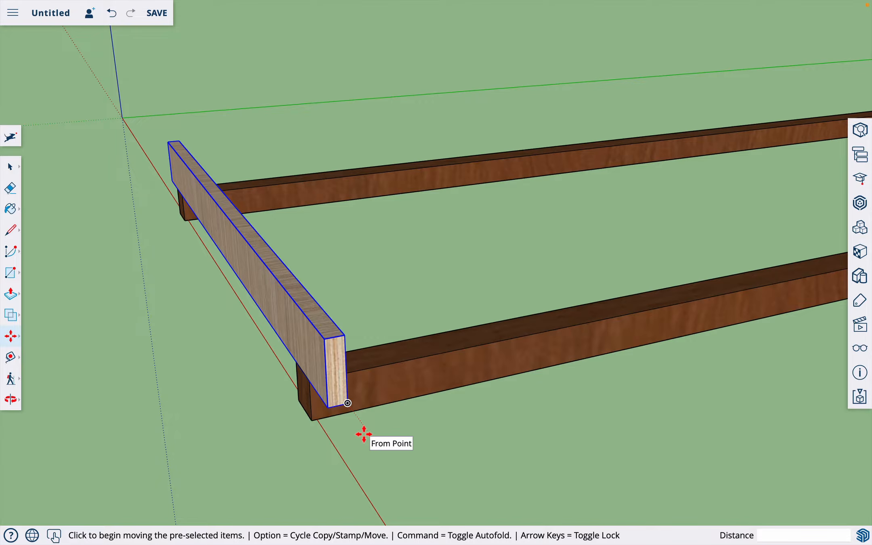
pyautogui.press('alt')
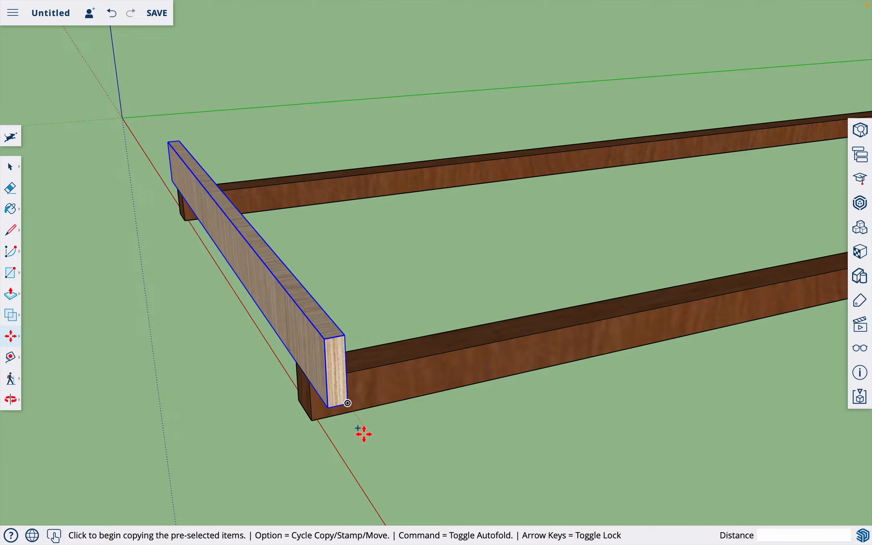
pyautogui.click(348, 404)
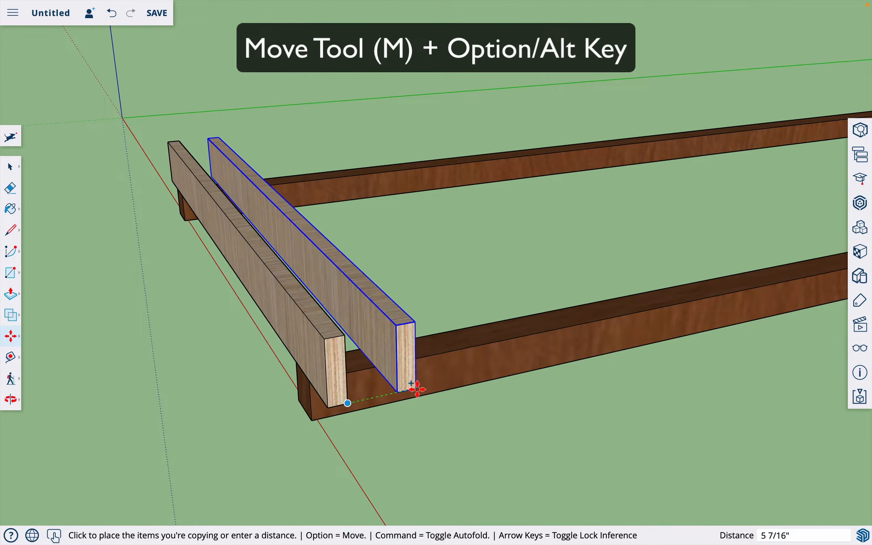
pyautogui.click(422, 387)
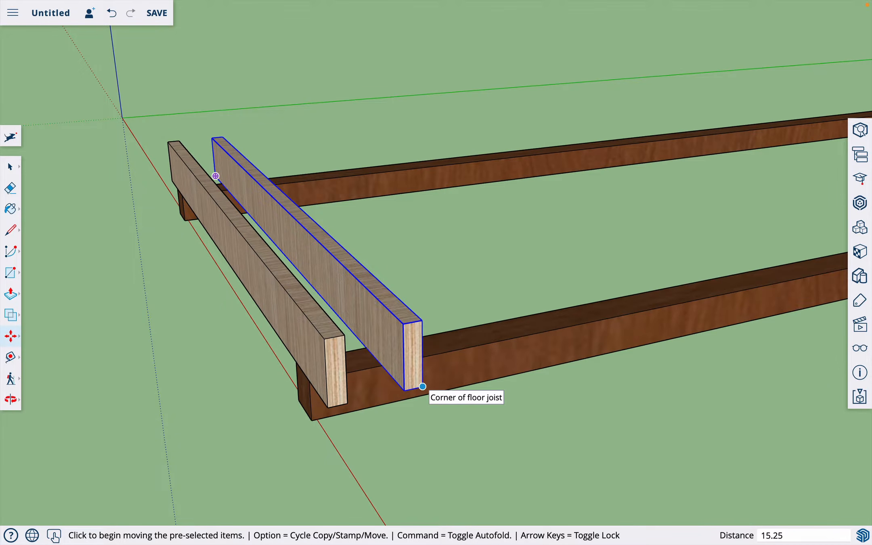
pyautogui.press('Return')
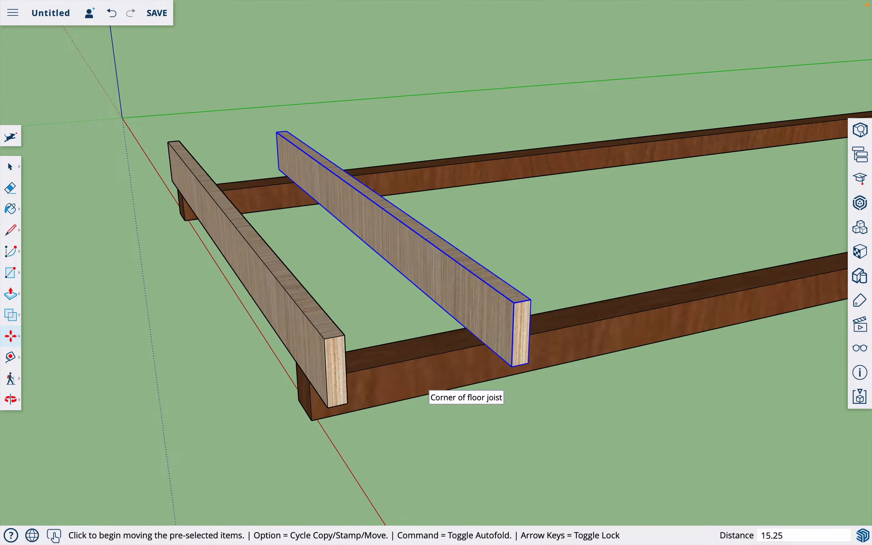
# Step: Check the joist spacing with a vertical guide 16 inches from the first joist's outer edge, and erase that guide
pyautogui.press('o')
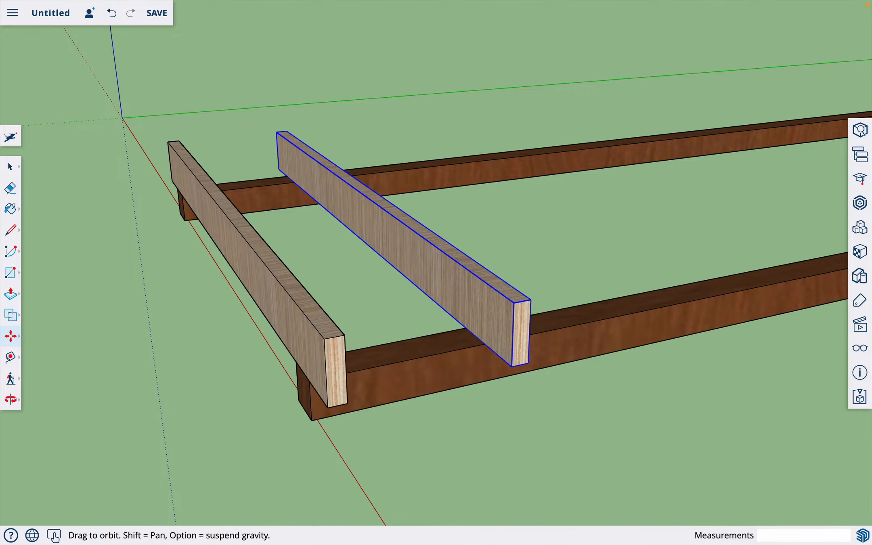
pyautogui.moveTo(541, 427); pyautogui.dragTo(433, 410)
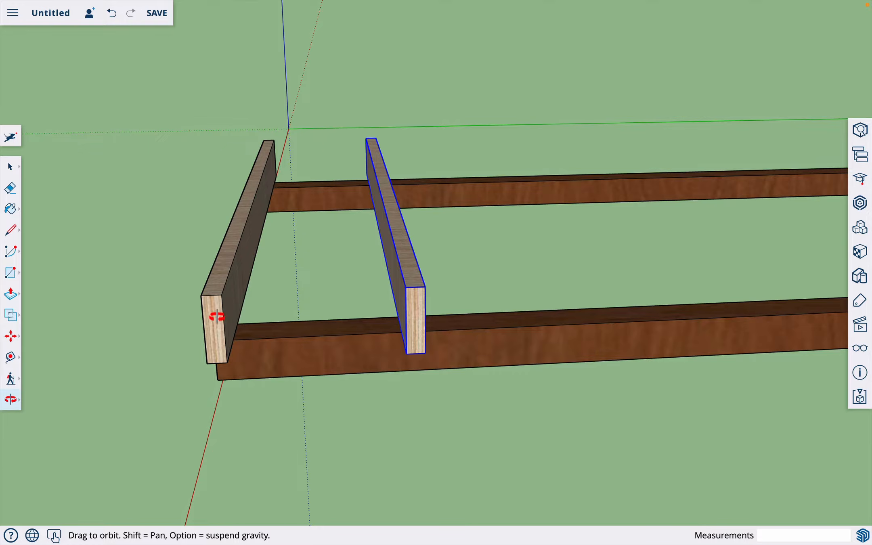
pyautogui.press('t')
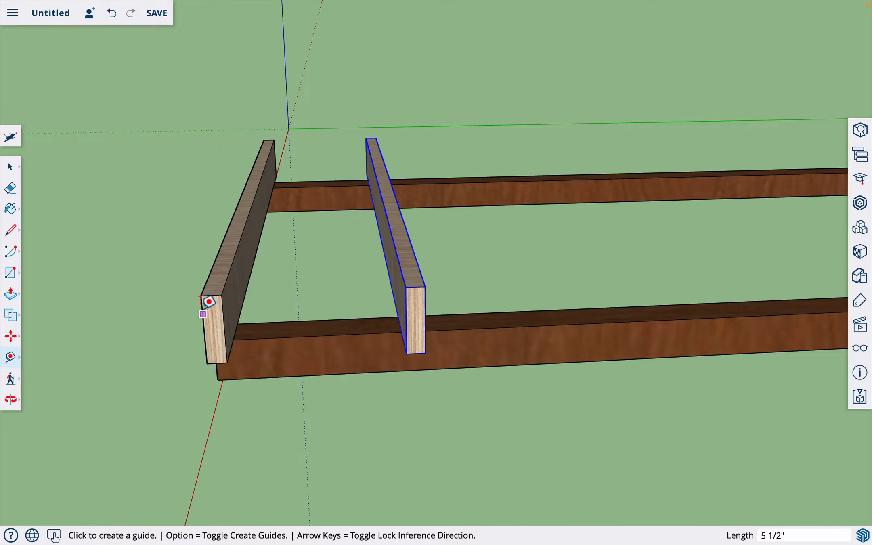
pyautogui.click(204, 330)
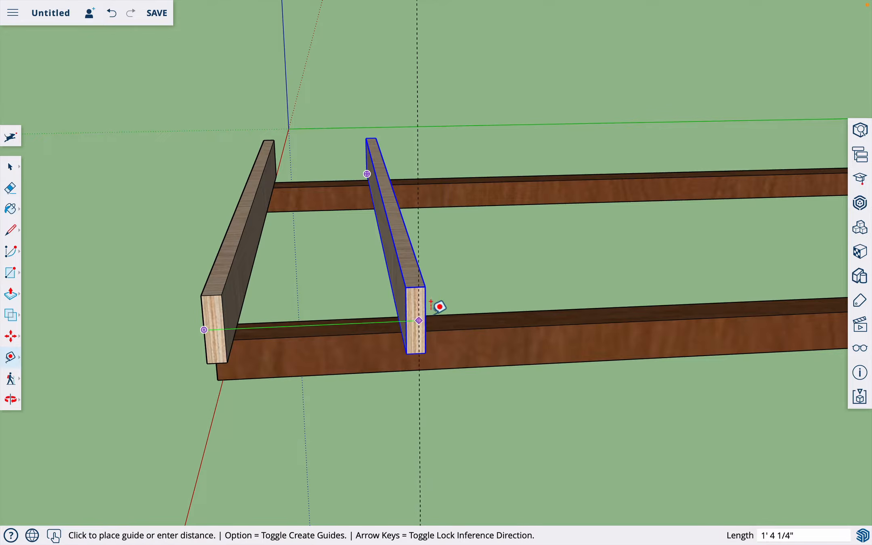
pyautogui.write('1')
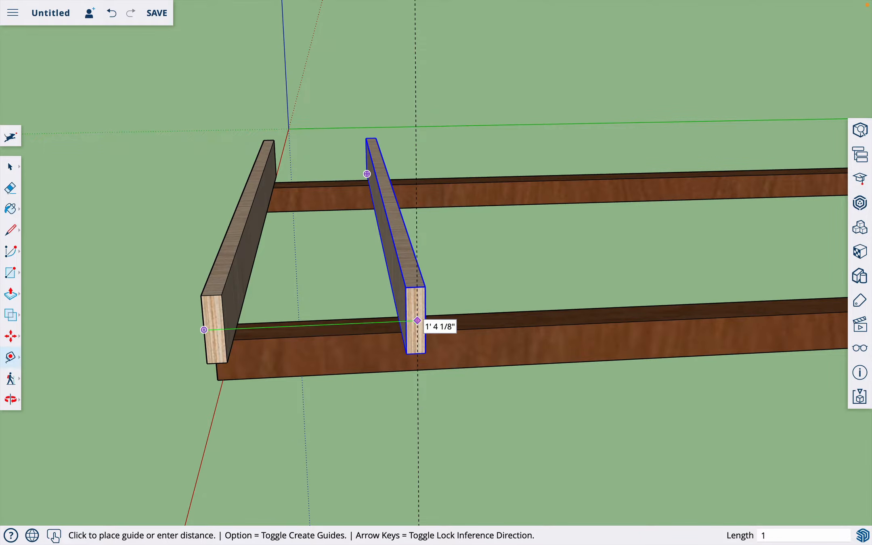
pyautogui.write('6')
pyautogui.press('Return')
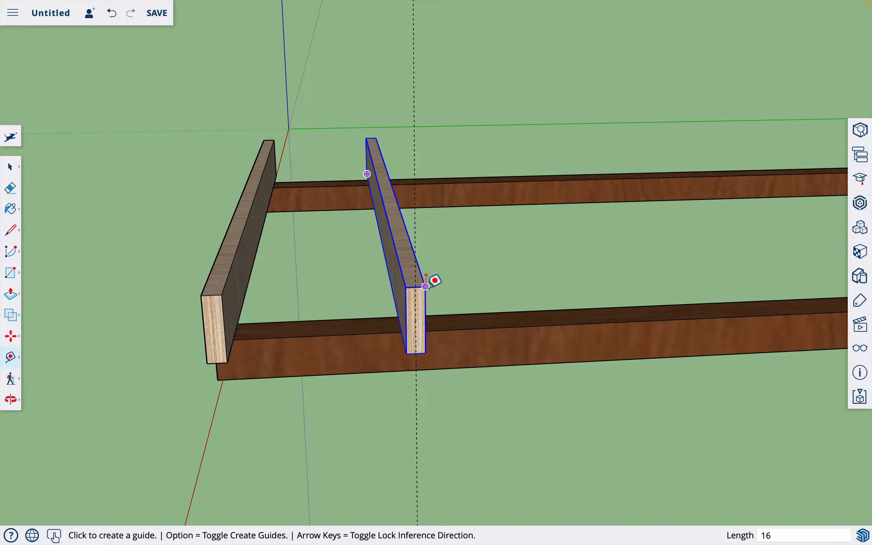
pyautogui.press('space')
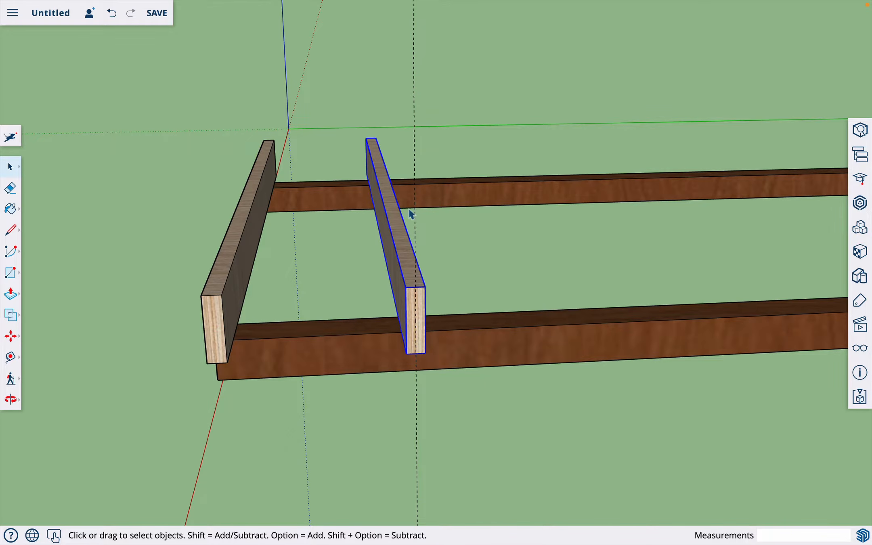
pyautogui.press('e')
pyautogui.click(414, 113)
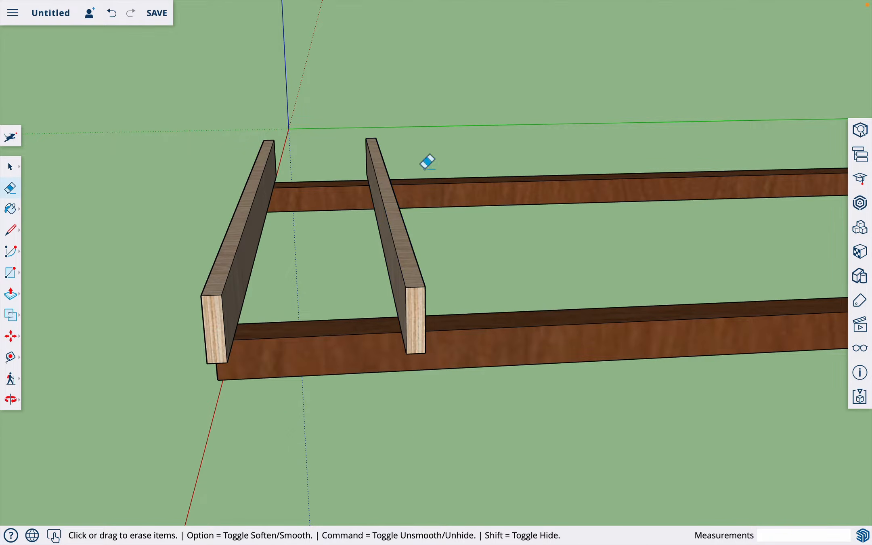
# Step: Copy the second floor joist 16 inches along the green axis from its lower end corner
pyautogui.press('space')
pyautogui.click(421, 331)
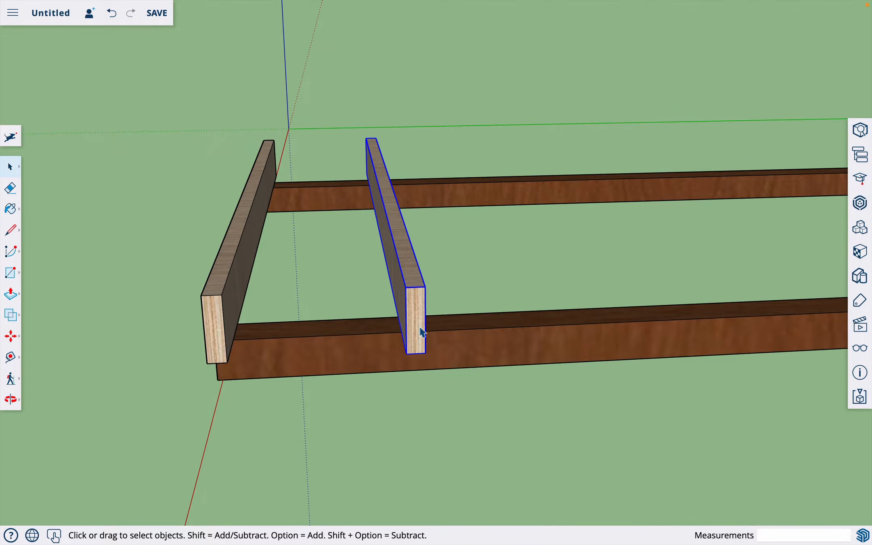
pyautogui.press('m')
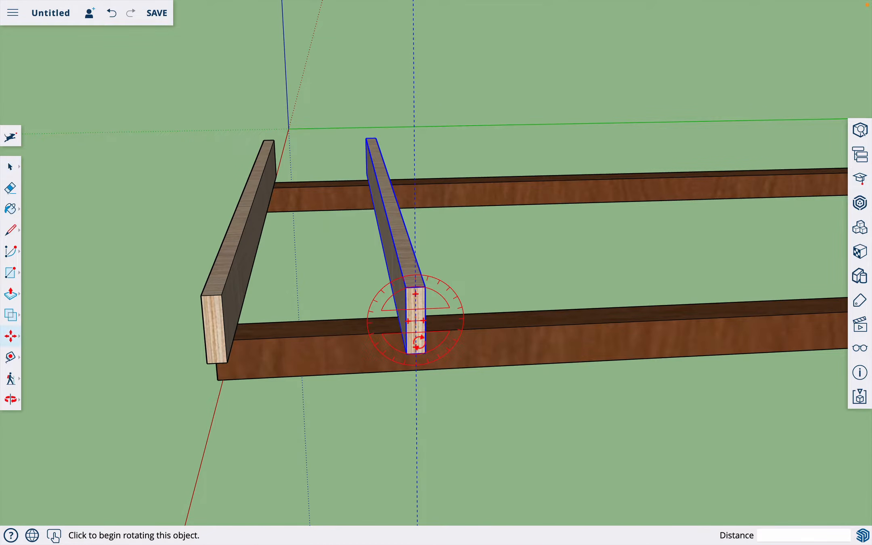
pyautogui.press('alt')
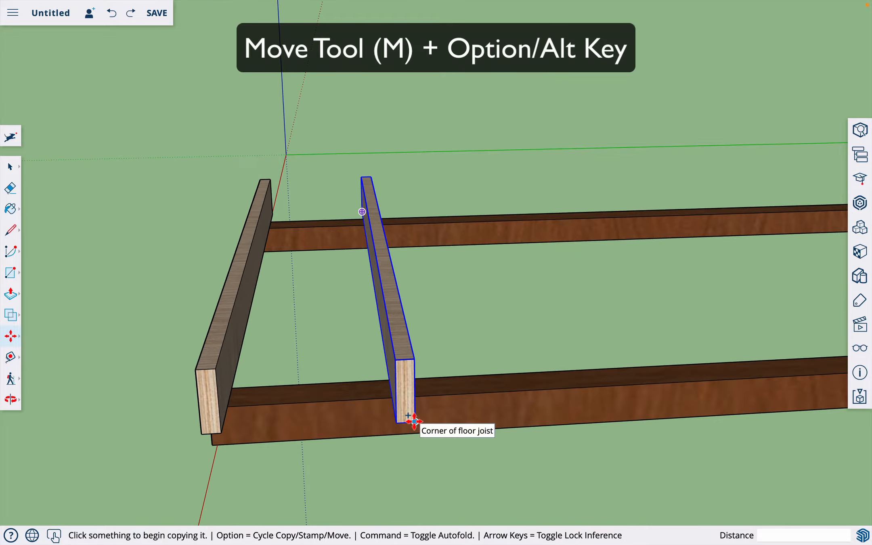
pyautogui.click(414, 422)
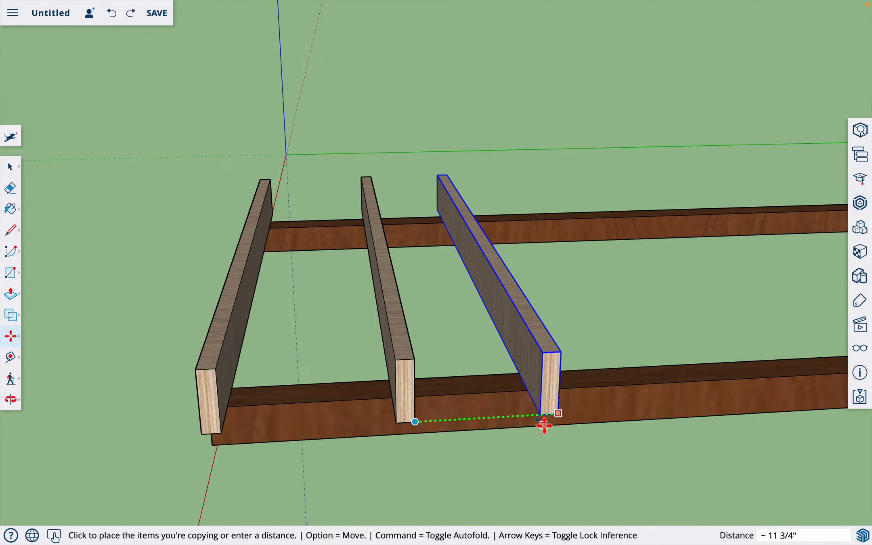
pyautogui.click(543, 424)
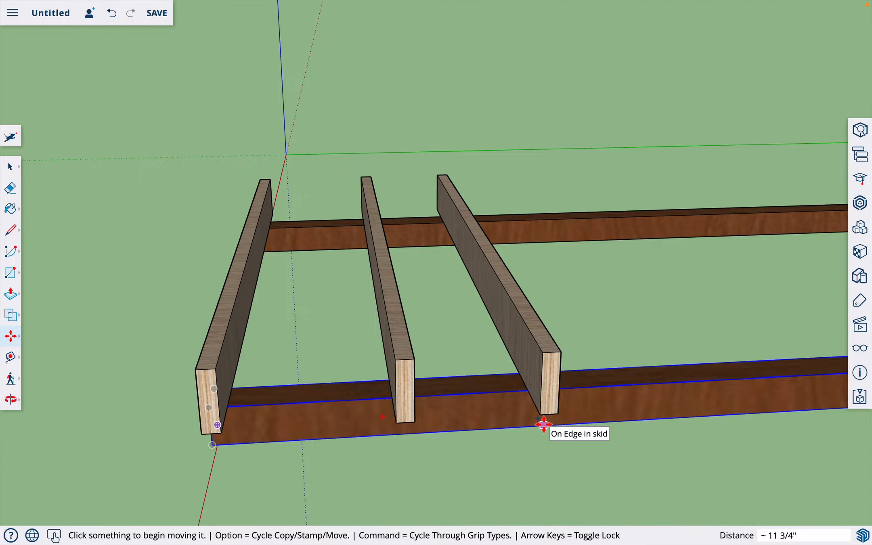
pyautogui.write('16')
pyautogui.press('Return')
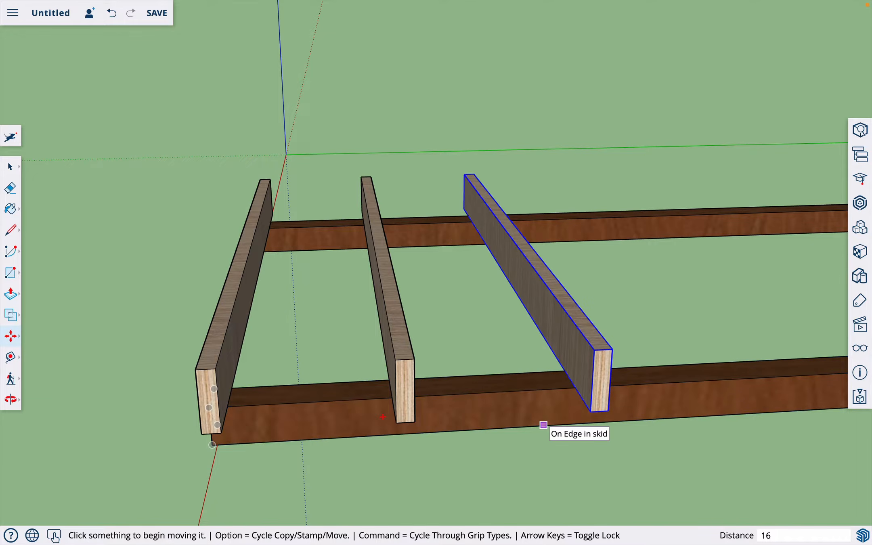
# Step: Array the 16-inch floor joist copy eight times along the skids
pyautogui.scroll(-8, 464, 390)
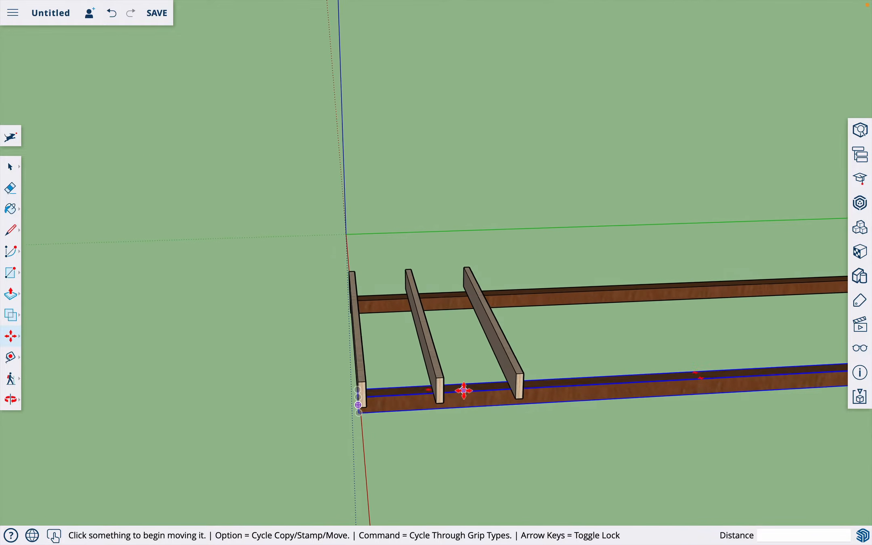
pyautogui.scroll(-1, 463, 390)
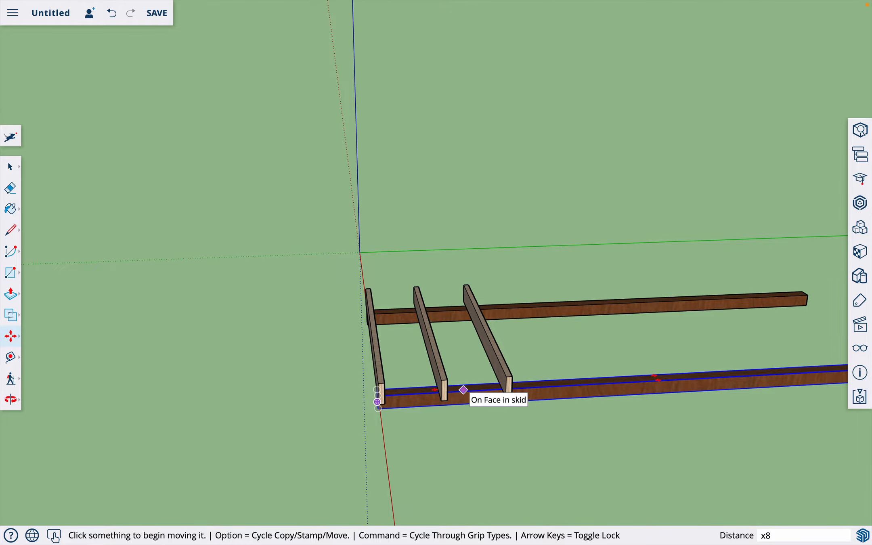
pyautogui.write('x8')
pyautogui.press('Return')
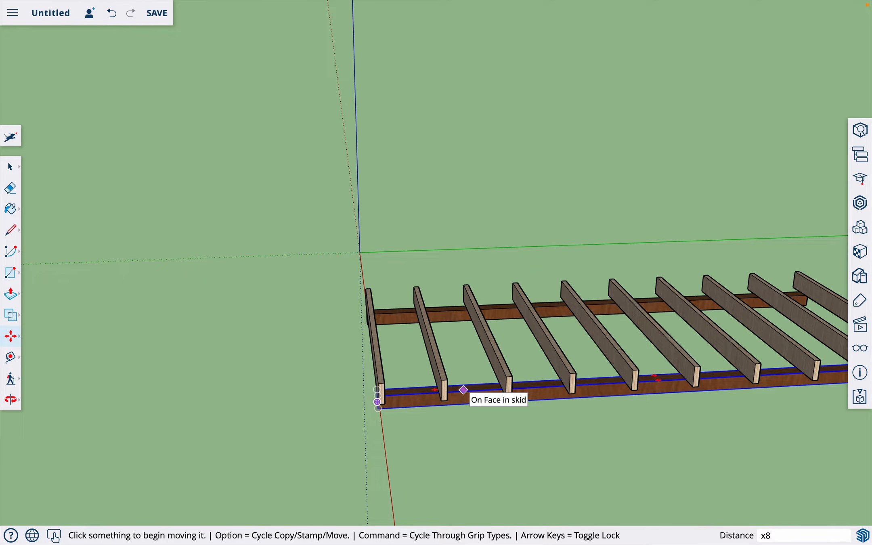
# Step: Move the last floor joist 3/4 inch inward along the green axis, starting from its lower outer corner
pyautogui.press('o')
pyautogui.moveTo(490, 422); pyautogui.dragTo(291, 408)
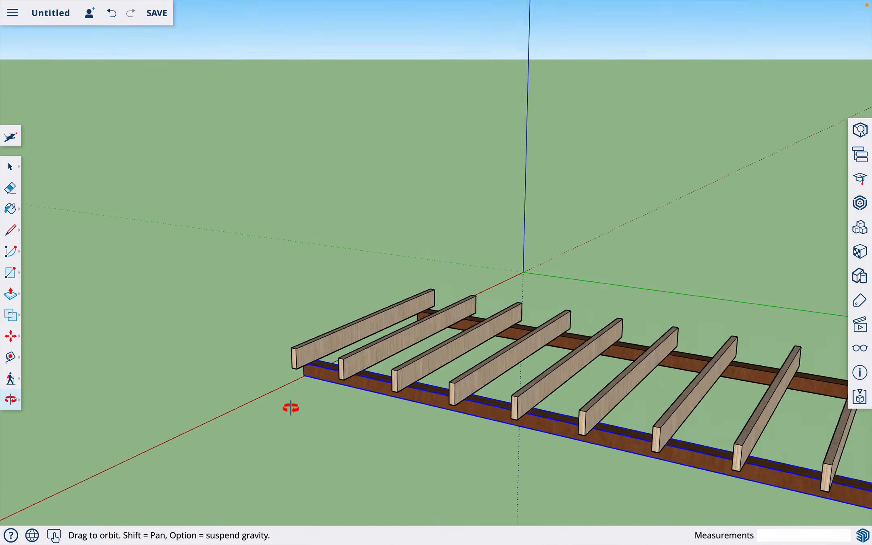
pyautogui.scroll(-3, 463, 469)
pyautogui.scroll(3, 689, 482)
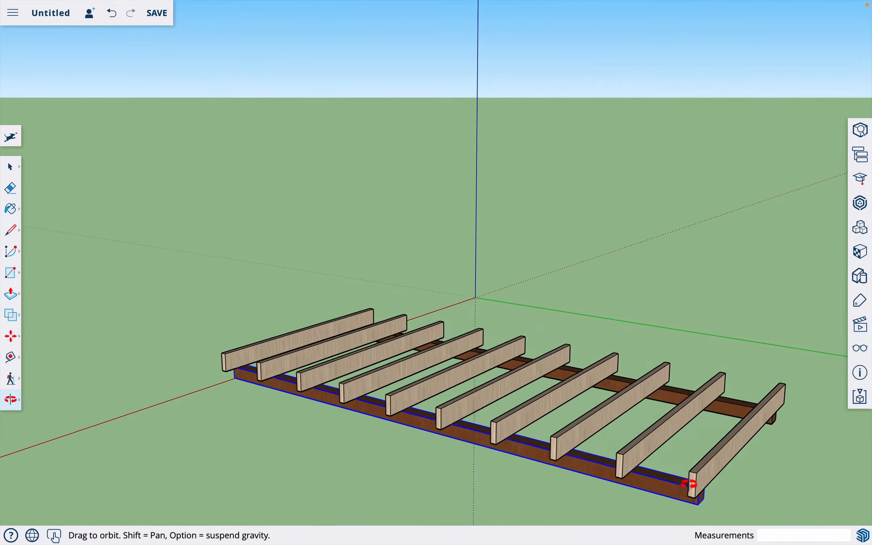
pyautogui.moveTo(689, 483); pyautogui.dragTo(795, 360)
pyautogui.press('m')
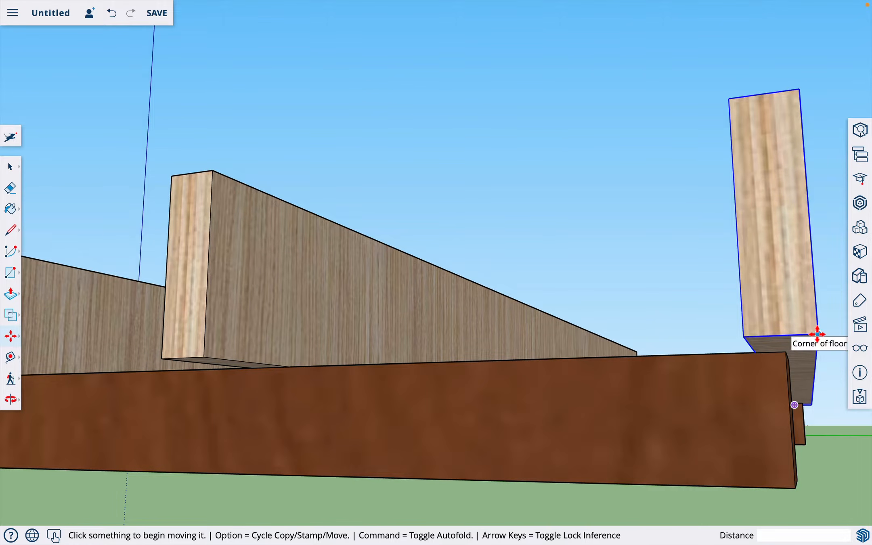
pyautogui.click(817, 334)
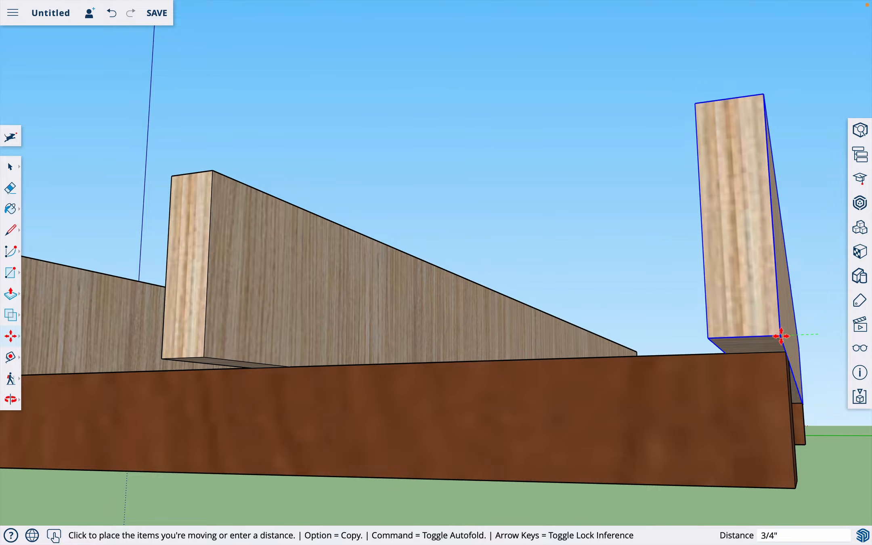
pyautogui.click(781, 337)
# Step: Draw a closed rectangular face at the first joist's end, extending 1.5 inches along the red axis and matching the joist's full height
pyautogui.press('o')
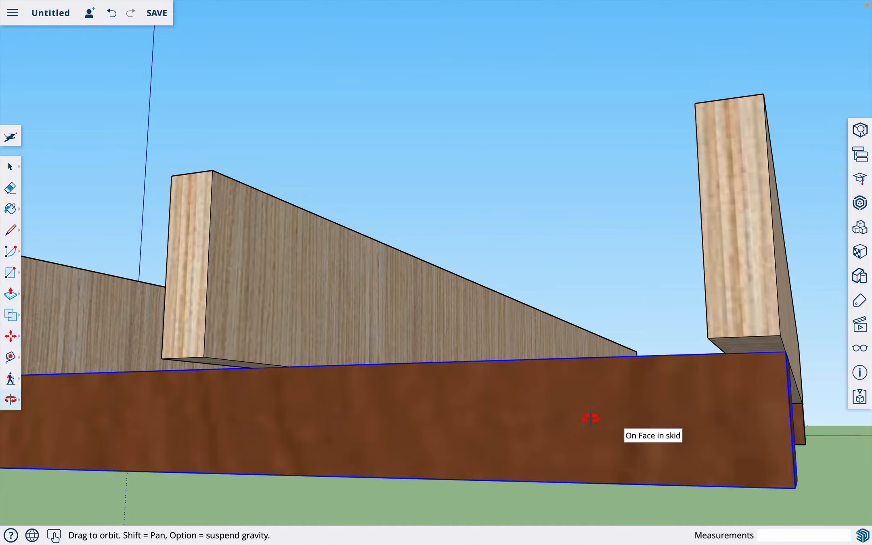
pyautogui.moveTo(590, 414); pyautogui.dragTo(674, 463)
pyautogui.moveTo(485, 97); pyautogui.dragTo(399, 204)
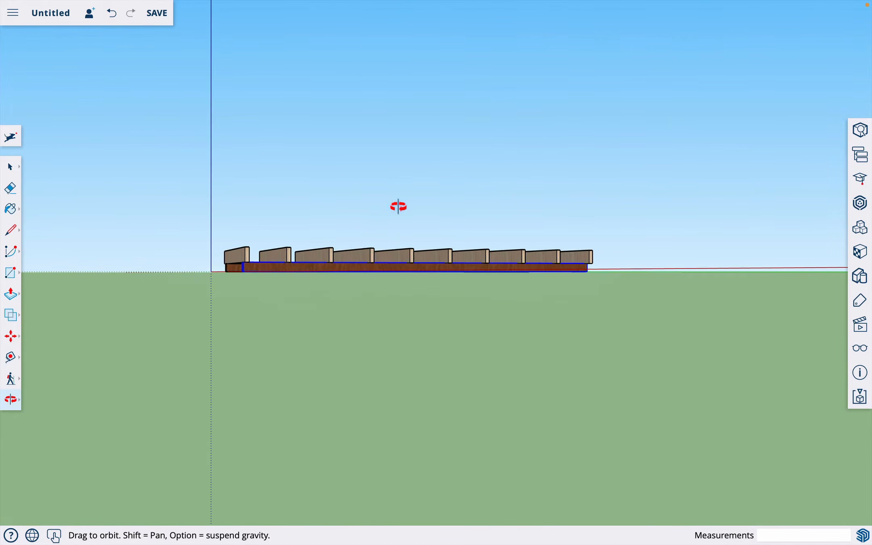
pyautogui.moveTo(344, 274); pyautogui.dragTo(490, 328)
pyautogui.scroll(6, 319, 297)
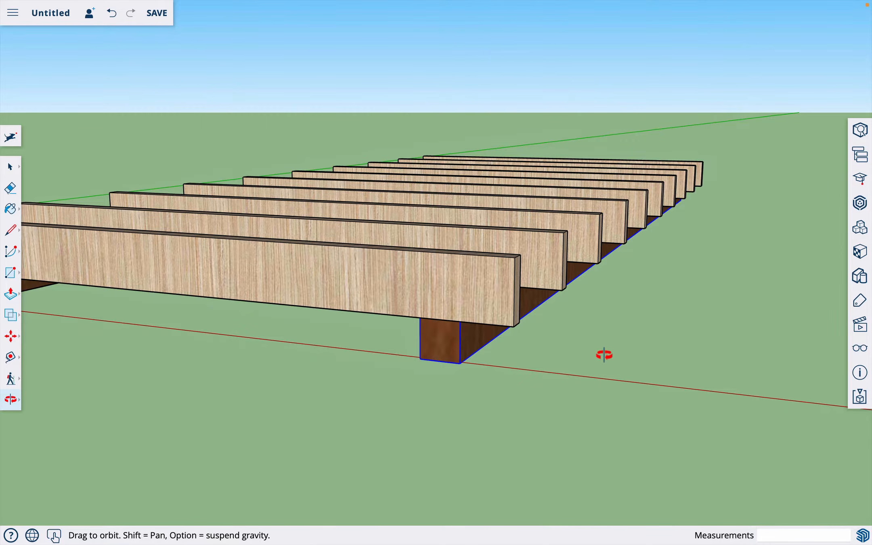
pyautogui.moveTo(603, 356); pyautogui.dragTo(543, 374)
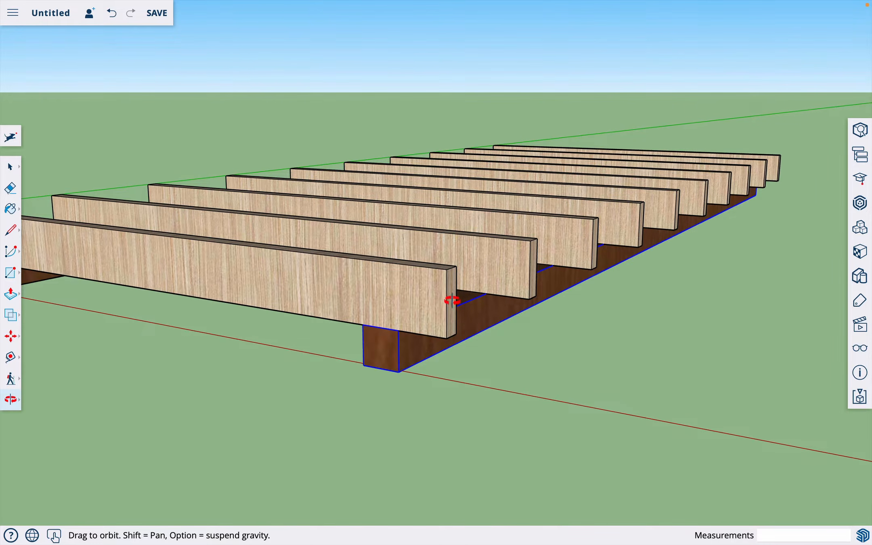
pyautogui.press('space')
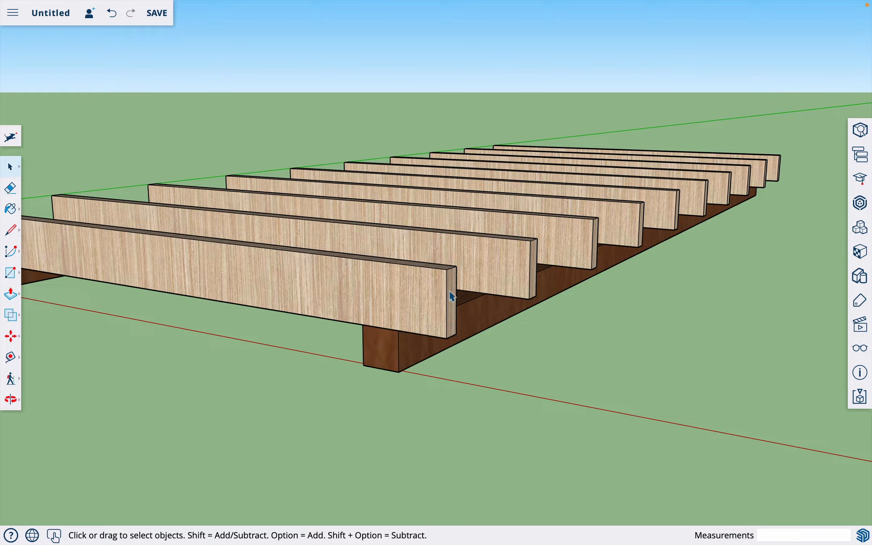
pyautogui.click(431, 292)
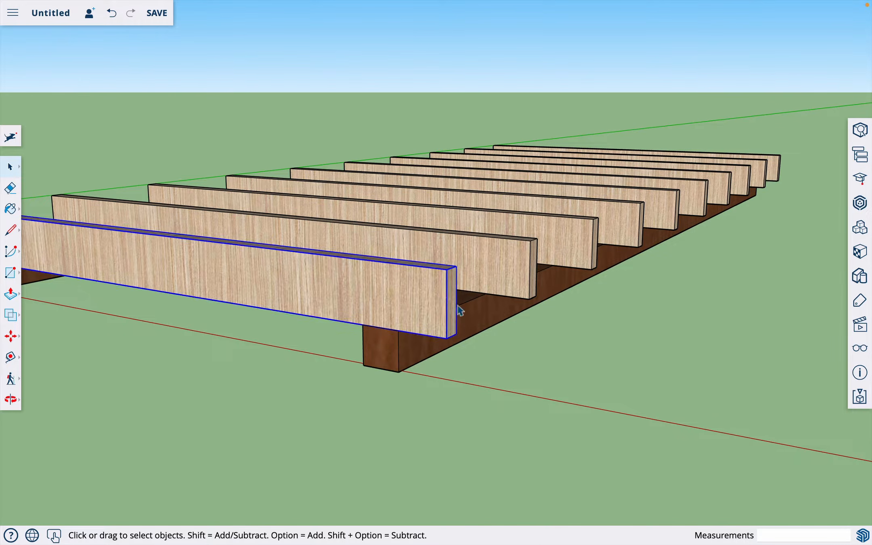
pyautogui.scroll(4, 480, 343)
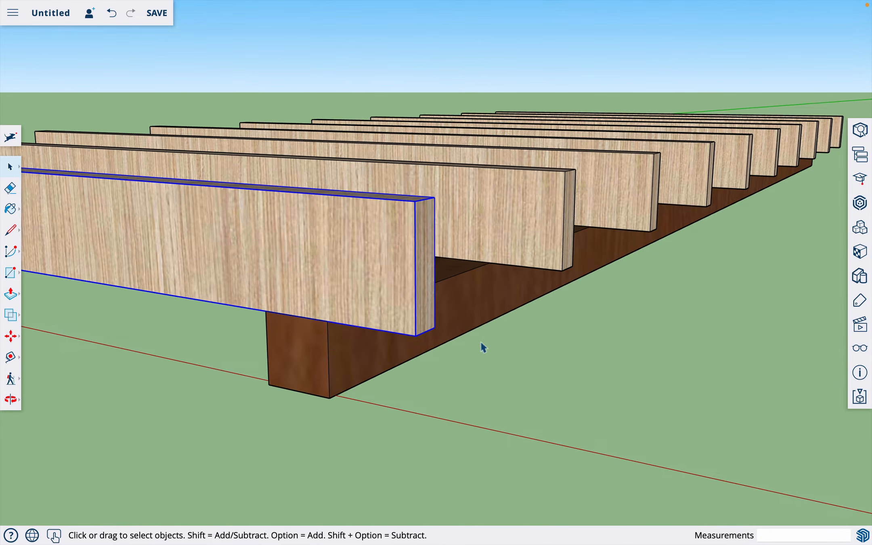
pyautogui.press('l')
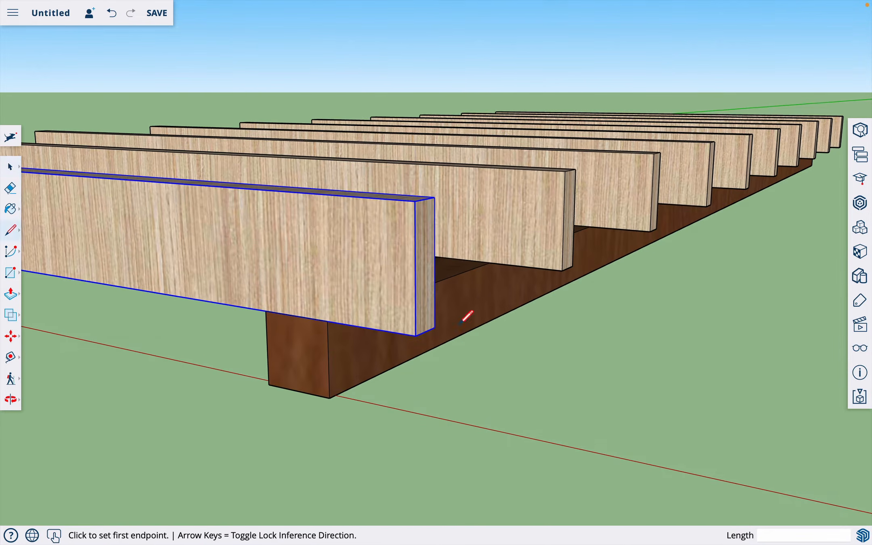
pyautogui.click(415, 201)
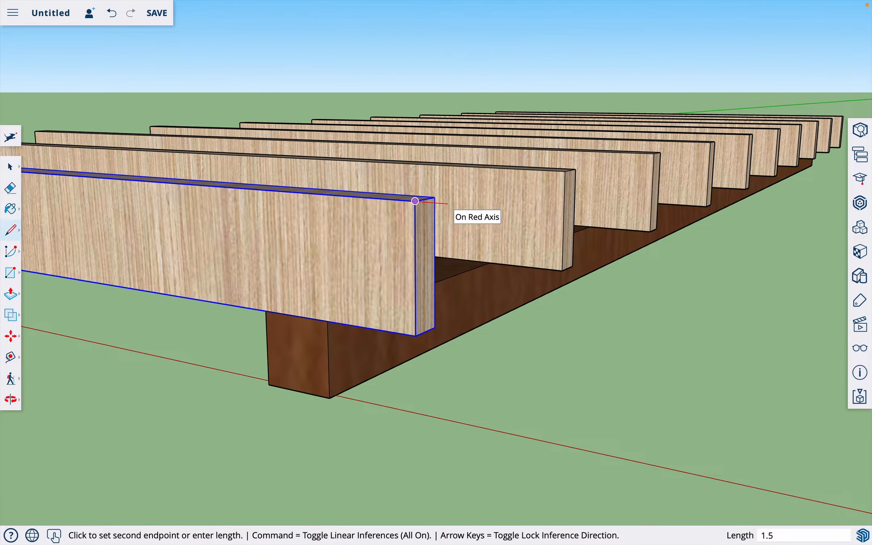
pyautogui.click(448, 203)
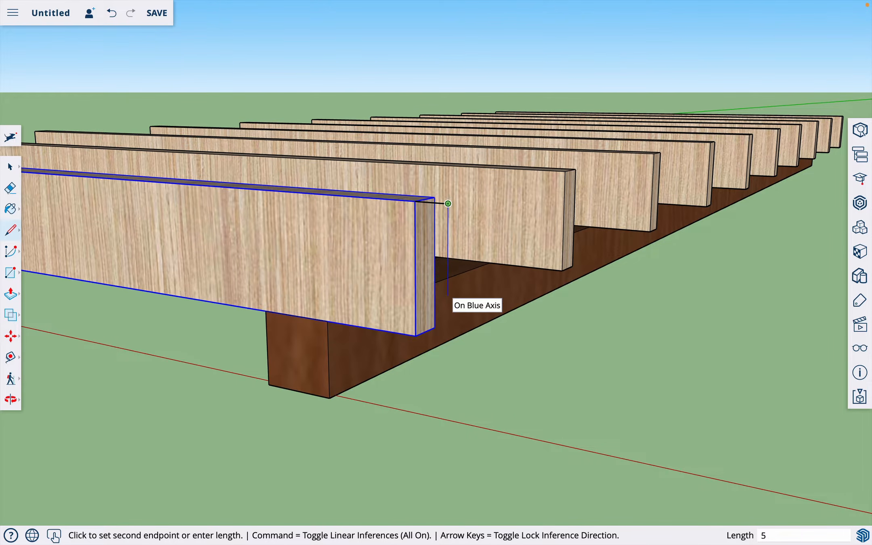
pyautogui.click(448, 341)
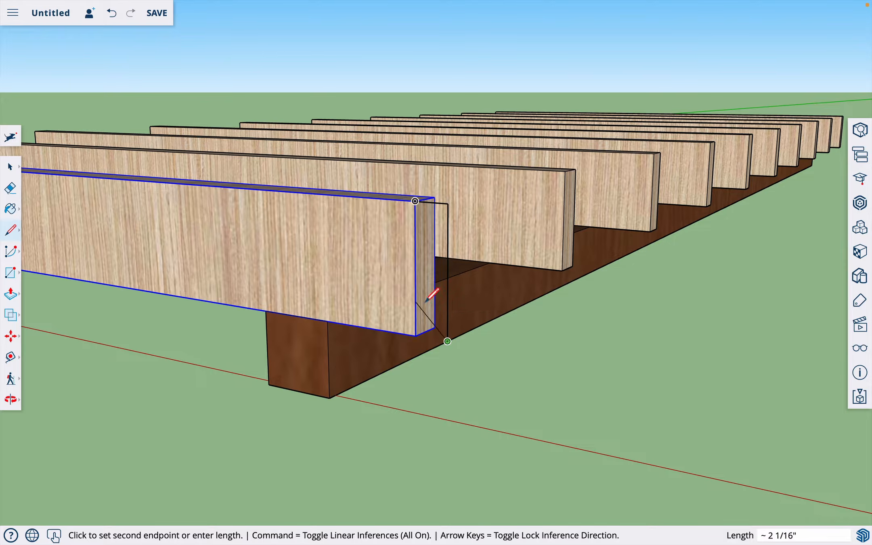
pyautogui.click(416, 335)
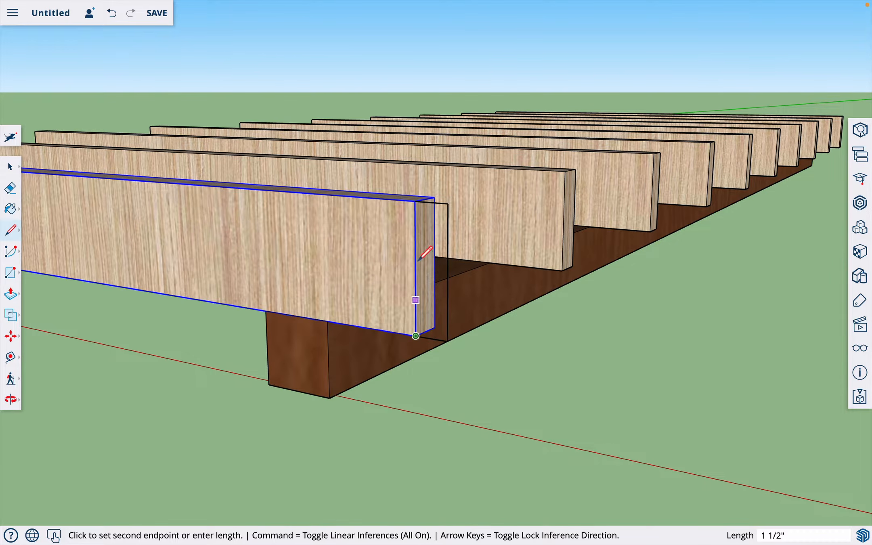
pyautogui.click(415, 200)
# Step: Paint the back of the new rim face with the Formica Laminate Light material
pyautogui.press('o')
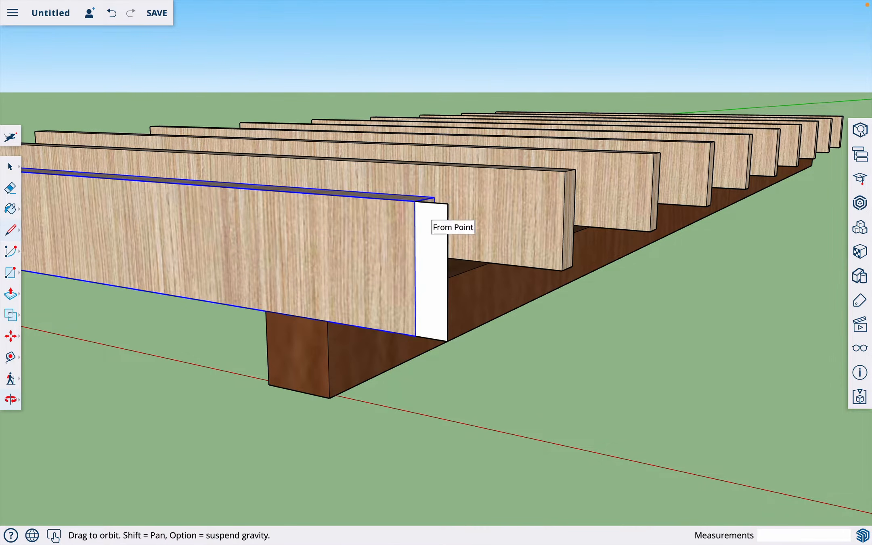
pyautogui.moveTo(531, 353); pyautogui.dragTo(167, 369)
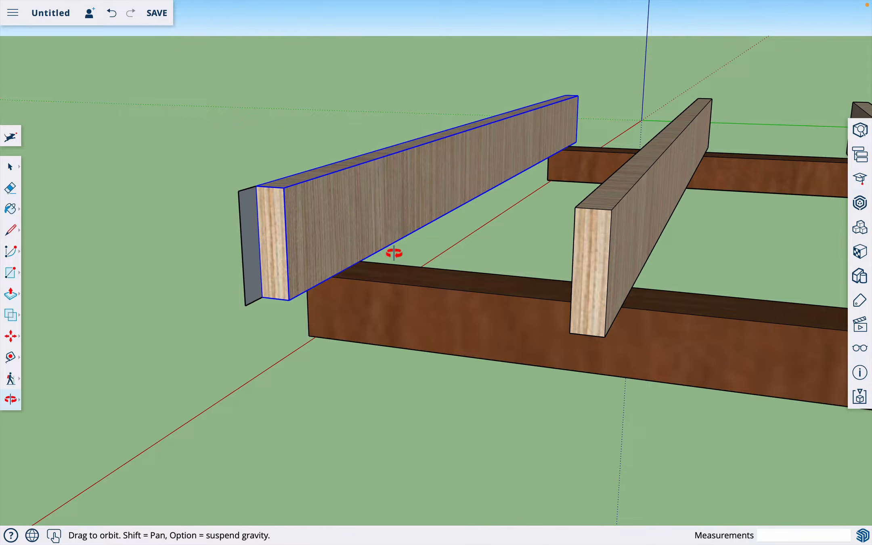
pyautogui.press('b')
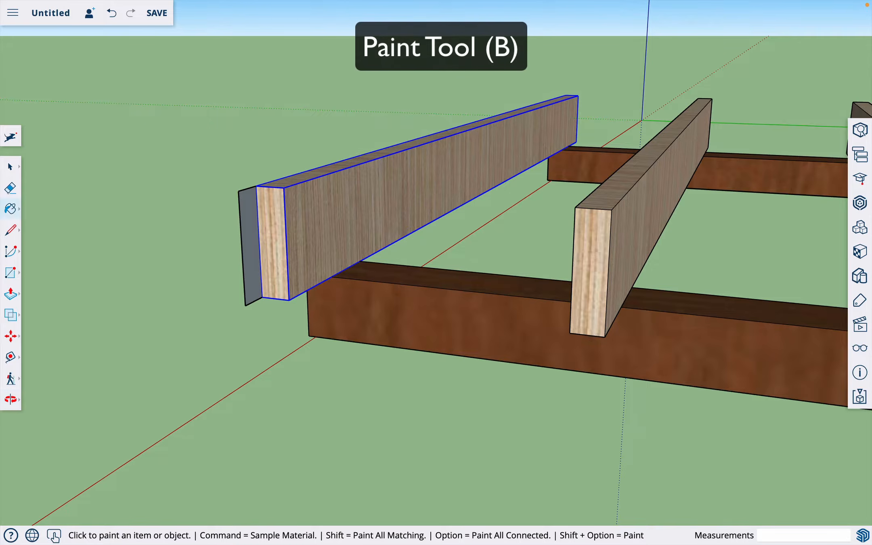
pyautogui.click(254, 230)
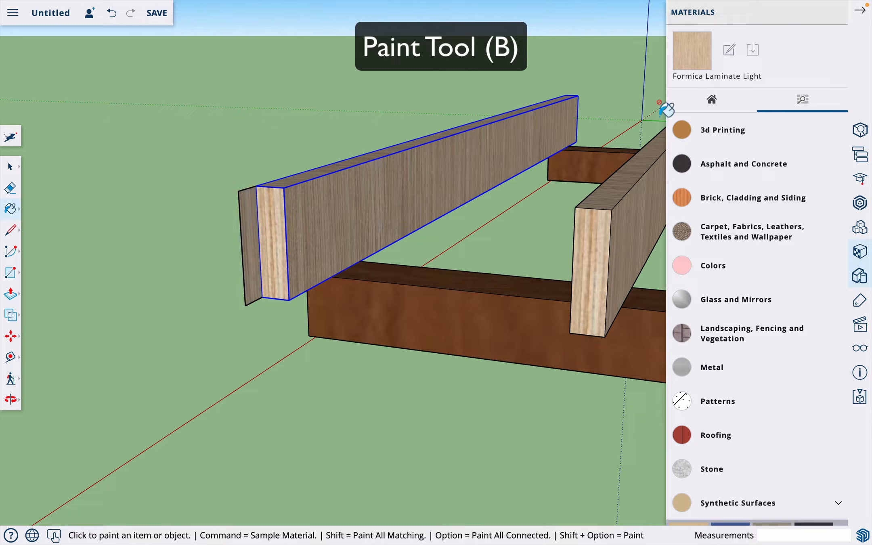
pyautogui.click(862, 13)
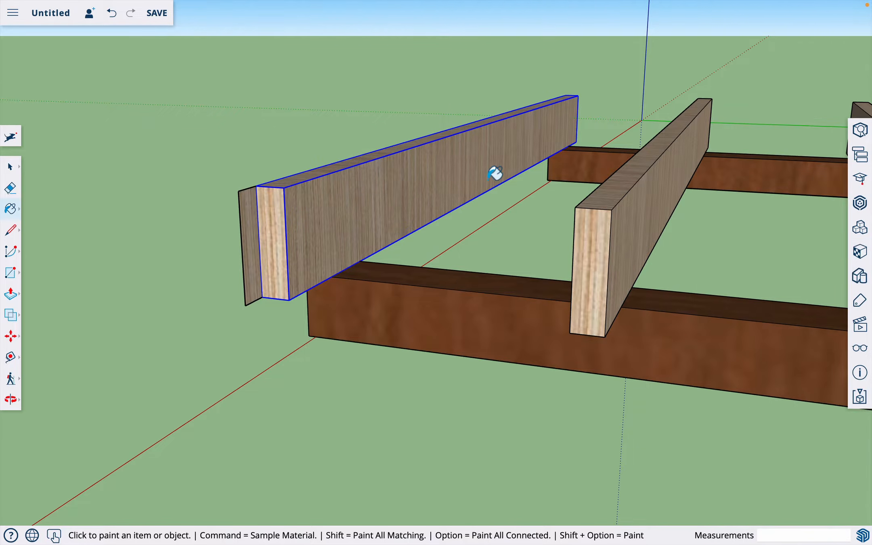
# Step: Push/Pull the painted face 12 feet across the floor joist ends to form the rim board
pyautogui.press('p')
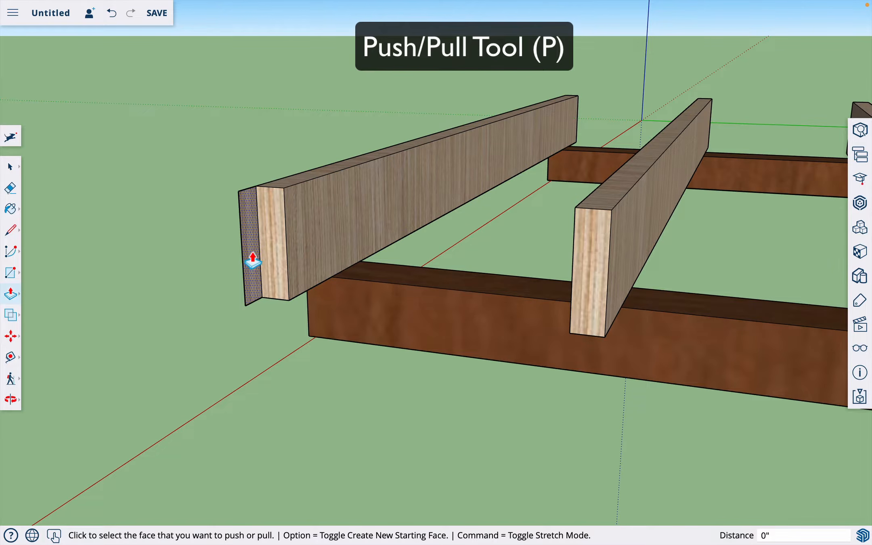
pyautogui.moveTo(253, 262); pyautogui.dragTo(355, 267)
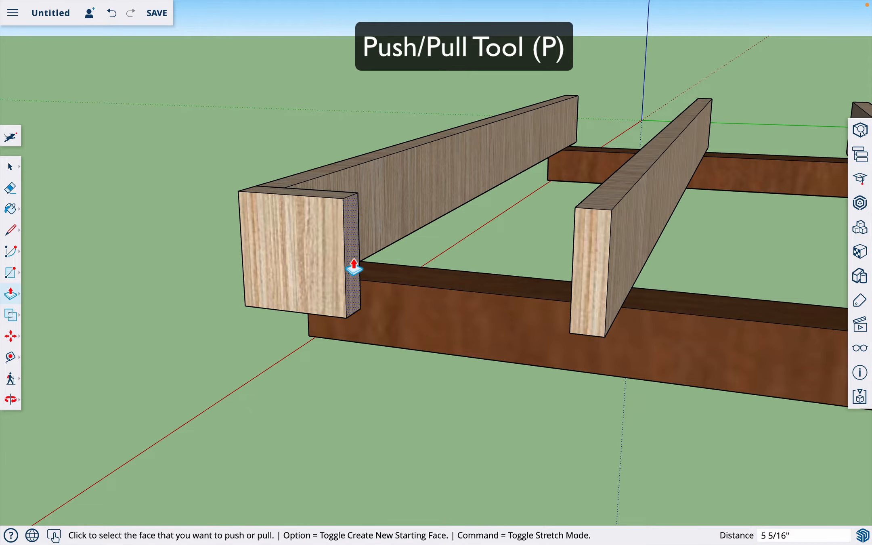
pyautogui.write('12')
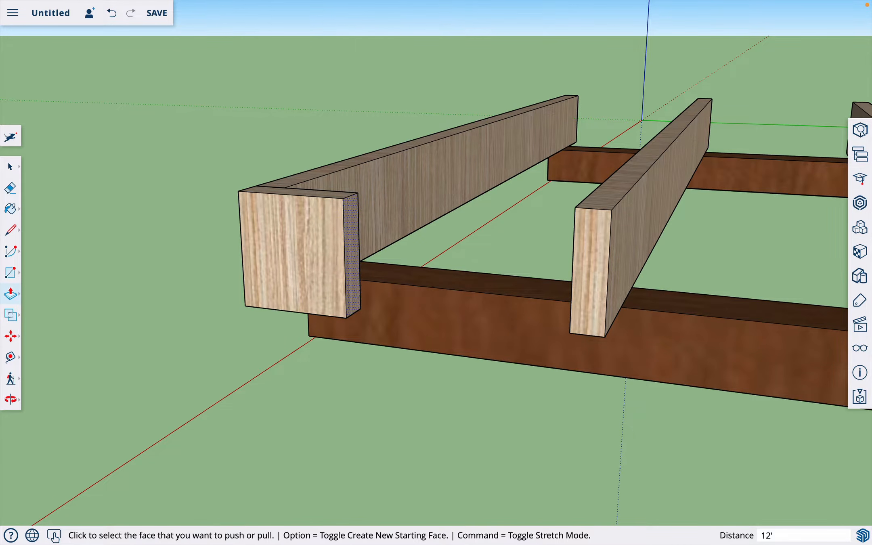
pyautogui.click(351, 255)
# Step: Select the whole rim board and make it a component with the definition name "rim joist"
pyautogui.press('o')
pyautogui.moveTo(327, 294); pyautogui.dragTo(696, 365)
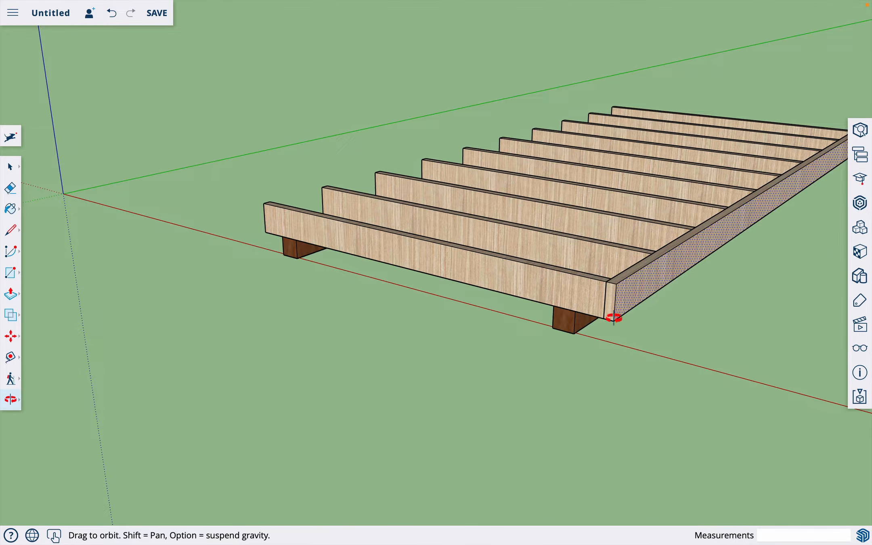
pyautogui.press('space')
pyautogui.tripleClick(628, 302)
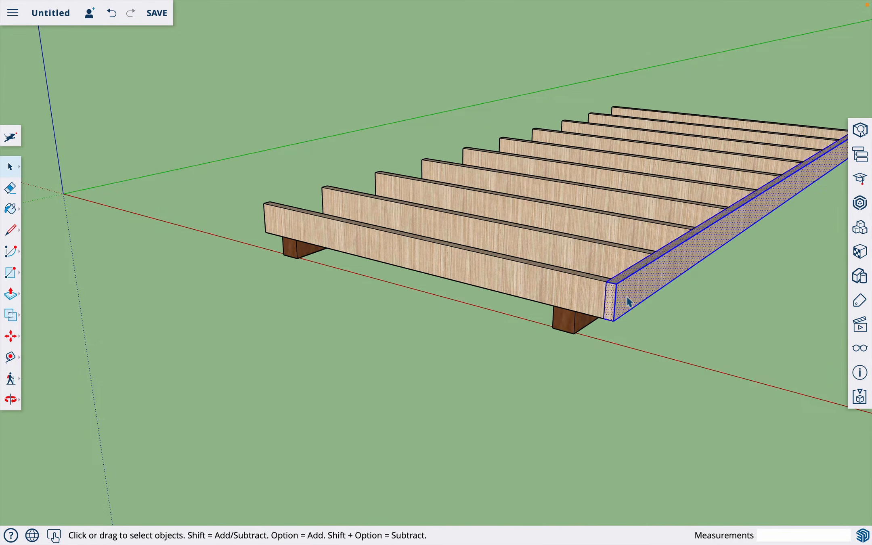
pyautogui.rightClick(628, 302)
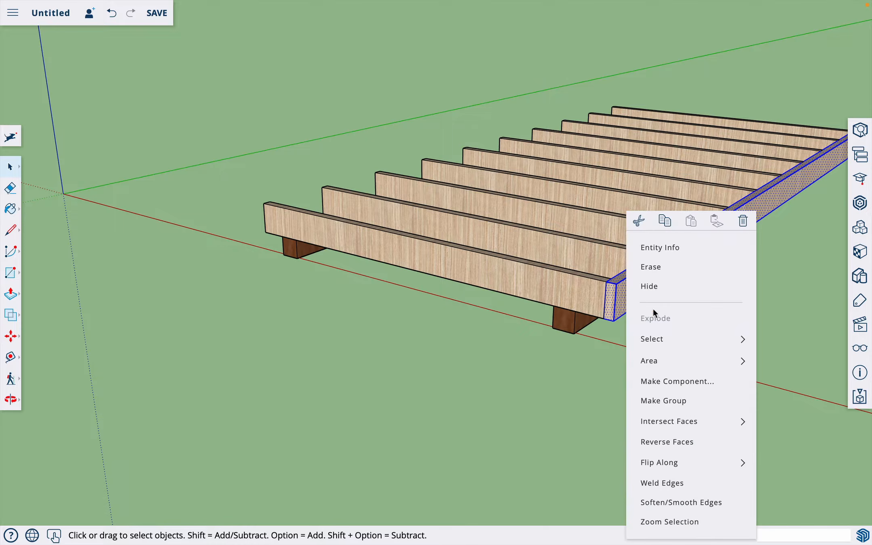
pyautogui.click(699, 383)
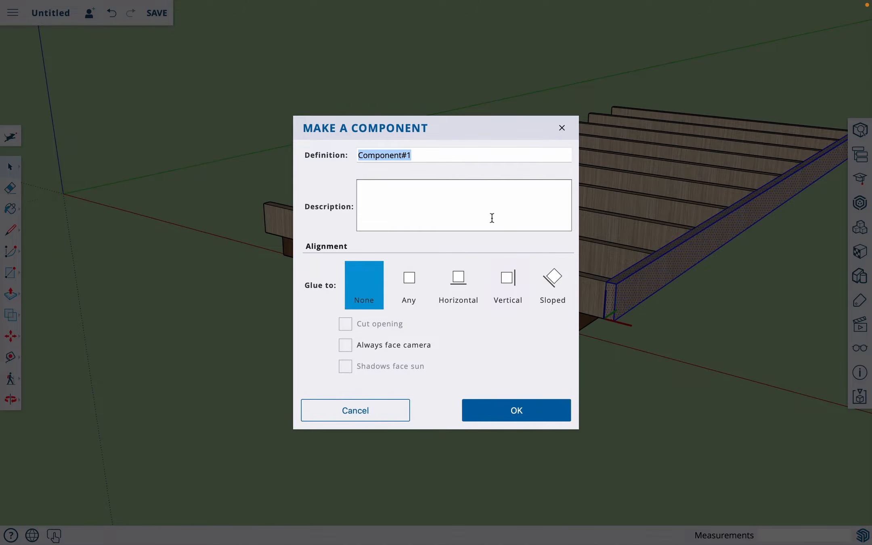
pyautogui.write('rim joist')
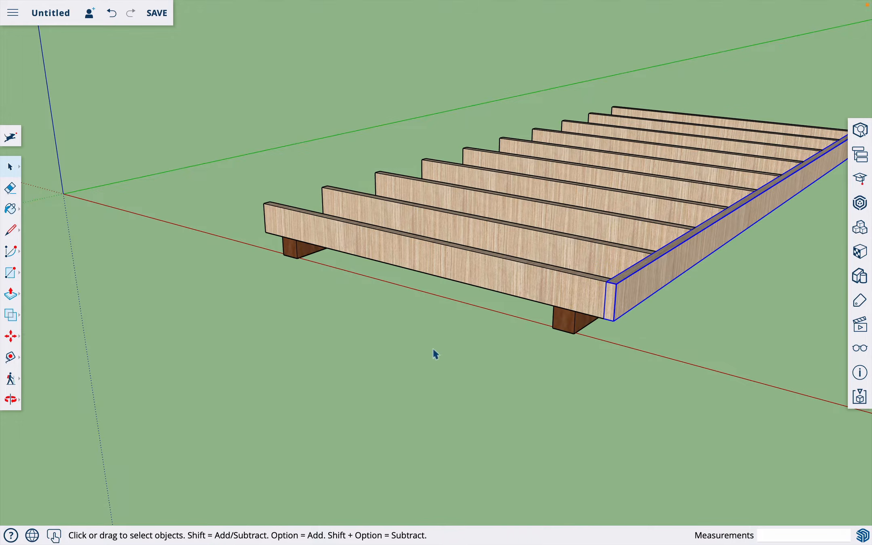
# Step: Copy the rim joist 70.5 inches along the red axis to the opposite ends of the floor joists
pyautogui.press('o')
pyautogui.moveTo(413, 363); pyautogui.dragTo(588, 366)
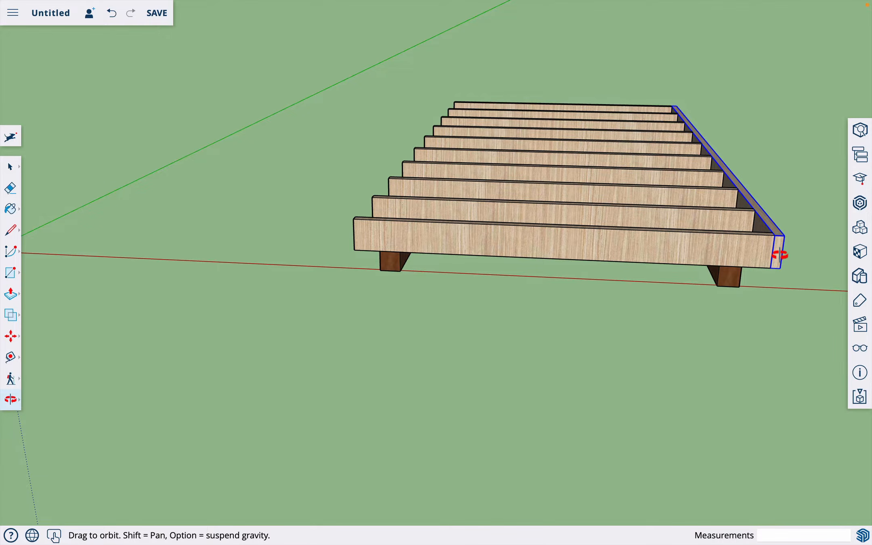
pyautogui.press('m')
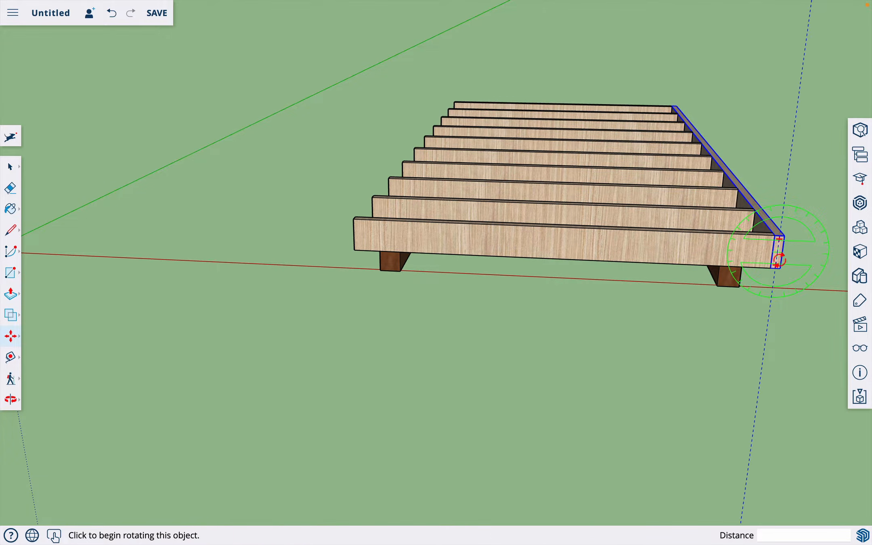
pyautogui.press('alt')
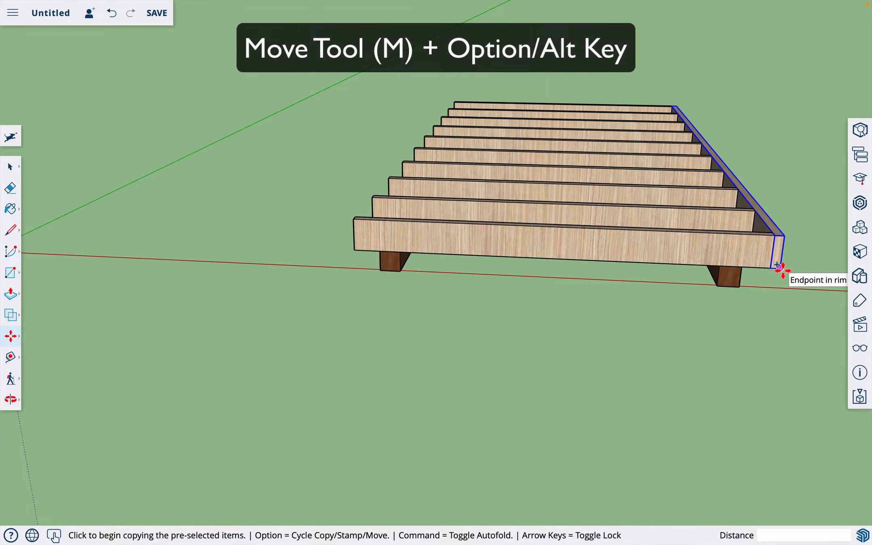
pyautogui.click(780, 268)
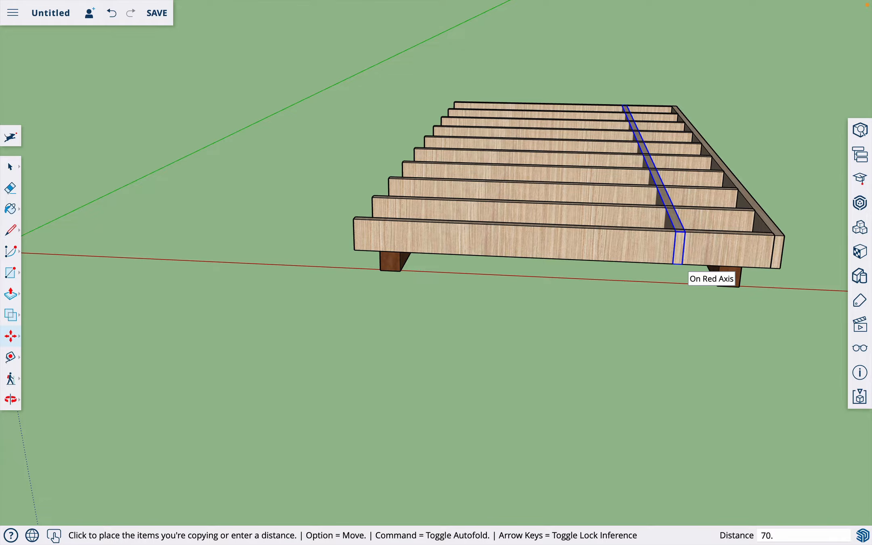
pyautogui.press('Return')
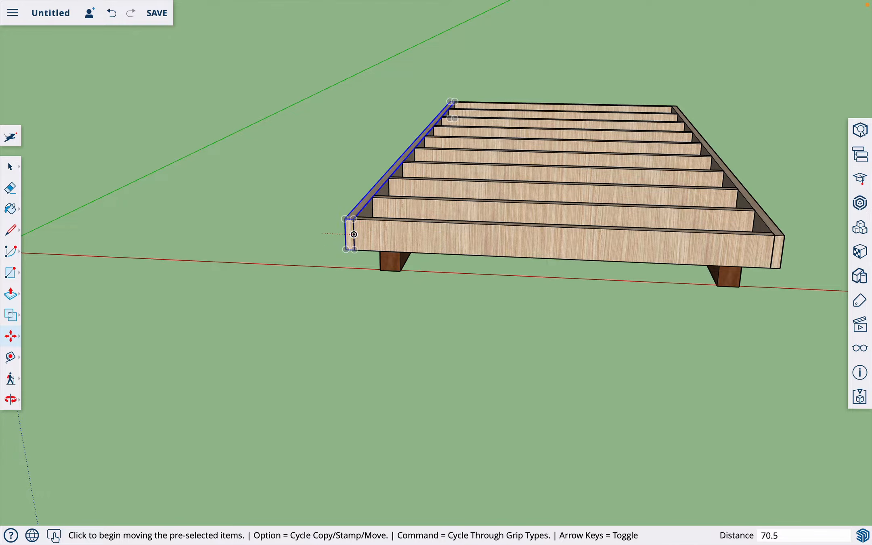
# Step: Clear the selection and inspect the completed floor frame from several angles
pyautogui.press('o')
pyautogui.moveTo(306, 249); pyautogui.dragTo(399, 323)
pyautogui.press('space')
pyautogui.click(404, 240)
pyautogui.press('o')
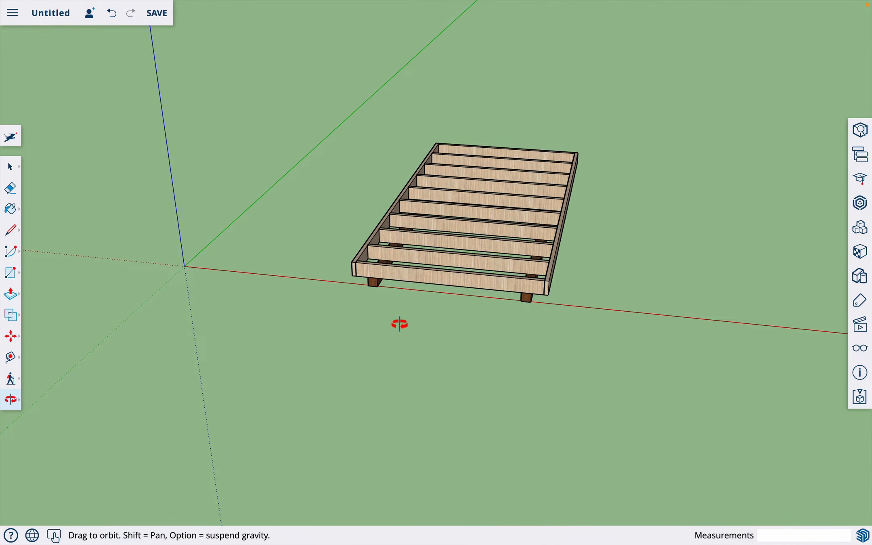
pyautogui.scroll(5, 440, 282)
pyautogui.moveTo(421, 275); pyautogui.dragTo(315, 290)
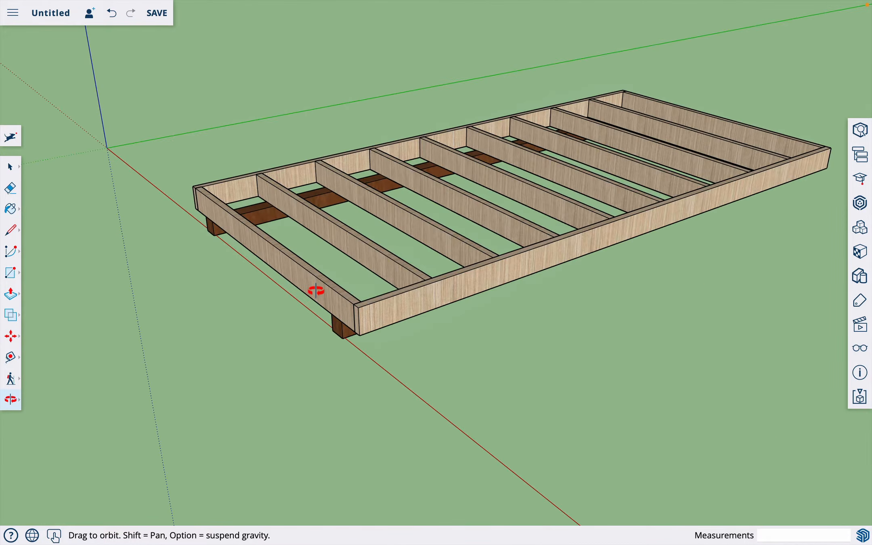
pyautogui.moveTo(339, 363); pyautogui.dragTo(193, 300)
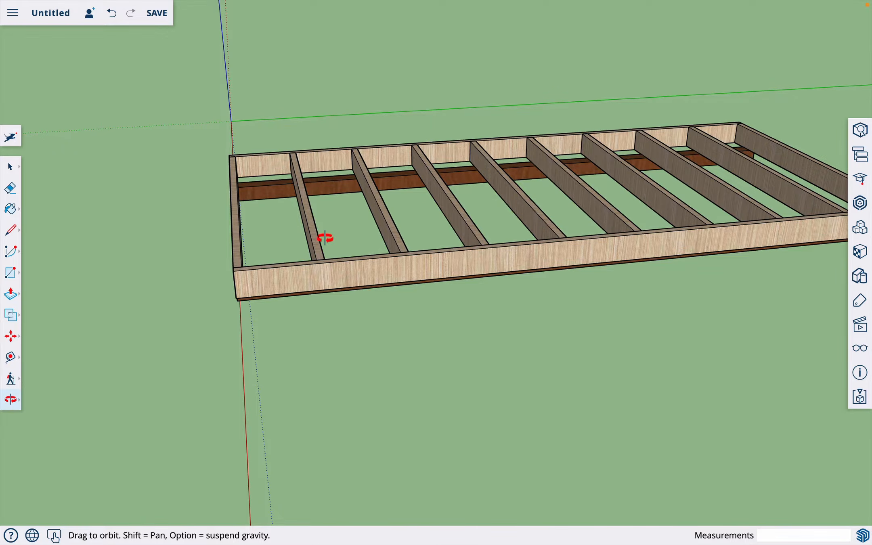
pyautogui.moveTo(325, 238); pyautogui.dragTo(474, 273)
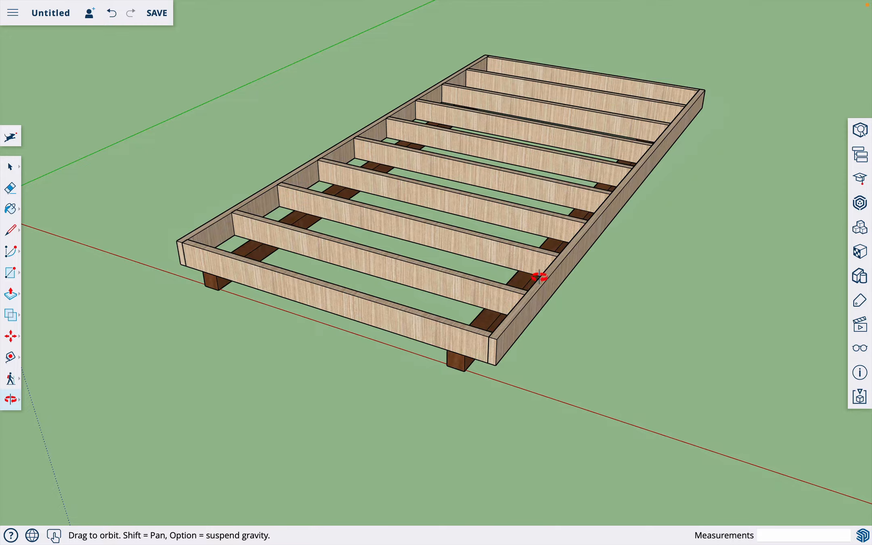
# Step: Draw a closed rectangular face 4 feet long and 3/4 inch high along the rim joist's top outer edge, starting at its end corner
pyautogui.moveTo(540, 277); pyautogui.dragTo(227, 228)
pyautogui.scroll(6, 224, 292)
pyautogui.press('l')
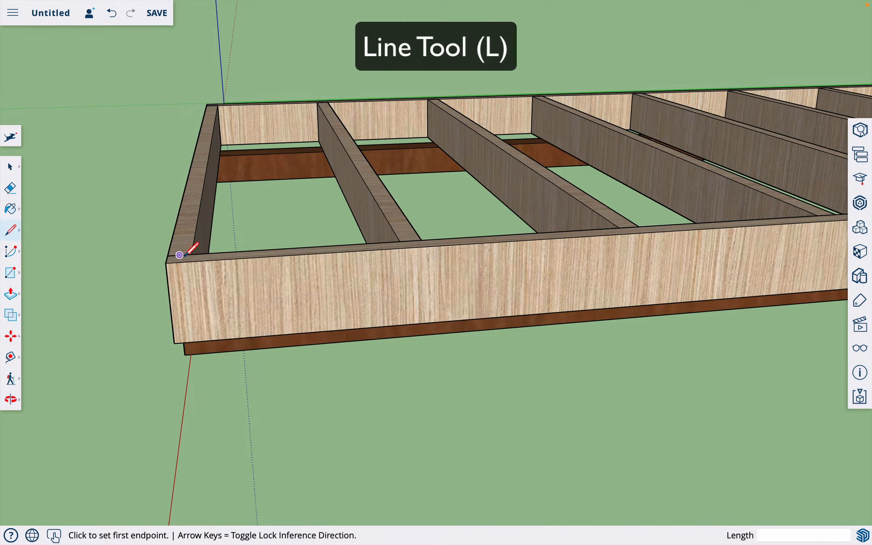
pyautogui.click(166, 263)
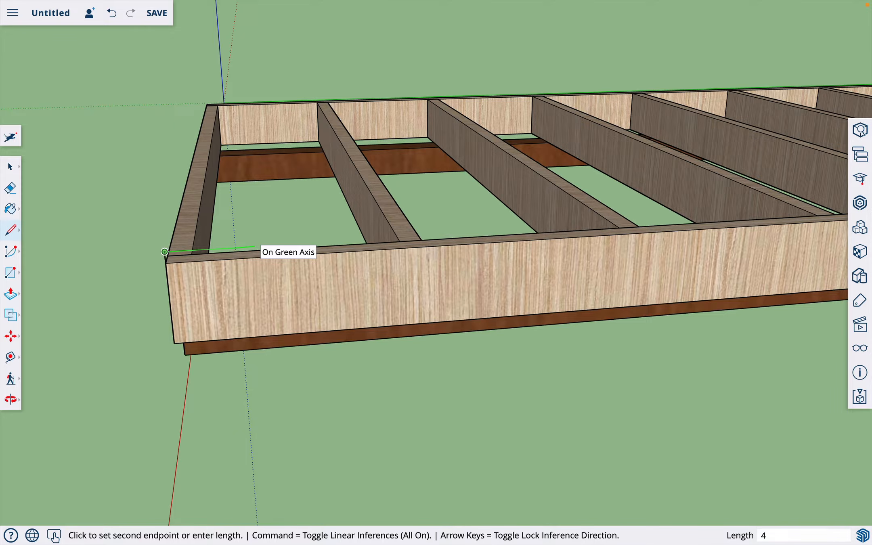
pyautogui.click(164, 252)
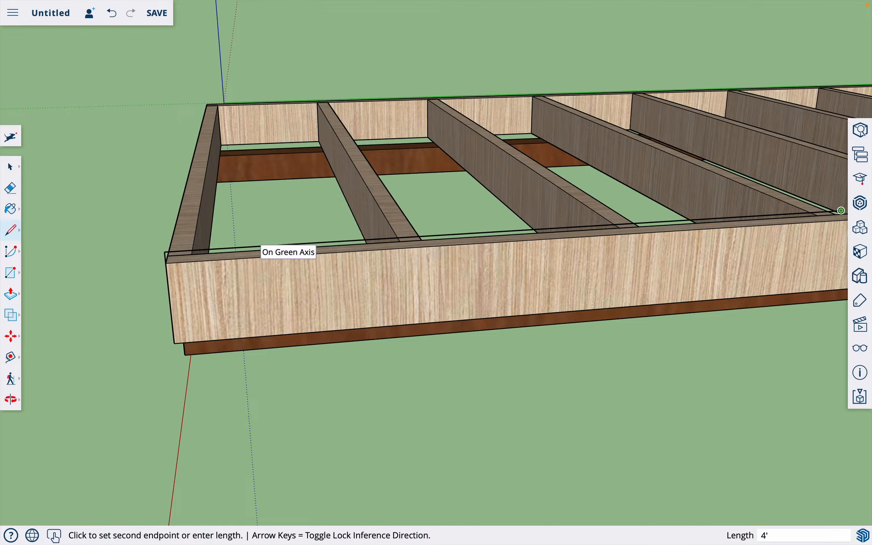
pyautogui.scroll(-3, 258, 244)
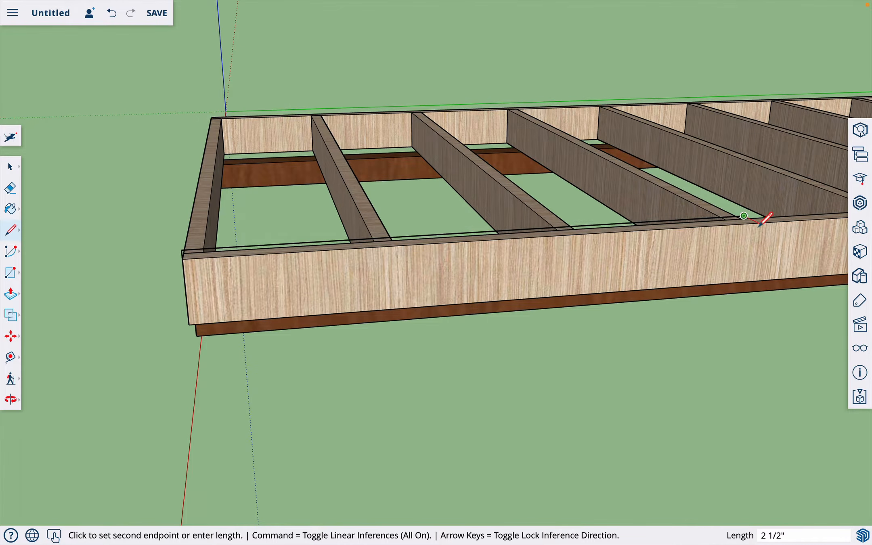
pyautogui.scroll(3, 761, 224)
pyautogui.scroll(3, 735, 218)
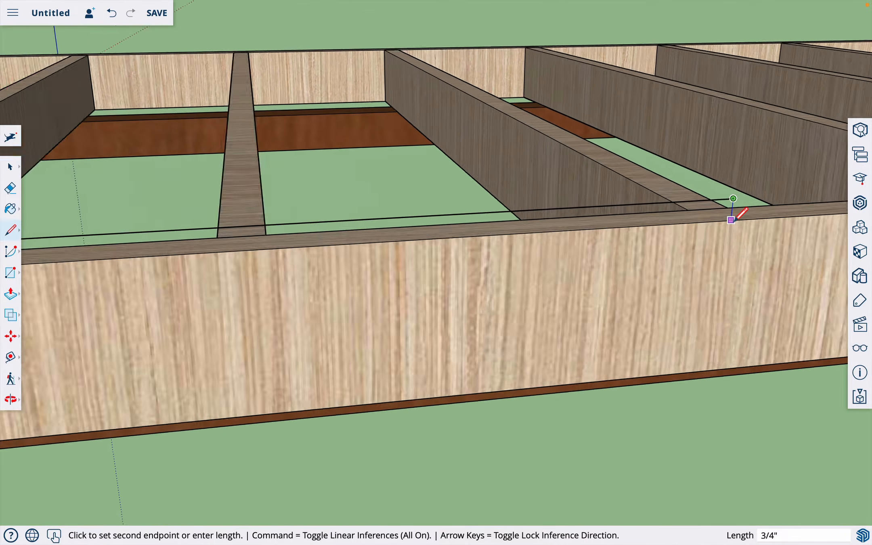
pyautogui.click(730, 219)
pyautogui.scroll(-5, 730, 219)
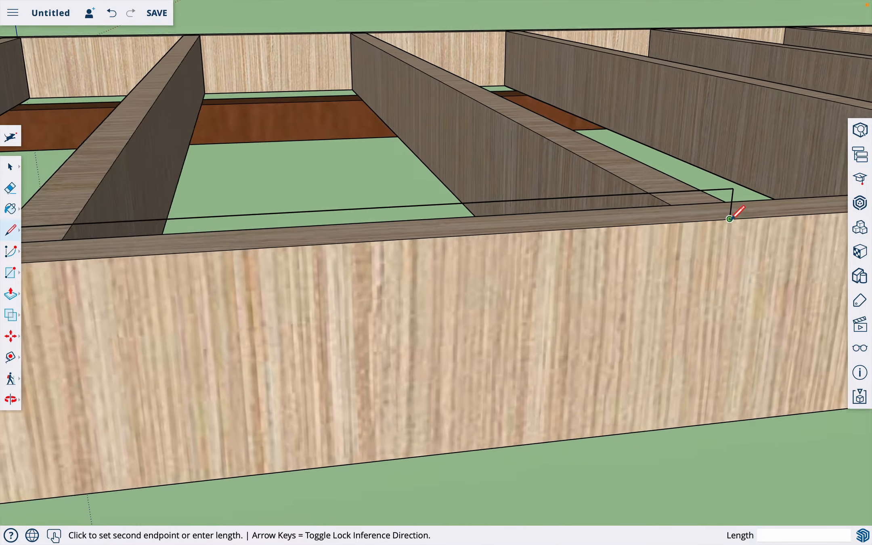
pyautogui.scroll(-5, 729, 219)
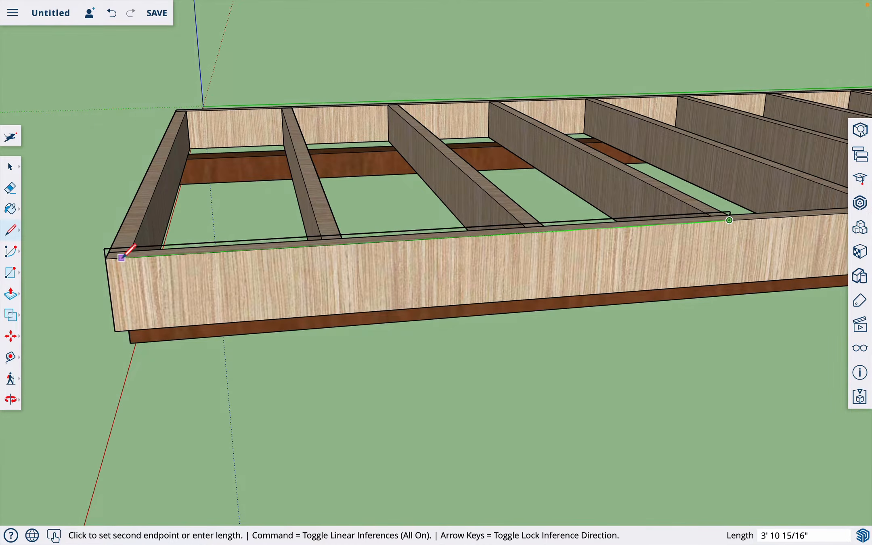
pyautogui.click(105, 258)
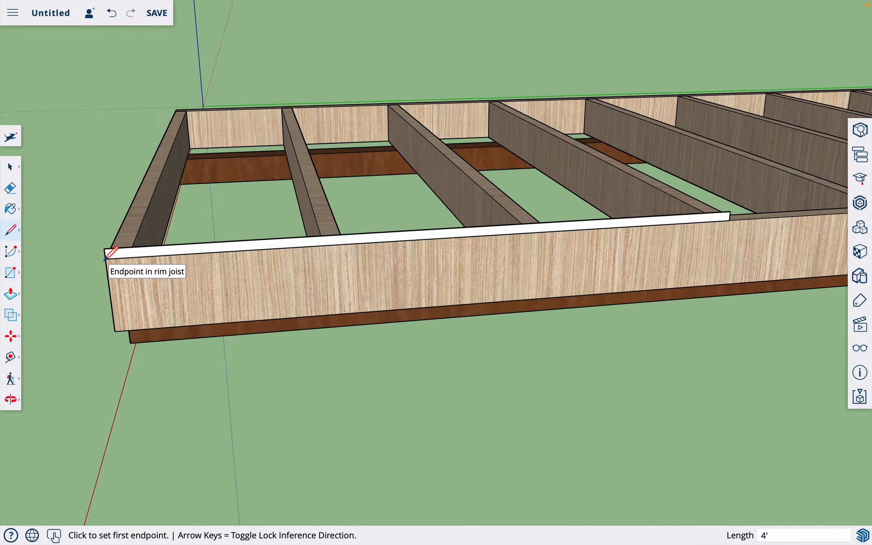
# Step: Paint the back of the new 4-foot face with a dark brown material from the Wood collection
pyautogui.press('o')
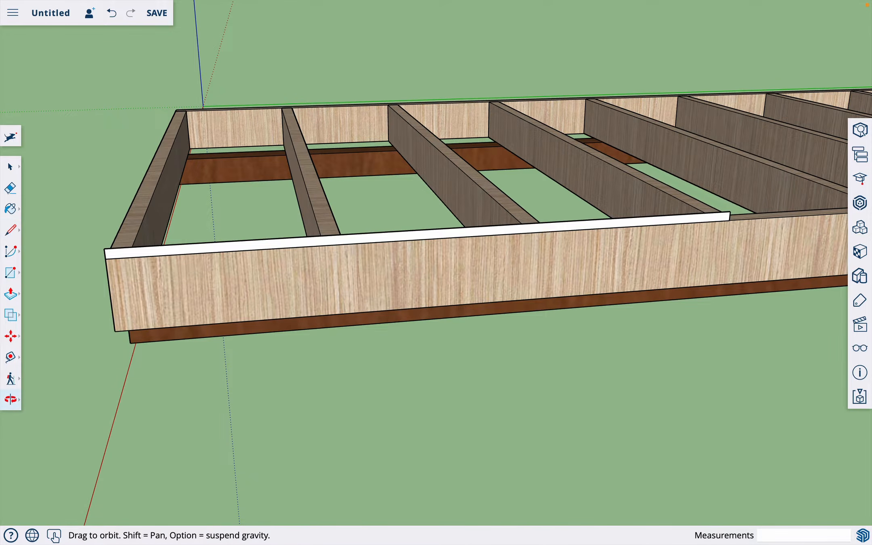
pyautogui.moveTo(122, 335); pyautogui.dragTo(605, 307)
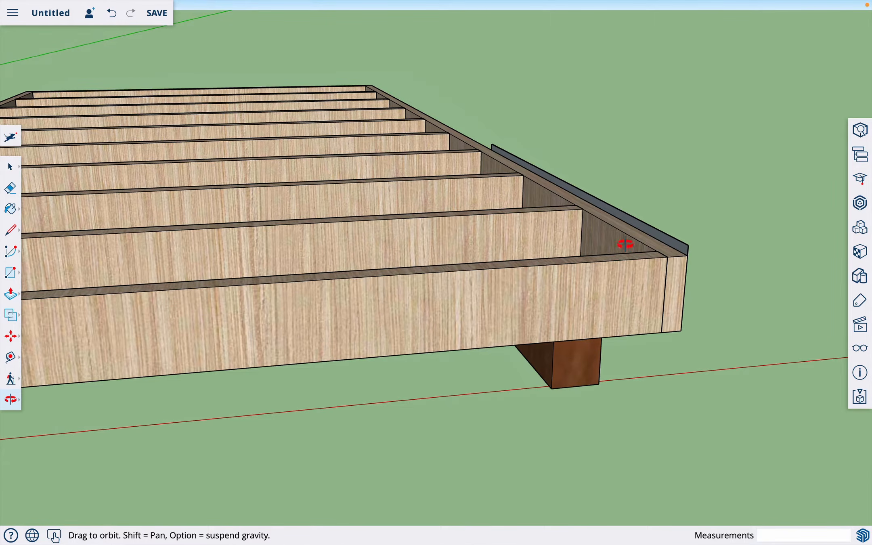
pyautogui.scroll(5, 631, 226)
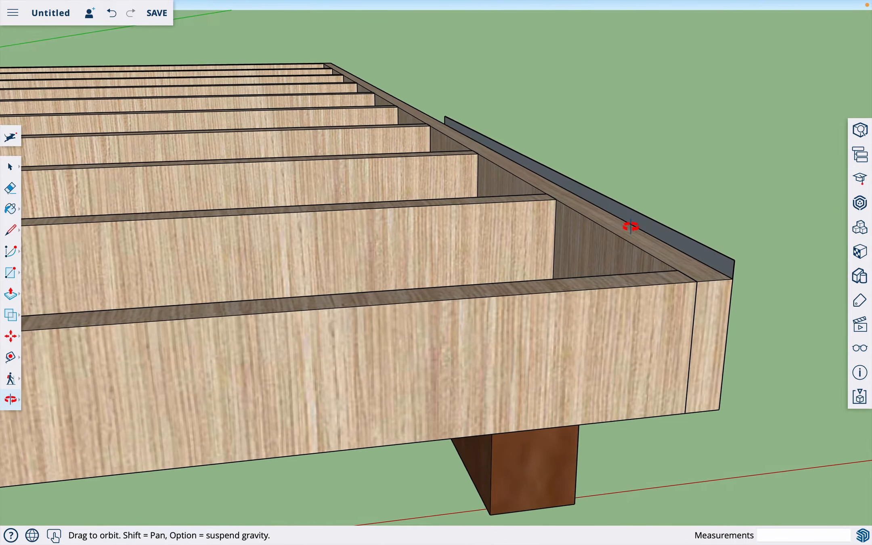
pyautogui.press('b')
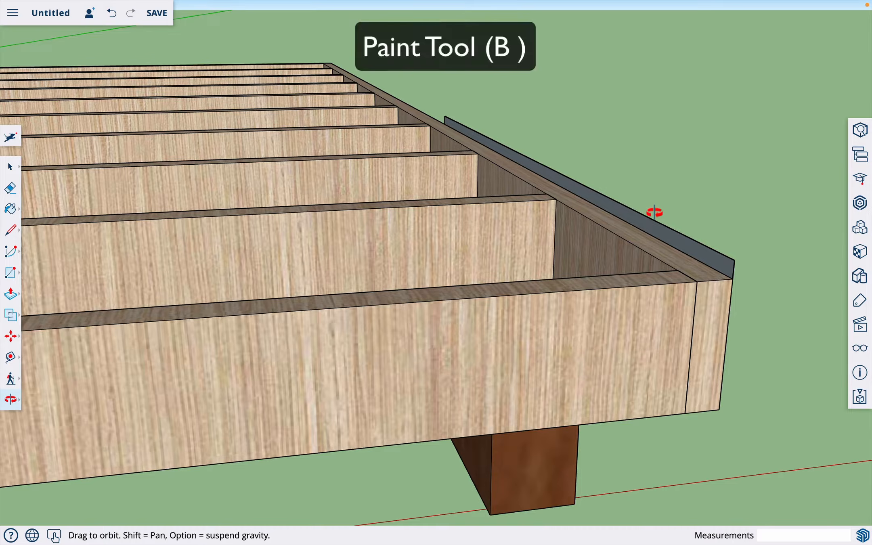
pyautogui.scroll(-10, 790, 321)
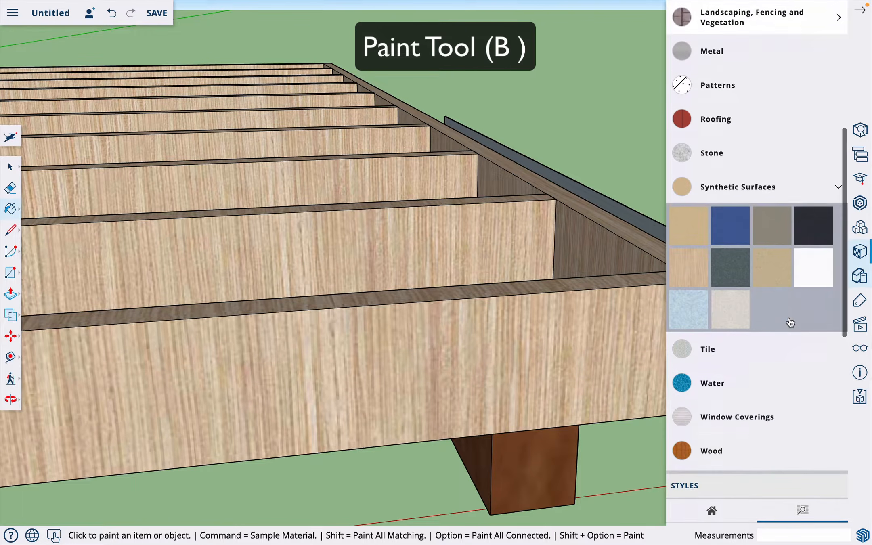
pyautogui.click(814, 337)
pyautogui.scroll(-3, 814, 339)
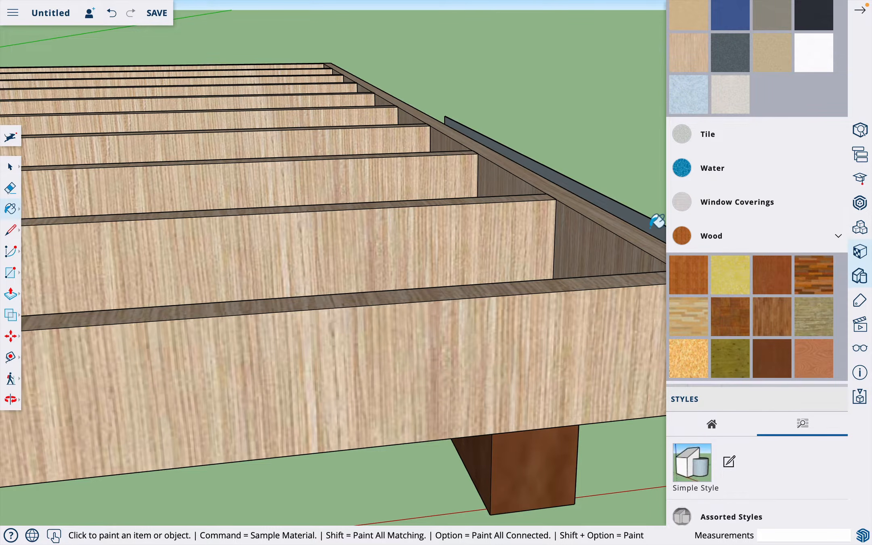
pyautogui.click(654, 221)
pyautogui.click(860, 8)
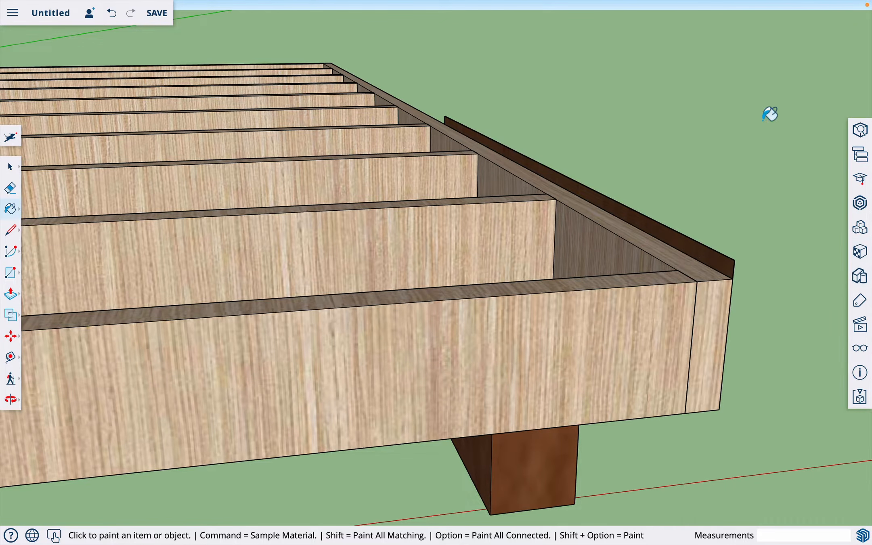
# Step: Push/Pull the dark brown face 72 inches across the floor frame to form the plywood sheet
pyautogui.press('p')
pyautogui.click(705, 257)
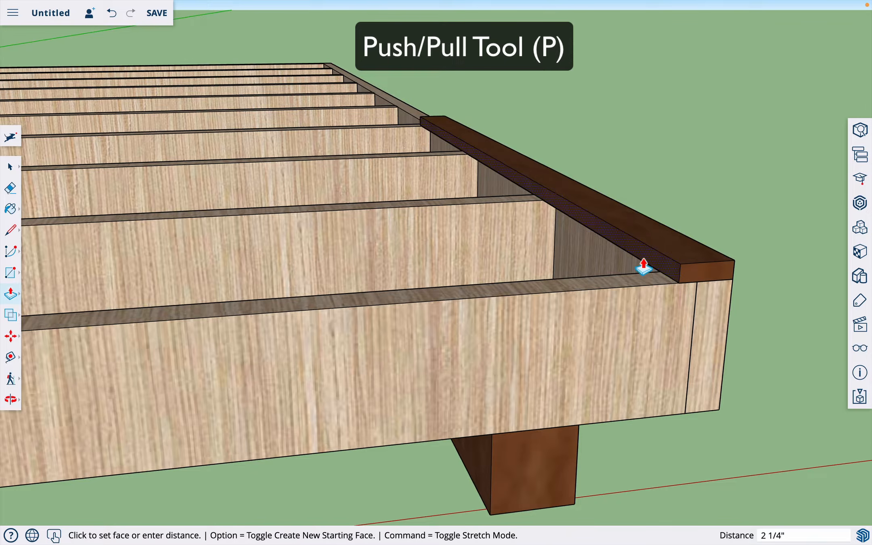
pyautogui.click(589, 279)
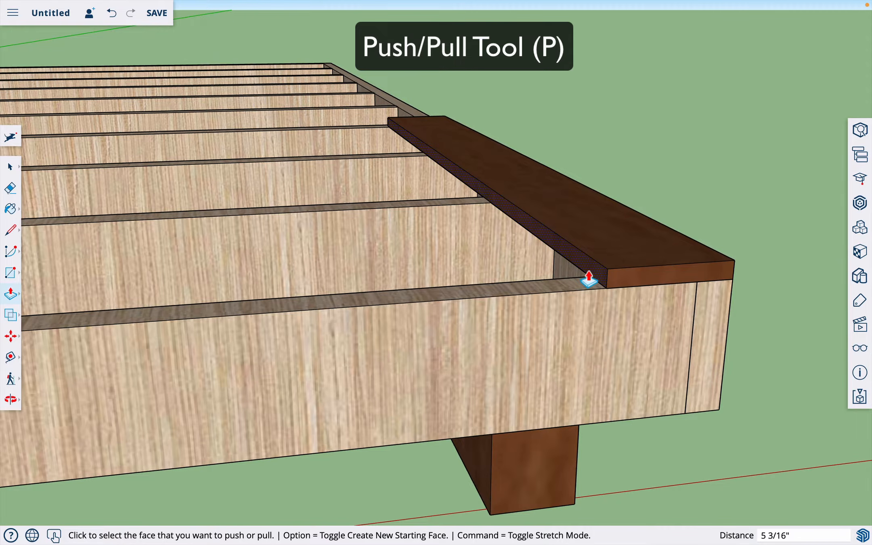
pyautogui.write('72')
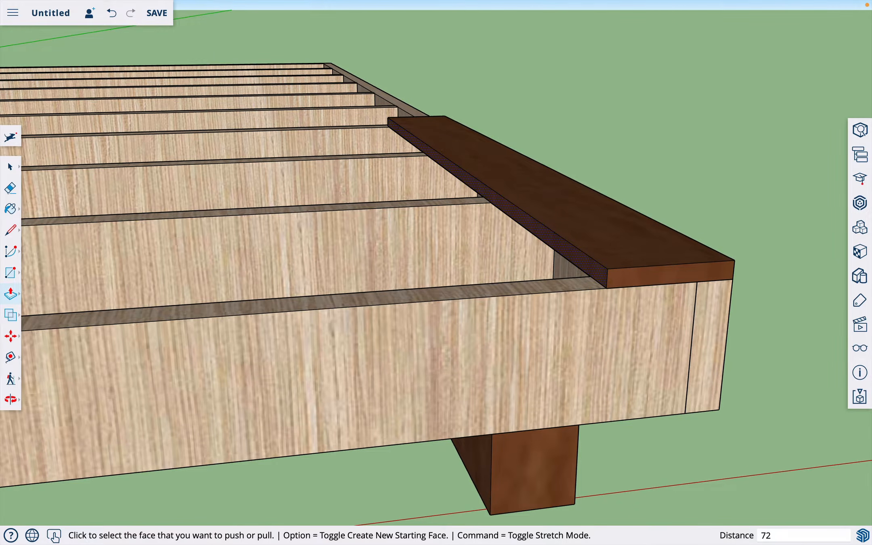
pyautogui.press('Return')
pyautogui.scroll(-10, 589, 285)
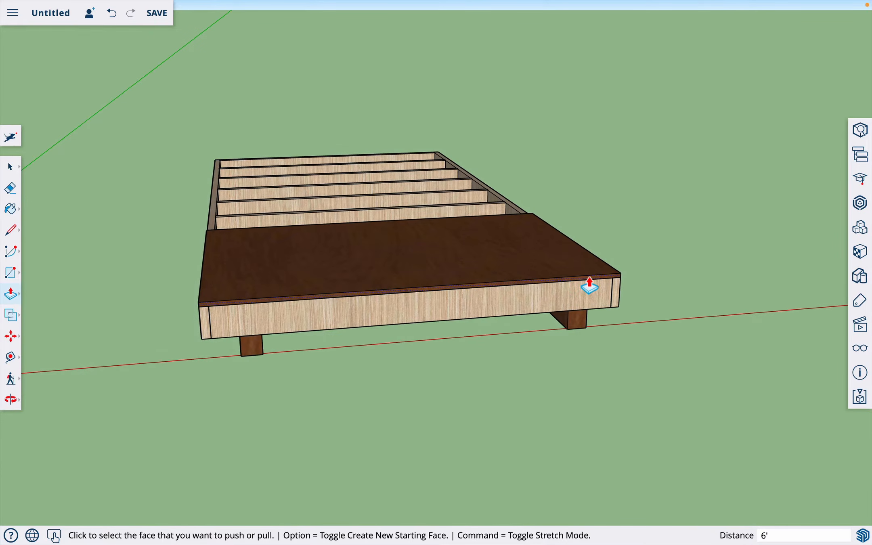
# Step: Select the whole floor sheet and make it a component with the definition name "plywood"
pyautogui.press('o')
pyautogui.moveTo(661, 276); pyautogui.dragTo(328, 280)
pyautogui.press('space')
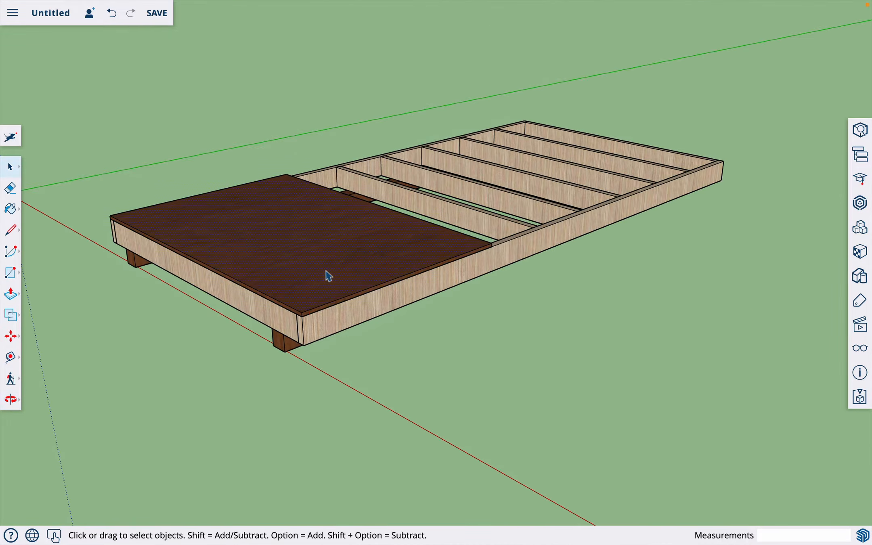
pyautogui.click(328, 276)
pyautogui.rightClick(327, 275)
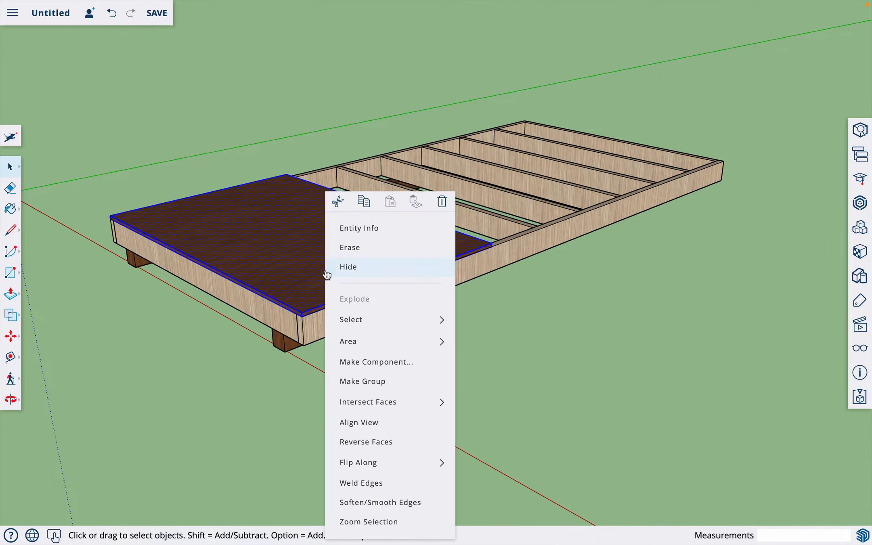
pyautogui.click(411, 362)
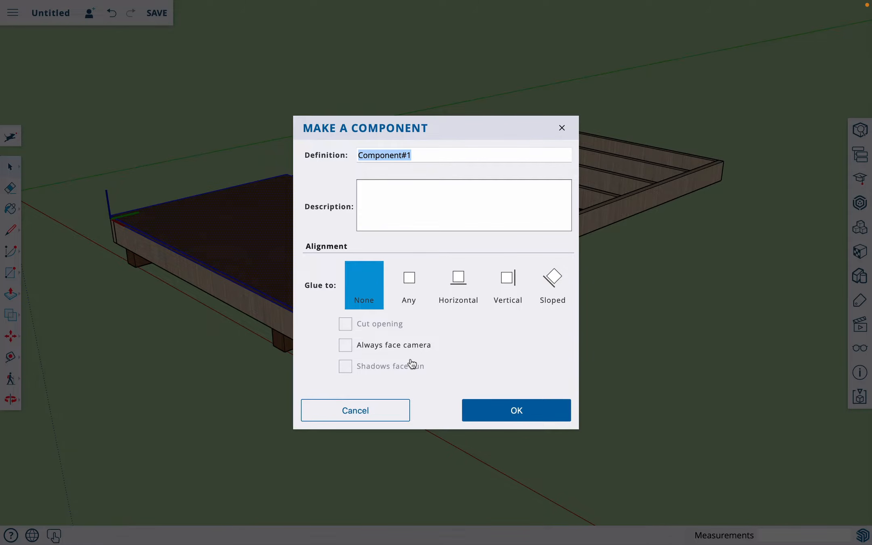
pyautogui.write('pl')
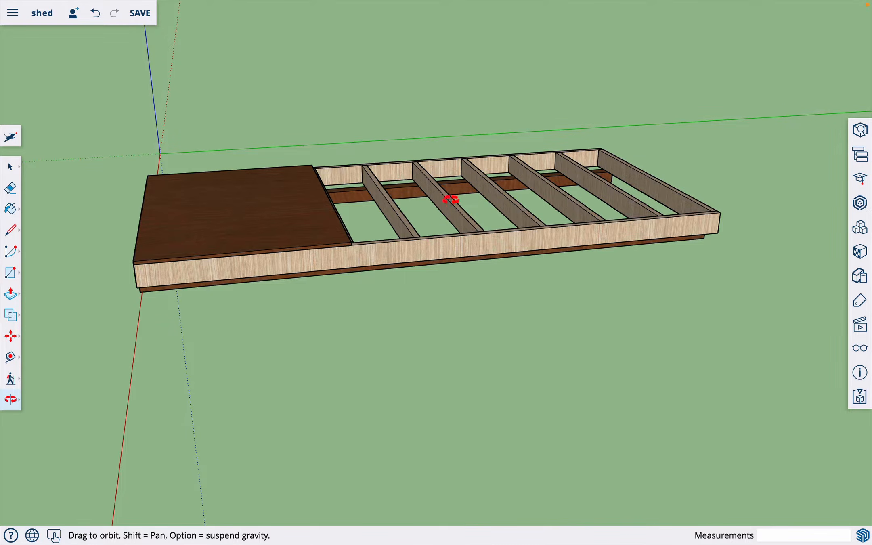
# Step: Copy the plywood sheet 48 inches along the floor frame from its lower corner and array it into two adjoining copies
pyautogui.moveTo(396, 225); pyautogui.dragTo(361, 251)
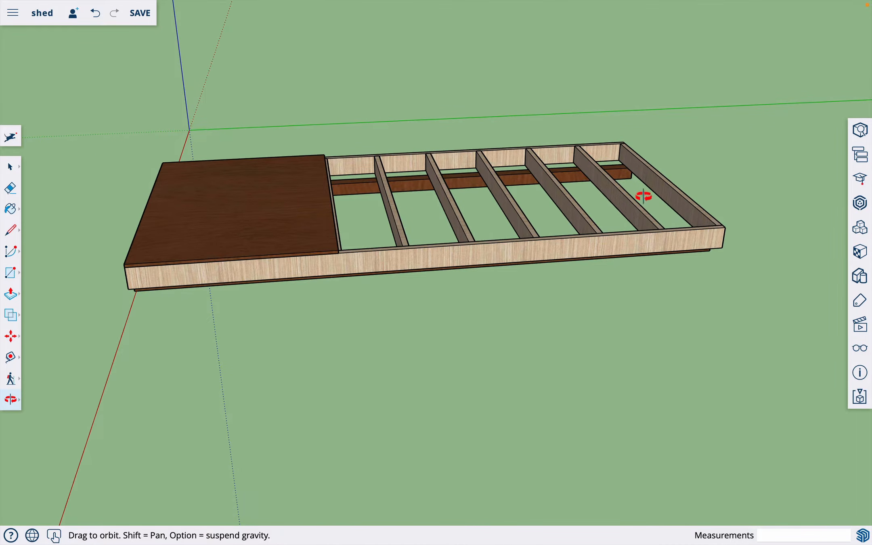
pyautogui.scroll(5, 347, 206)
pyautogui.moveTo(393, 326)
pyautogui.mouseDown()
pyautogui.moveTo(392, 338)
pyautogui.moveTo(386, 318)
pyautogui.mouseUp()
pyautogui.scroll(5, 352, 269)
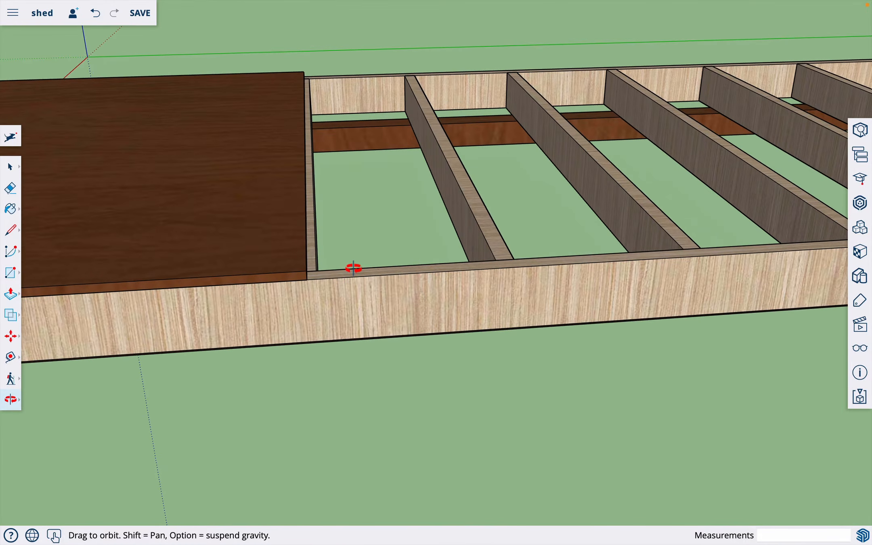
pyautogui.press('m')
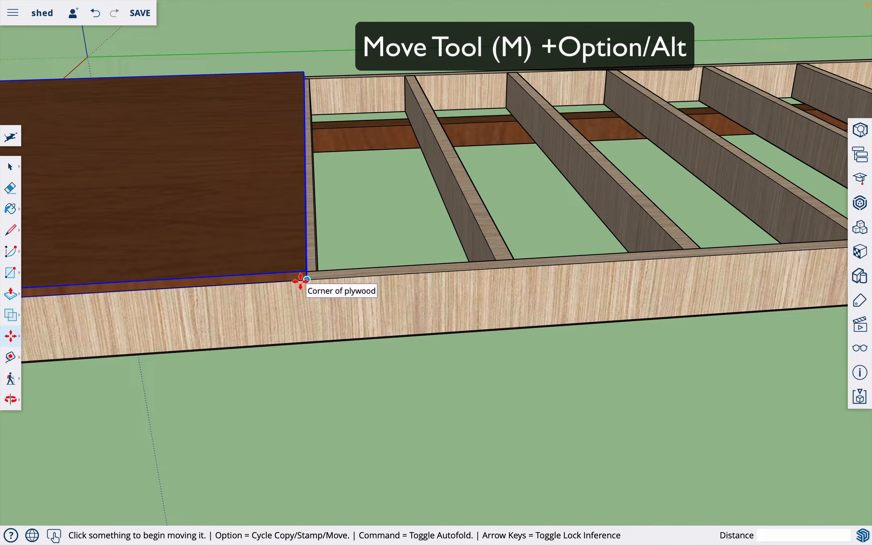
pyautogui.press('alt')
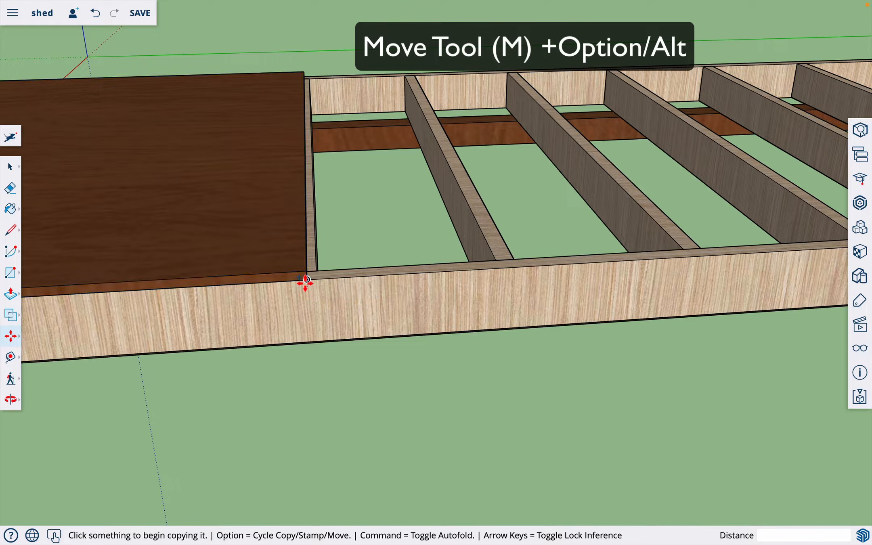
pyautogui.click(307, 279)
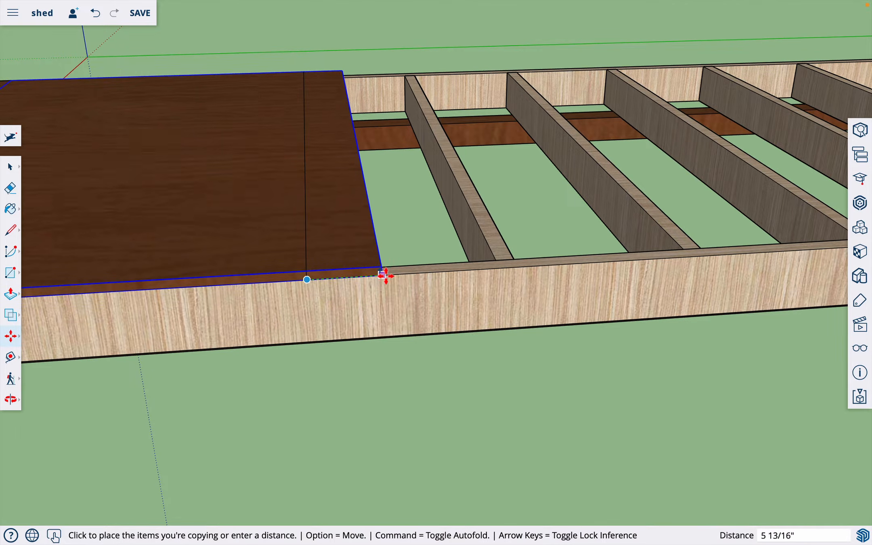
pyautogui.click(400, 274)
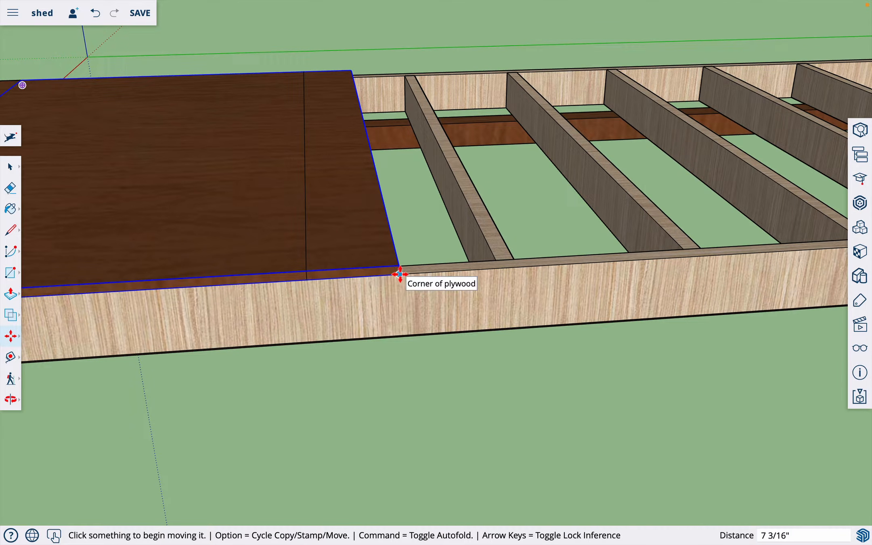
pyautogui.write('48')
pyautogui.press('Return')
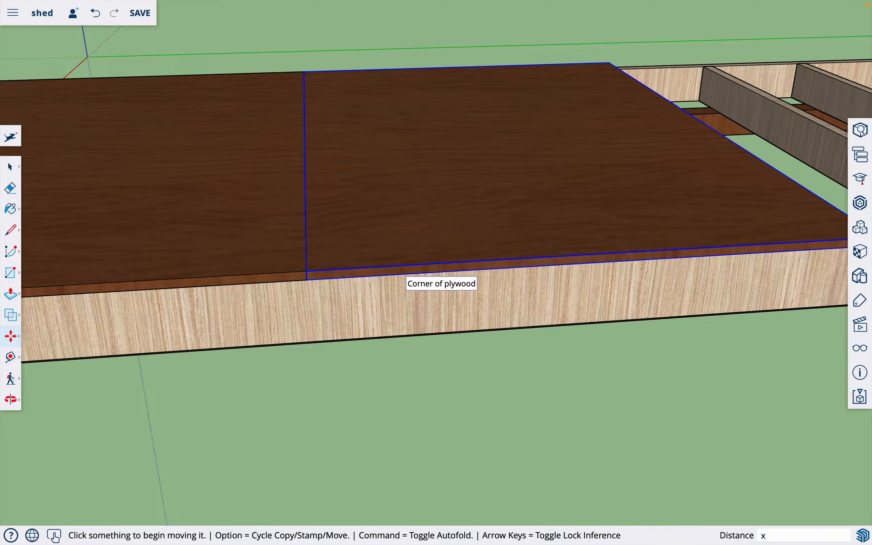
pyautogui.press('Return')
pyautogui.scroll(-5, 400, 274)
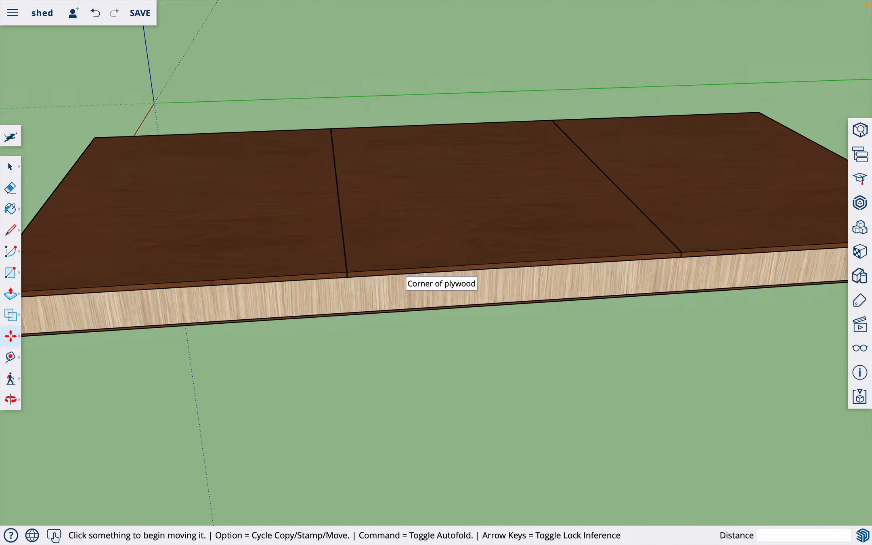
pyautogui.scroll(-2, 400, 275)
# Step: Draw a closed rectangular face 1.5 inches high standing on the plywood's end edge, starting at its outer top corner
pyautogui.press('o')
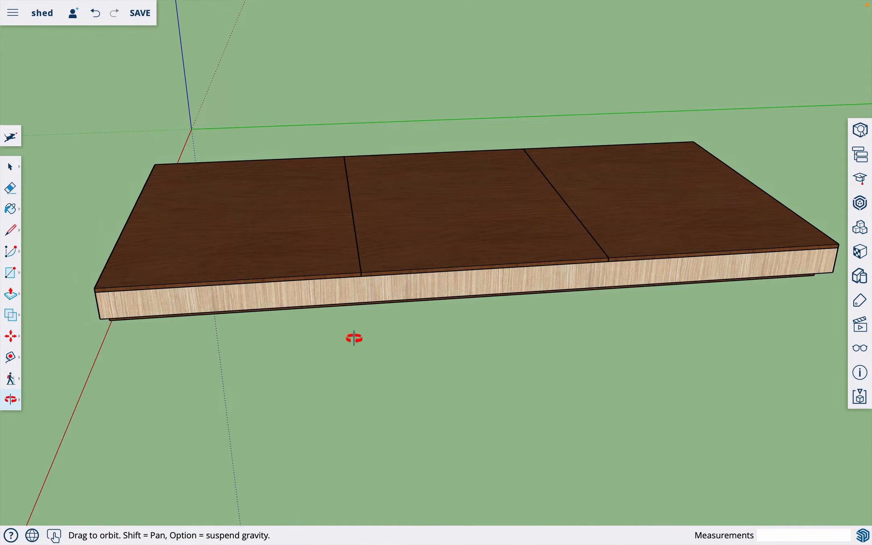
pyautogui.moveTo(354, 338); pyautogui.dragTo(508, 325)
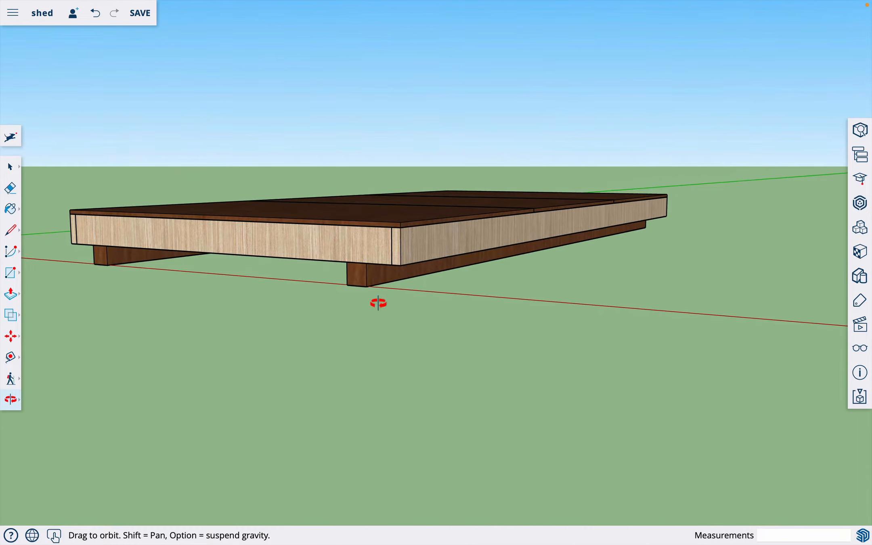
pyautogui.moveTo(495, 264); pyautogui.dragTo(596, 323)
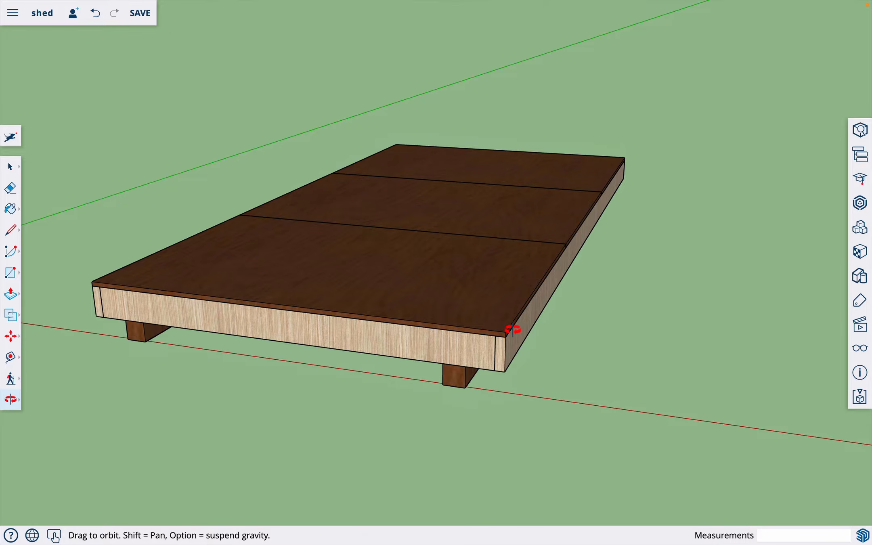
pyautogui.press('space')
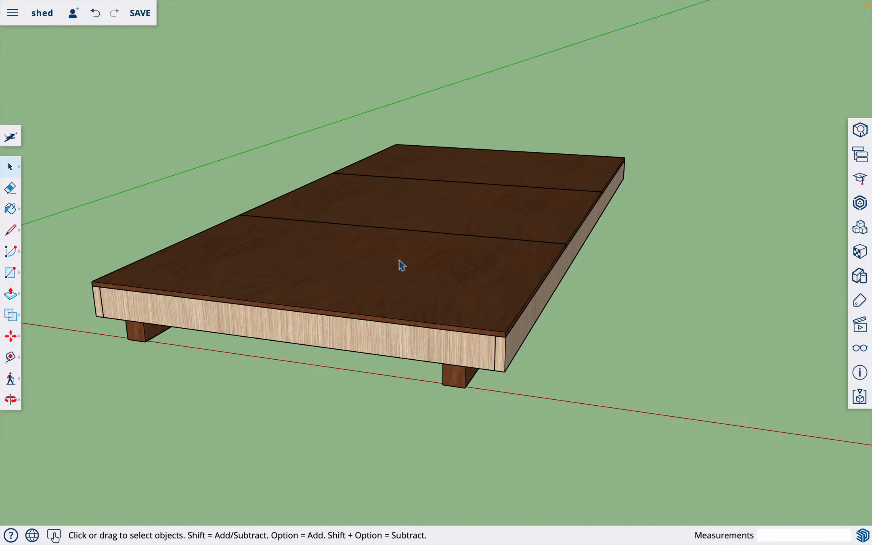
pyautogui.scroll(2, 480, 300)
pyautogui.scroll(8, 521, 361)
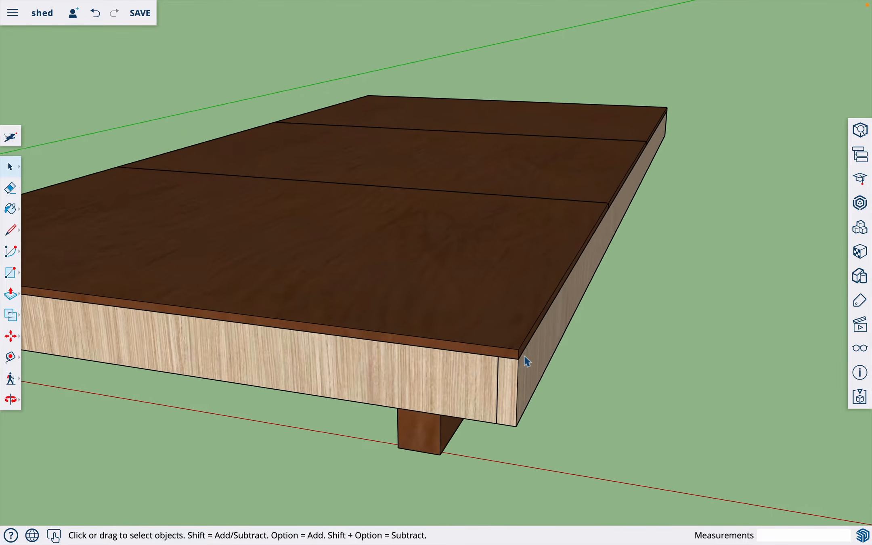
pyautogui.press('l')
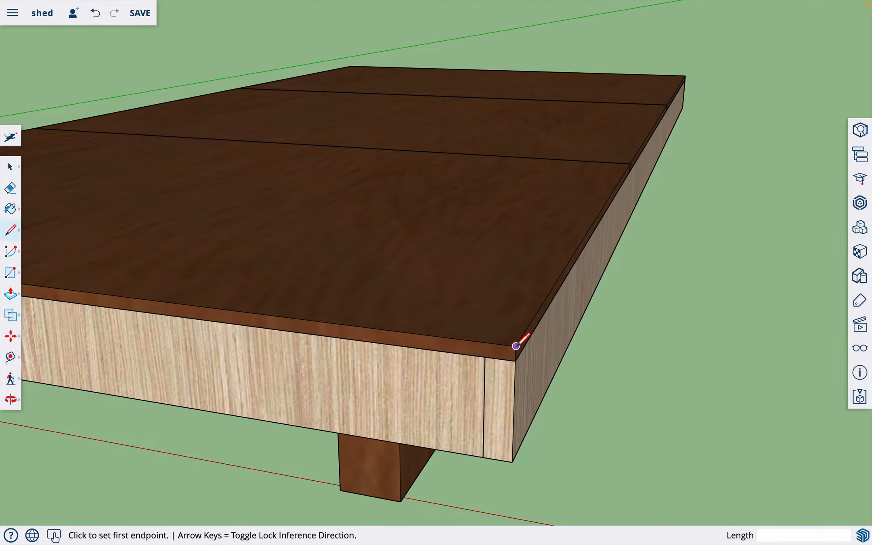
pyautogui.click(516, 346)
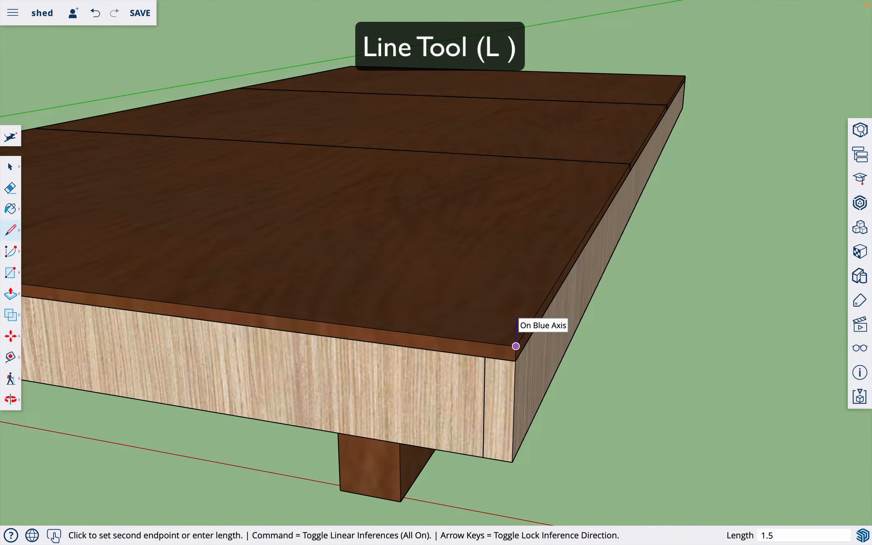
pyautogui.press('Return')
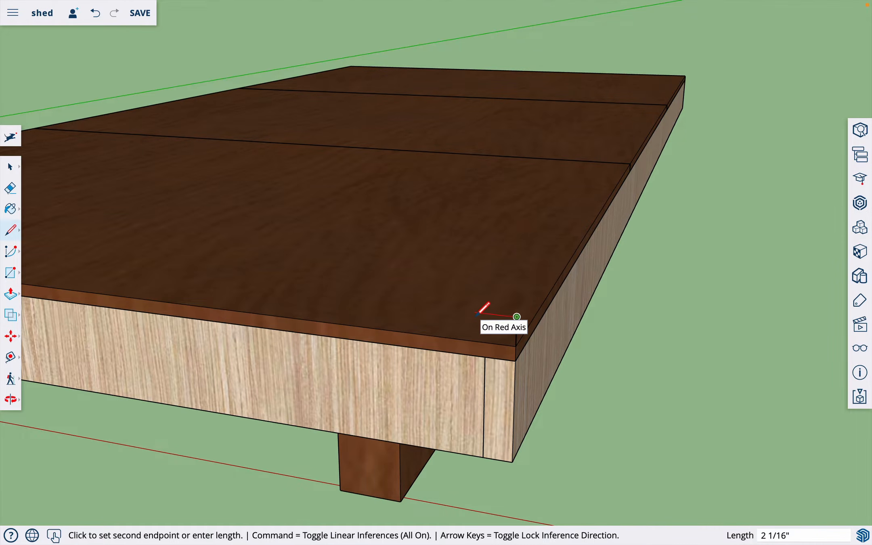
pyautogui.press('Return')
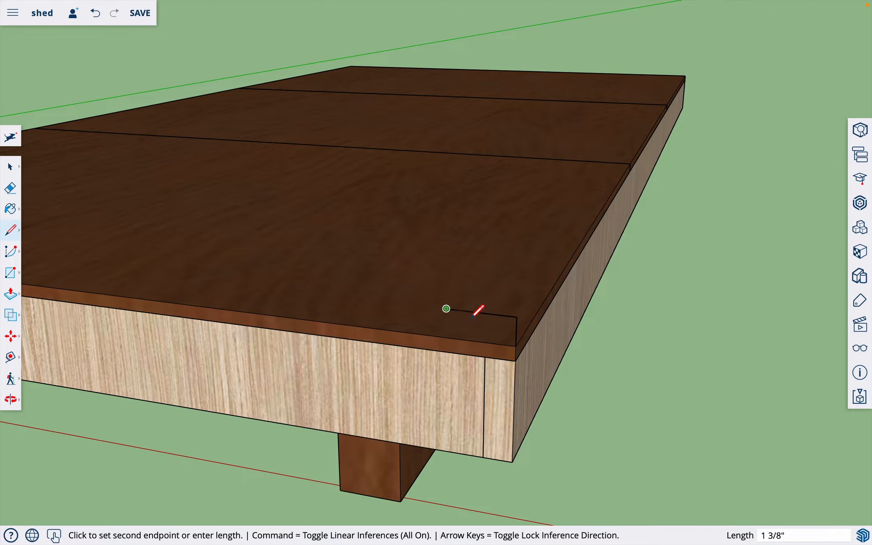
pyautogui.click(446, 337)
pyautogui.click(516, 345)
# Step: Paint the back of the new upright face with the Formica Laminate Light material
pyautogui.press('o')
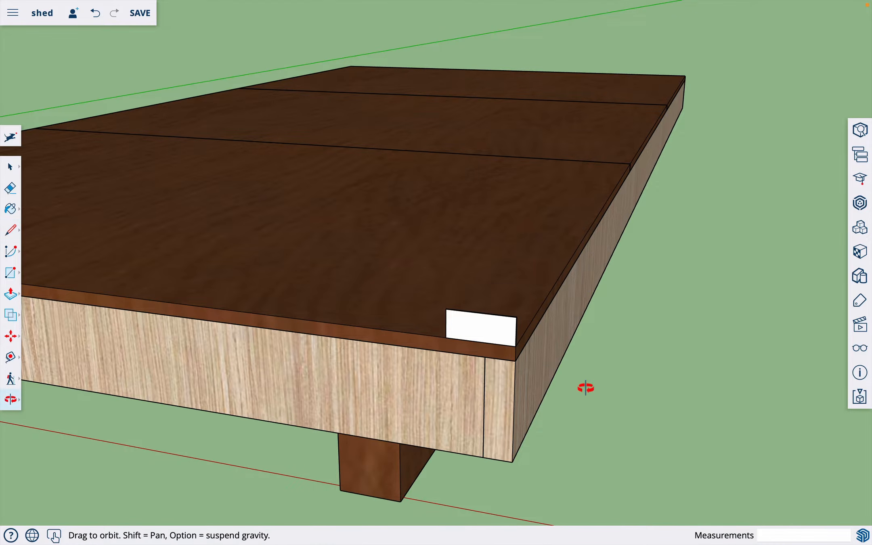
pyautogui.moveTo(584, 388); pyautogui.dragTo(247, 399)
pyautogui.scroll(-5, 487, 389)
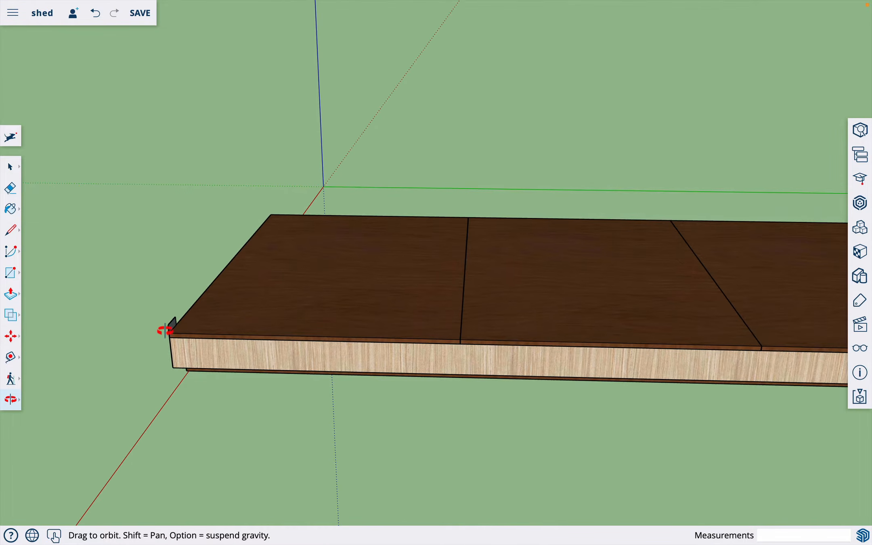
pyautogui.scroll(5, 170, 328)
pyautogui.scroll(5, 172, 327)
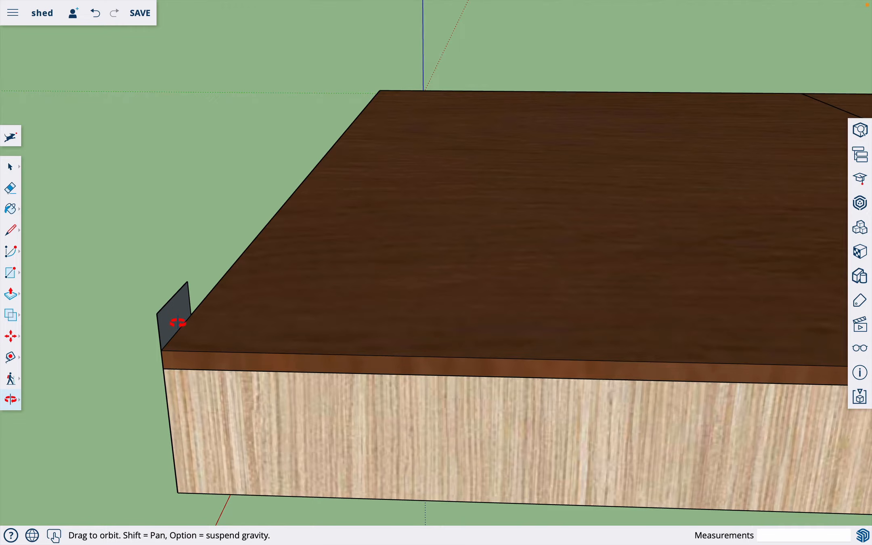
pyautogui.press('b')
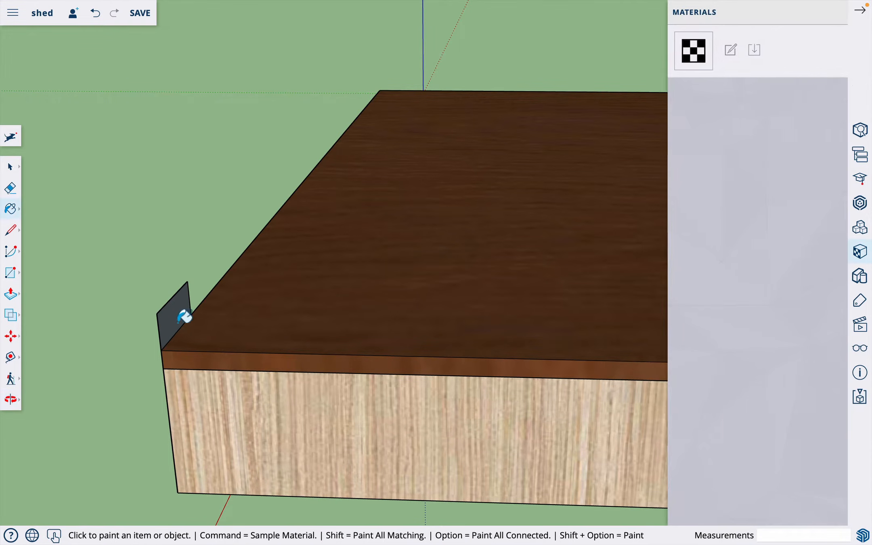
pyautogui.click(731, 126)
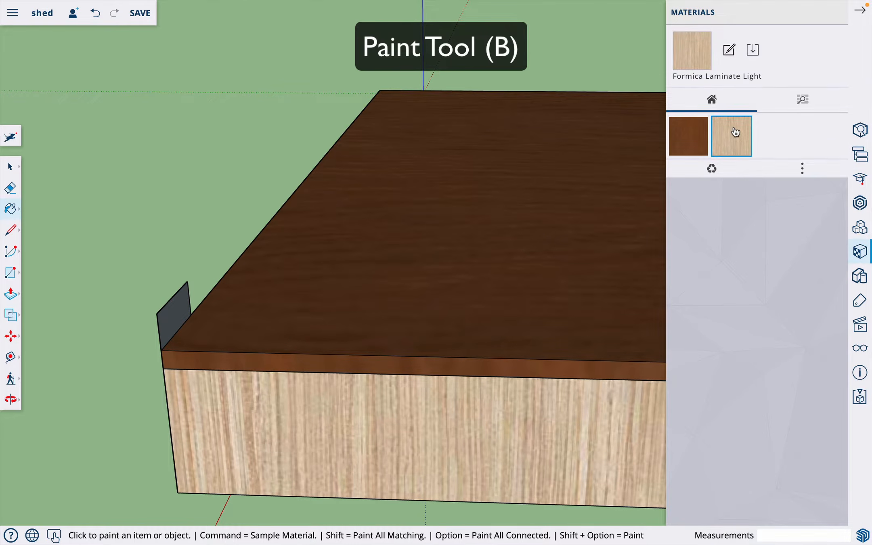
pyautogui.click(860, 10)
# Step: Push/Pull the painted face 12 feet along the floor's long edge to form the wall plate
pyautogui.press('p')
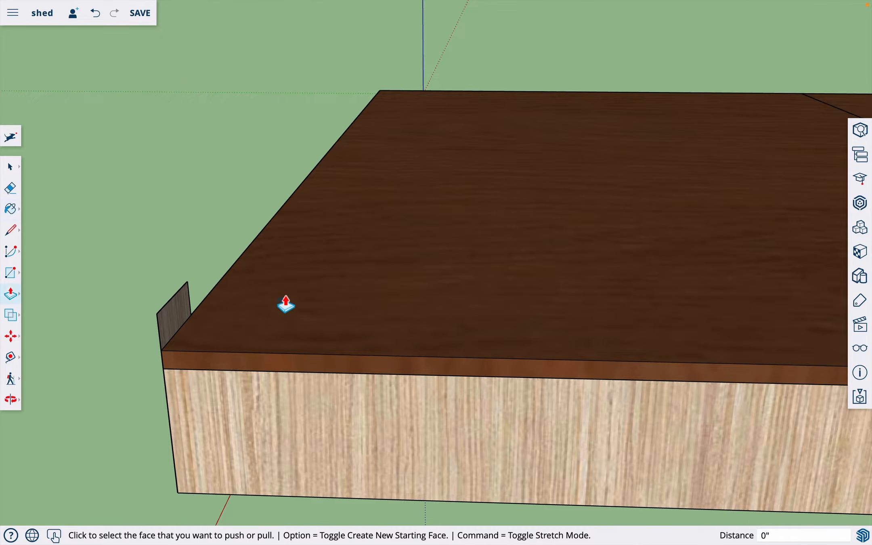
pyautogui.click(177, 321)
pyautogui.click(350, 318)
pyautogui.write("12'")
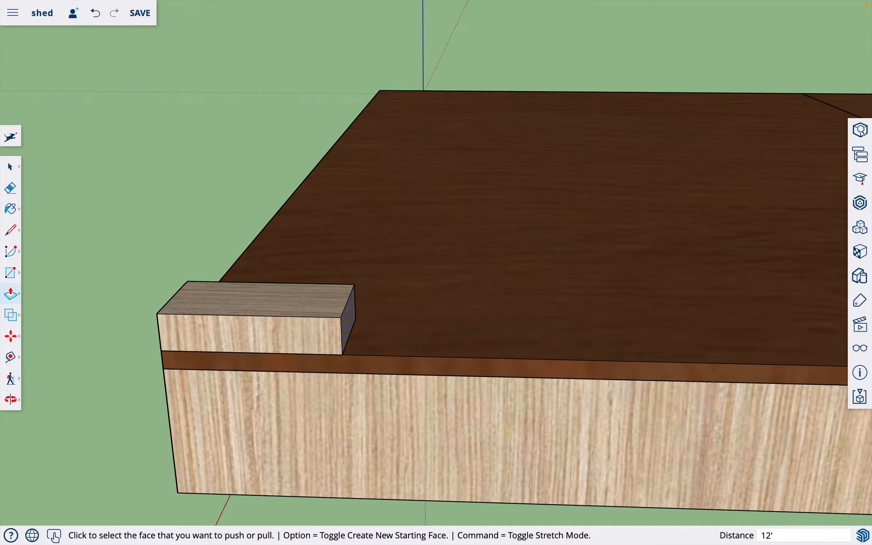
pyautogui.press('Return')
pyautogui.scroll(-5, 405, 385)
pyautogui.scroll(-3, 405, 386)
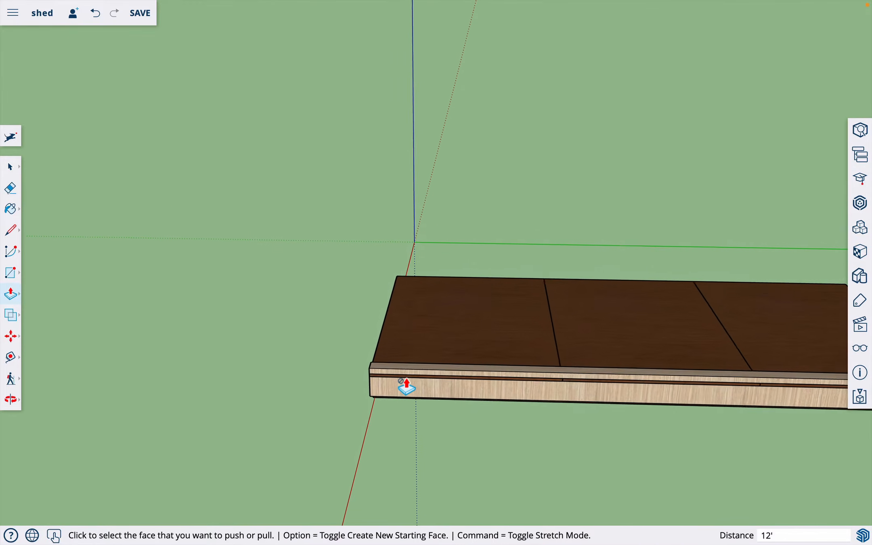
# Step: Select the whole wall plate and make it a component with the definition name "top/bottom plate"
pyautogui.press('o')
pyautogui.moveTo(382, 411); pyautogui.dragTo(684, 291)
pyautogui.scroll(6, 557, 339)
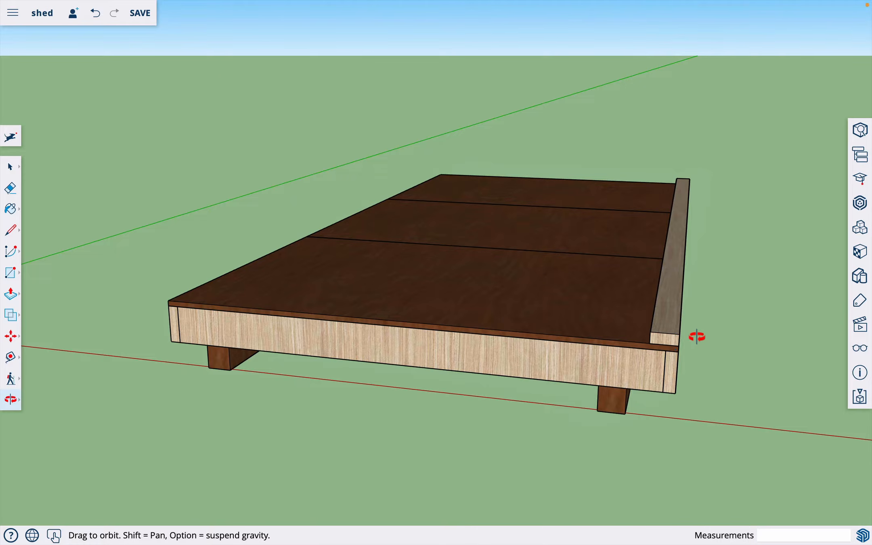
pyautogui.scroll(6, 697, 334)
pyautogui.press('space')
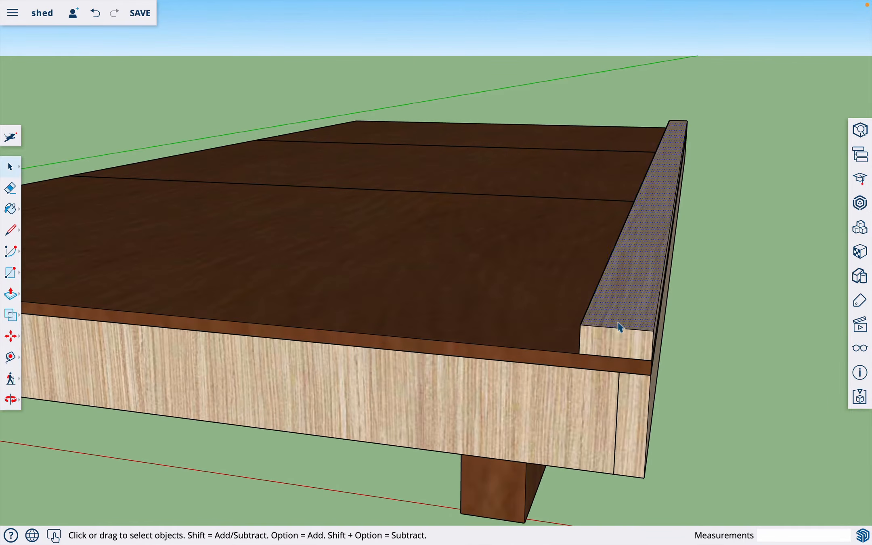
pyautogui.tripleClick(620, 326)
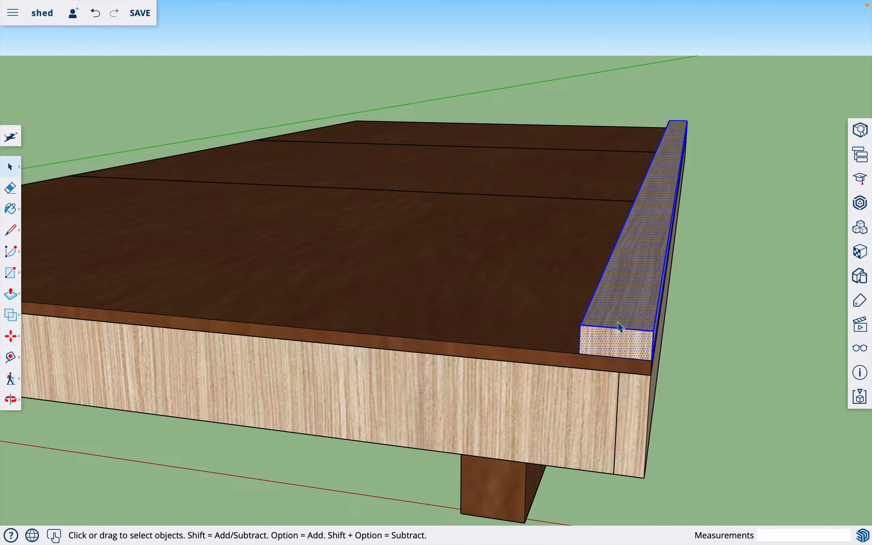
pyautogui.rightClick(619, 325)
pyautogui.click(674, 382)
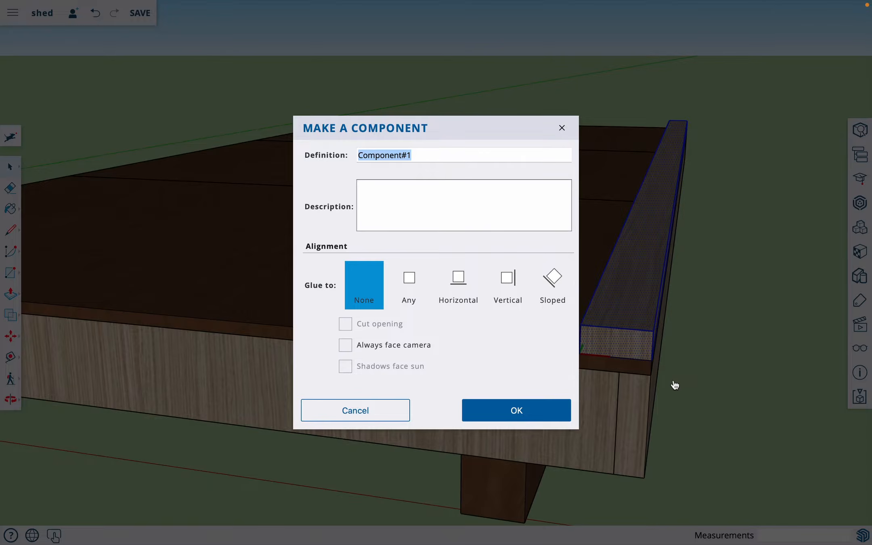
pyautogui.write('t')
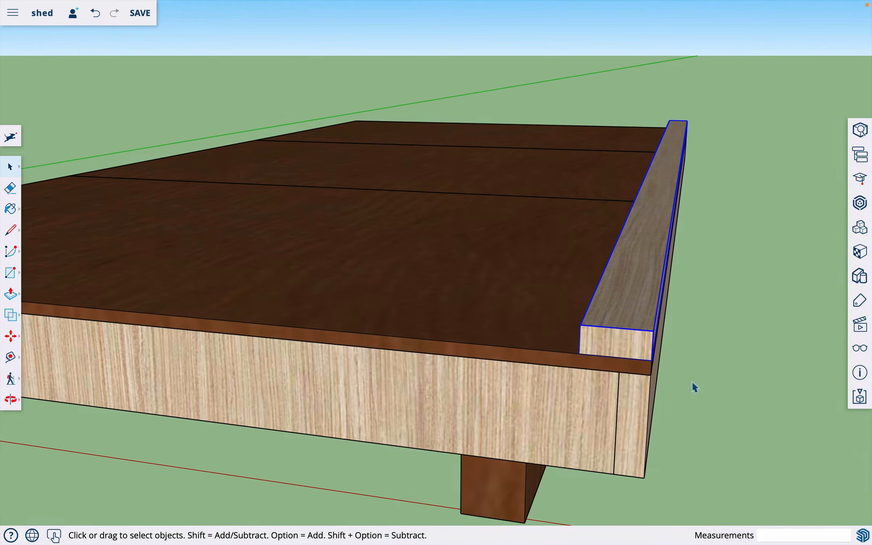
# Step: Draw a closed rectangular face 1.5 inches long across the full width of the wall plate's top, starting at its outer end corner
pyautogui.press('o')
pyautogui.moveTo(708, 386); pyautogui.dragTo(571, 372)
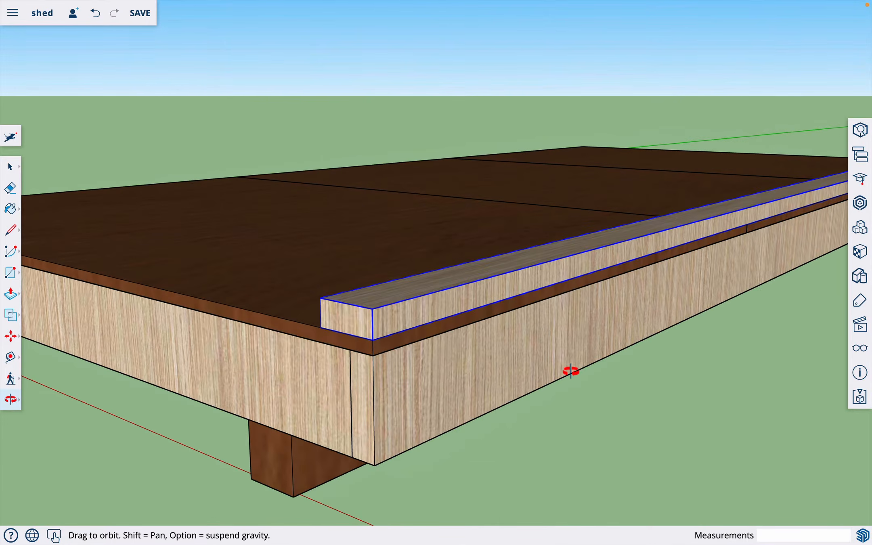
pyautogui.moveTo(440, 352); pyautogui.dragTo(439, 410)
pyautogui.scroll(3, 378, 351)
pyautogui.moveTo(378, 352); pyautogui.dragTo(384, 413)
pyautogui.press('space')
pyautogui.click(313, 360)
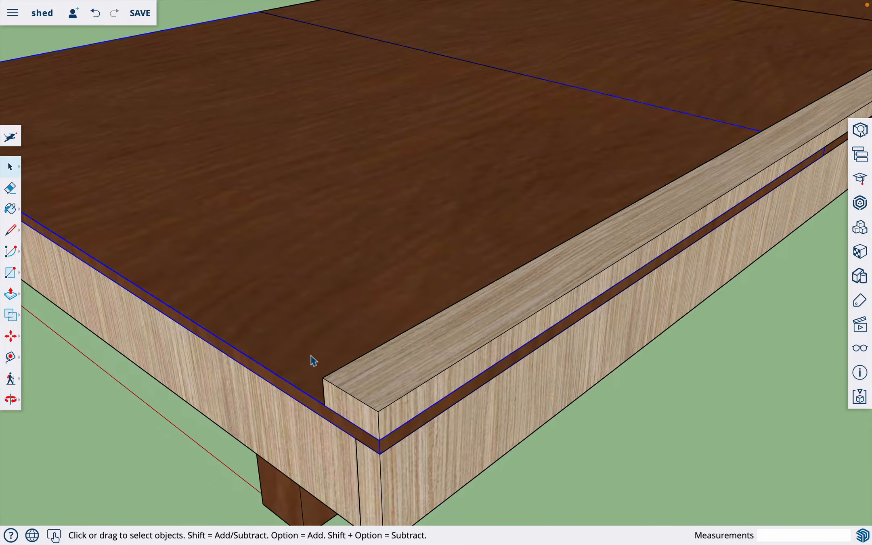
pyautogui.click(380, 410)
pyautogui.press('l')
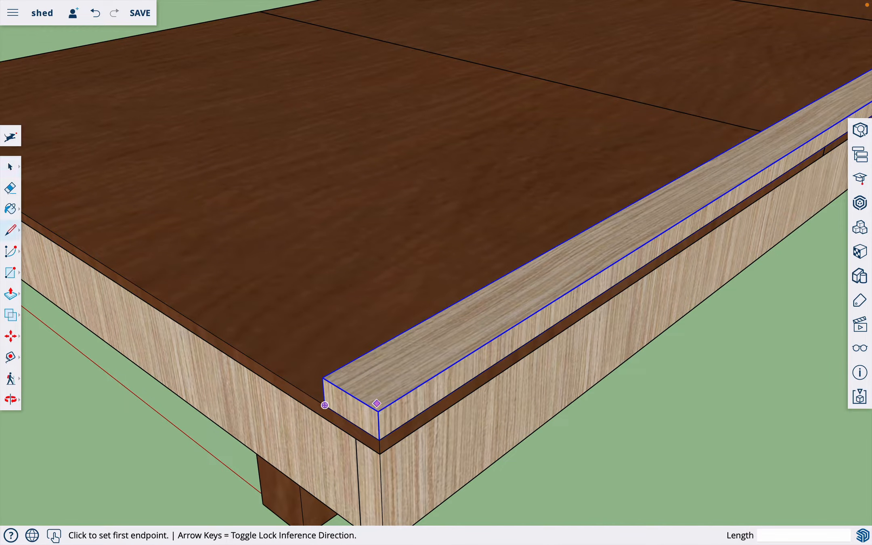
pyautogui.click(378, 411)
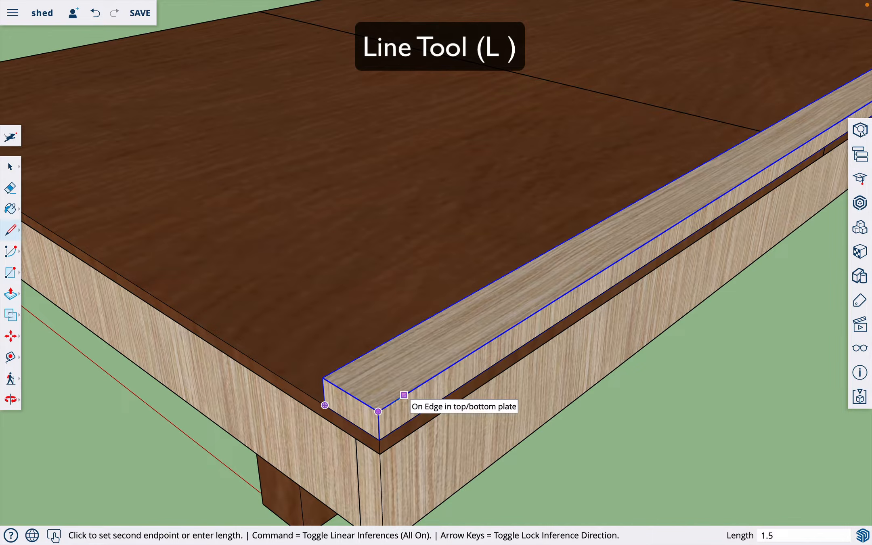
pyautogui.click(404, 395)
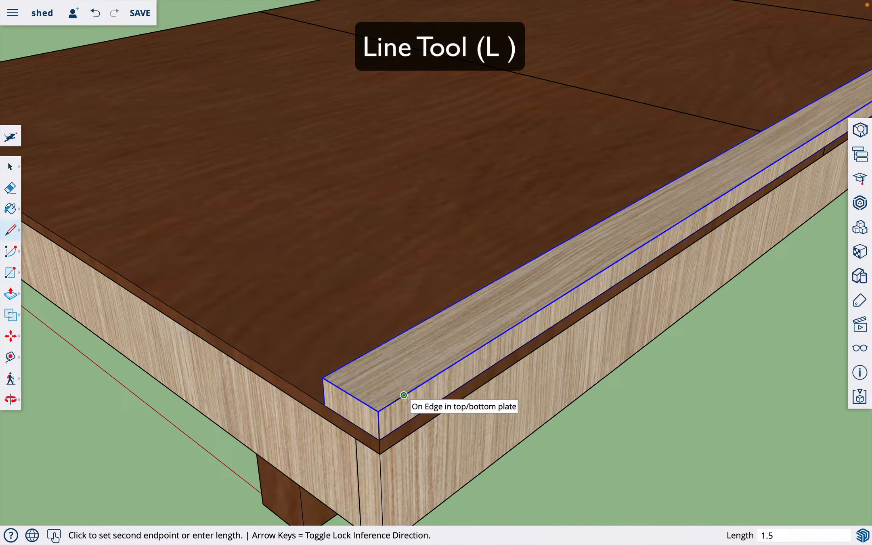
pyautogui.click(348, 363)
pyautogui.click(322, 377)
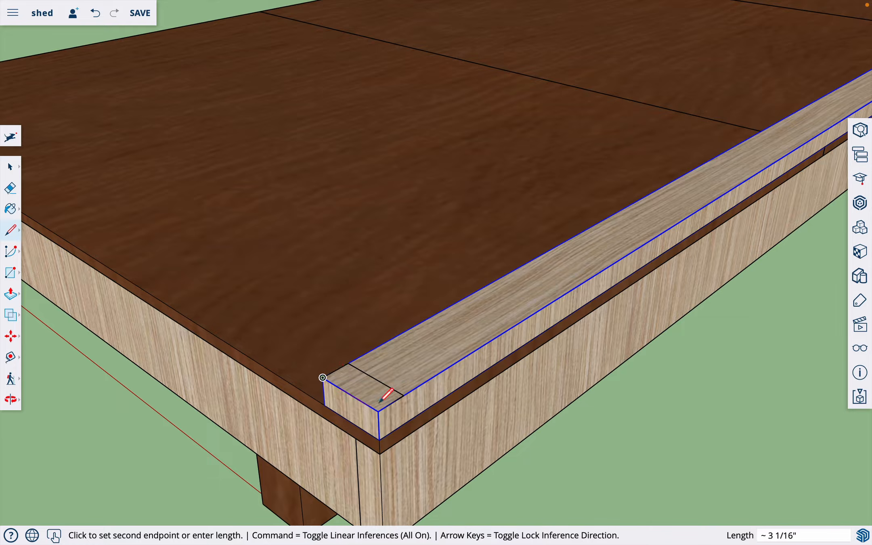
pyautogui.click(380, 410)
pyautogui.click(404, 395)
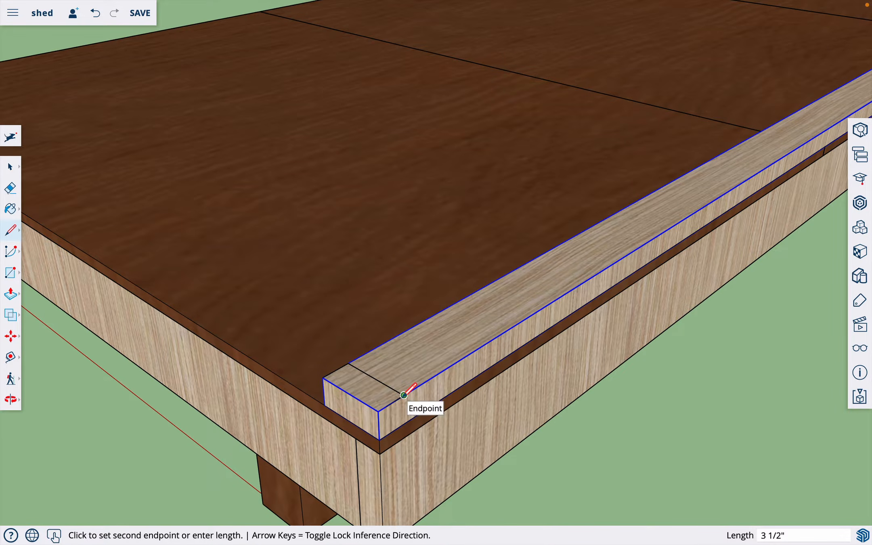
pyautogui.press('p')
pyautogui.click(378, 399)
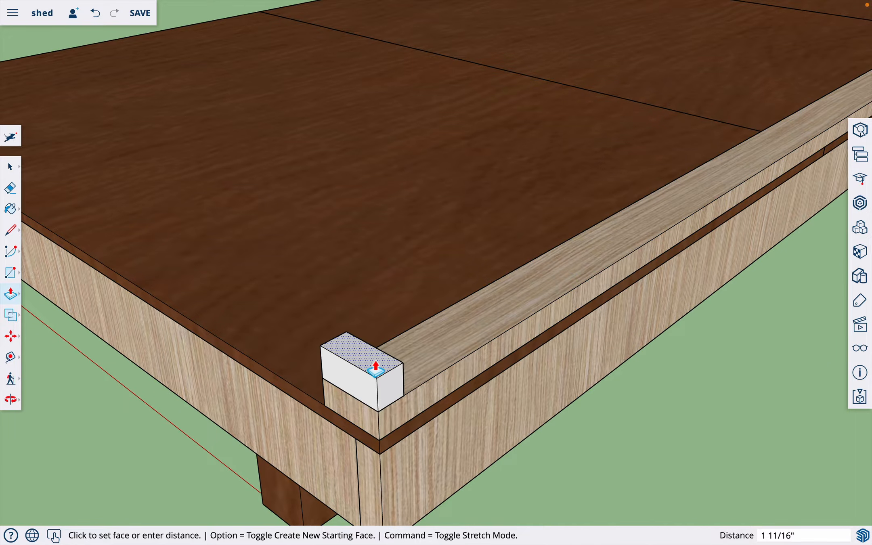
pyautogui.click(375, 369)
pyautogui.press('o')
pyautogui.moveTo(395, 381); pyautogui.dragTo(336, 401)
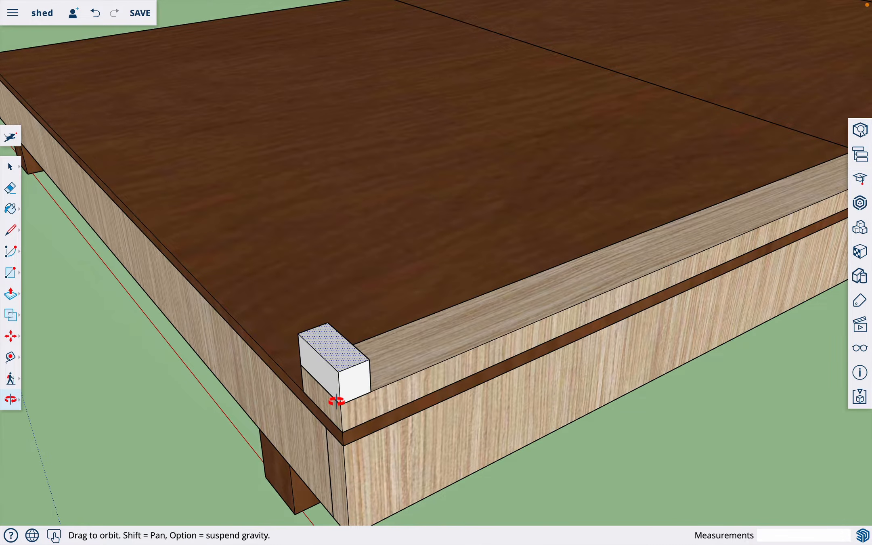
pyautogui.press('super+z')
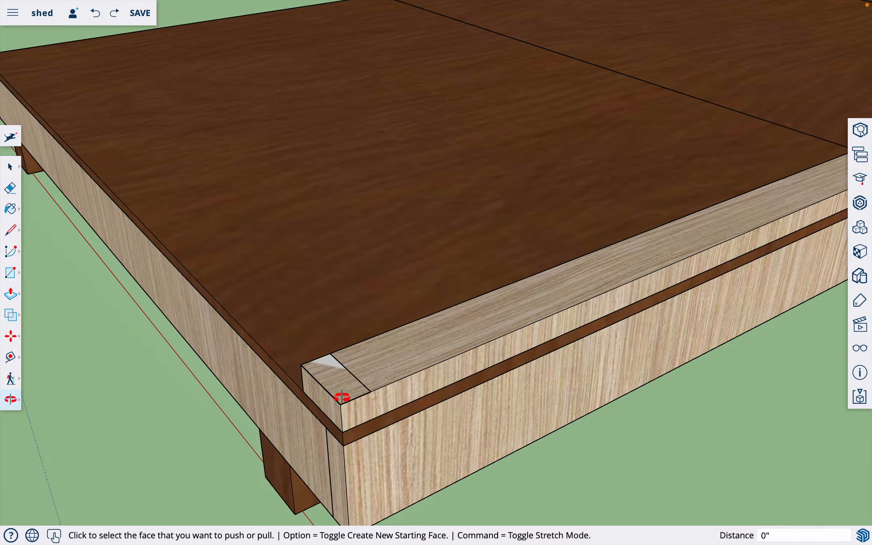
# Step: Paint the small rectangular face at the end of the plate with the Formica Laminate Light material
pyautogui.moveTo(352, 395); pyautogui.dragTo(282, 397)
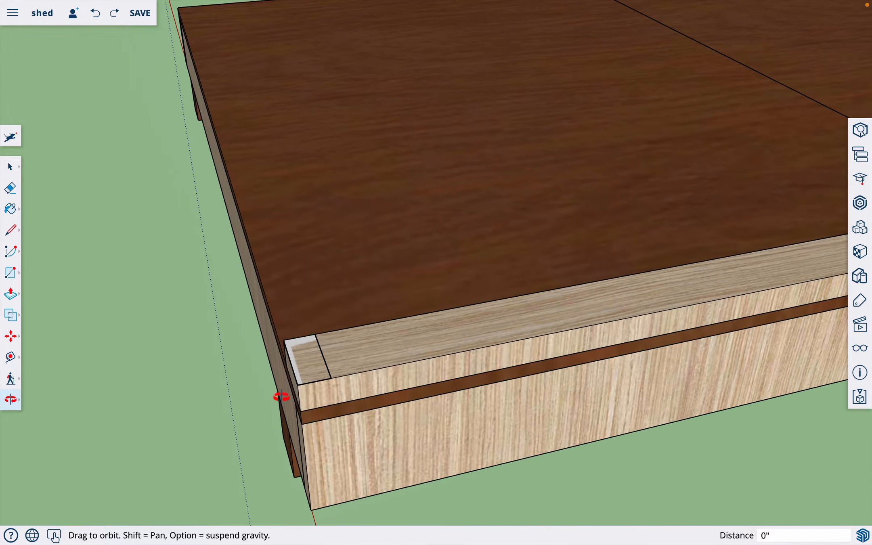
pyautogui.press('b')
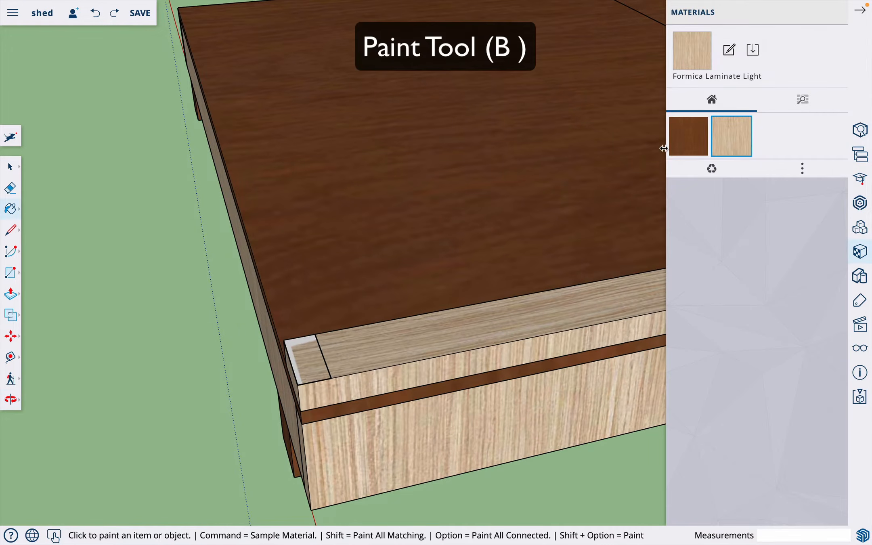
pyautogui.click(312, 363)
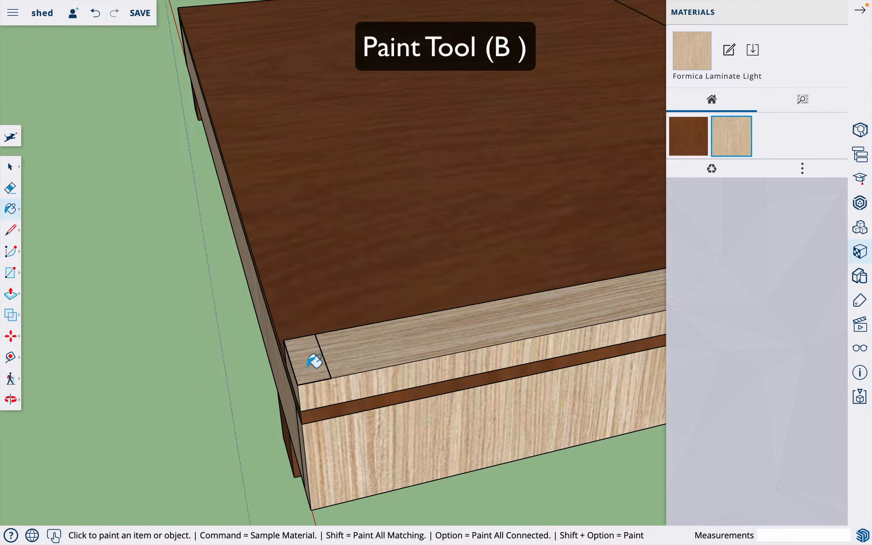
pyautogui.click(862, 17)
# Step: Push/Pull the painted end face 82 inches straight up to form the first wall stud
pyautogui.press('p')
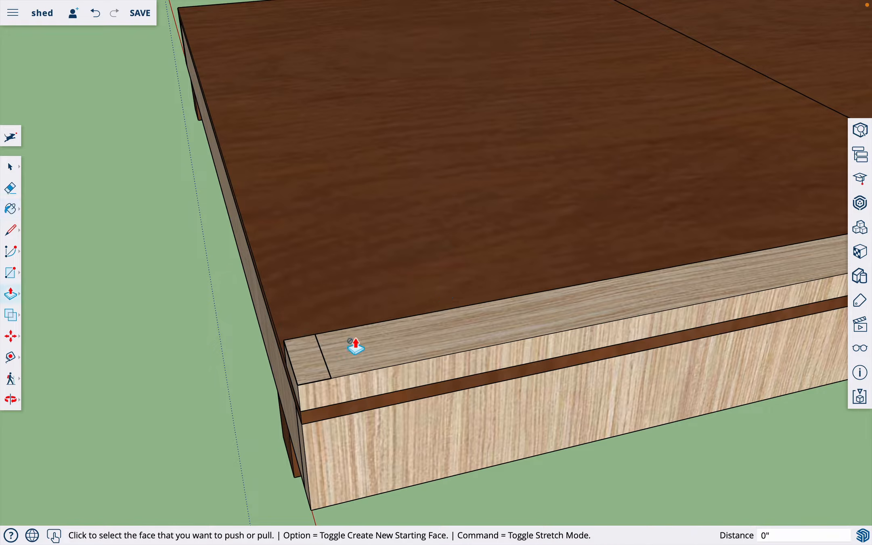
pyautogui.click(311, 360)
pyautogui.click(309, 283)
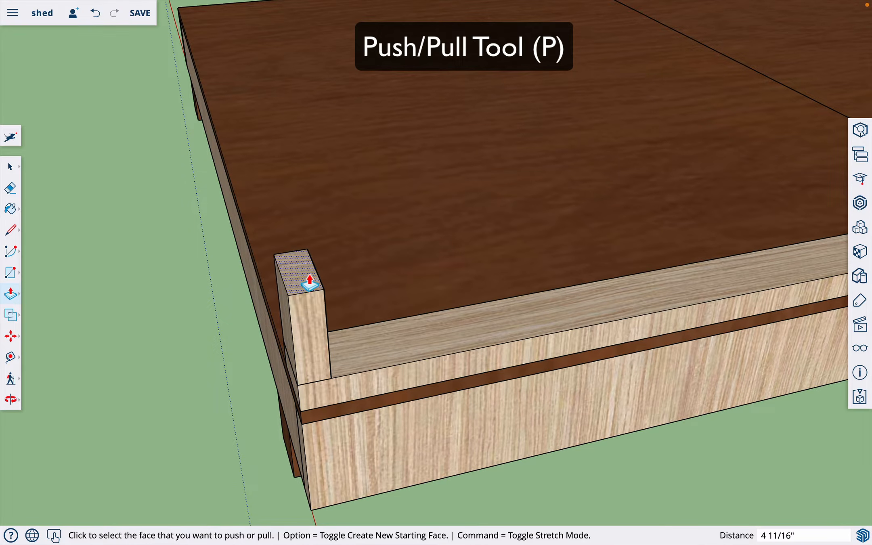
pyautogui.write('82')
pyautogui.press('Return')
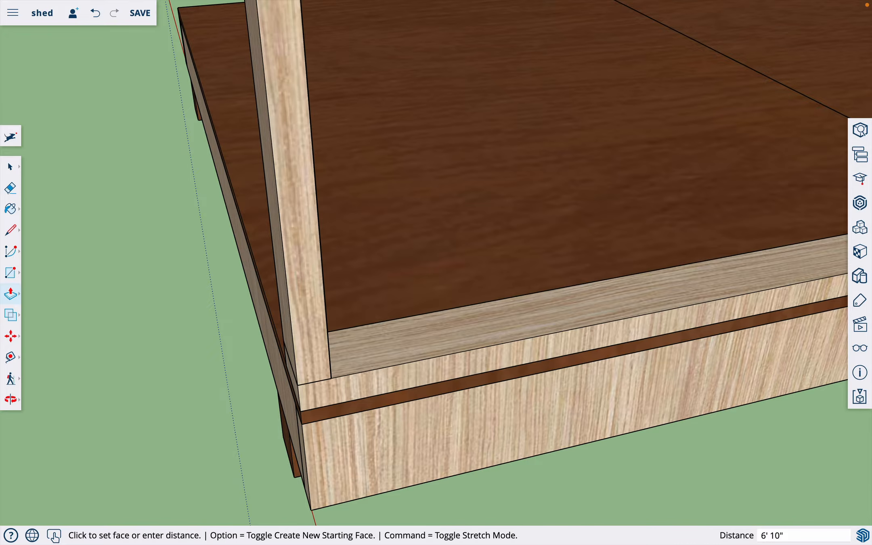
# Step: Select the whole upright stud and make it a component with the definition name "tall stud"
pyautogui.scroll(-5, 328, 386)
pyautogui.scroll(-3, 330, 390)
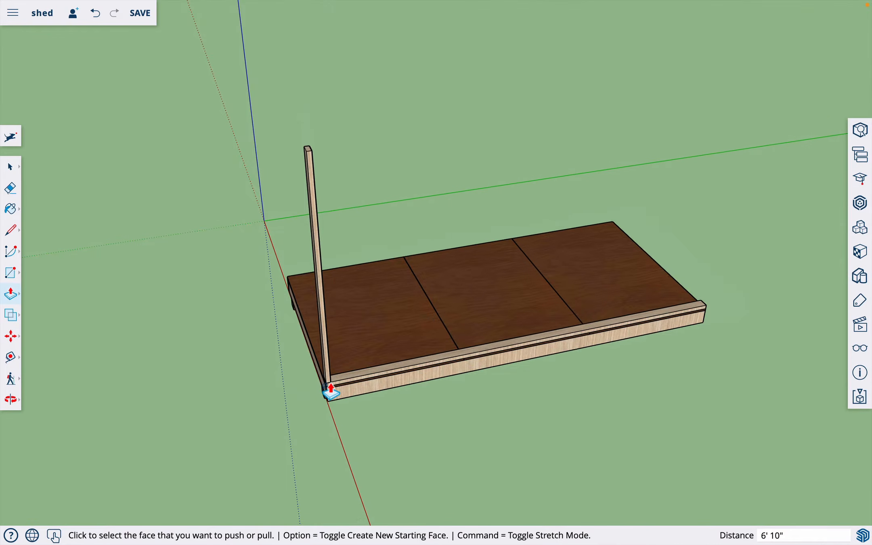
pyautogui.moveTo(330, 390); pyautogui.dragTo(562, 407, button='middle')
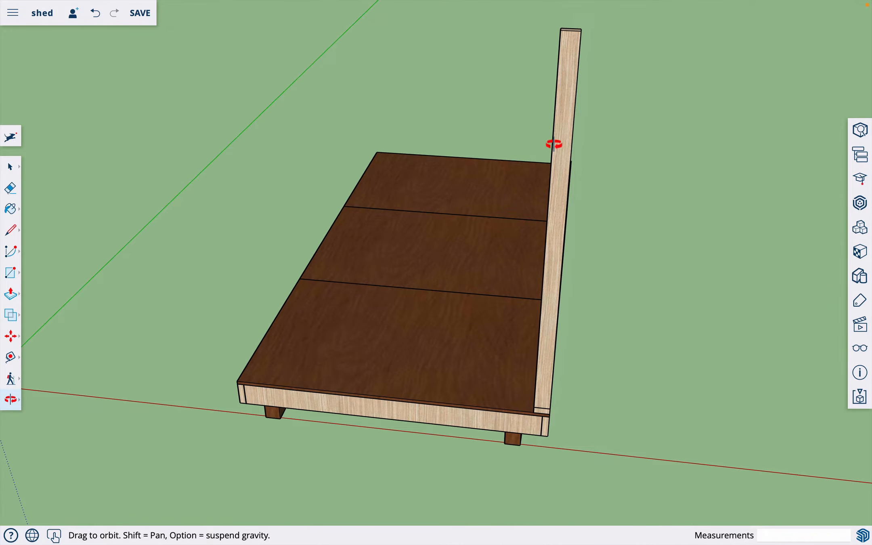
pyautogui.moveTo(591, 170); pyautogui.dragTo(584, 172, button='middle')
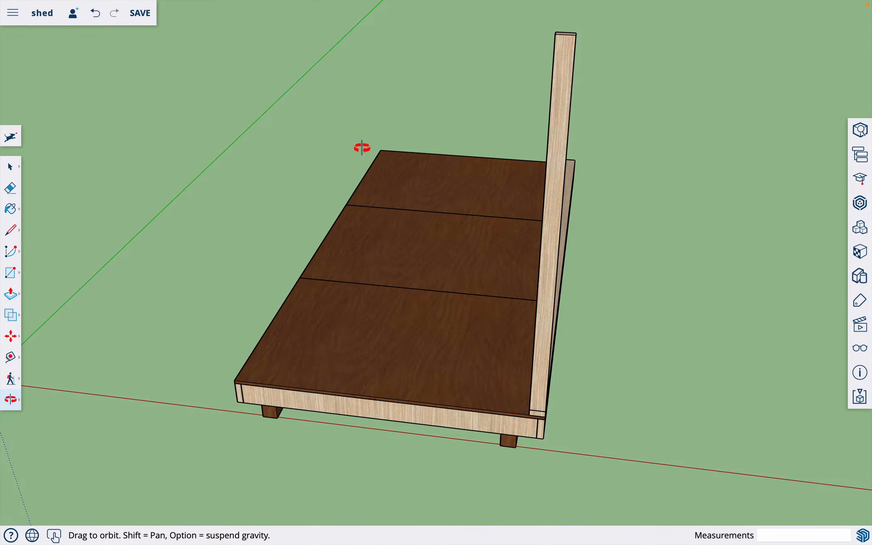
pyautogui.moveTo(520, 267); pyautogui.dragTo(427, 226)
pyautogui.moveTo(490, 329); pyautogui.dragTo(489, 327)
pyautogui.press('space')
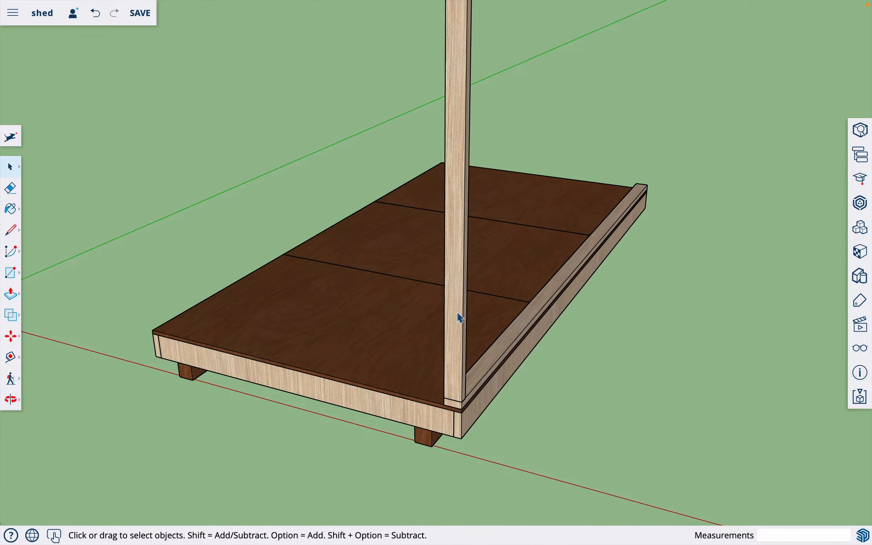
pyautogui.click(459, 318)
pyautogui.rightClick(460, 317)
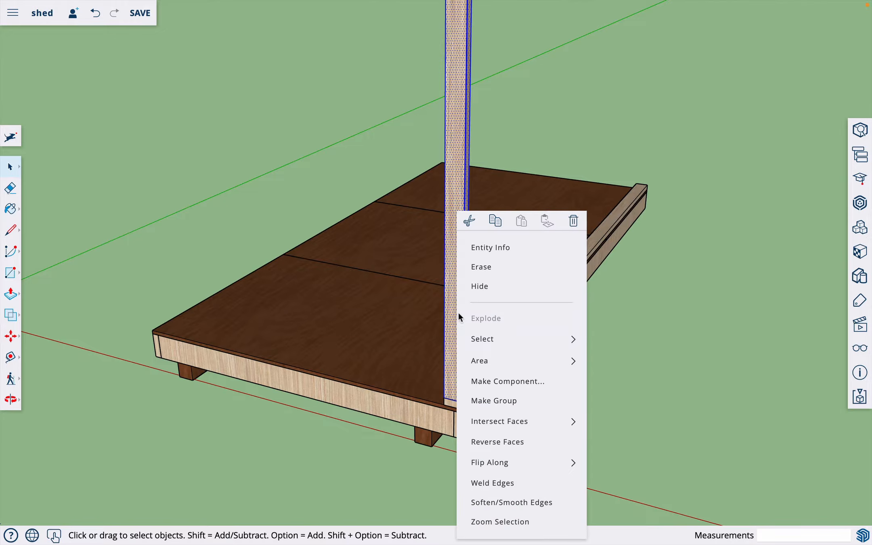
pyautogui.click(519, 381)
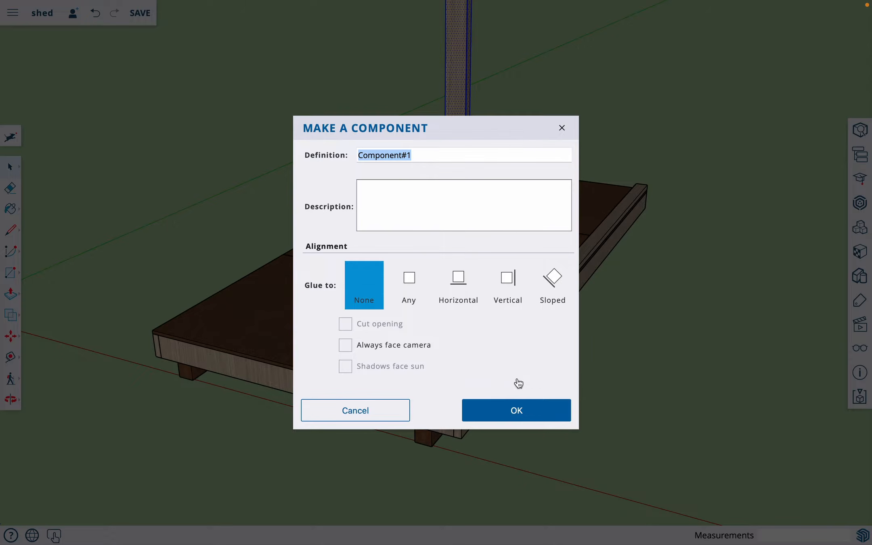
pyautogui.write('tall stud')
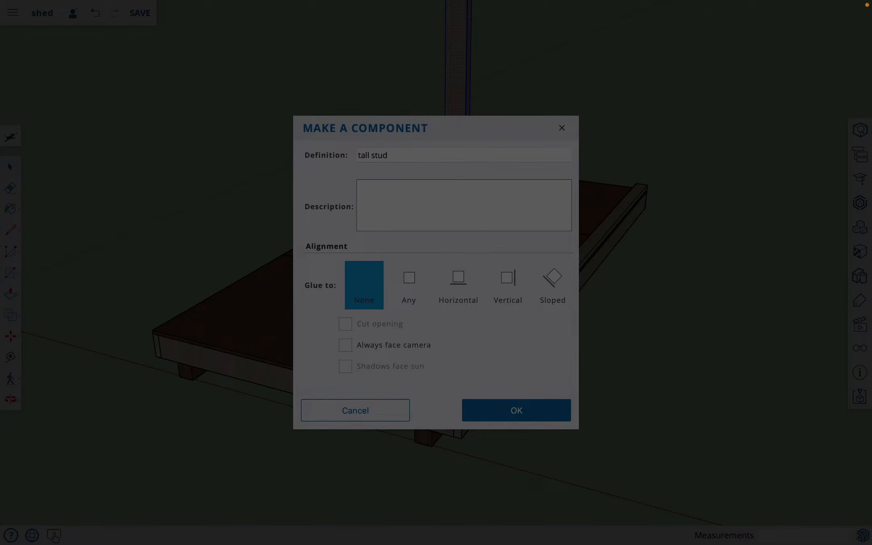
pyautogui.click(558, 408)
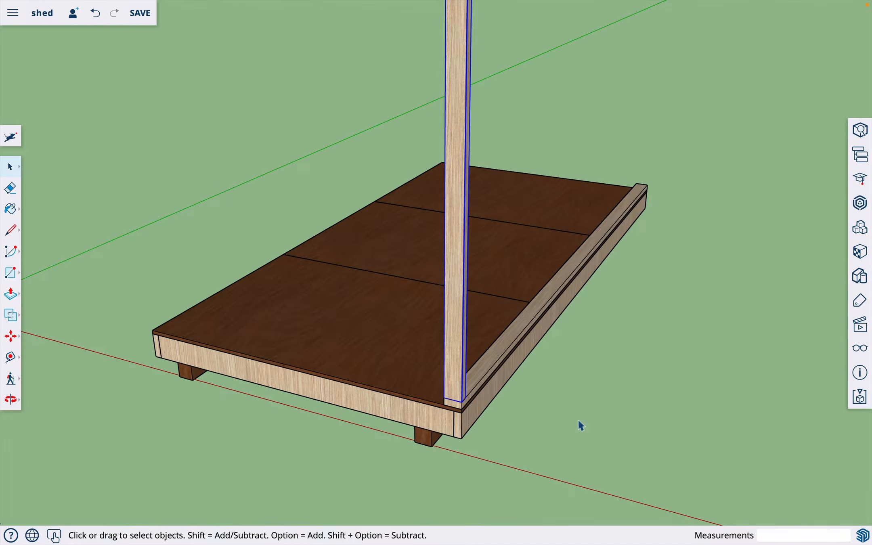
# Step: Copy the tall stud 15.25 inches along the wall plate's long edge using the Move tool
pyautogui.press('o')
pyautogui.moveTo(588, 418); pyautogui.dragTo(291, 401)
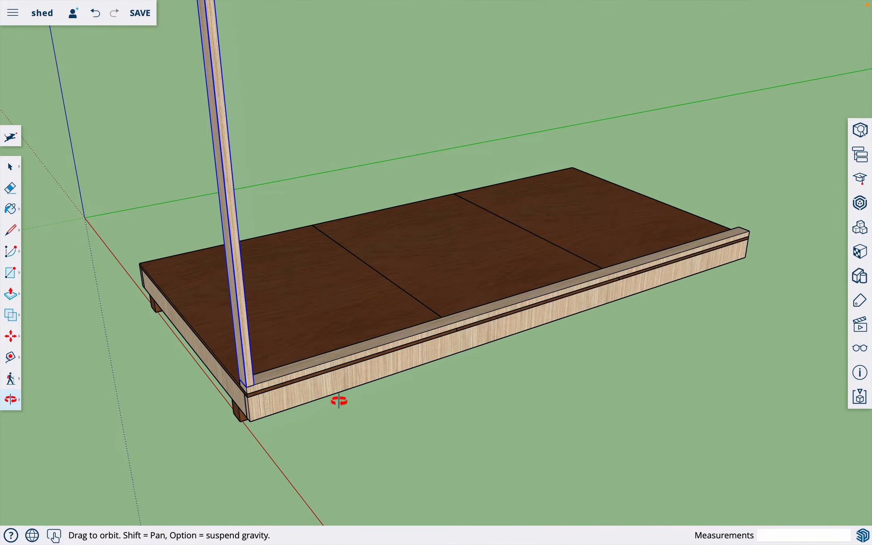
pyautogui.scroll(2, 251, 370)
pyautogui.scroll(4, 258, 398)
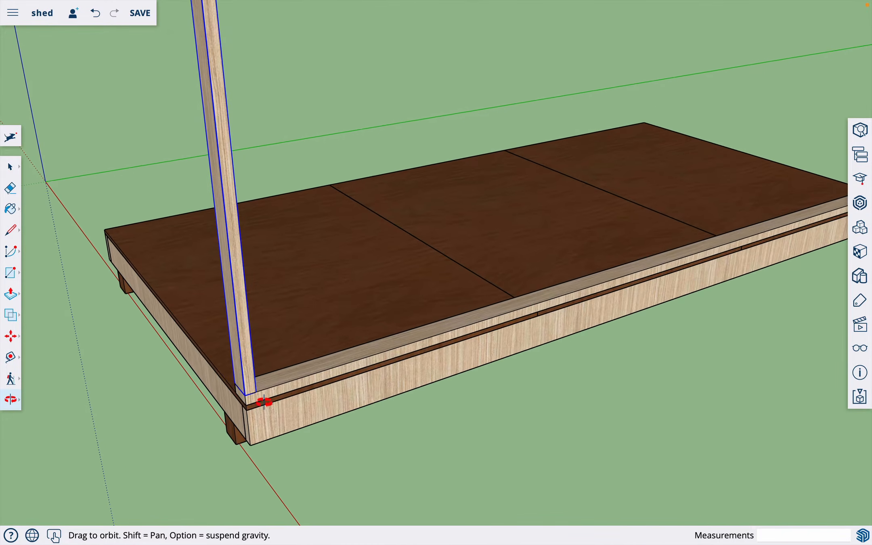
pyautogui.press('m')
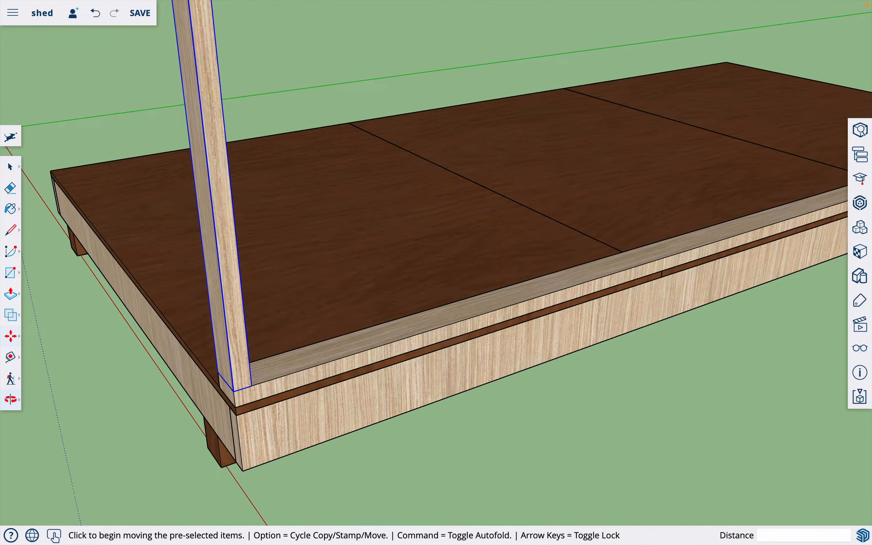
pyautogui.press('alt')
pyautogui.click(251, 387)
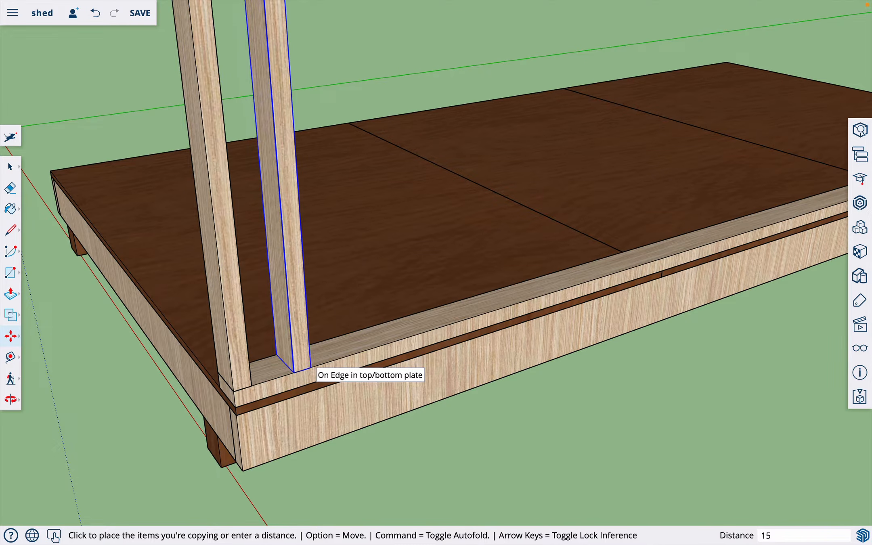
pyautogui.press('Return')
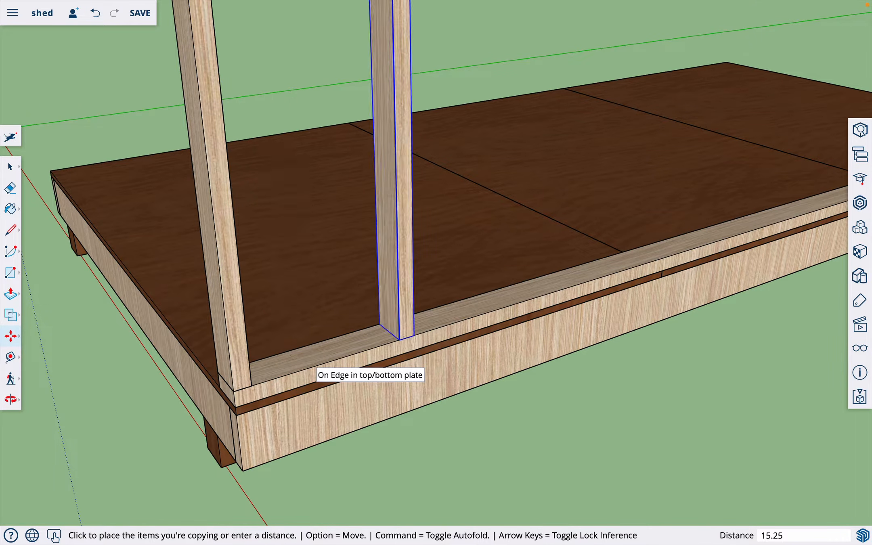
# Step: Copy the second stud further along the plate and repeat the copy x8 at equal spacing to the far end
pyautogui.press('alt')
pyautogui.click(413, 335)
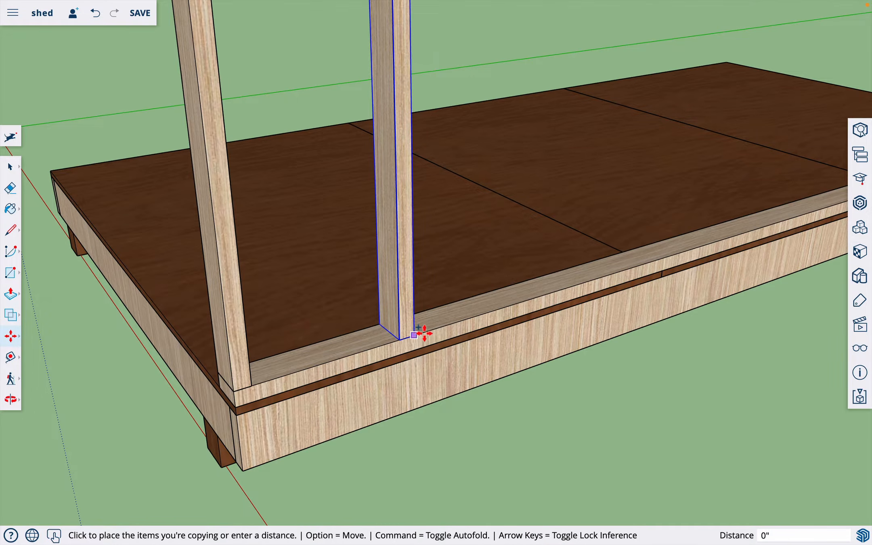
pyautogui.click(480, 315)
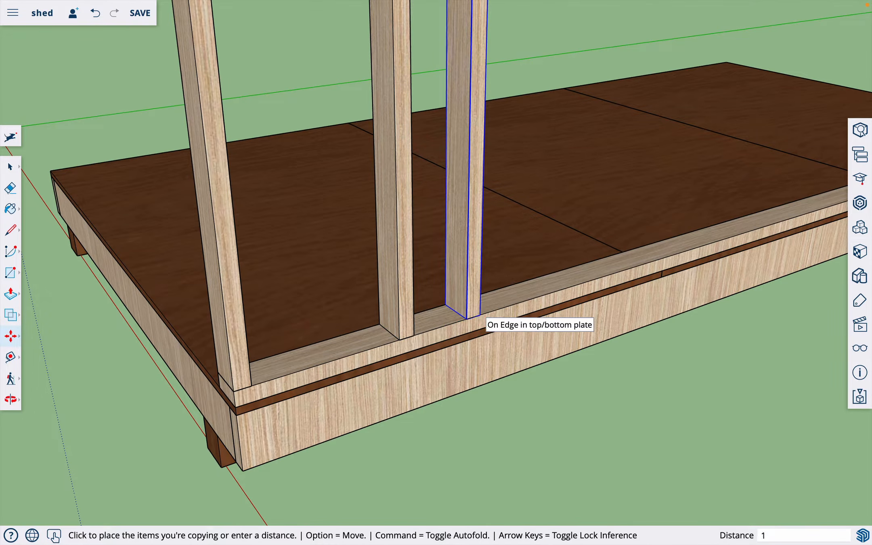
pyautogui.press('Return')
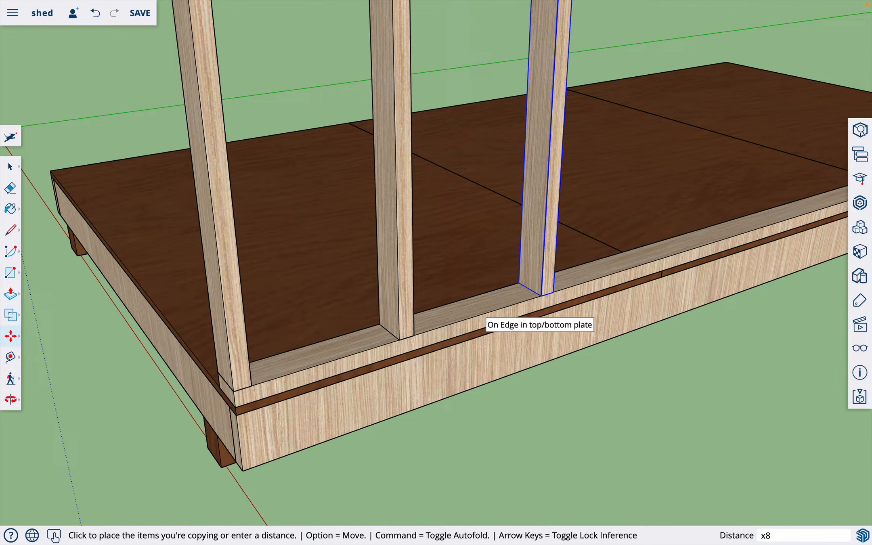
pyautogui.write('x8')
pyautogui.press('Return')
pyautogui.scroll(-5, 559, 443)
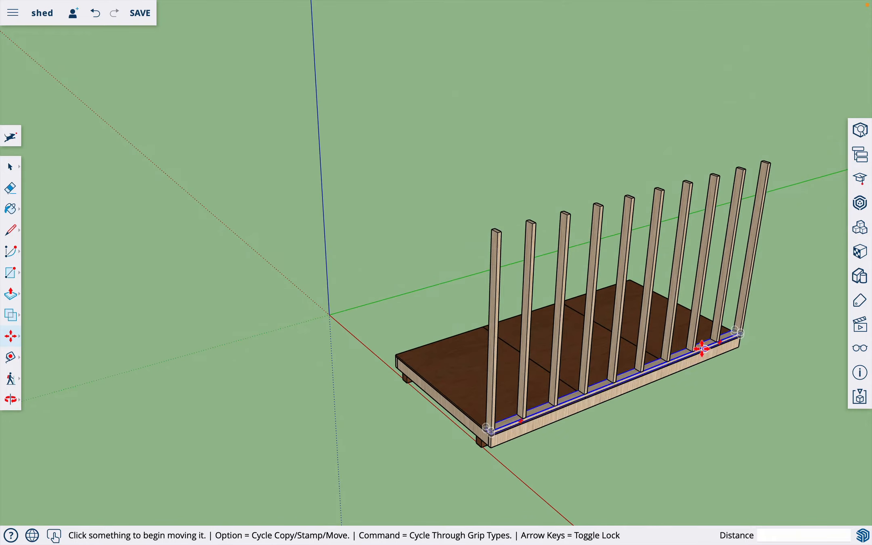
pyautogui.scroll(10, 742, 335)
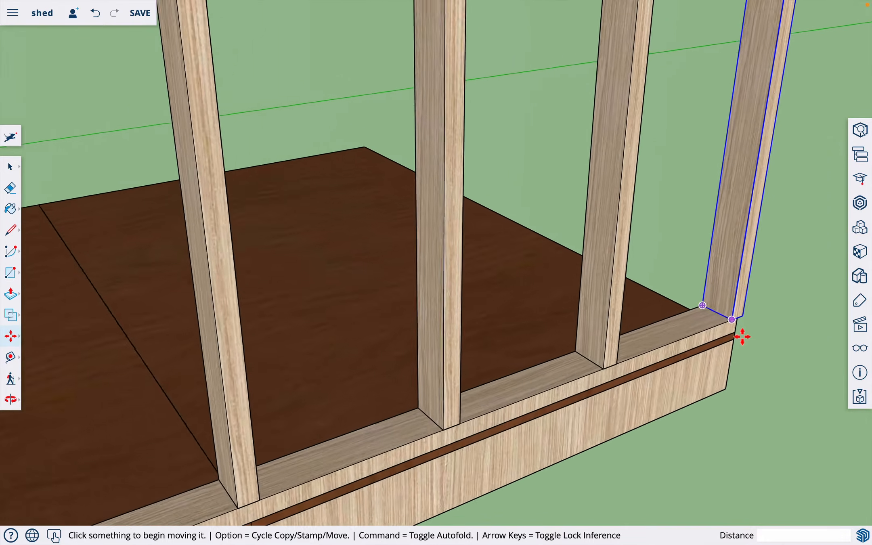
pyautogui.scroll(10, 742, 337)
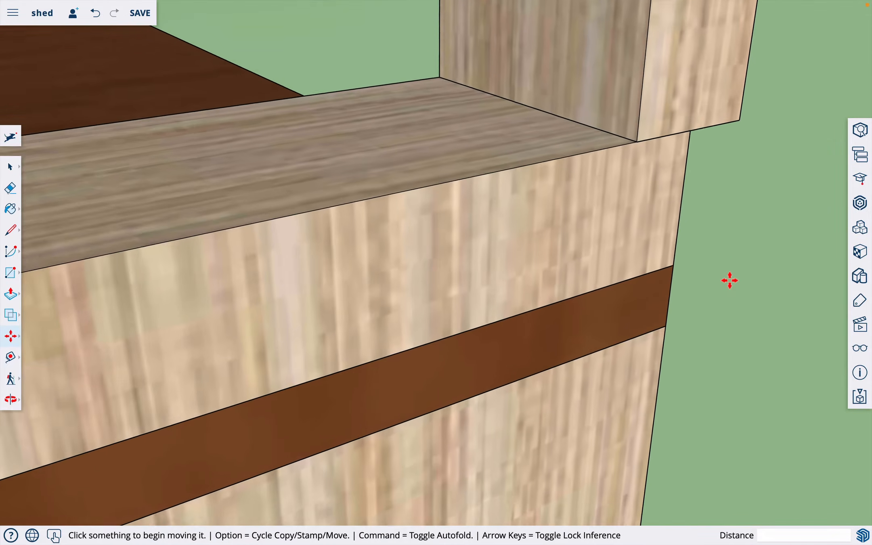
# Step: Move the last stud at the far end of the bottom plate 0.75 inches inward along the plate's edge
pyautogui.scroll(-2, 730, 280)
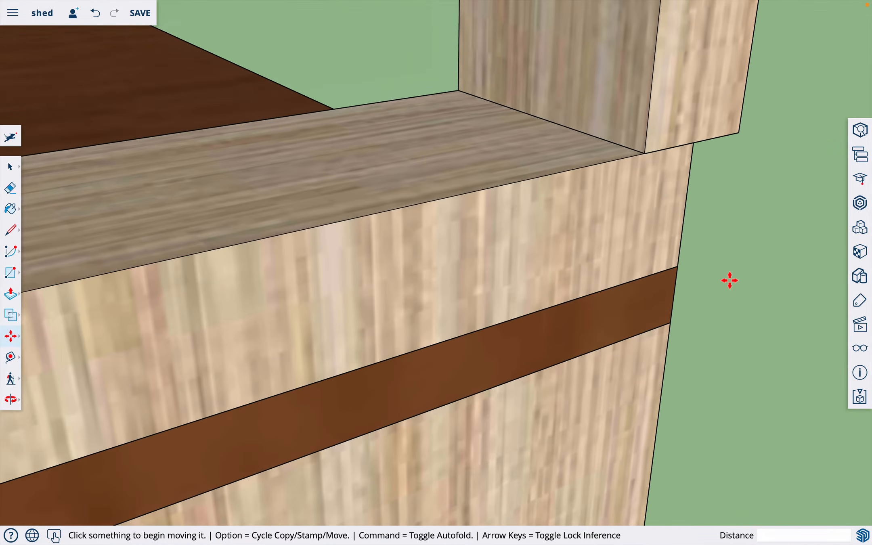
pyautogui.click(644, 153)
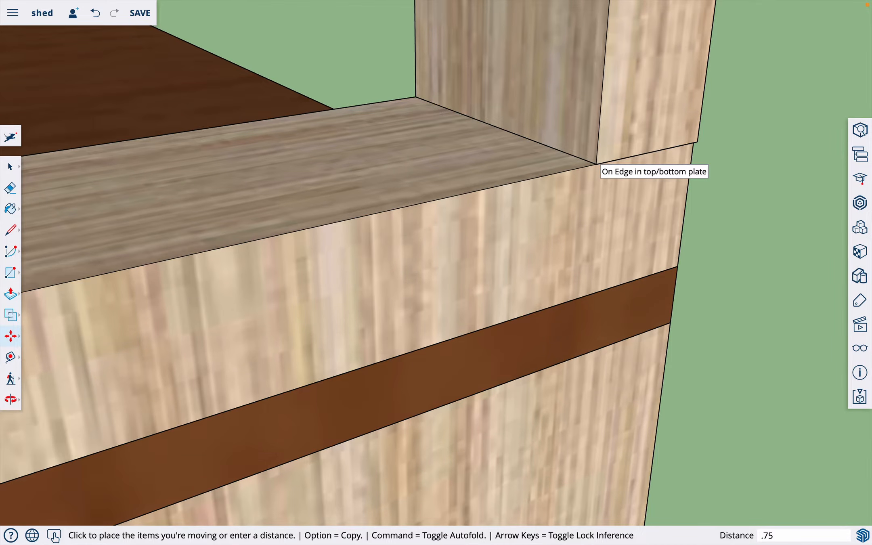
pyautogui.click(596, 164)
pyautogui.scroll(-10, 612, 182)
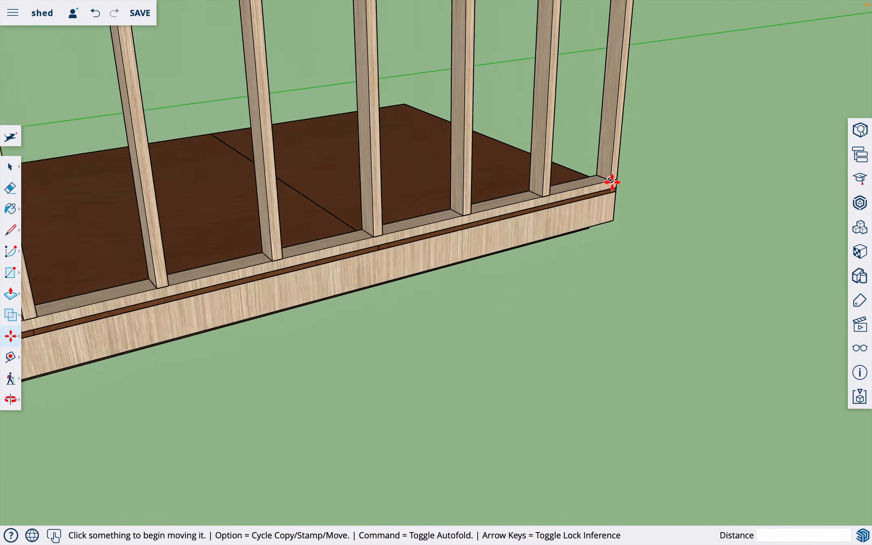
# Step: Copy the long wall's bottom plate 83.5 inches straight up to form the top plate above the tall studs
pyautogui.scroll(-5, 611, 182)
pyautogui.press('o')
pyautogui.moveTo(574, 226); pyautogui.dragTo(634, 284)
pyautogui.press('space')
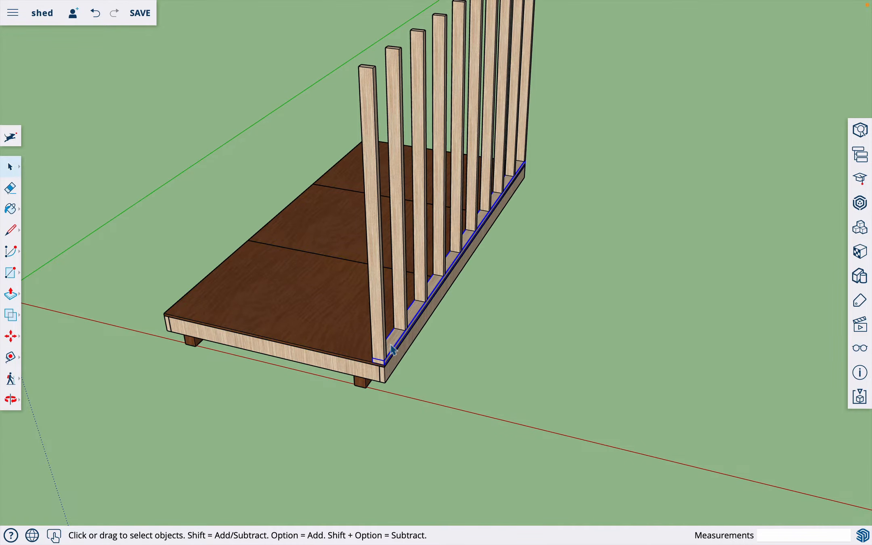
pyautogui.press('m')
pyautogui.scroll(5, 381, 358)
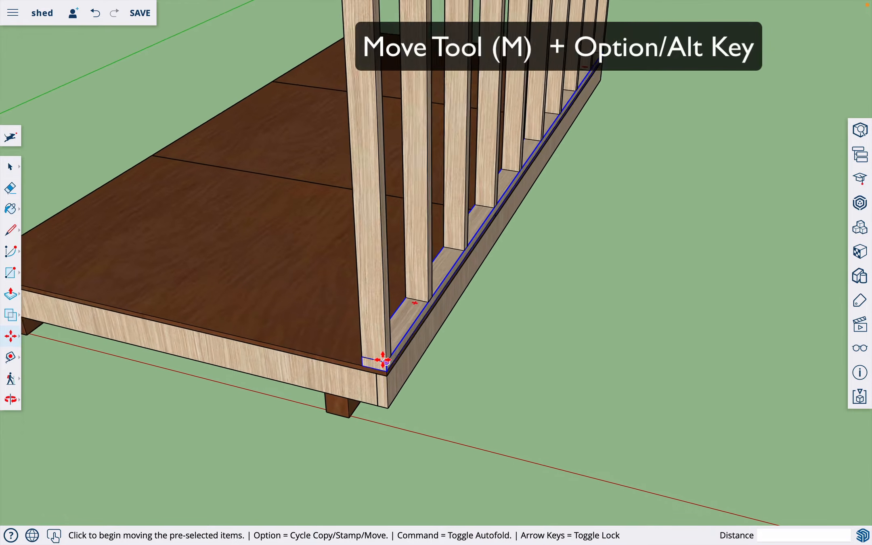
pyautogui.press('alt')
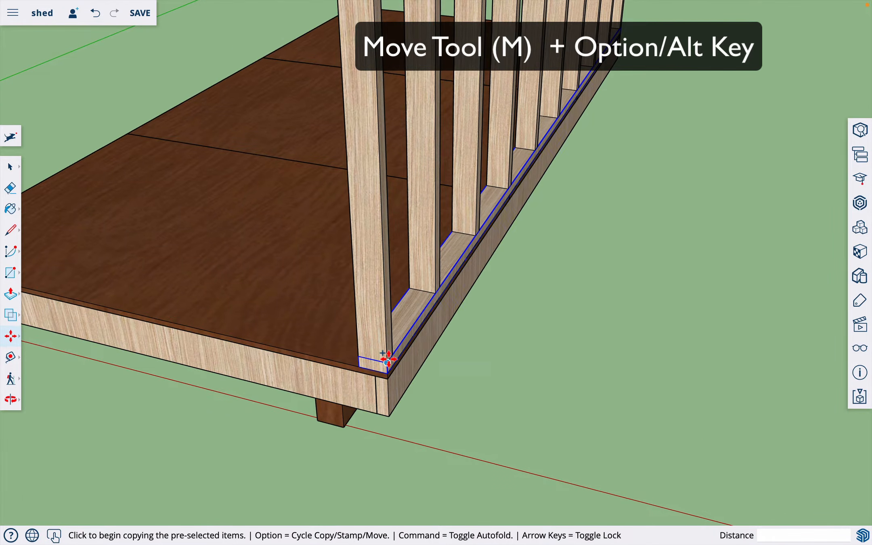
pyautogui.scroll(-3, 385, 359)
pyautogui.scroll(-4, 386, 359)
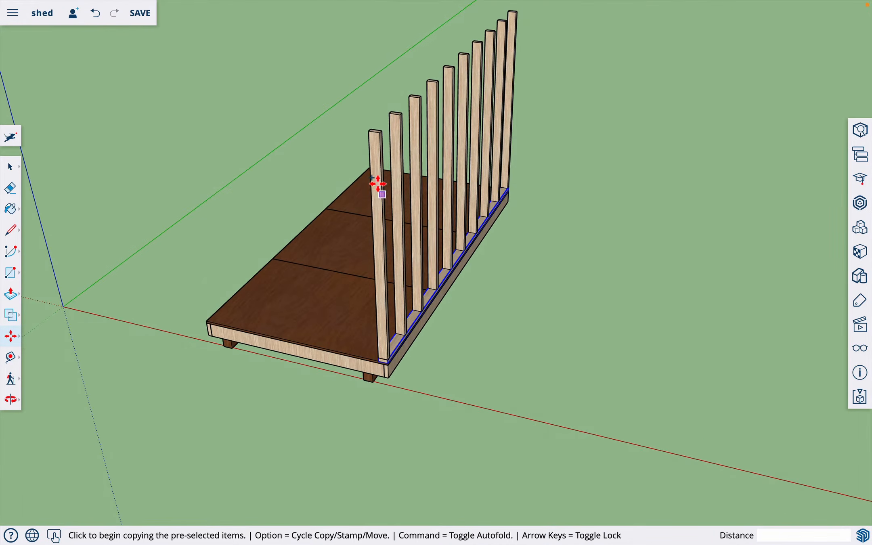
pyautogui.scroll(4, 385, 362)
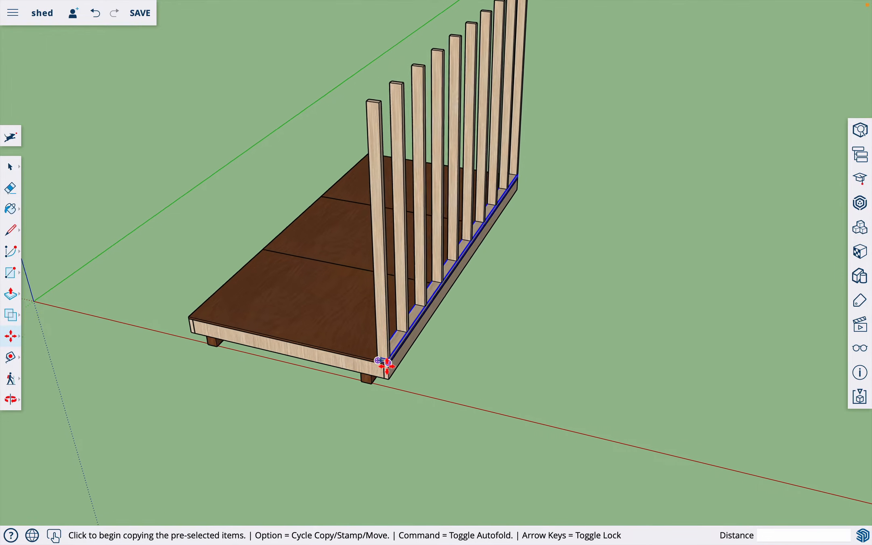
pyautogui.scroll(-1, 385, 362)
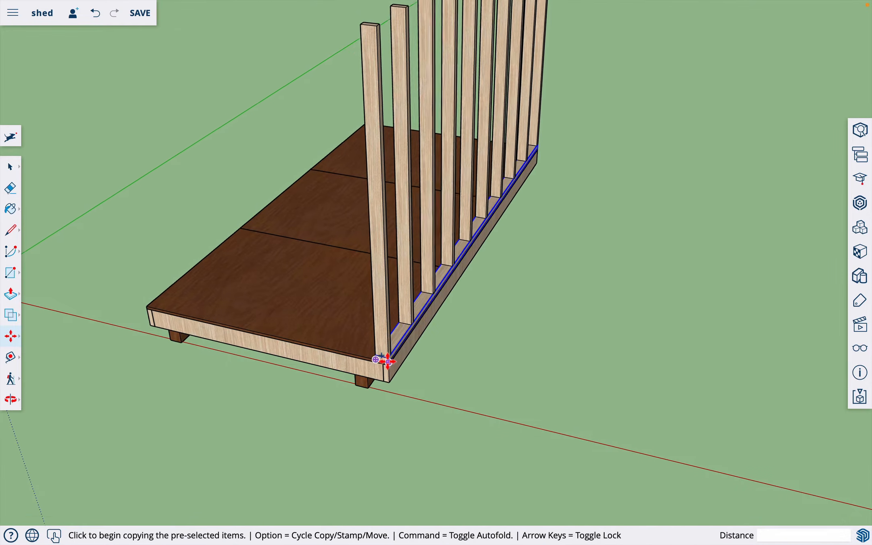
pyautogui.scroll(5, 387, 358)
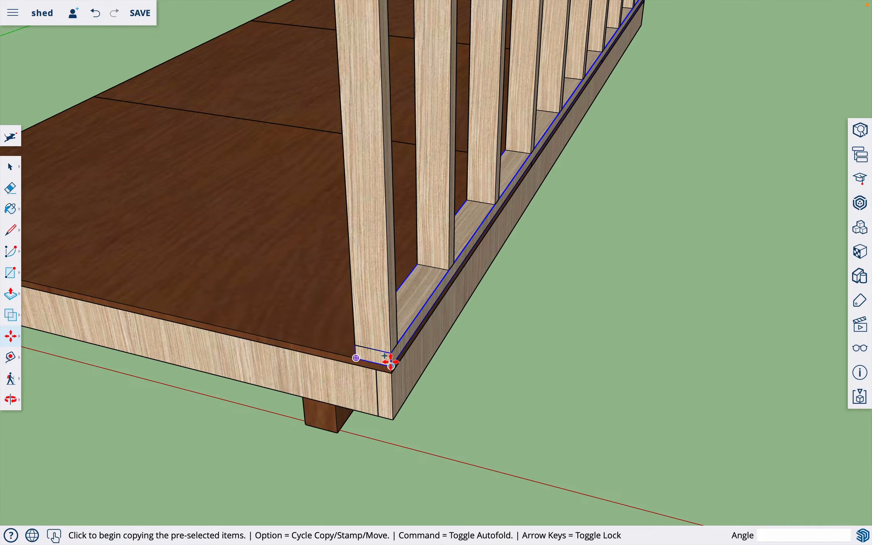
pyautogui.scroll(3, 390, 364)
pyautogui.scroll(1, 390, 366)
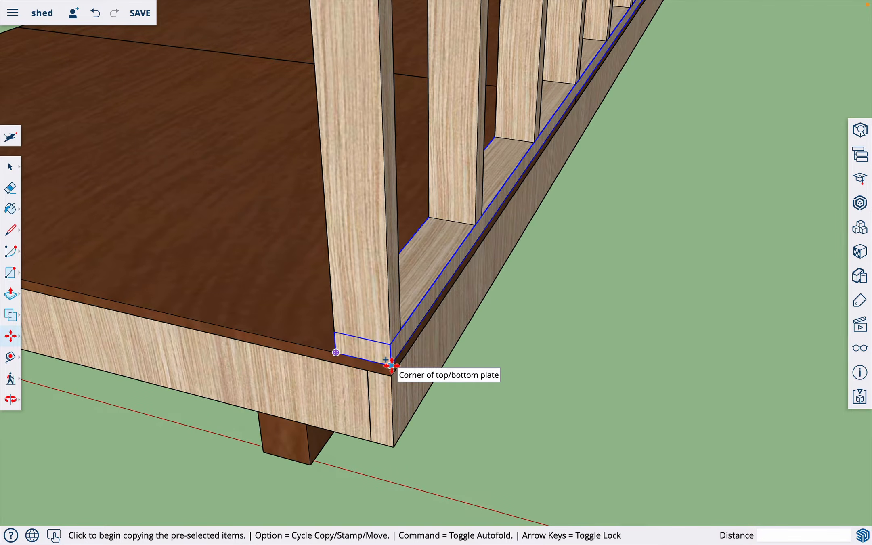
pyautogui.scroll(-6, 392, 366)
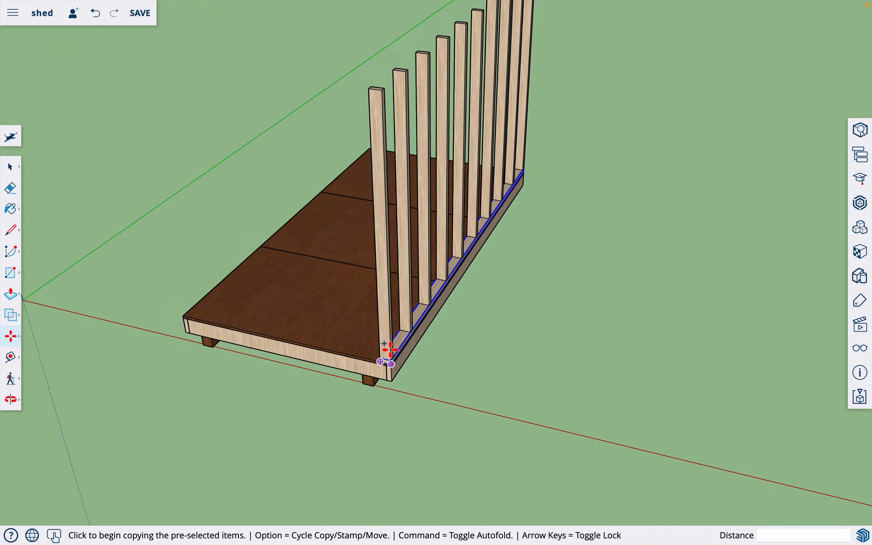
pyautogui.scroll(5, 399, 333)
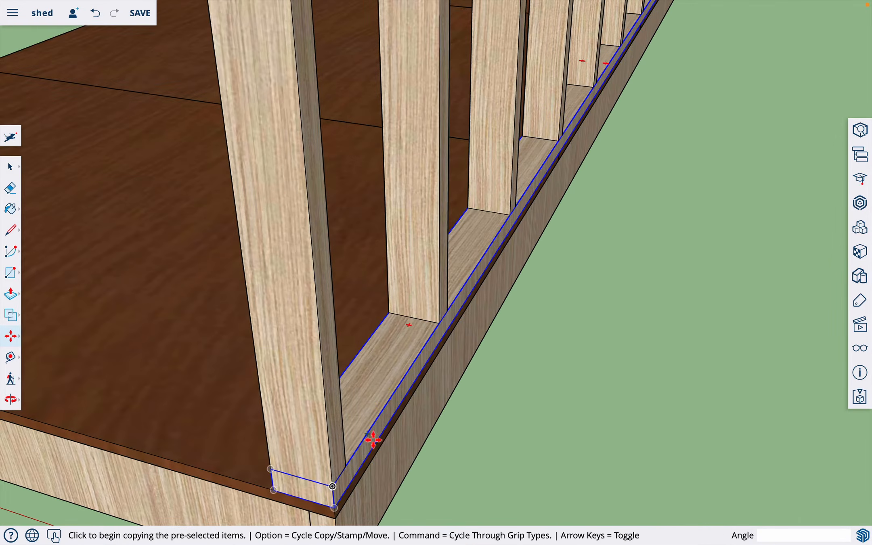
pyautogui.scroll(-3, 371, 432)
pyautogui.scroll(3, 343, 499)
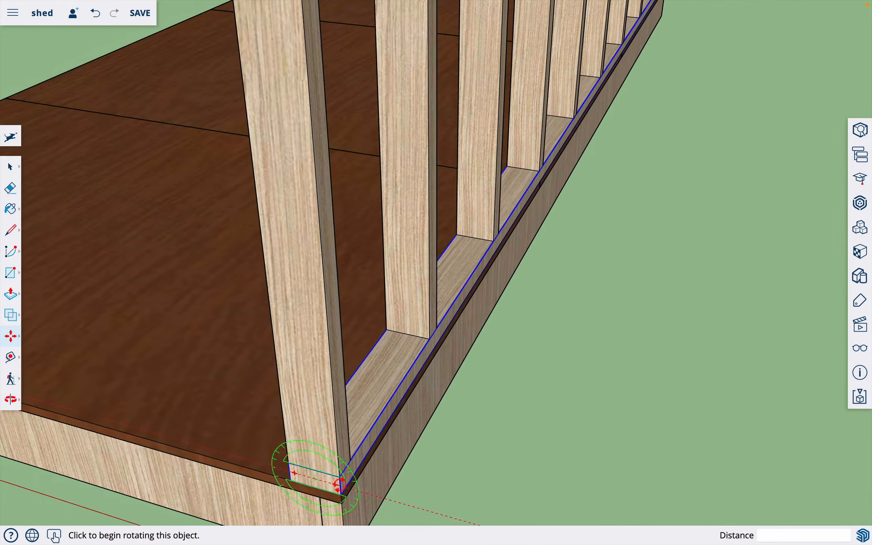
pyautogui.scroll(-2, 340, 489)
pyautogui.click(340, 494)
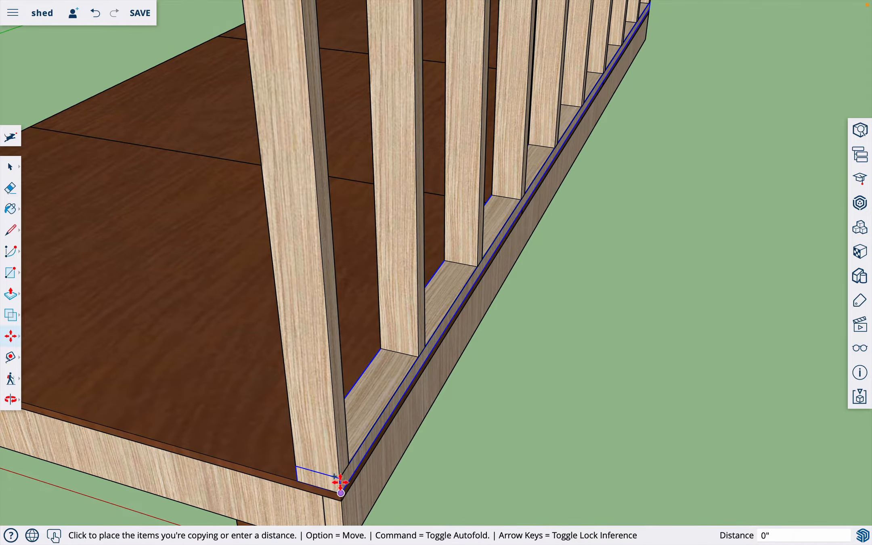
pyautogui.click(335, 434)
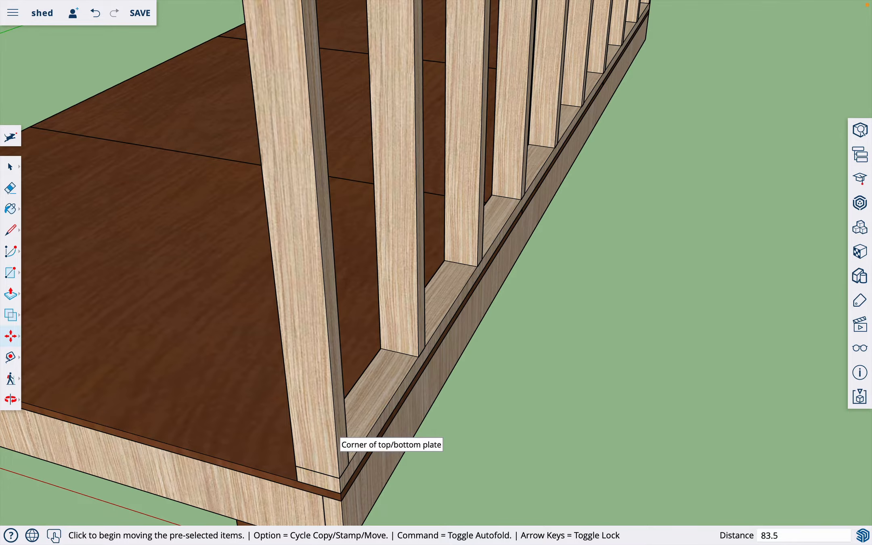
pyautogui.scroll(-5, 338, 437)
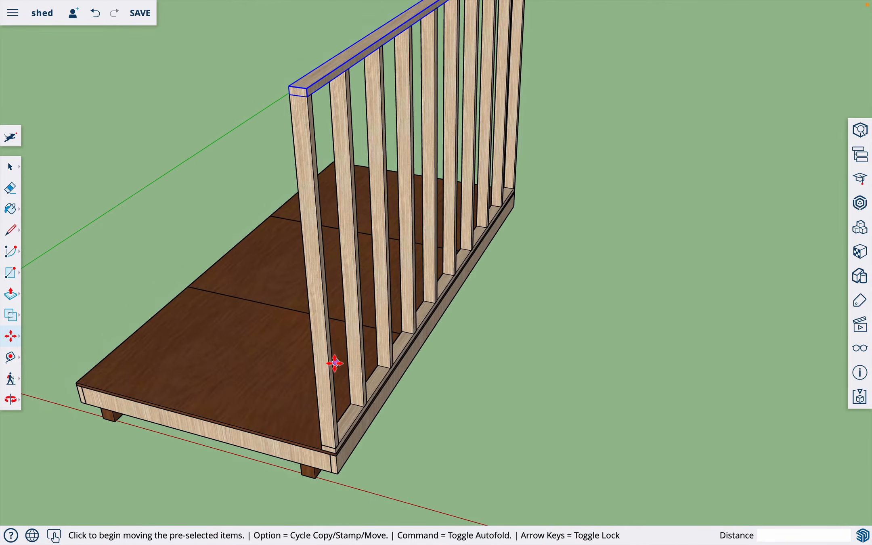
# Step: Copy the bottom plate 68.5 inches across the floor to the opposite long edge
pyautogui.moveTo(334, 363); pyautogui.dragTo(413, 224, button='middle')
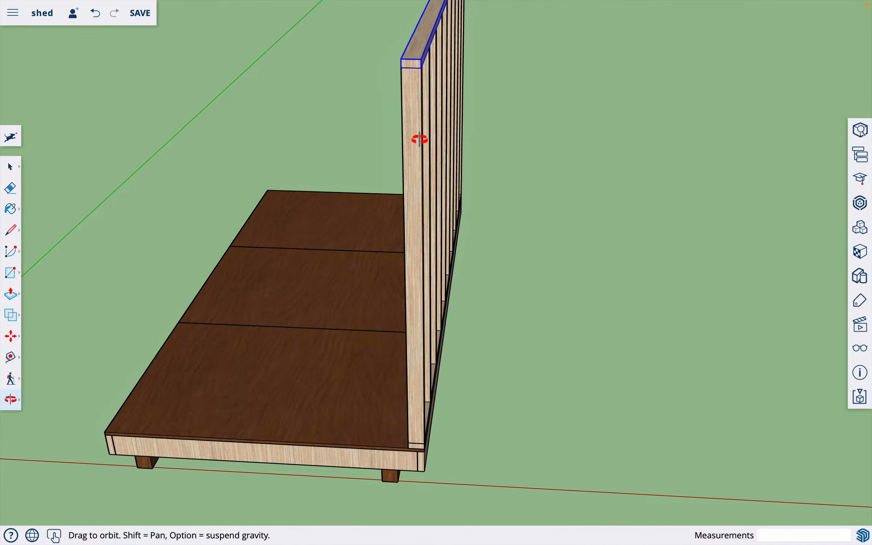
pyautogui.moveTo(420, 140); pyautogui.dragTo(655, 140, button='middle')
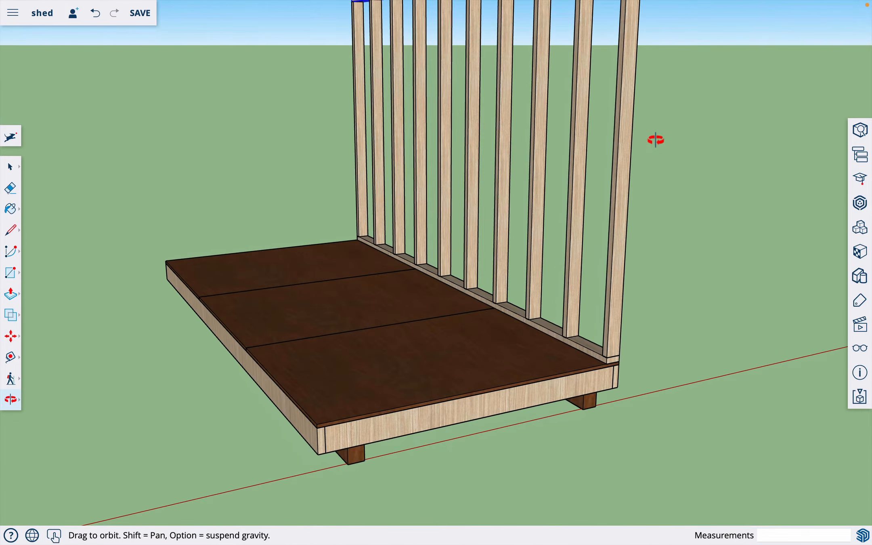
pyautogui.press('space')
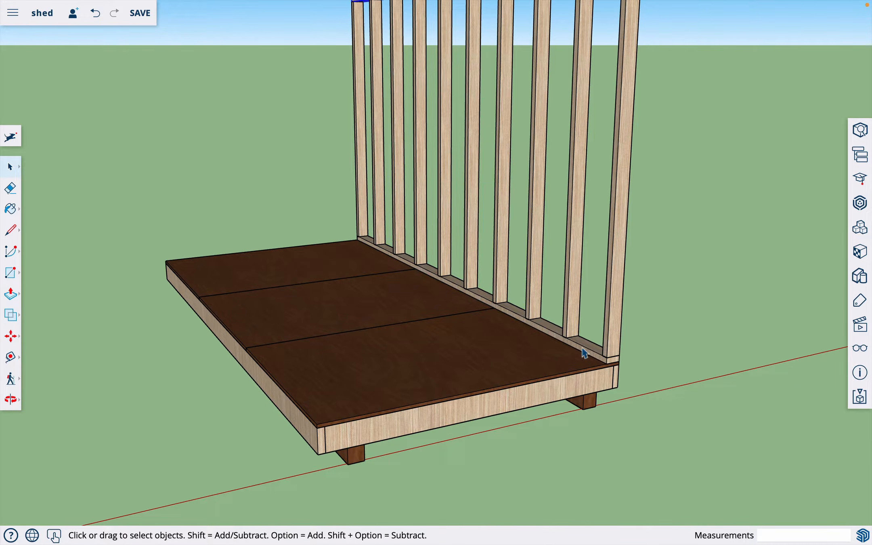
pyautogui.click(584, 353)
pyautogui.press('m')
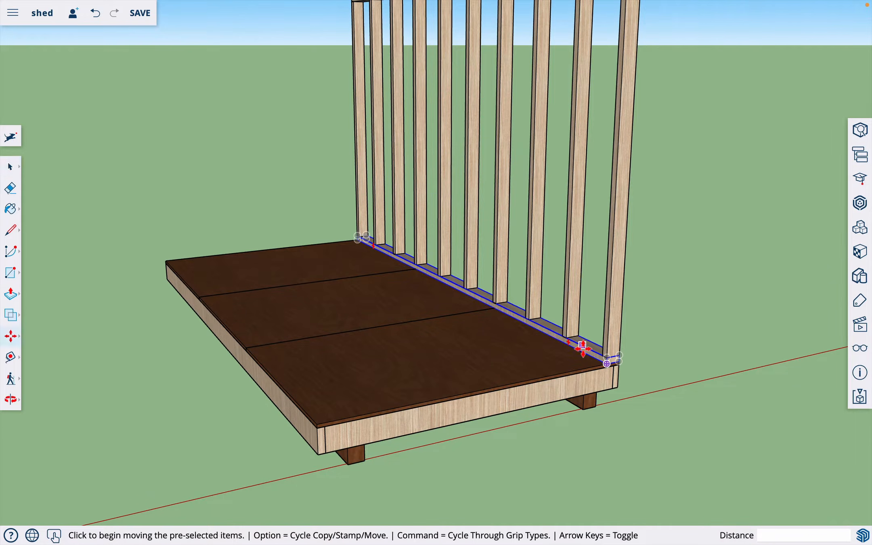
pyautogui.press('alt')
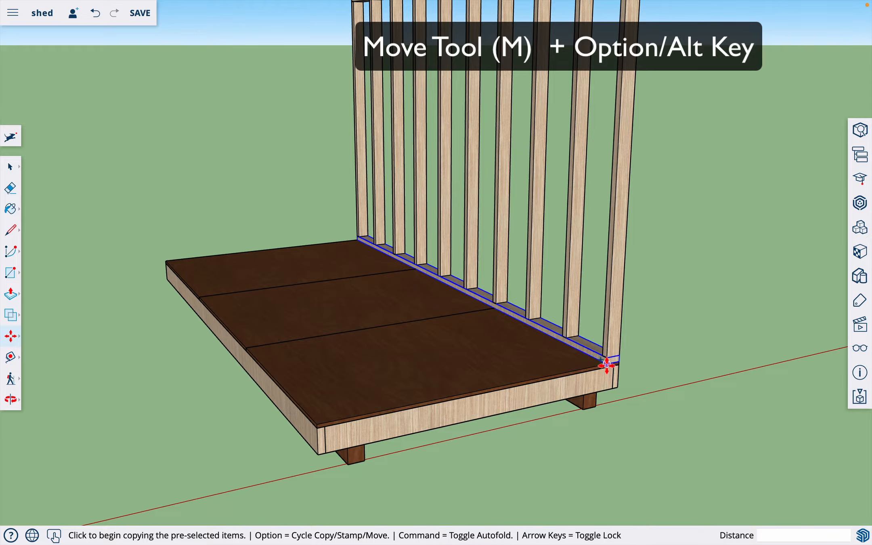
pyautogui.click(607, 364)
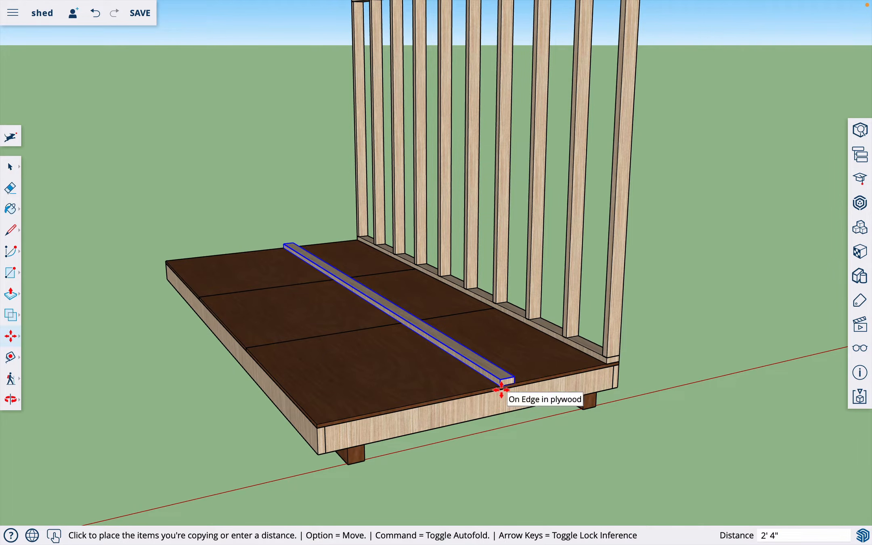
pyautogui.write('5')
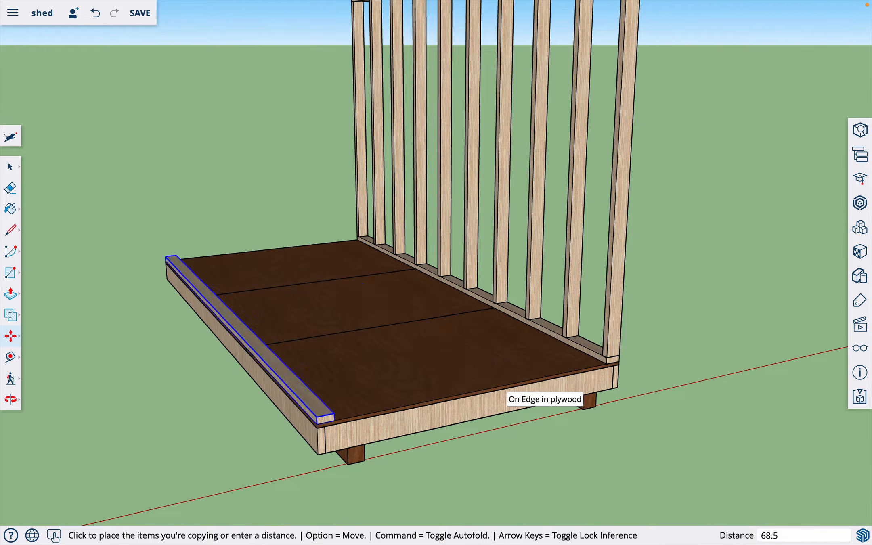
pyautogui.press('Return')
# Step: Outline a 1.5 x 3.5 inch stud footprint with lines on top of the new plate's end
pyautogui.press('o')
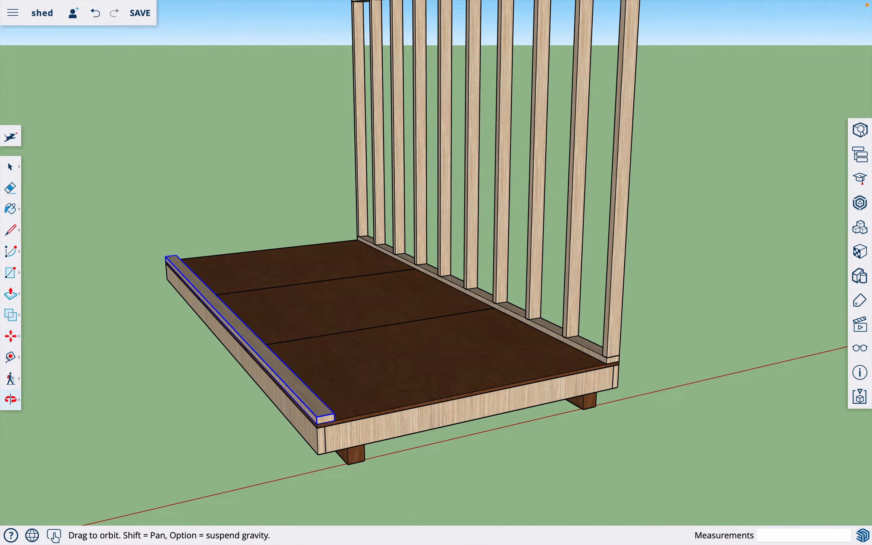
pyautogui.moveTo(403, 412); pyautogui.dragTo(291, 418)
pyautogui.moveTo(389, 341); pyautogui.dragTo(545, 471)
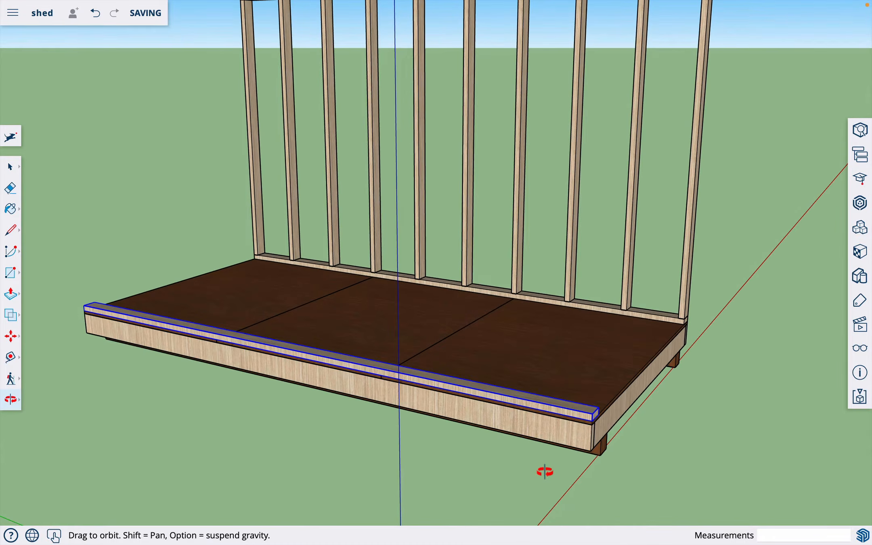
pyautogui.moveTo(570, 428); pyautogui.dragTo(604, 413)
pyautogui.press('space')
pyautogui.scroll(5, 597, 423)
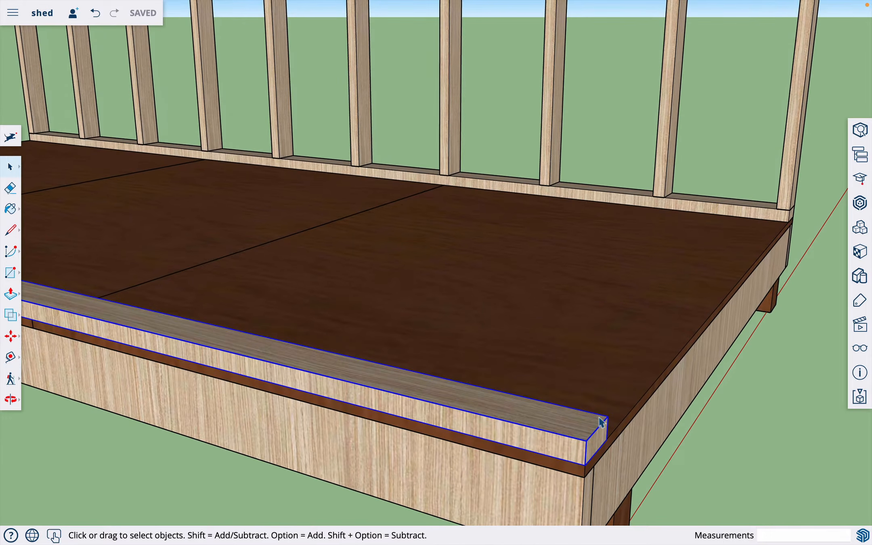
pyautogui.press('l')
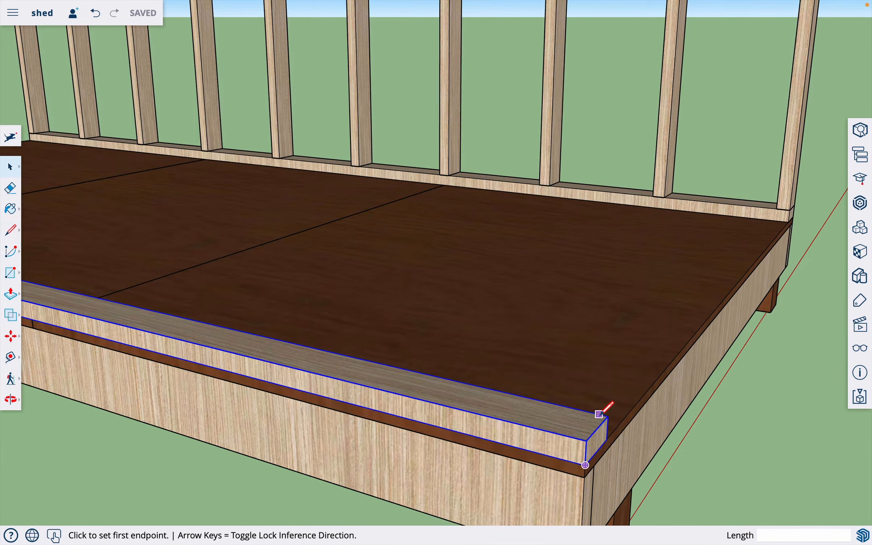
pyautogui.click(586, 440)
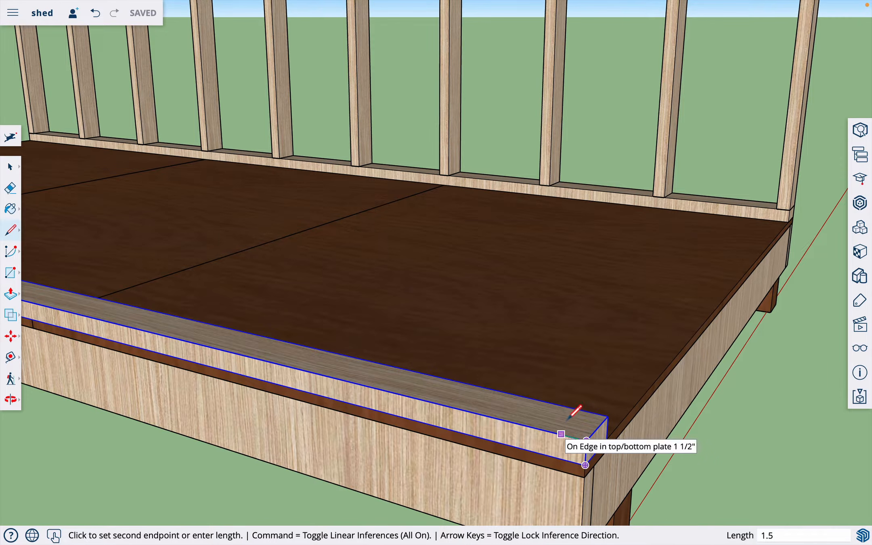
pyautogui.press('Return')
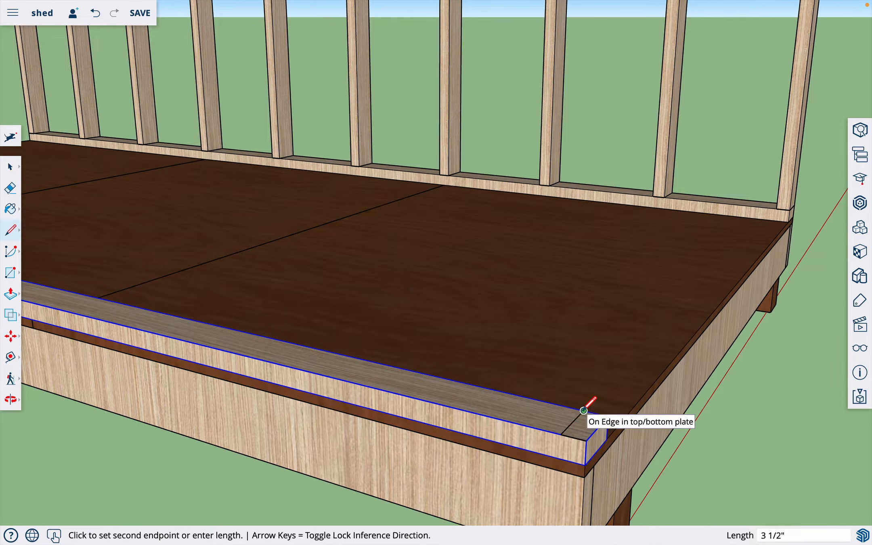
pyautogui.click(584, 411)
pyautogui.click(608, 417)
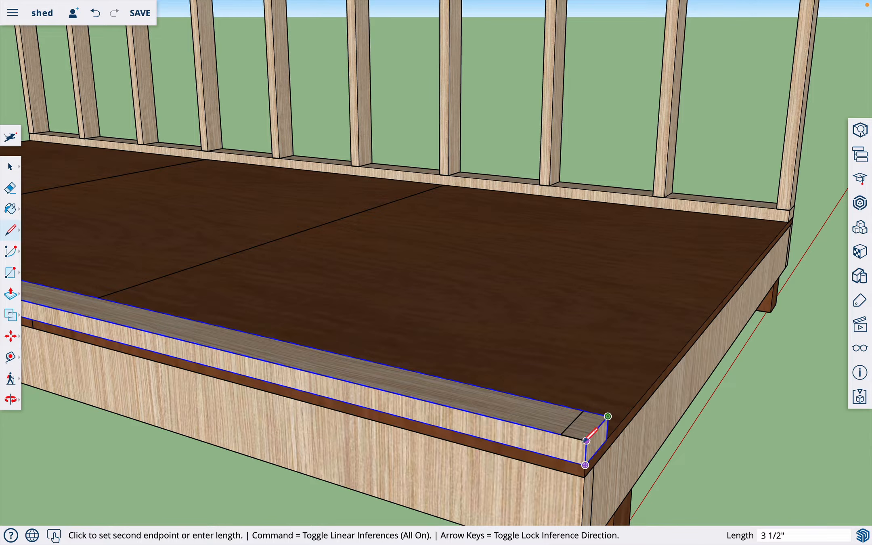
pyautogui.click(587, 440)
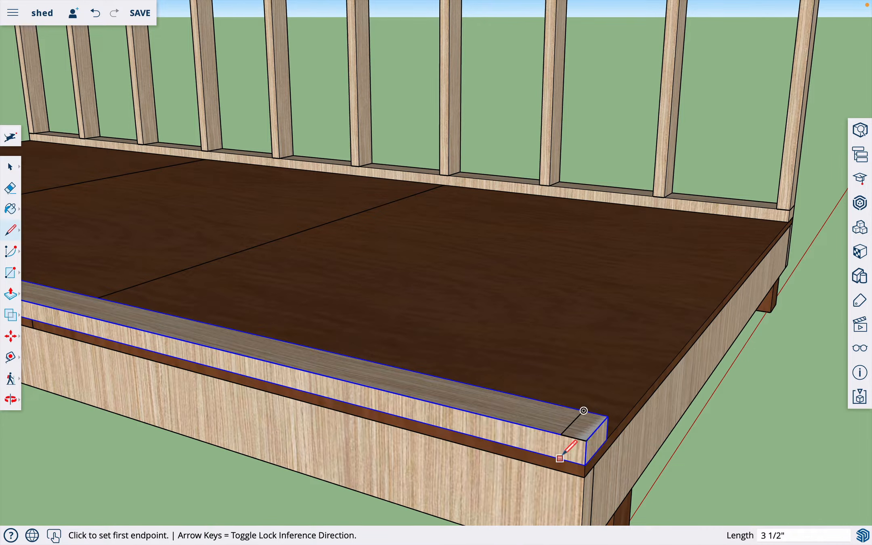
# Step: Paint the stud footprint with Formica Laminate Light and pull it up 70.5 inches into a stud
pyautogui.press('b')
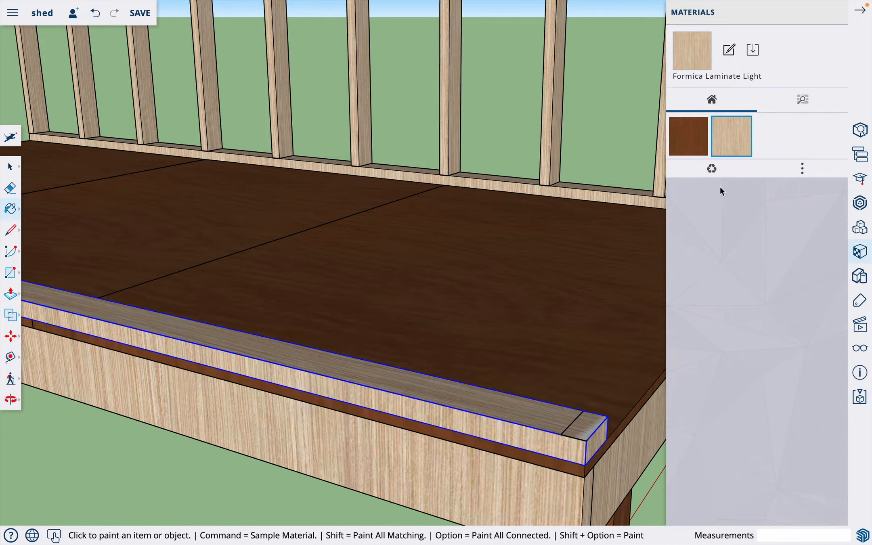
pyautogui.click(861, 10)
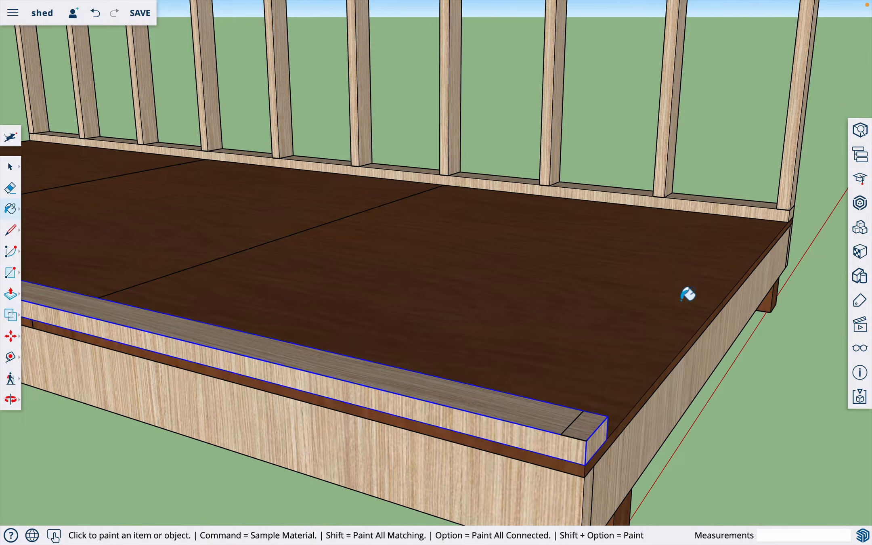
pyautogui.press('p')
pyautogui.click(587, 433)
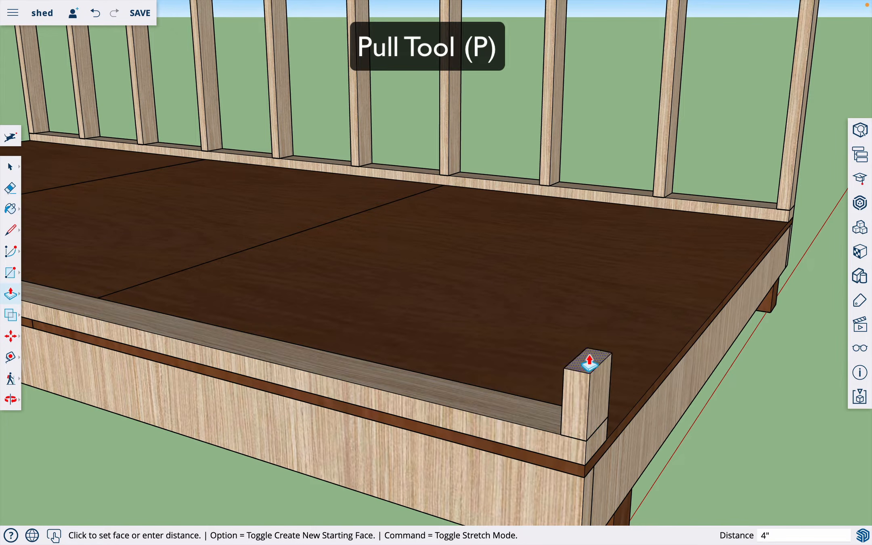
pyautogui.click(594, 310)
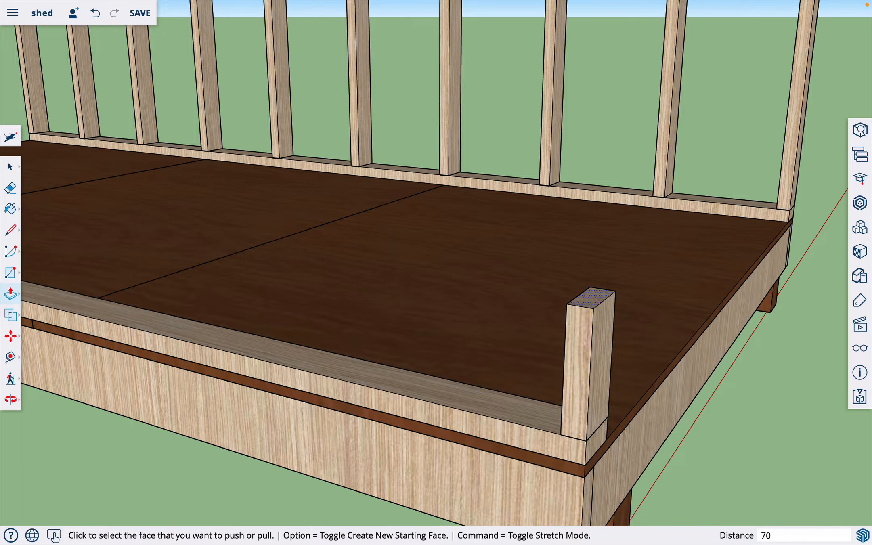
pyautogui.write('70.5')
pyautogui.press('Return')
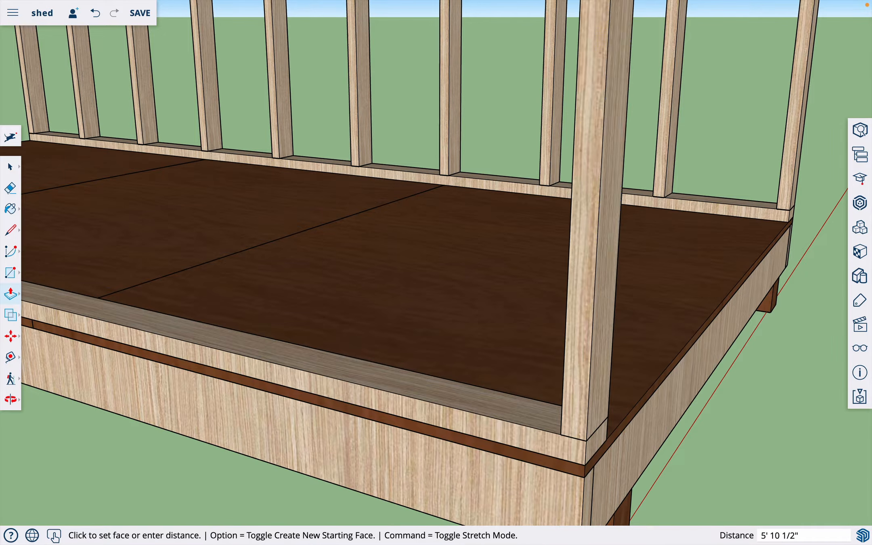
# Step: Turn the new stud at the plate's end into a component named "short stud"
pyautogui.scroll(-5, 600, 366)
pyautogui.scroll(-4, 601, 368)
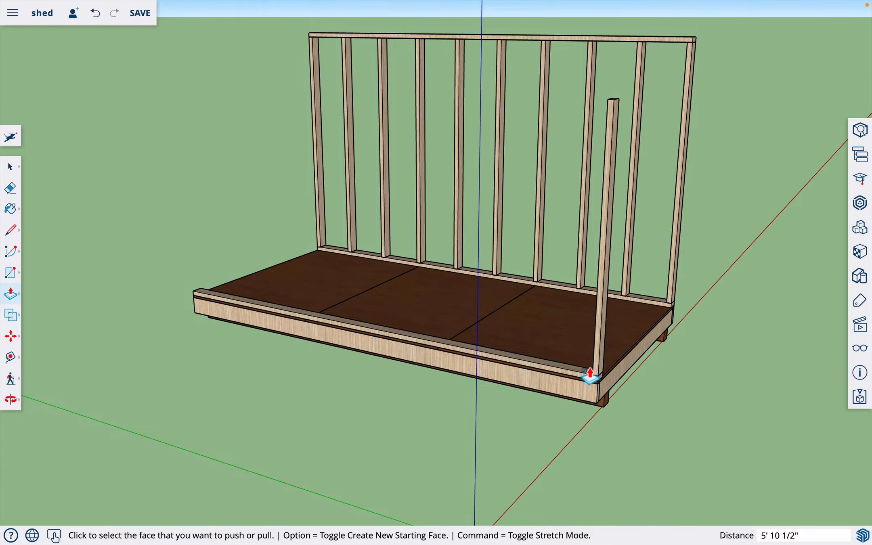
pyautogui.press('o')
pyautogui.moveTo(582, 375); pyautogui.dragTo(673, 390)
pyautogui.scroll(3, 650, 337)
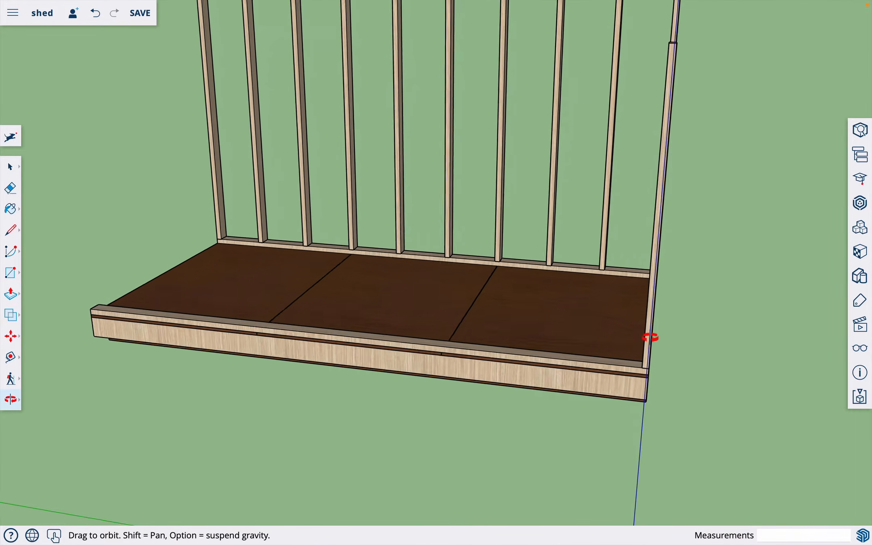
pyautogui.scroll(3, 649, 338)
pyautogui.moveTo(642, 347); pyautogui.dragTo(718, 350)
pyautogui.scroll(4, 708, 328)
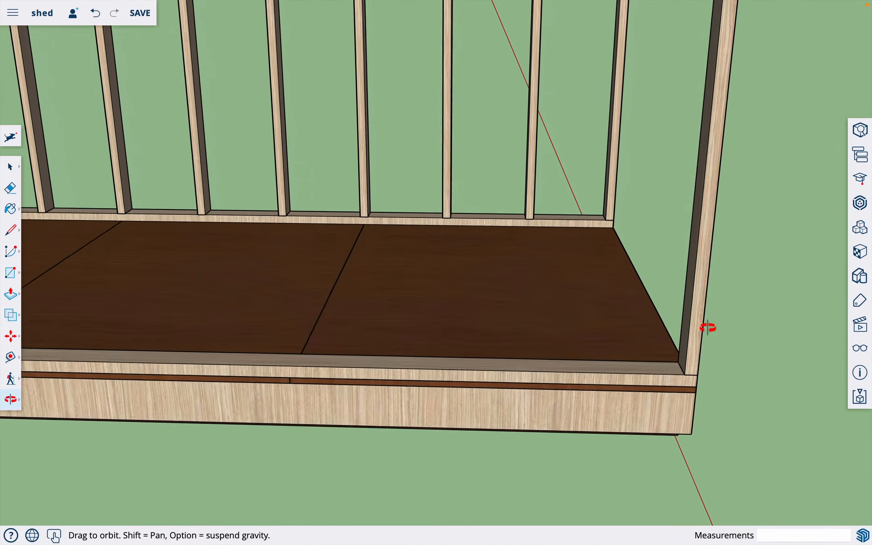
pyautogui.press('space')
pyautogui.click(697, 331)
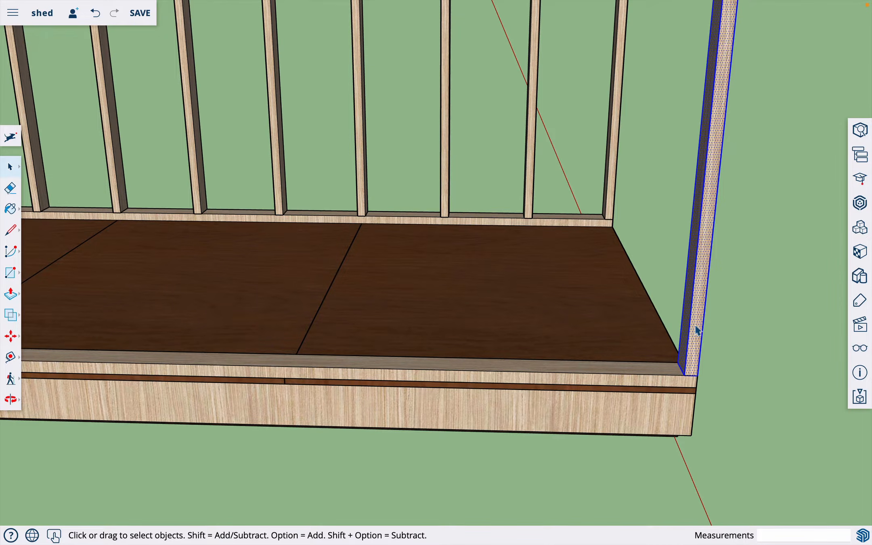
pyautogui.rightClick(698, 331)
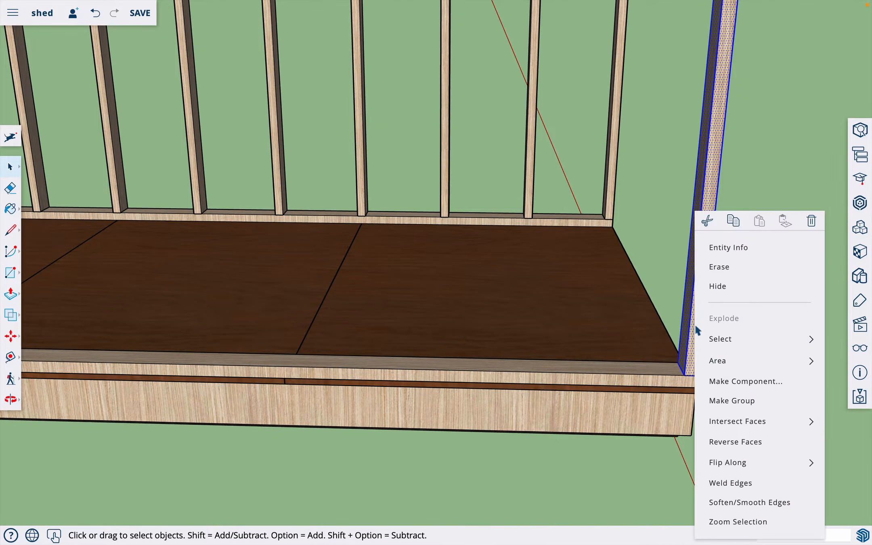
pyautogui.click(742, 389)
pyautogui.write('sh')
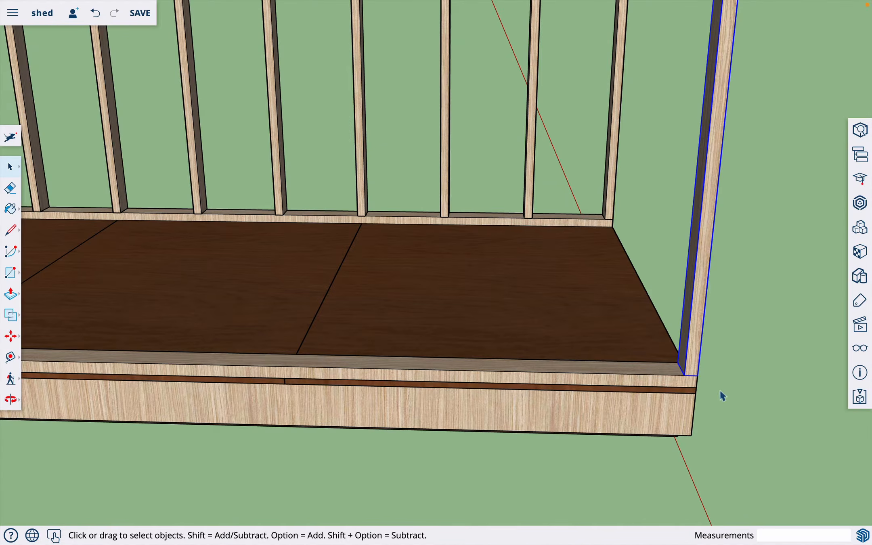
# Step: Copy the short stud 15.25 inches along the bottom plate
pyautogui.scroll(4, 687, 372)
pyautogui.press('m')
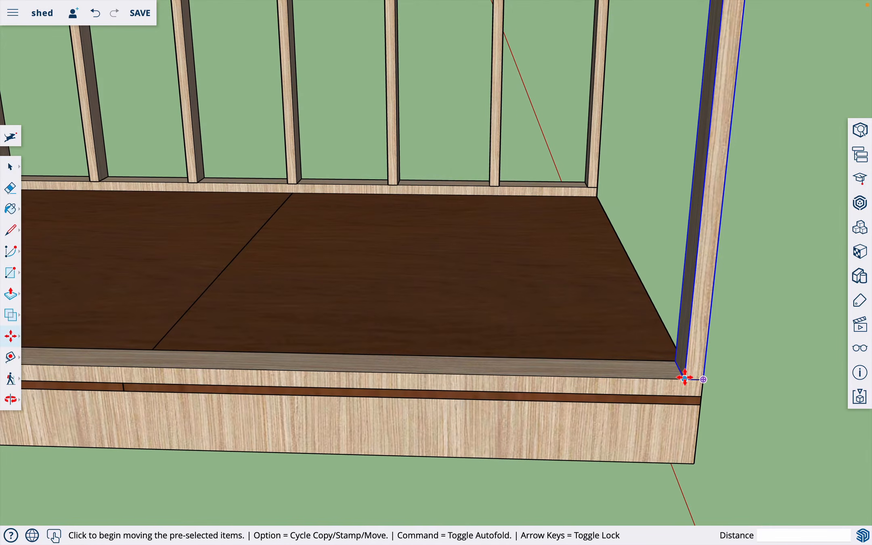
pyautogui.press('alt')
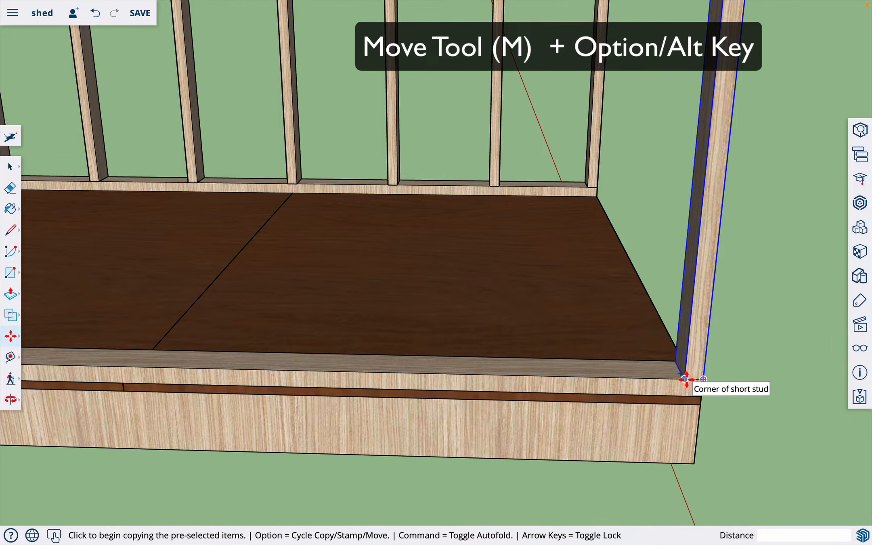
pyautogui.click(685, 378)
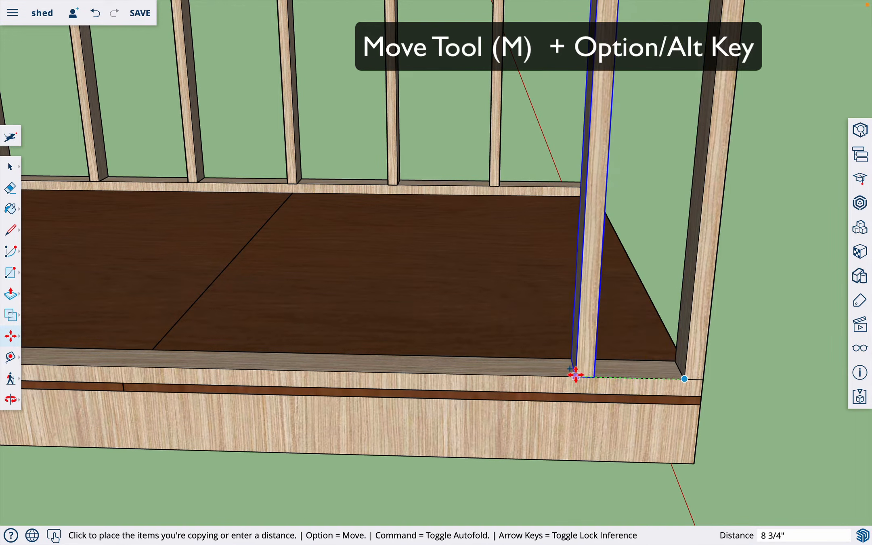
pyautogui.click(575, 374)
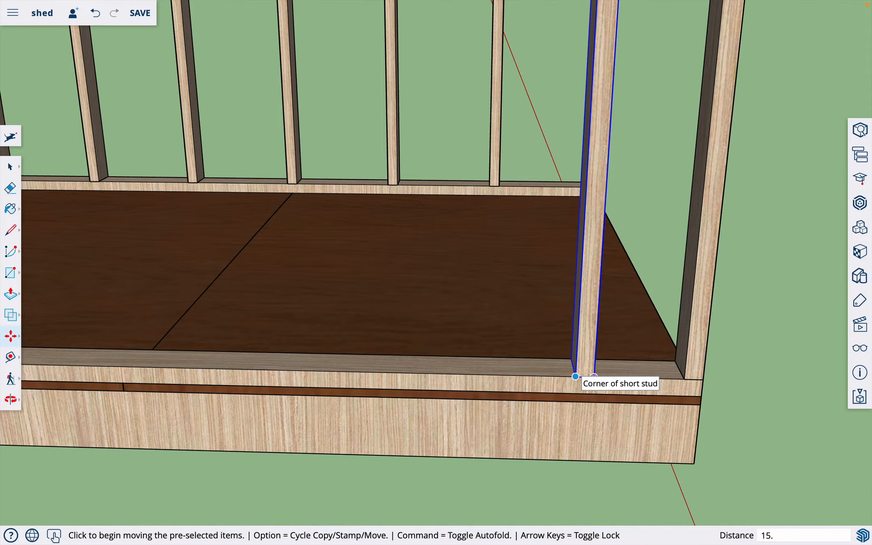
pyautogui.press('Return')
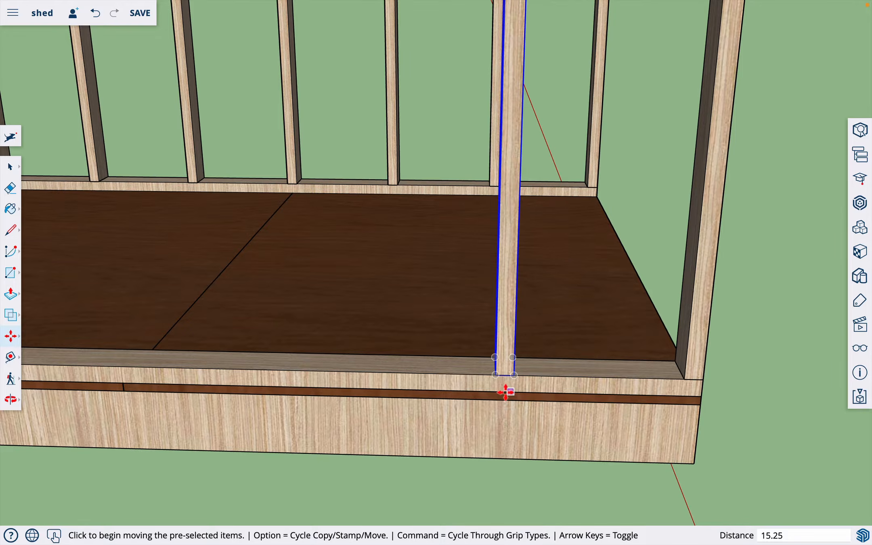
# Step: Copy the second short stud 16 inches along the plate and repeat it for eight copies in total
pyautogui.press('alt')
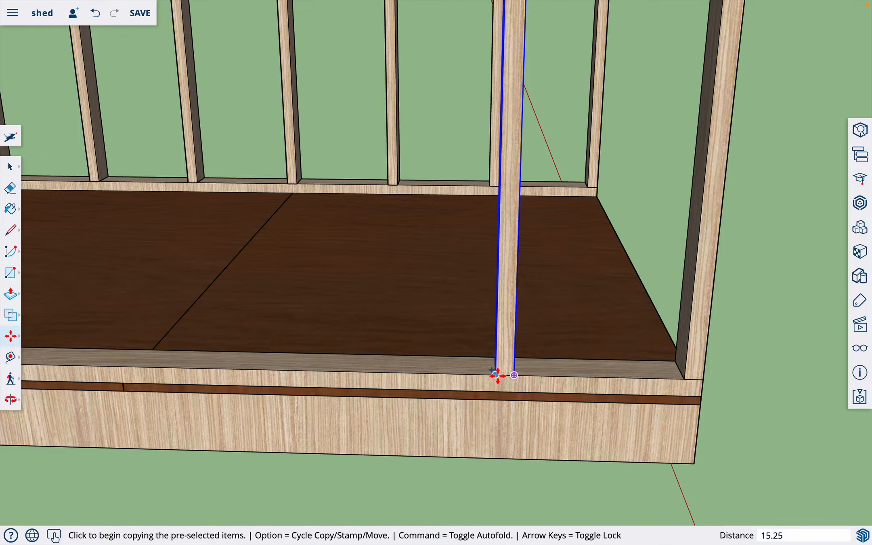
pyautogui.click(496, 374)
pyautogui.click(412, 372)
pyautogui.write('1')
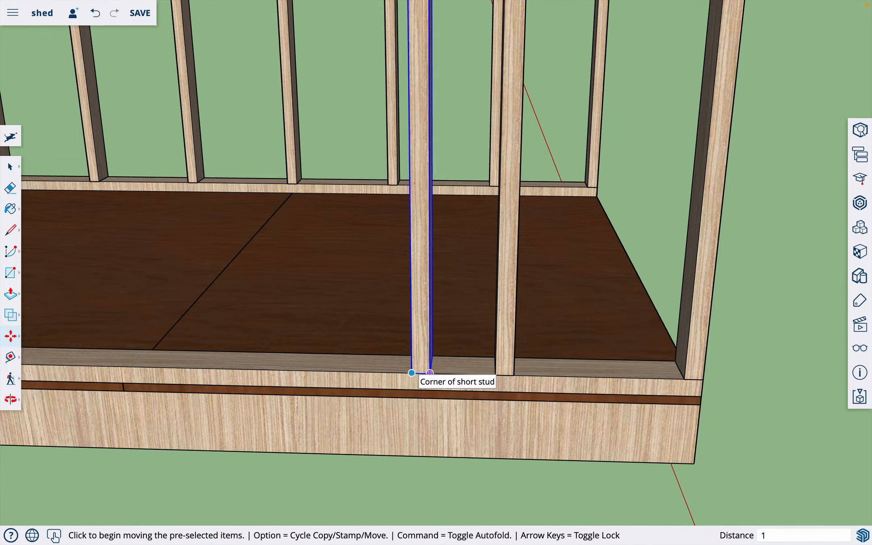
pyautogui.write('6')
pyautogui.press('Return')
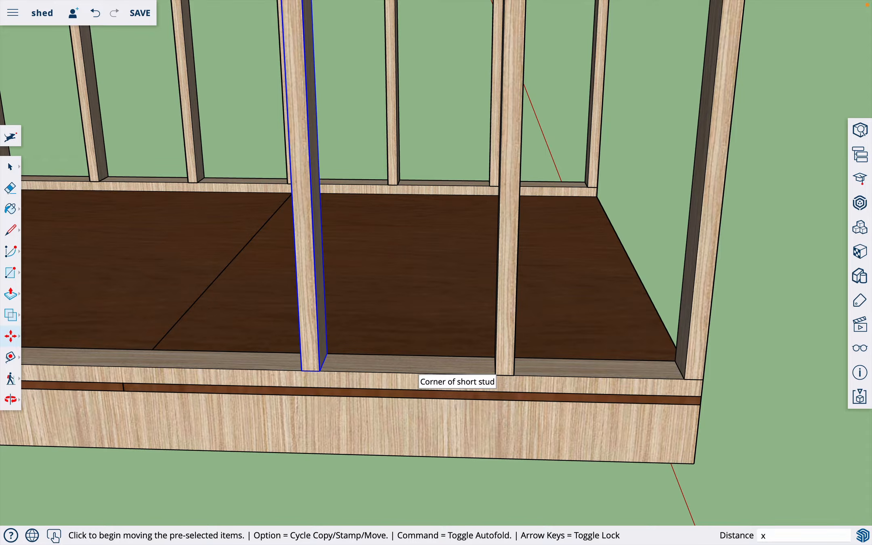
pyautogui.press('Return')
# Step: Move the last short stud at the plate's far end 3/4 inch inward along the plate
pyautogui.scroll(-6, 448, 449)
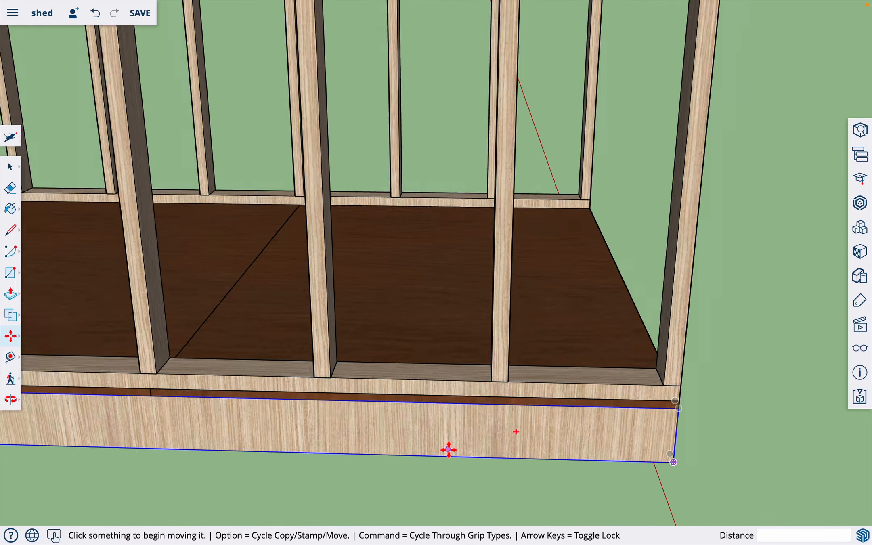
pyautogui.press('o')
pyautogui.moveTo(317, 453); pyautogui.dragTo(260, 476)
pyautogui.scroll(10, 286, 473)
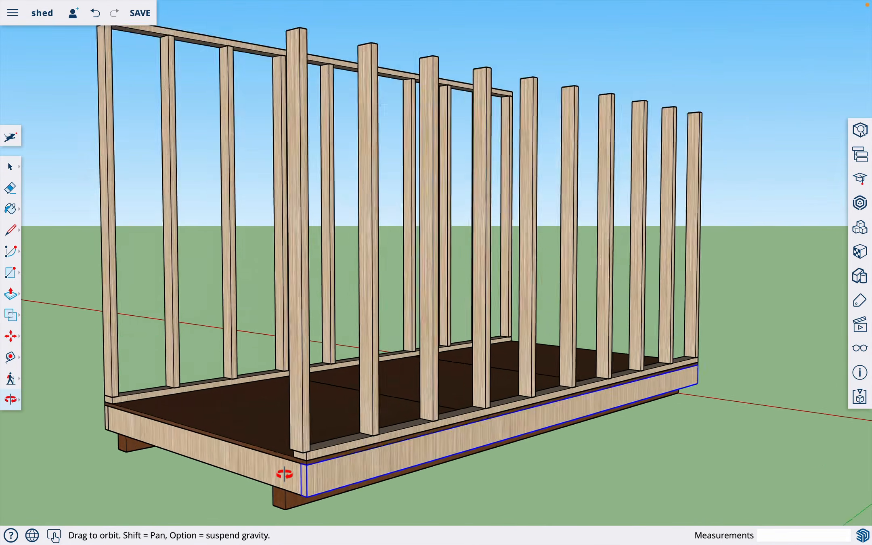
pyautogui.press('m')
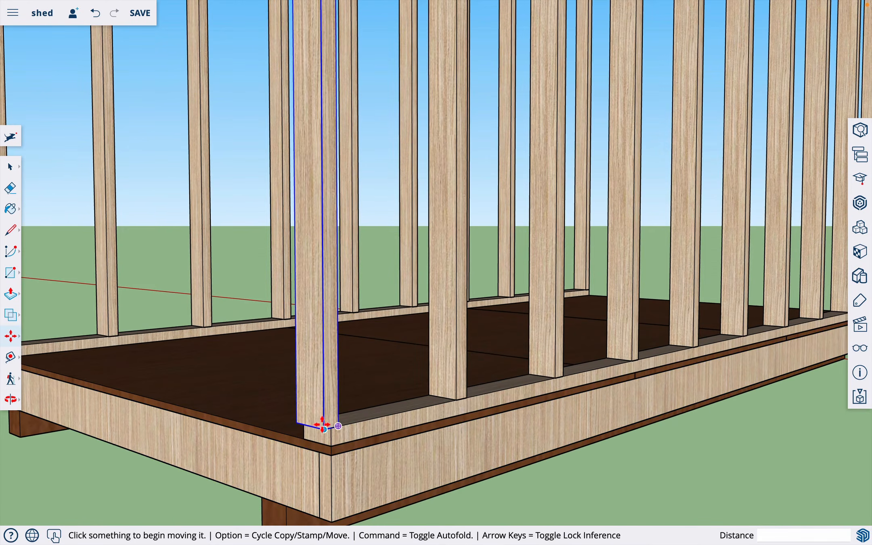
pyautogui.click(338, 425)
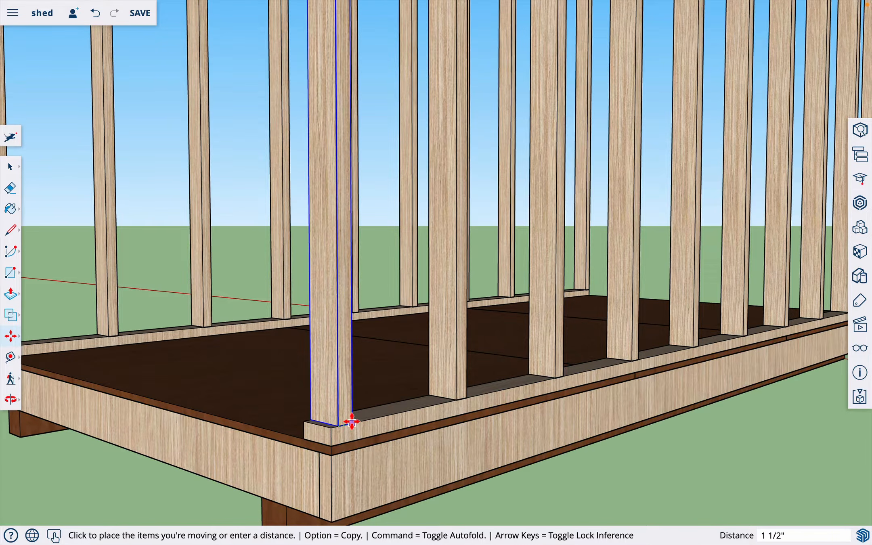
pyautogui.click(351, 422)
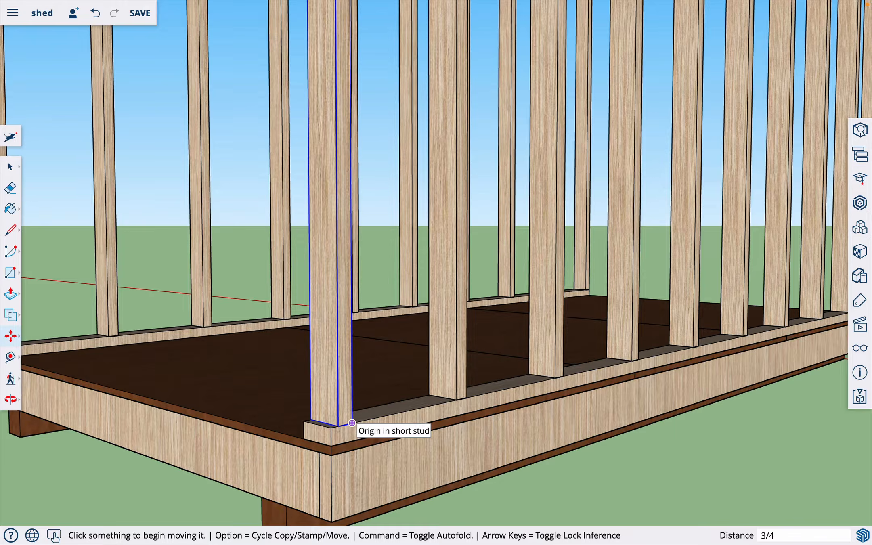
pyautogui.press('super+z')
# Step: Copy the short wall's bottom plate 70.5 inches straight up to the tops of the short studs
pyautogui.scroll(-10, 398, 521)
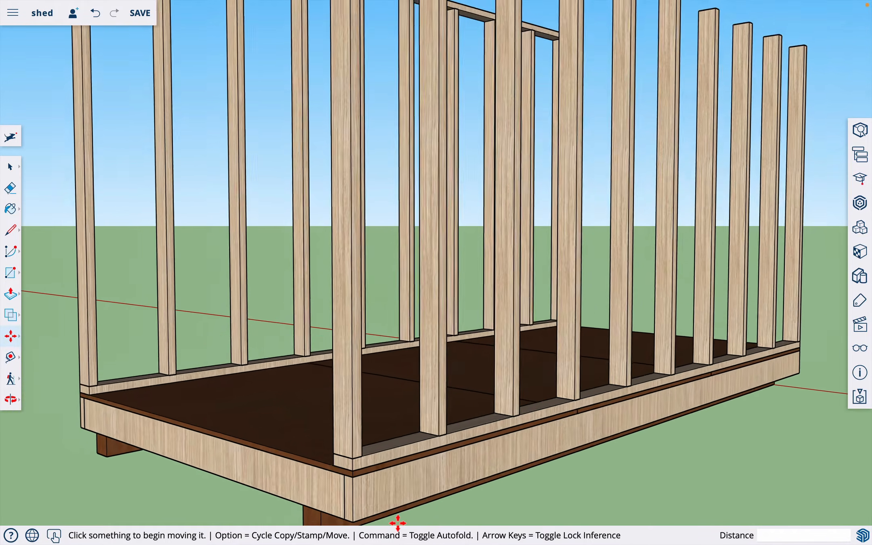
pyautogui.press('o')
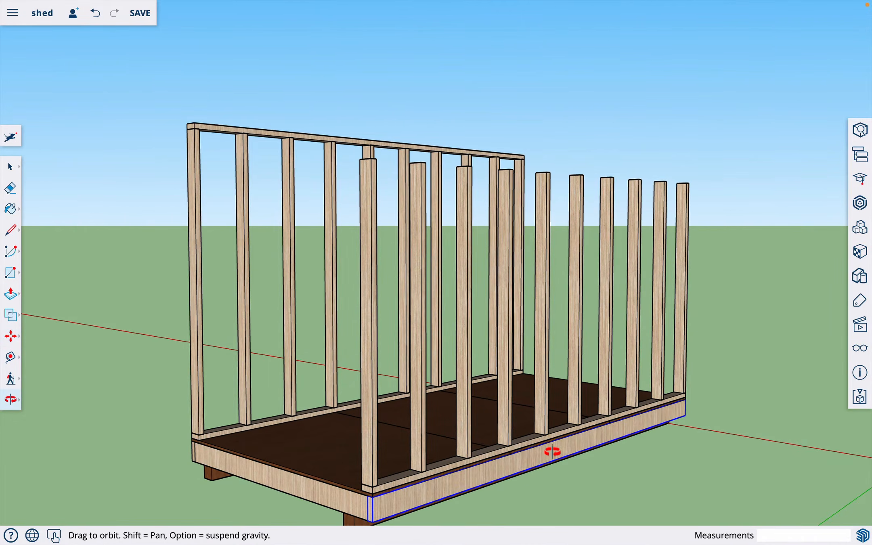
pyautogui.moveTo(554, 454); pyautogui.dragTo(147, 421)
pyautogui.moveTo(265, 428); pyautogui.dragTo(424, 410)
pyautogui.press('space')
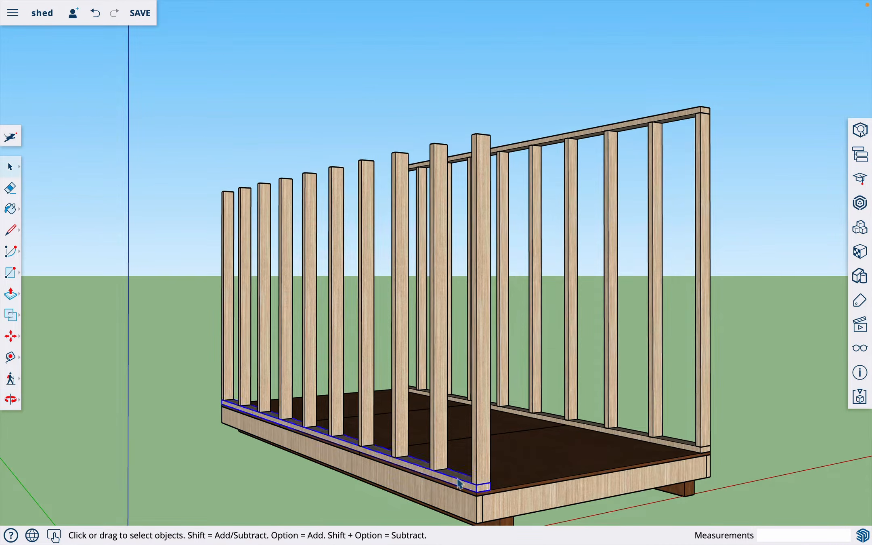
pyautogui.press('m')
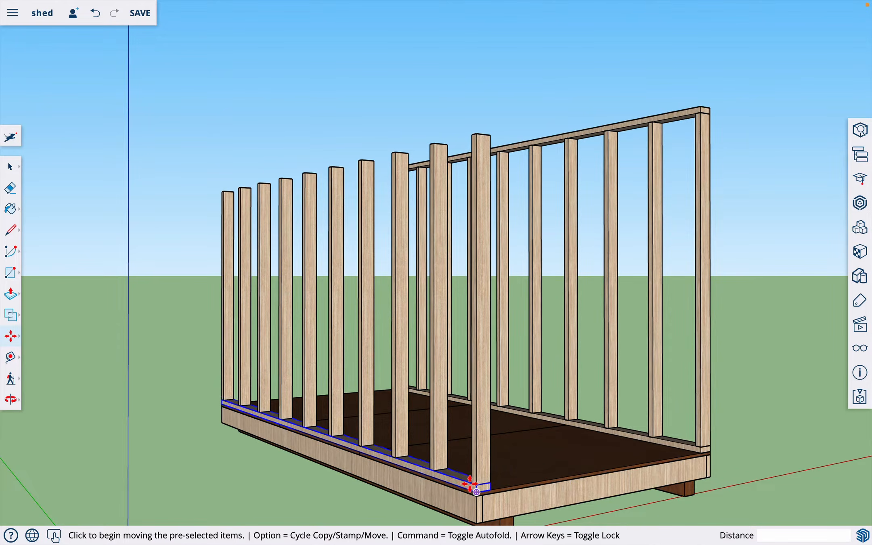
pyautogui.press('alt')
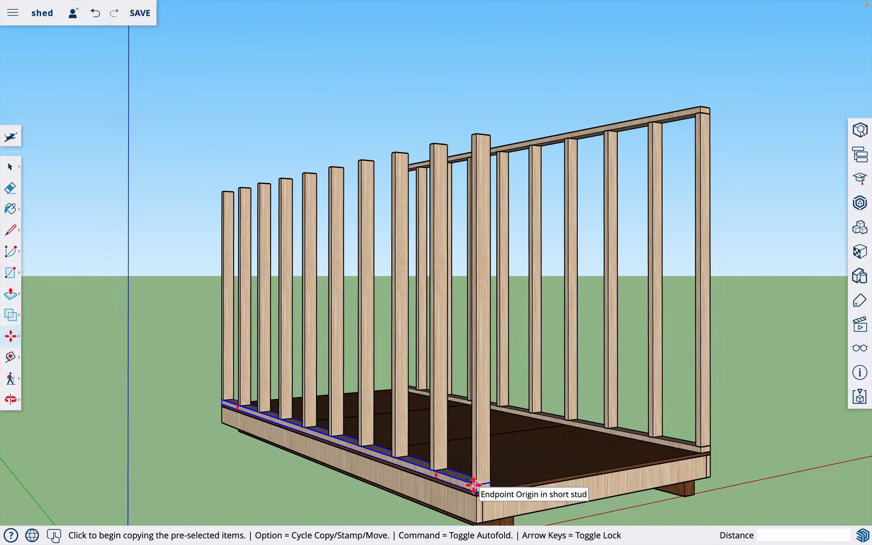
pyautogui.scroll(5, 475, 484)
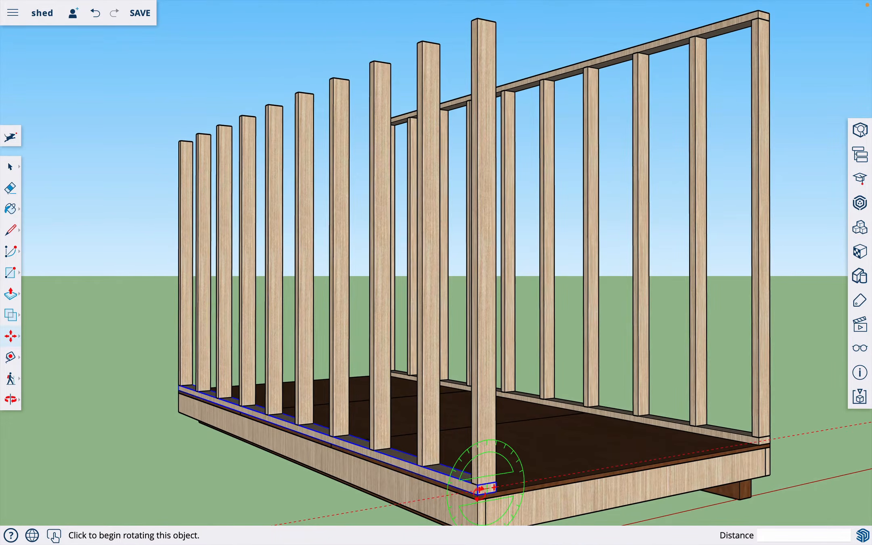
pyautogui.scroll(3, 477, 486)
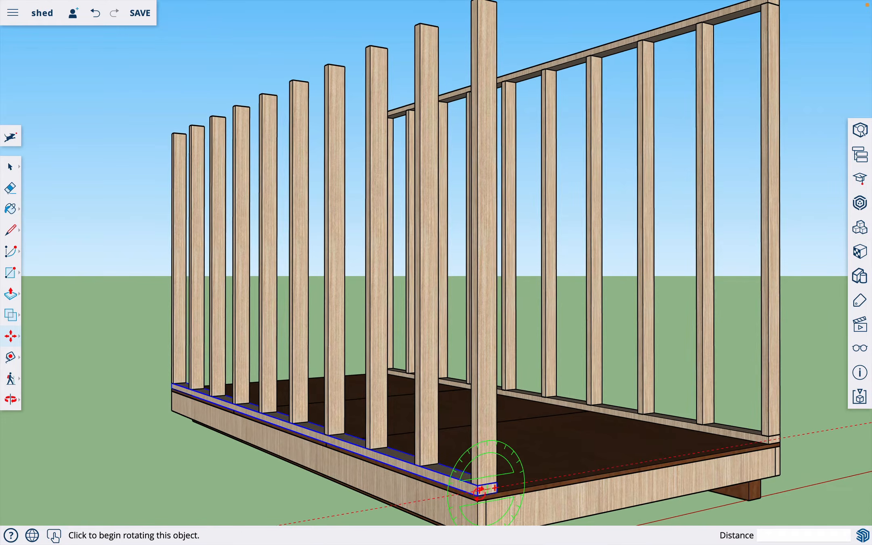
pyautogui.click(477, 486)
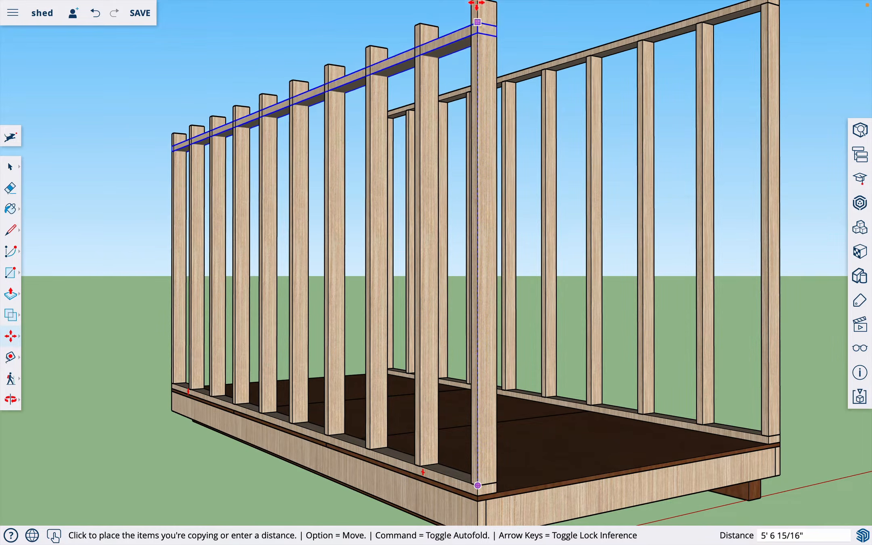
pyautogui.click(478, 5)
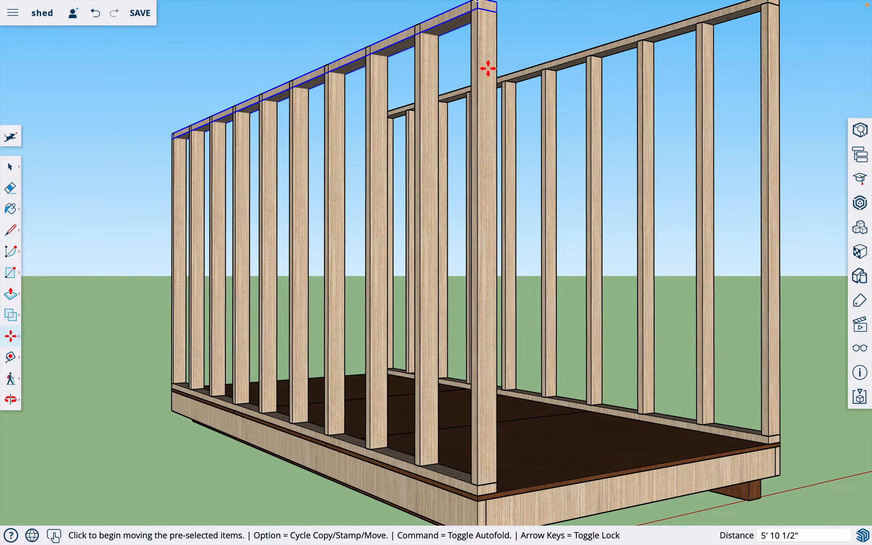
# Step: Move the copied plate up 1.5 inches so it rests on top of the short studs
pyautogui.press('o')
pyautogui.moveTo(487, 69); pyautogui.dragTo(496, 111)
pyautogui.scroll(5, 497, 76)
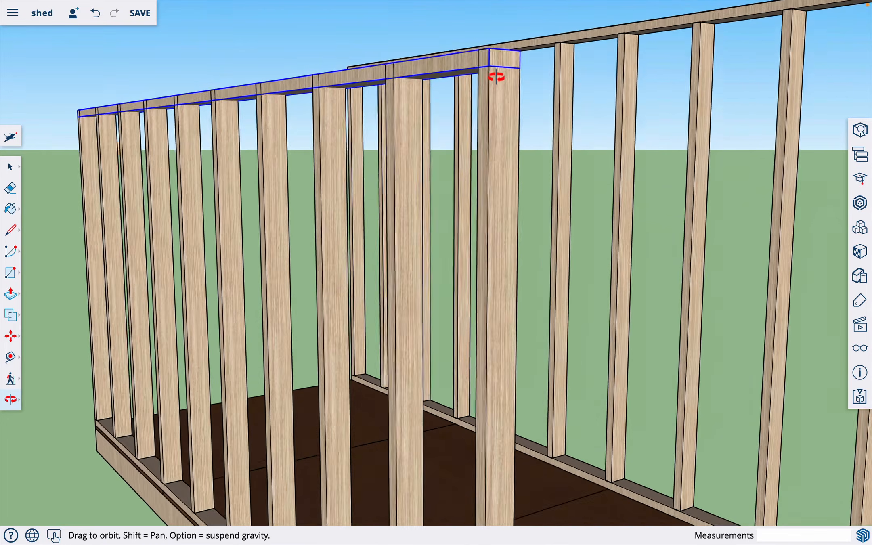
pyautogui.press('m')
pyautogui.click(488, 62)
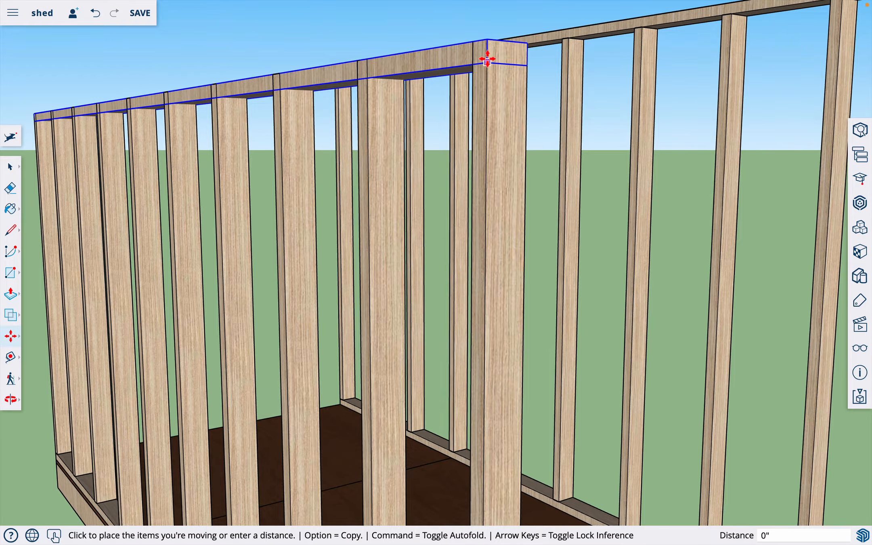
pyautogui.click(487, 59)
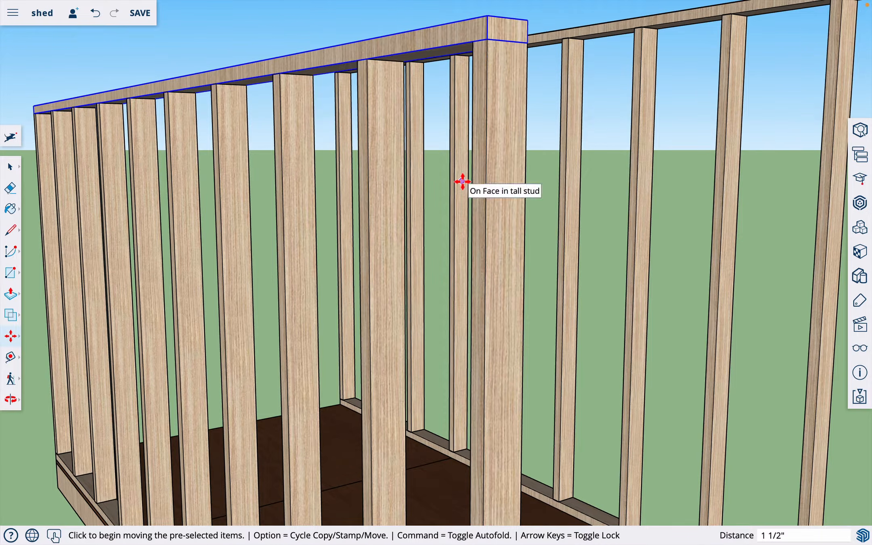
# Step: Examine both framed long walls and the open ends of the shed from several sides
pyautogui.press('o')
pyautogui.moveTo(438, 192); pyautogui.dragTo(385, 261)
pyautogui.scroll(-10, 402, 220)
pyautogui.scroll(6, 401, 317)
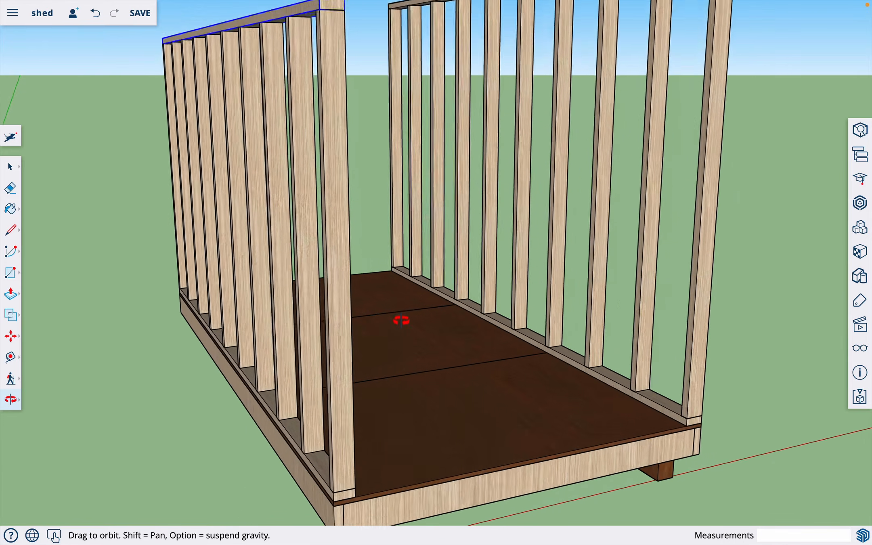
pyautogui.scroll(-3, 401, 317)
pyautogui.moveTo(337, 323); pyautogui.dragTo(274, 352)
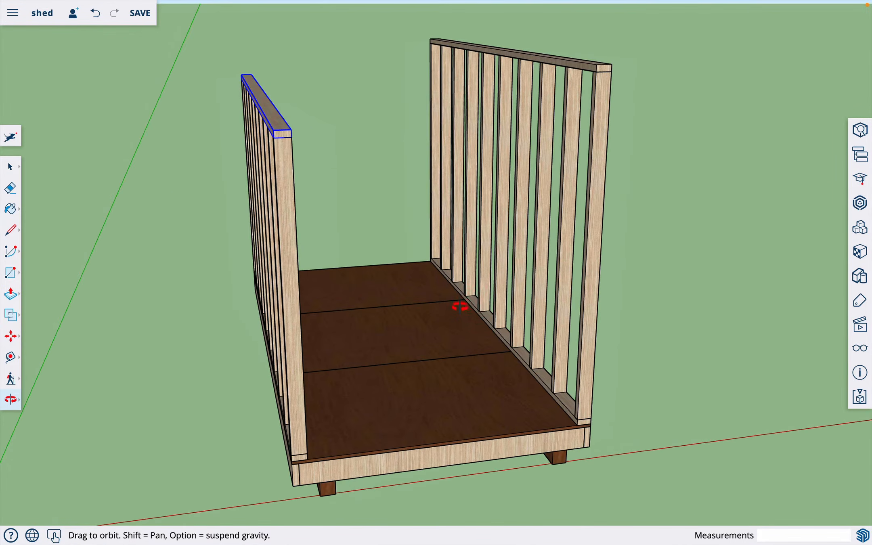
pyautogui.moveTo(460, 307); pyautogui.dragTo(405, 267)
pyautogui.moveTo(469, 258); pyautogui.dragTo(494, 172)
pyautogui.moveTo(339, 256); pyautogui.dragTo(265, 219)
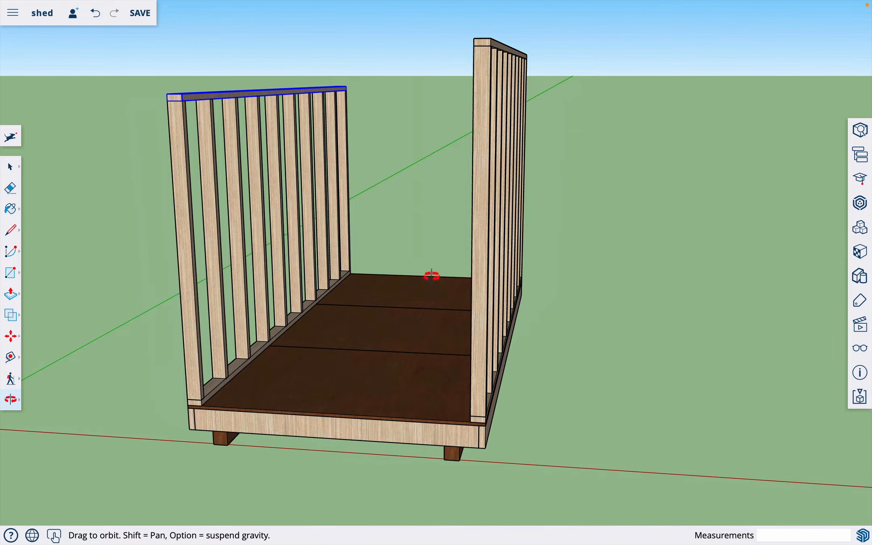
# Step: Measure the clear distance between the two side walls' bottom plates at the open end of the shed floor
pyautogui.moveTo(431, 276); pyautogui.dragTo(406, 302)
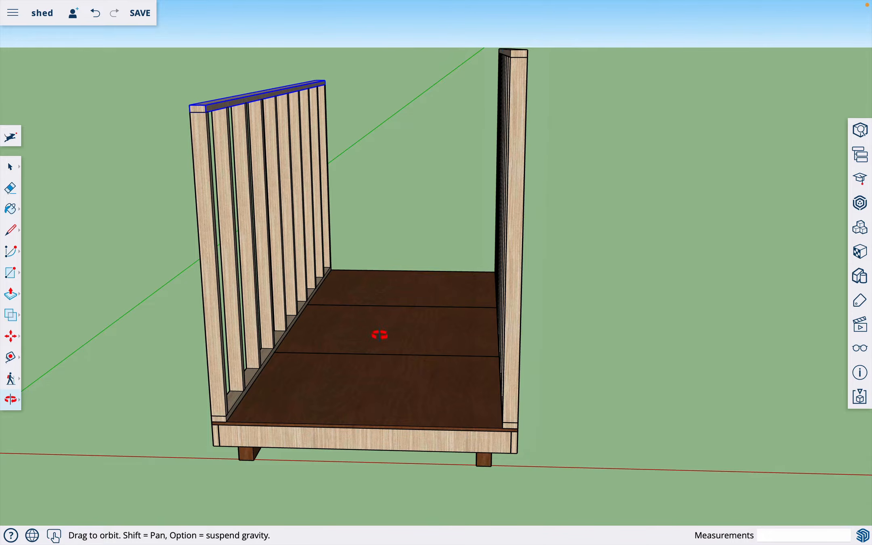
pyautogui.moveTo(380, 334); pyautogui.dragTo(311, 356)
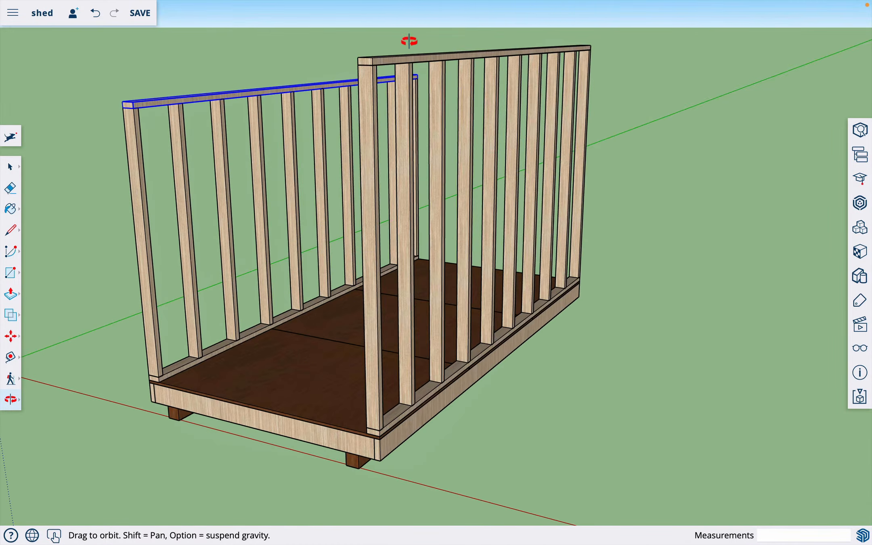
pyautogui.moveTo(300, 311); pyautogui.dragTo(397, 309)
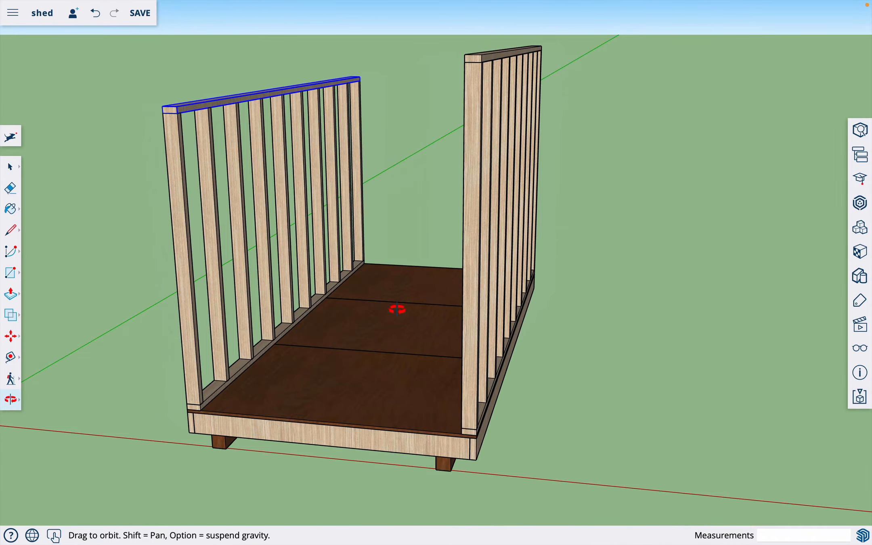
pyautogui.moveTo(398, 309); pyautogui.dragTo(447, 326)
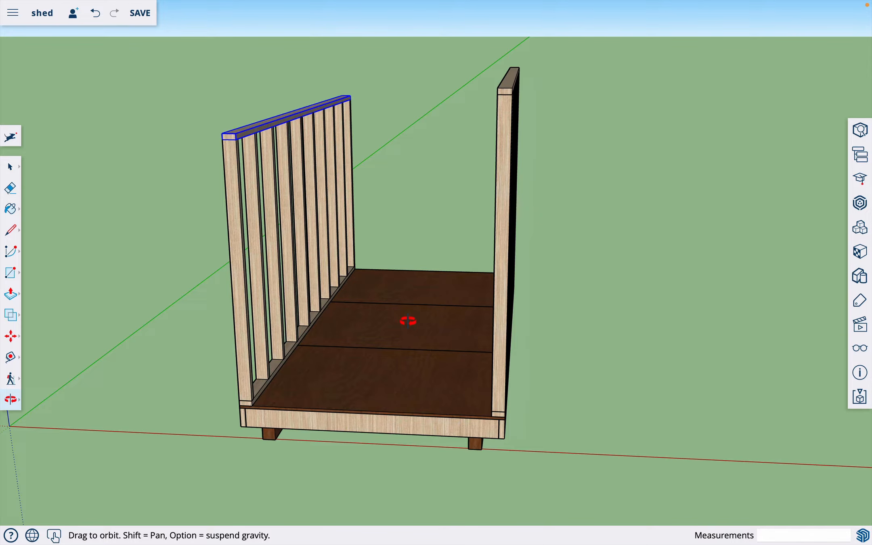
pyautogui.moveTo(502, 328); pyautogui.dragTo(311, 347)
pyautogui.moveTo(518, 310); pyautogui.dragTo(206, 362)
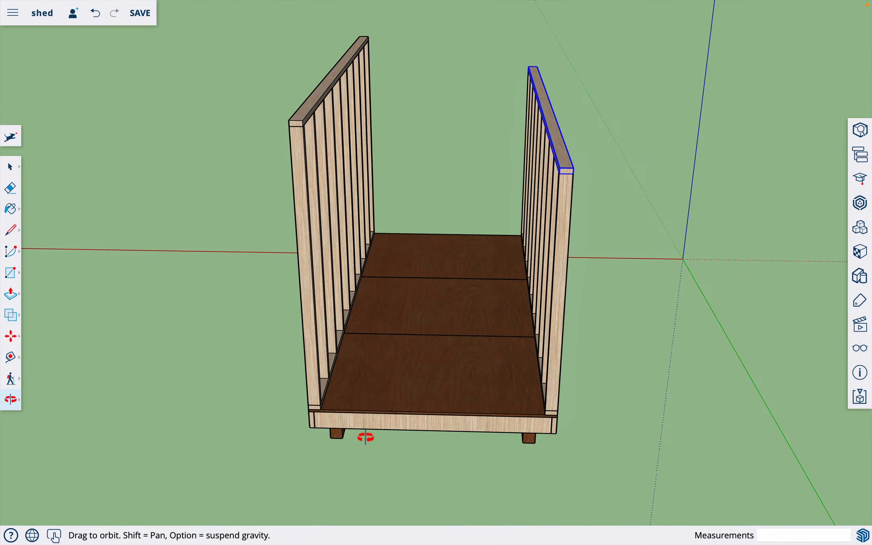
pyautogui.scroll(5, 365, 437)
pyautogui.press('t')
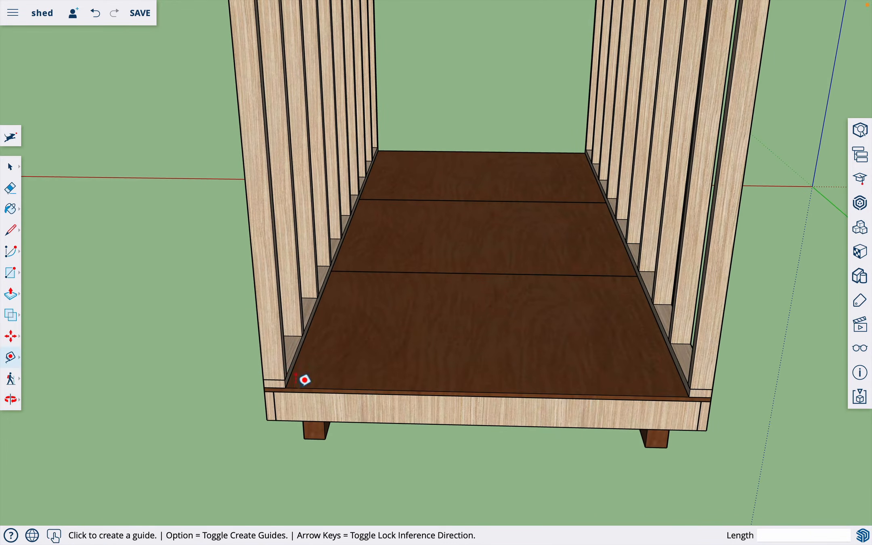
pyautogui.scroll(3, 302, 378)
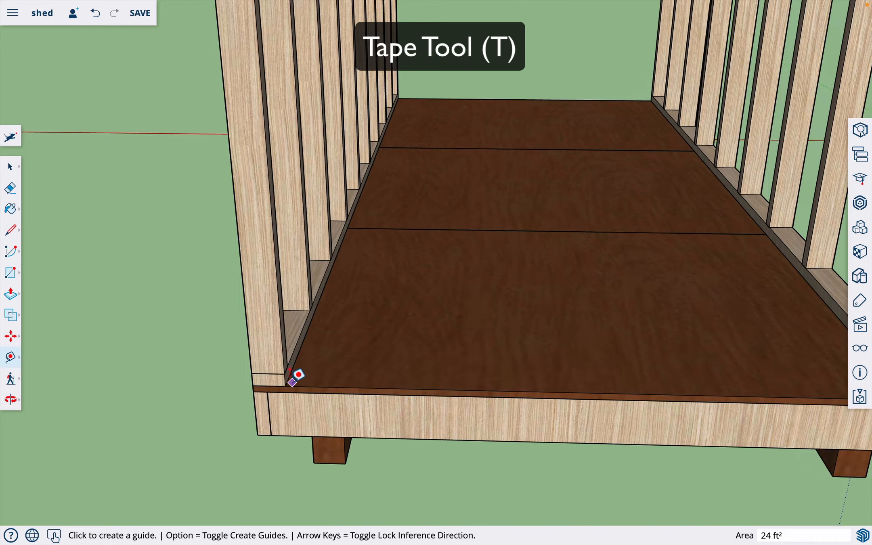
pyautogui.click(293, 379)
pyautogui.scroll(-5, 292, 377)
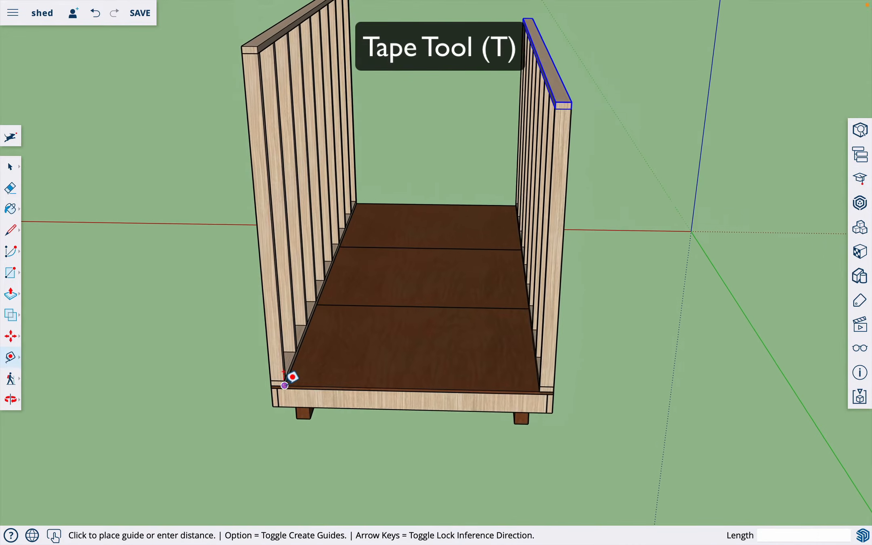
pyautogui.scroll(6, 542, 377)
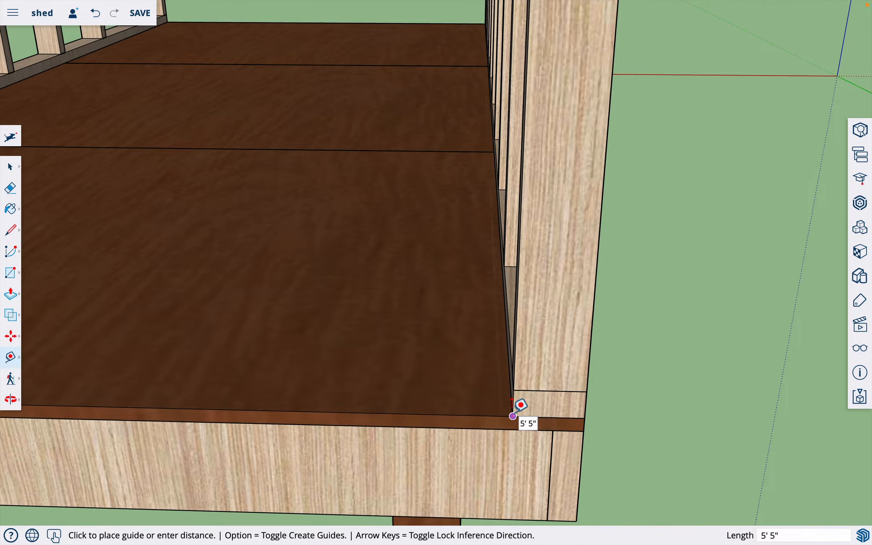
pyautogui.scroll(-10, 521, 405)
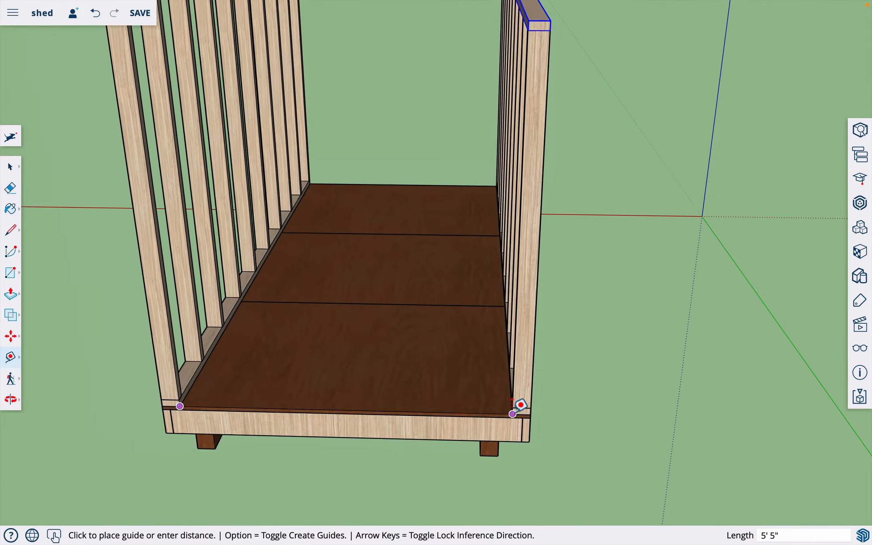
pyautogui.press('space')
# Step: Draw a 3.5" by 1 1/2" rectangle on the inner face of the taller wall's bottom plate, at its open-end corner
pyautogui.scroll(5, 210, 407)
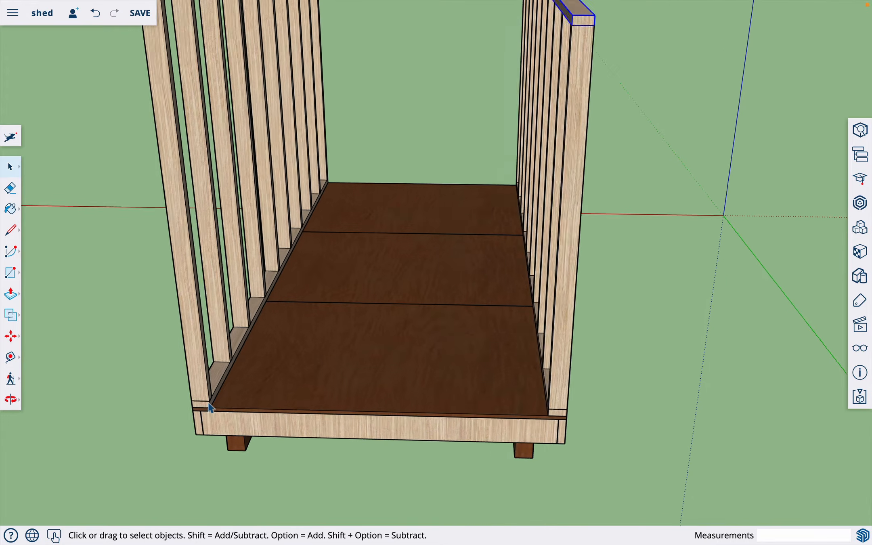
pyautogui.scroll(6, 210, 407)
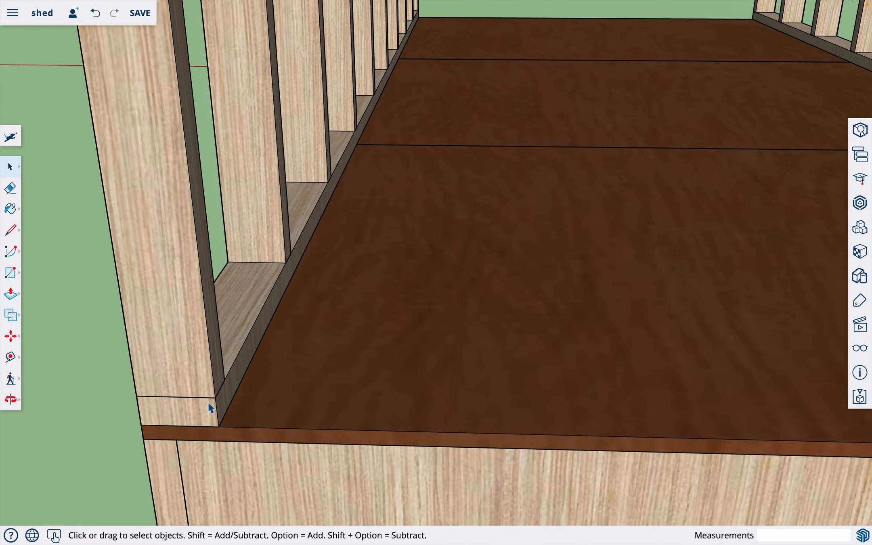
pyautogui.moveTo(210, 406); pyautogui.dragTo(170, 375, button='middle')
pyautogui.press('l')
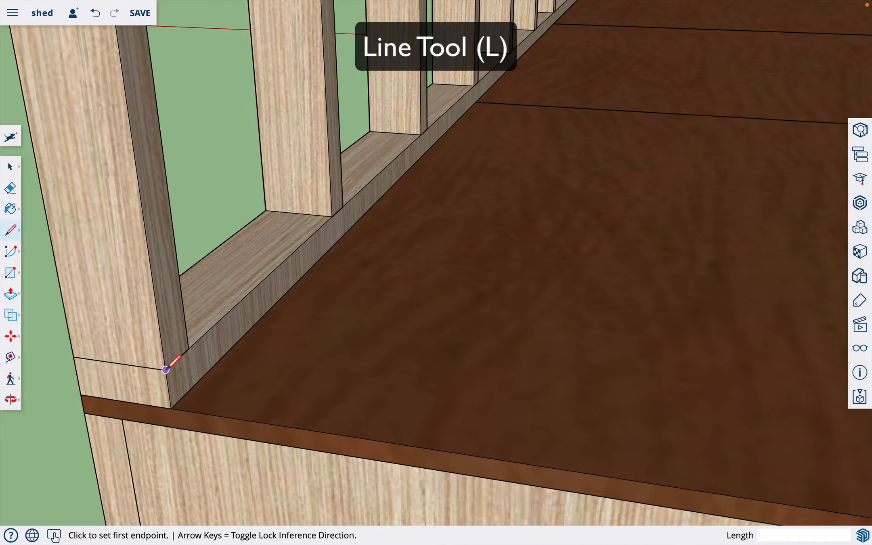
pyautogui.click(165, 369)
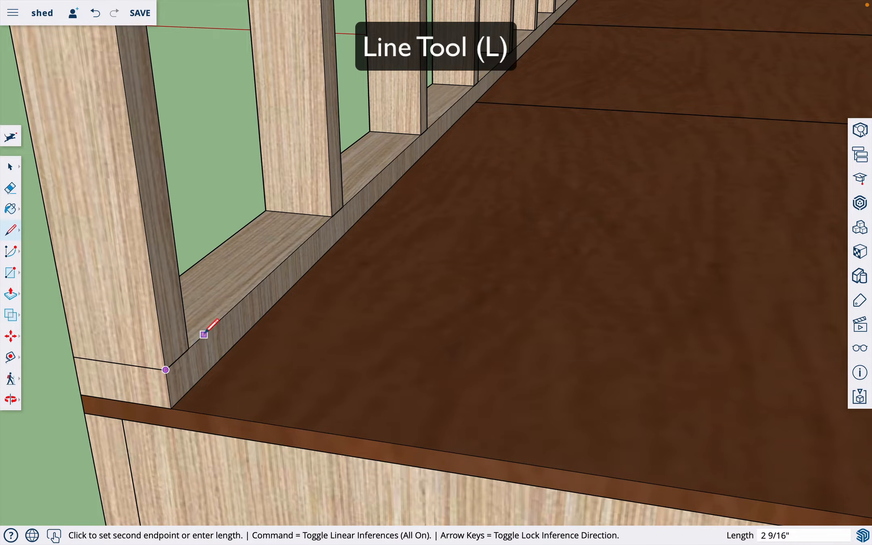
pyautogui.write('3.5')
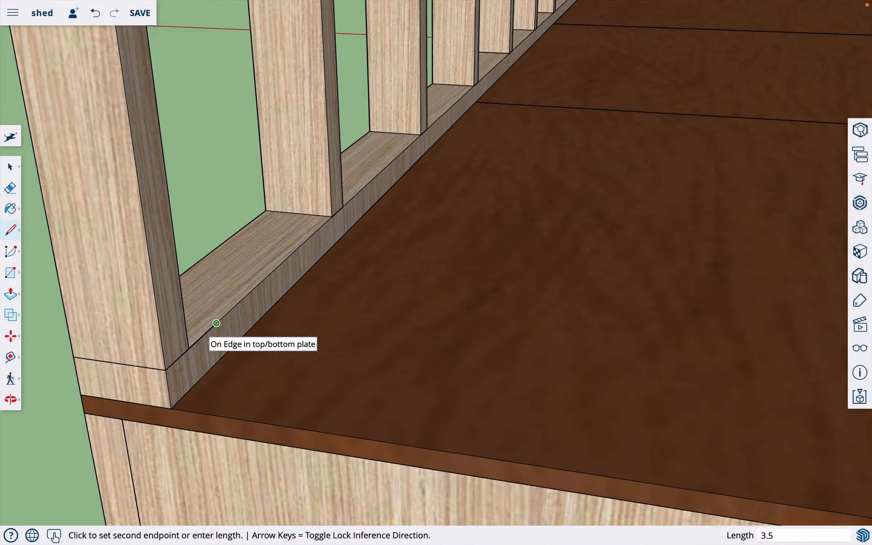
pyautogui.press('Return')
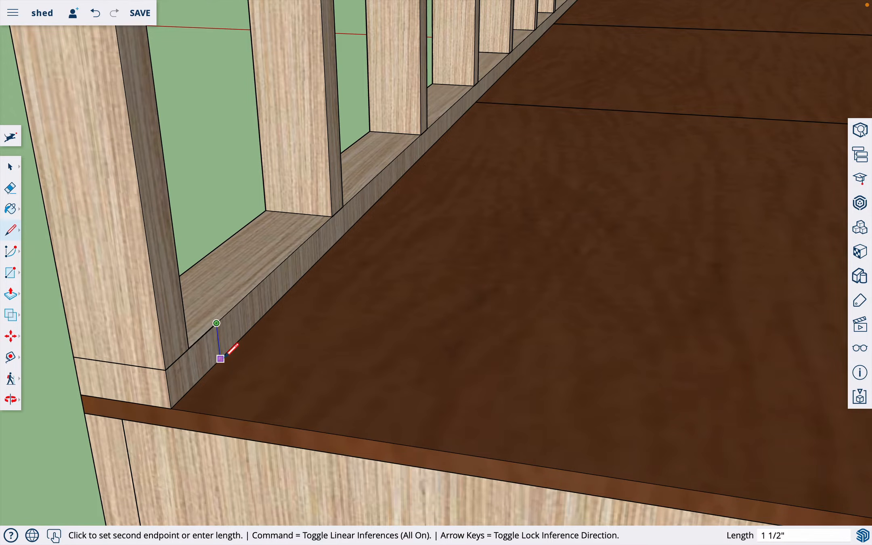
pyautogui.click(220, 358)
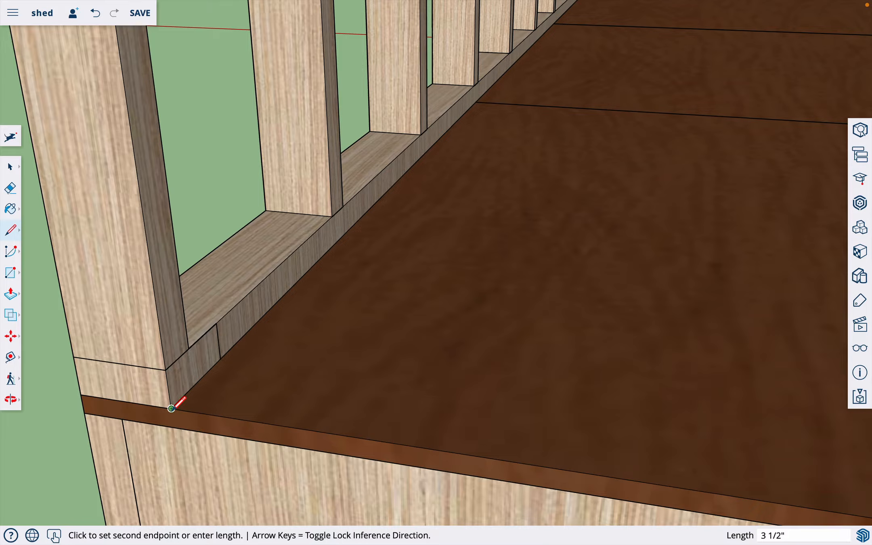
pyautogui.click(165, 369)
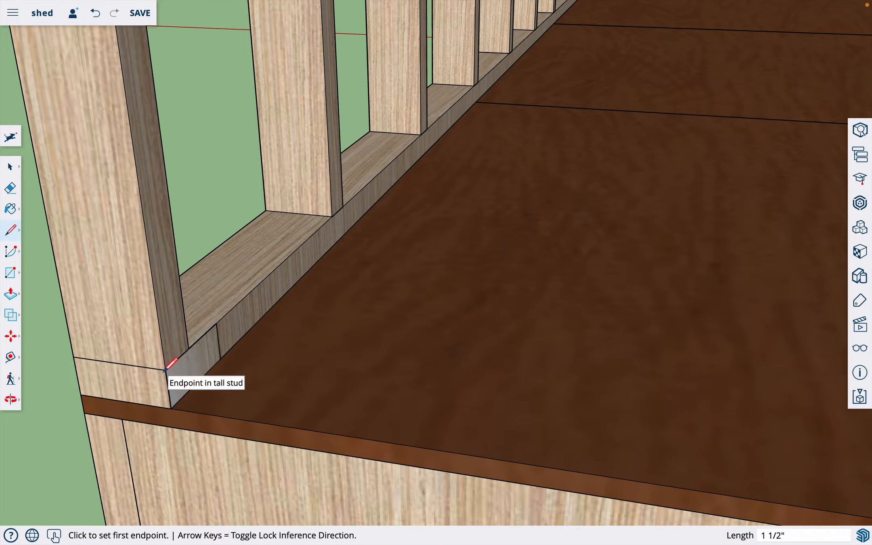
# Step: Paint the new rectangular face with the Formica Laminate Light material
pyautogui.press('b')
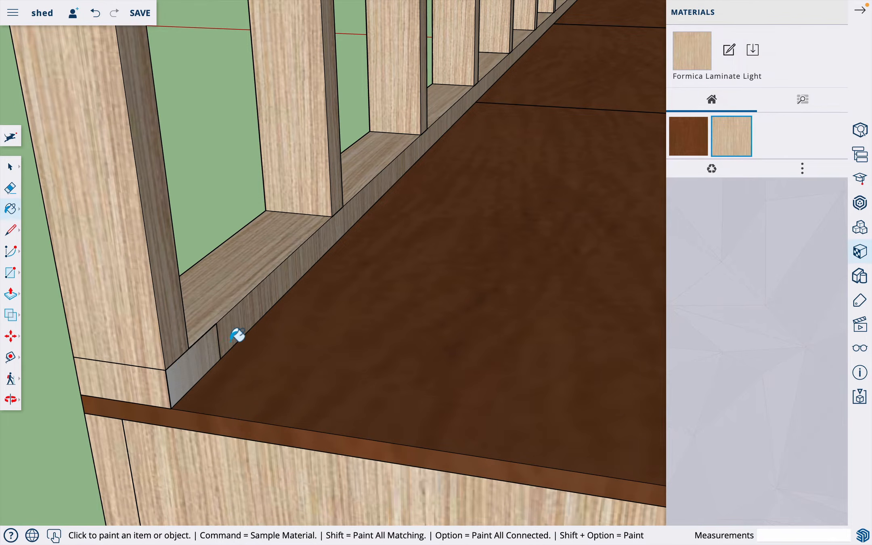
pyautogui.click(202, 355)
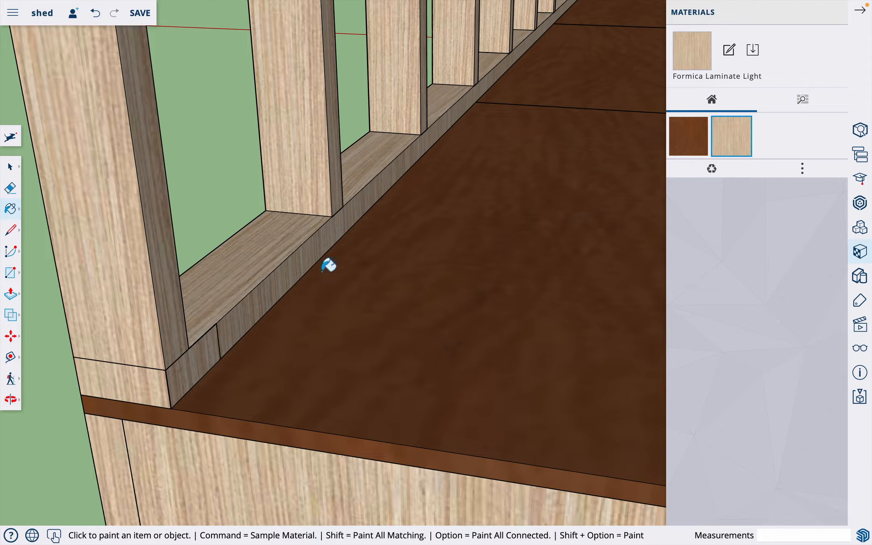
pyautogui.click(860, 10)
# Step: Push/Pull the painted face 65" across the floor to form the end wall's bottom plate
pyautogui.press('p')
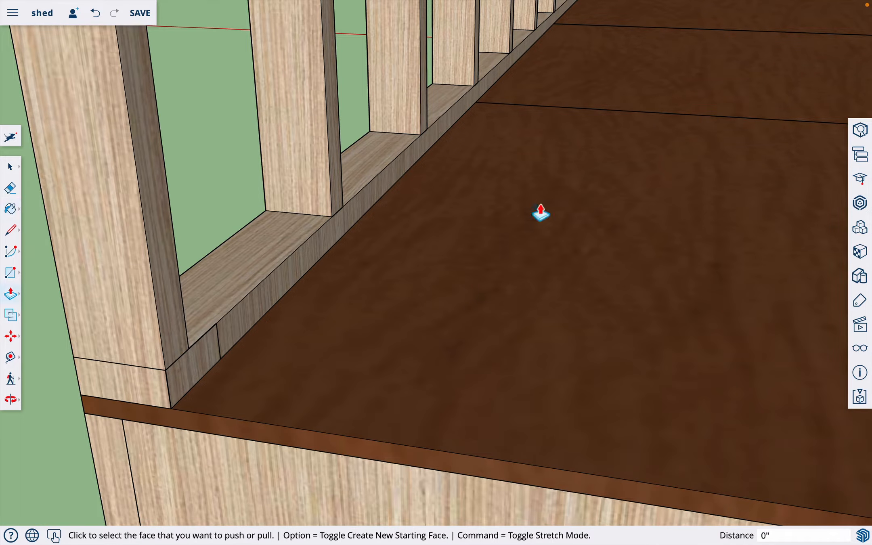
pyautogui.click(205, 374)
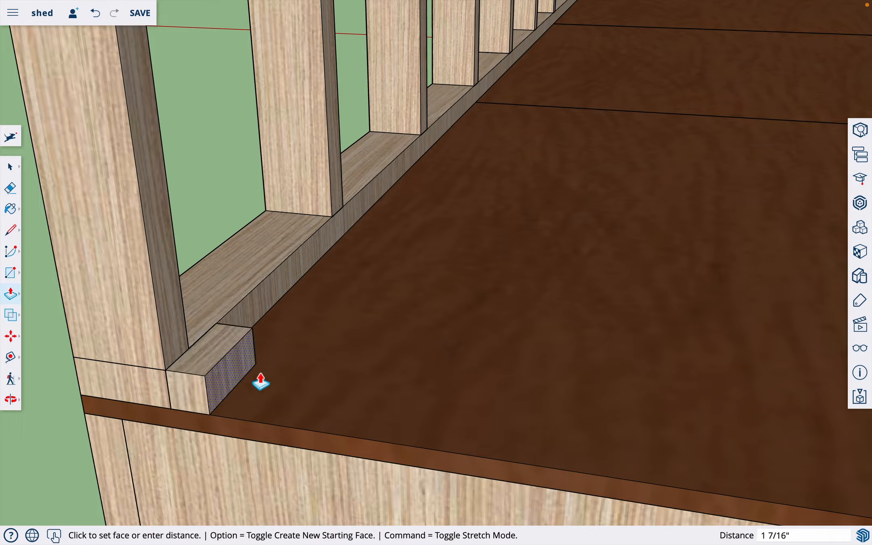
pyautogui.click(369, 390)
pyautogui.write('65')
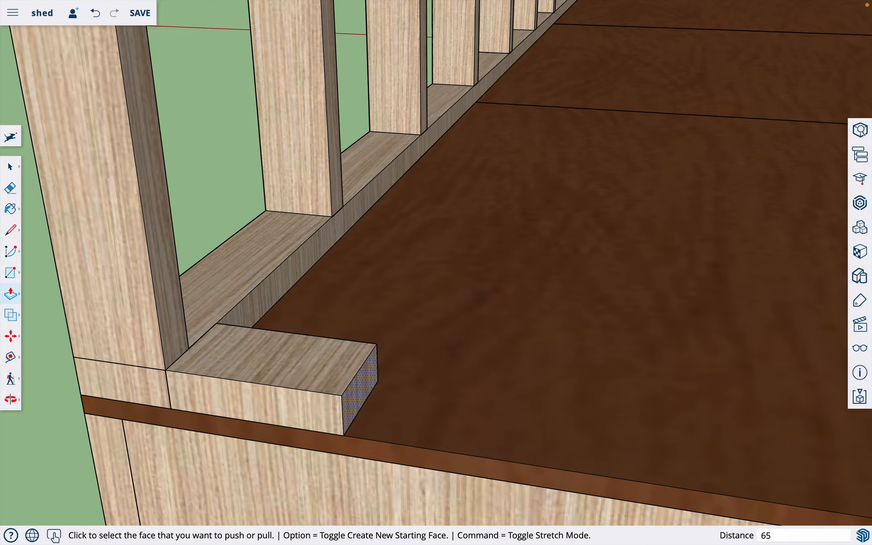
pyautogui.press('Return')
# Step: Make the whole new plate a component named "end wall top/bottom plate"
pyautogui.scroll(-10, 366, 399)
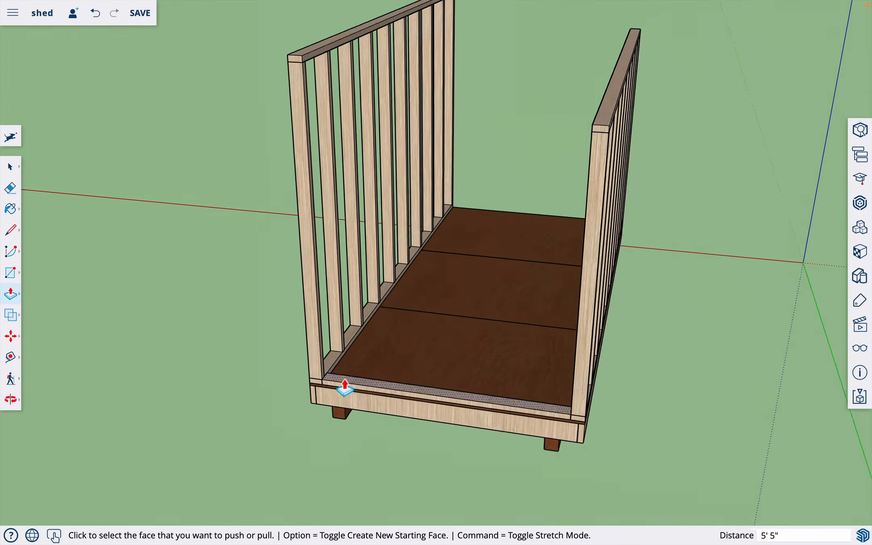
pyautogui.scroll(5, 473, 404)
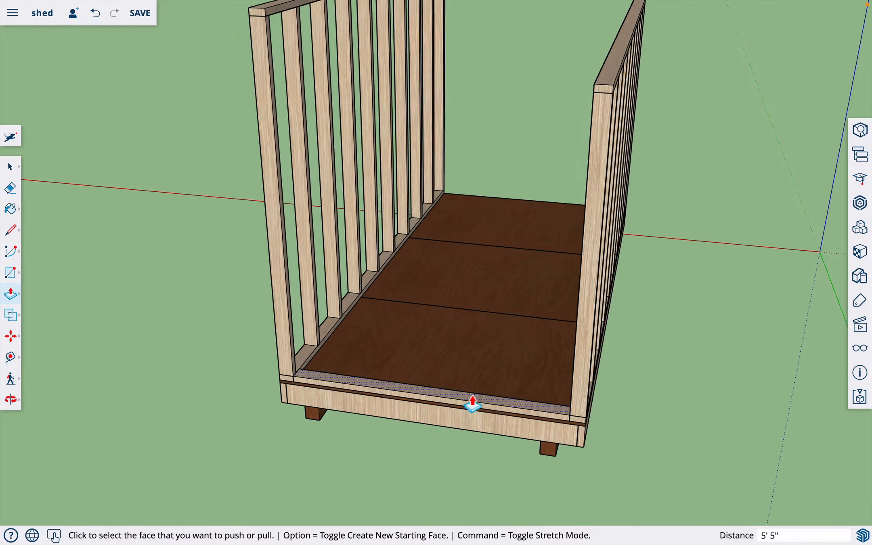
pyautogui.scroll(1, 472, 404)
pyautogui.press('space')
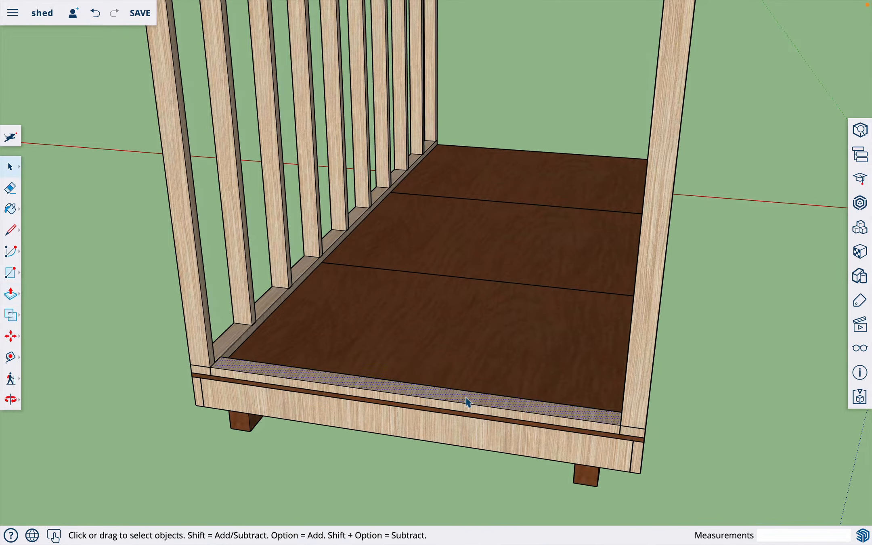
pyautogui.tripleClick(467, 402)
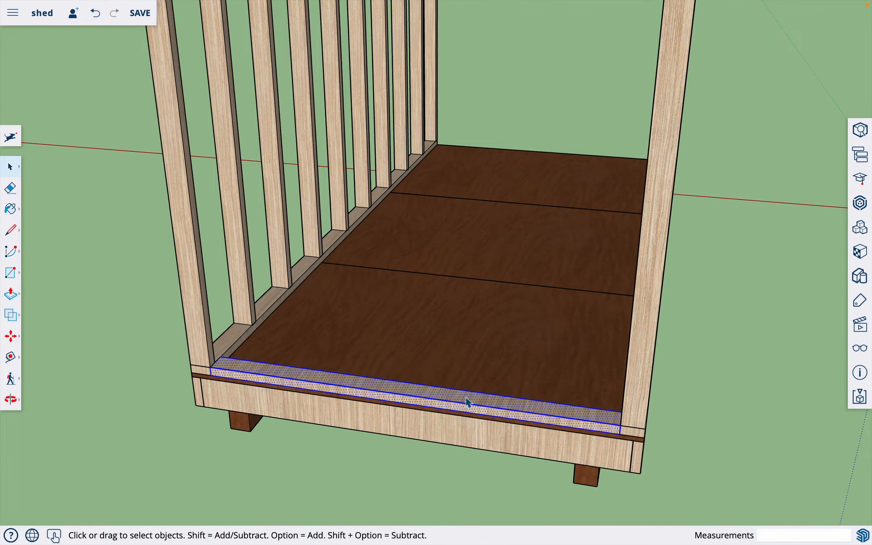
pyautogui.rightClick(466, 401)
pyautogui.click(505, 371)
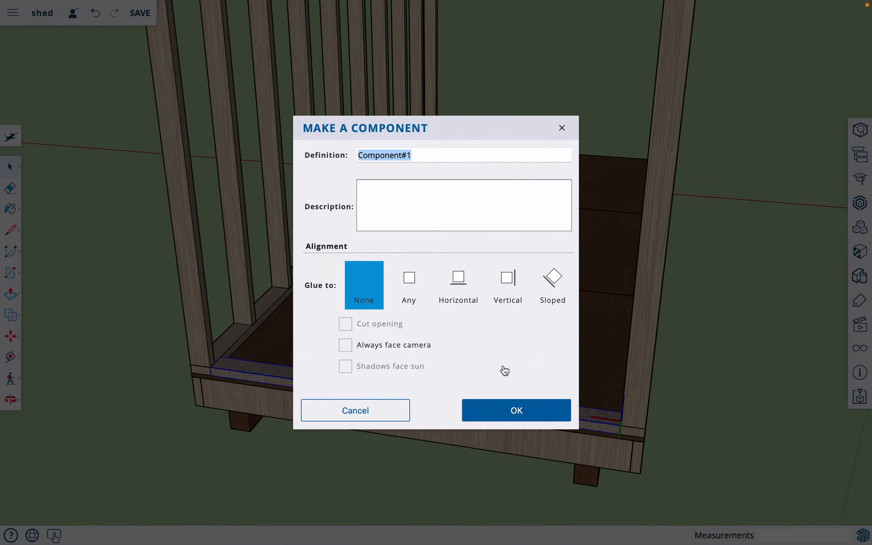
pyautogui.write('end wall top/bottom plate')
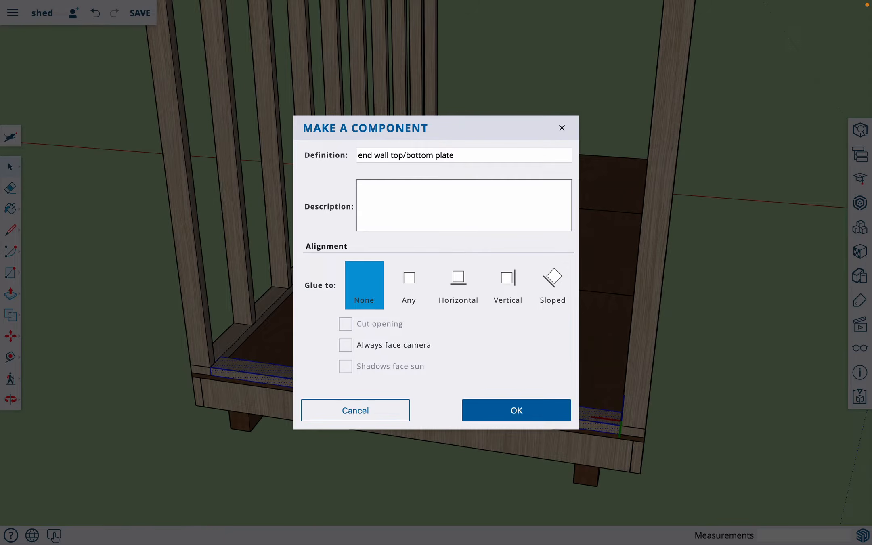
pyautogui.click(483, 410)
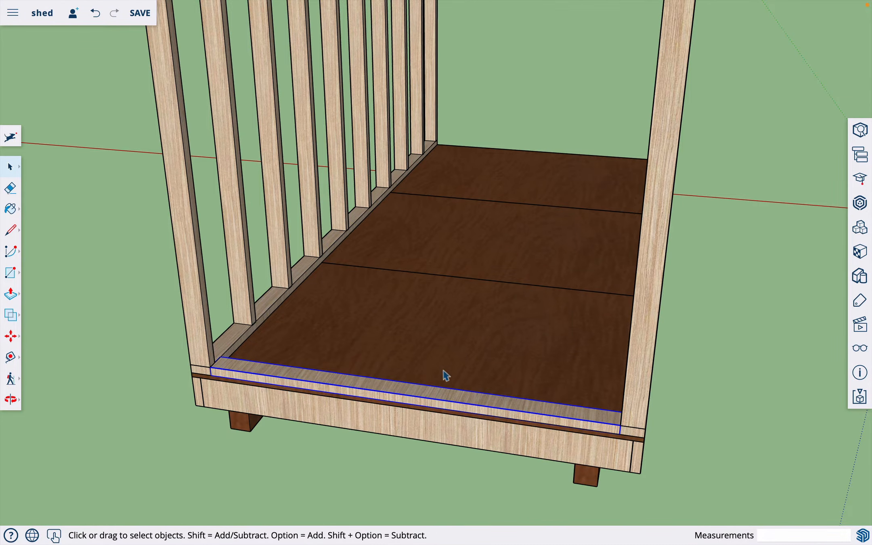
# Step: Outline a 1 1/2" by 3 1/2" stud footprint on top of the end wall plate, against the taller side wall
pyautogui.scroll(-2, 514, 390)
pyautogui.press('o')
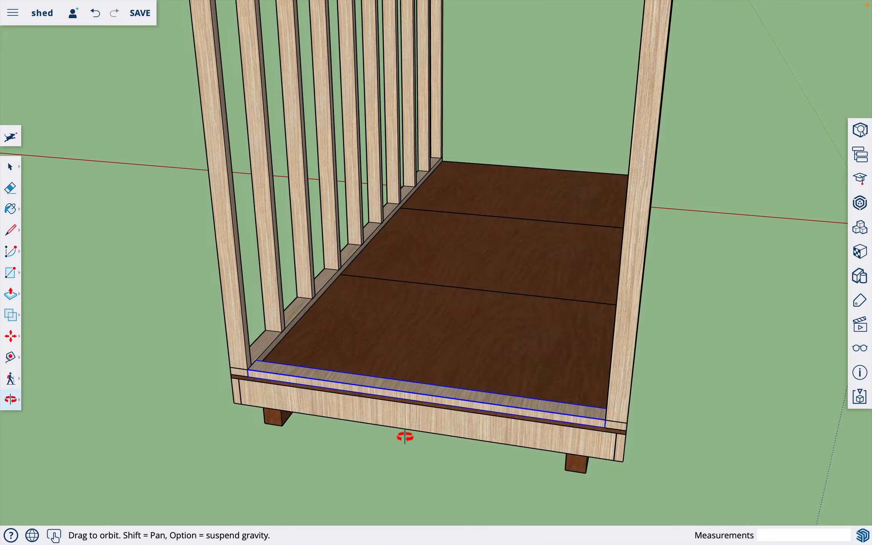
pyautogui.moveTo(403, 436); pyautogui.dragTo(431, 434)
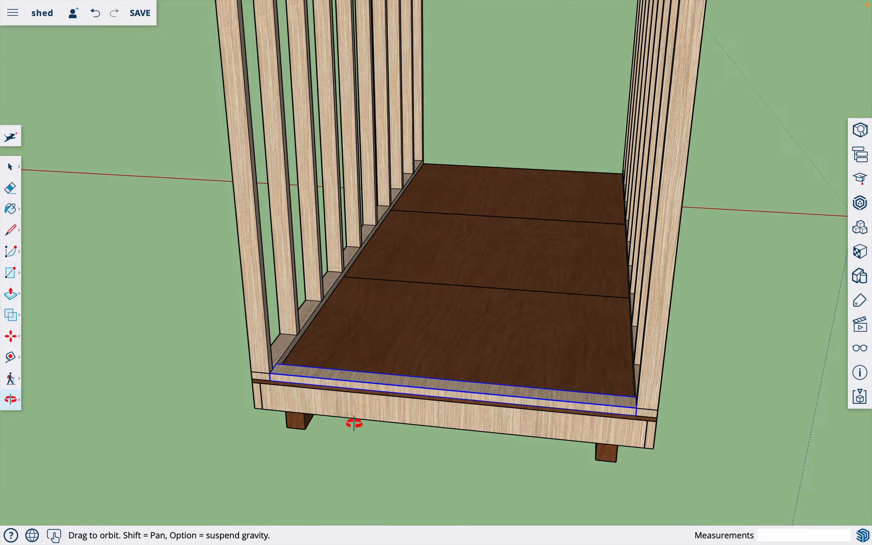
pyautogui.scroll(5, 277, 375)
pyautogui.scroll(3, 276, 376)
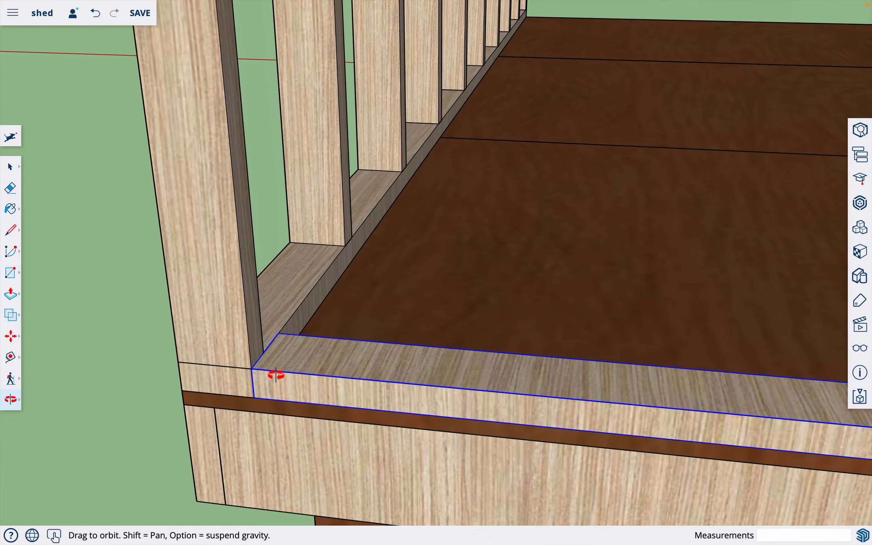
pyautogui.press('l')
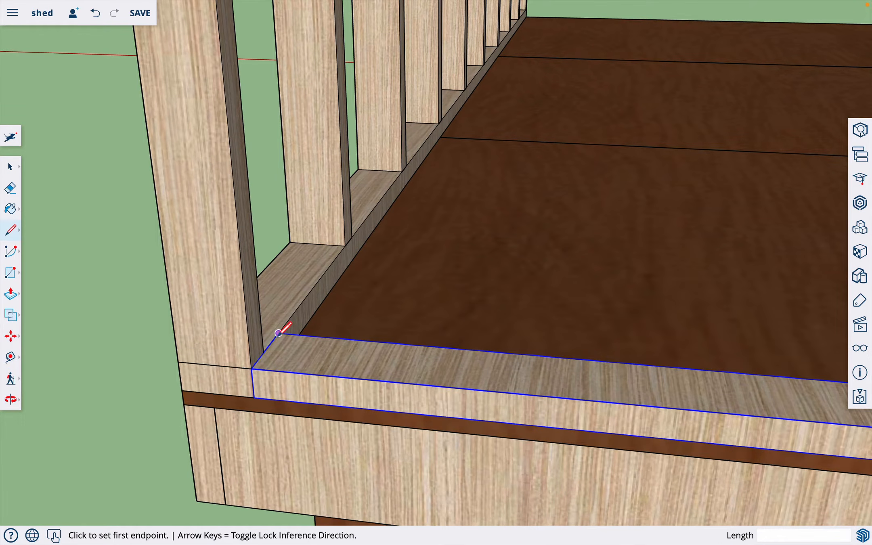
pyautogui.click(278, 333)
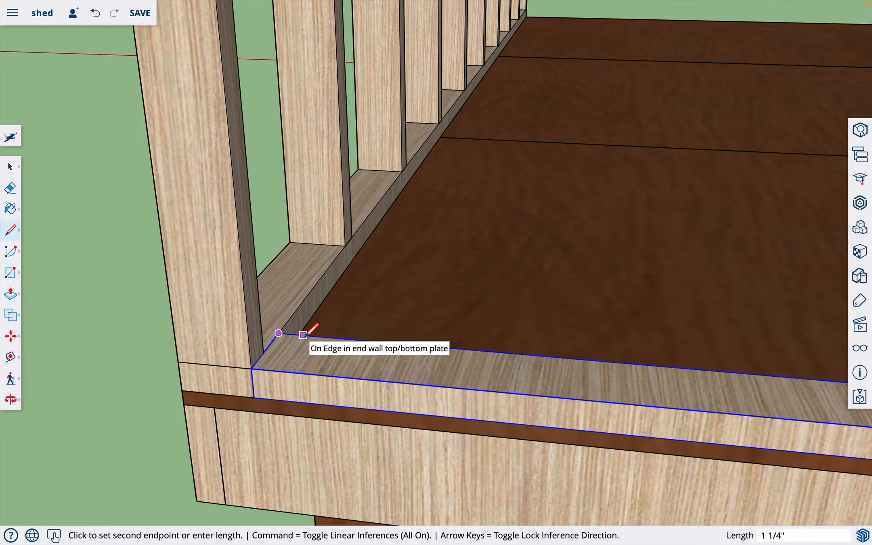
pyautogui.press('Return')
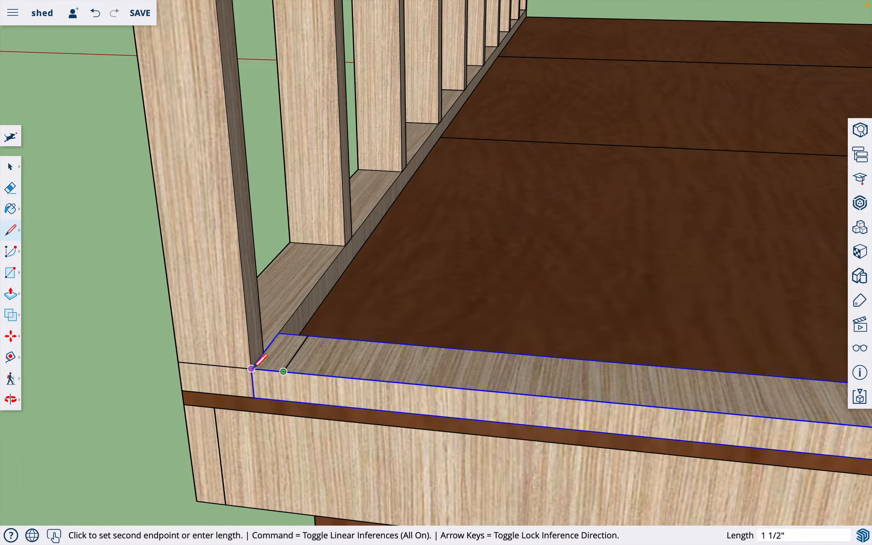
pyautogui.click(278, 333)
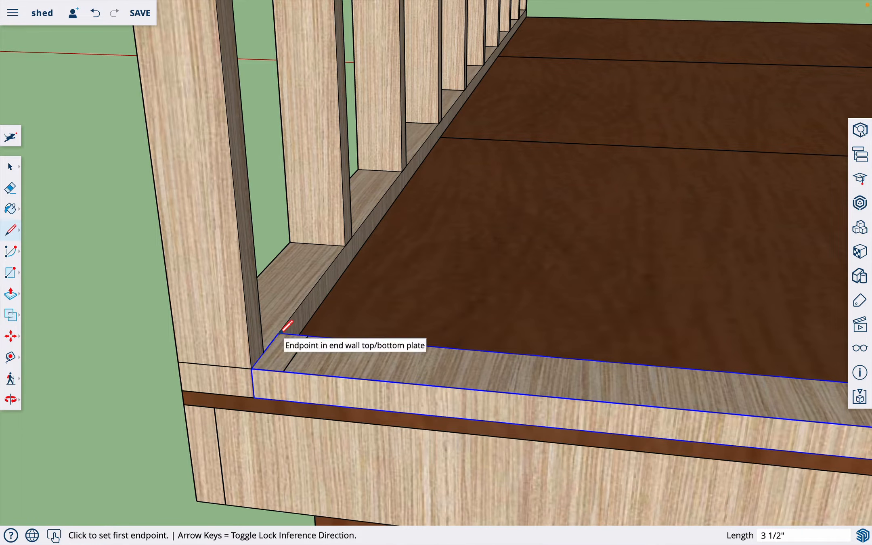
pyautogui.click(308, 336)
# Step: Paint the footprint face with Formica Laminate Light and Push/Pull it up 69" to form the first stud
pyautogui.press('b')
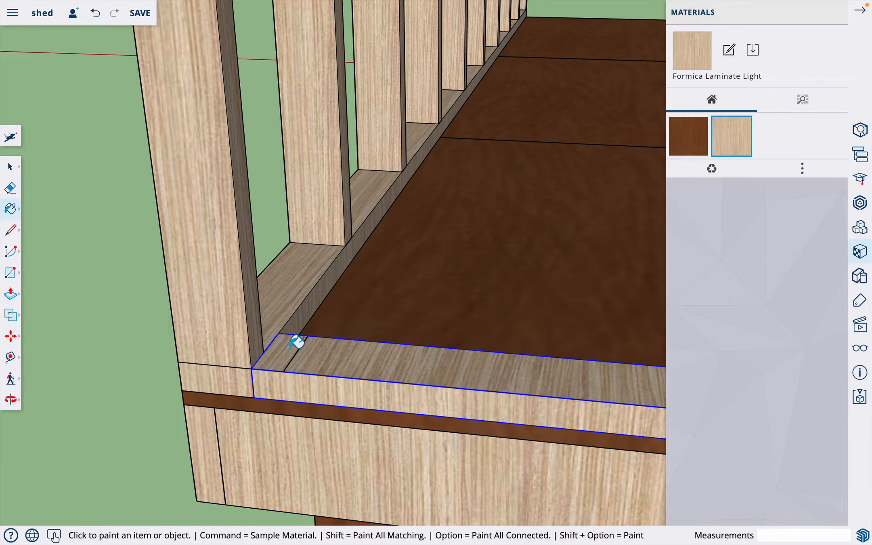
pyautogui.press('p')
pyautogui.click(288, 354)
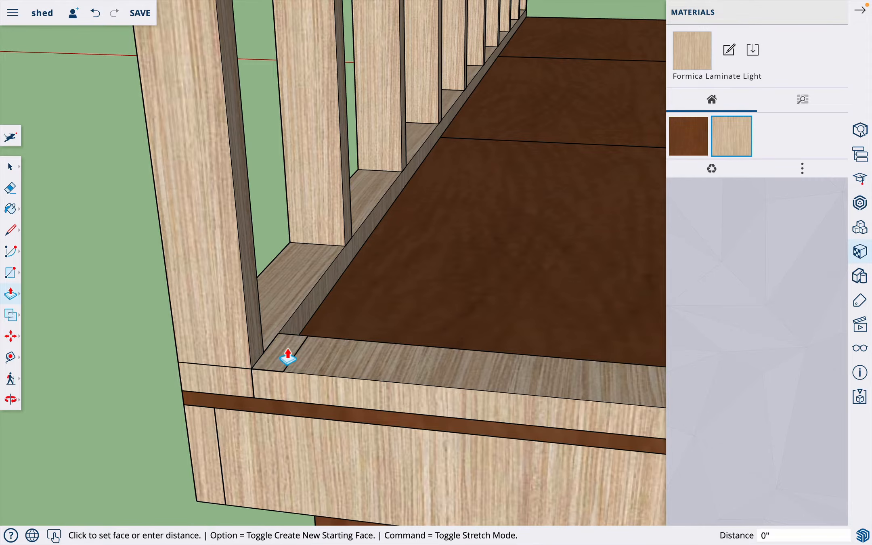
pyautogui.click(286, 317)
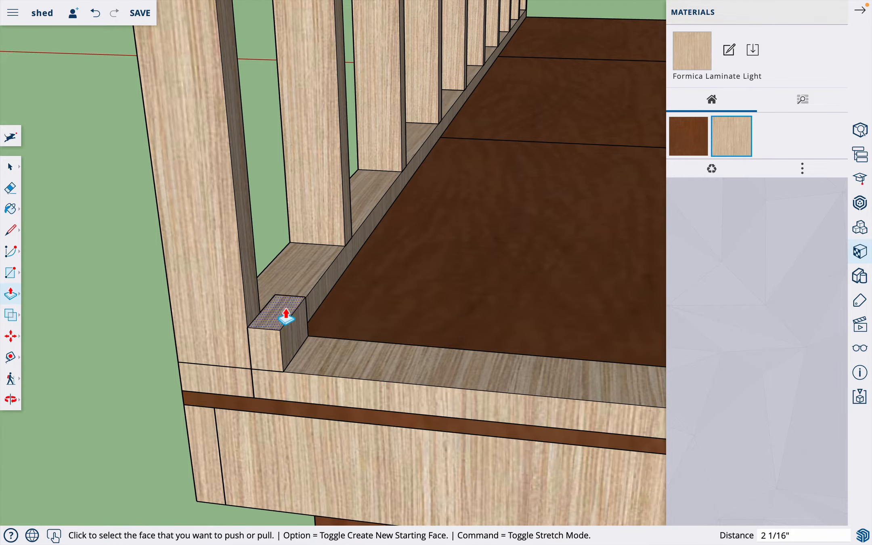
pyautogui.write('69')
pyautogui.press('Return')
pyautogui.click(864, 12)
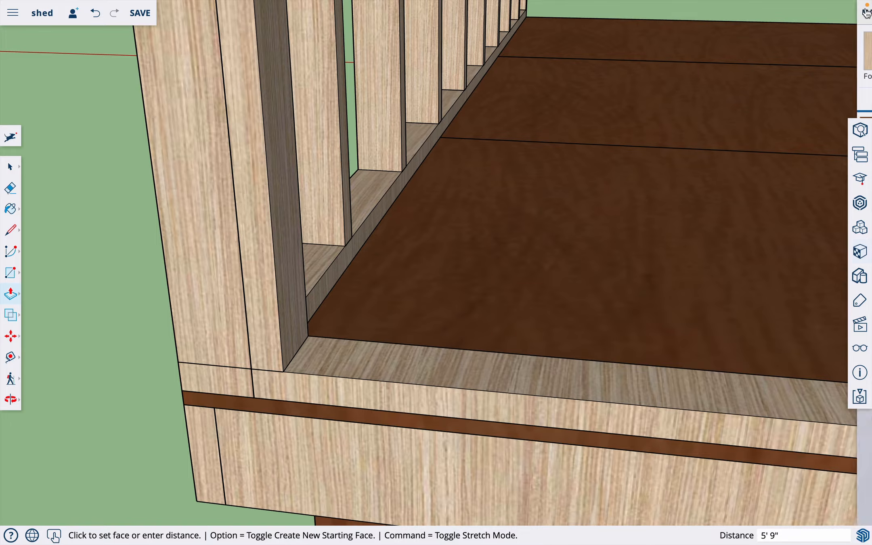
# Step: Make the whole new stud a component named "end wall stud"
pyautogui.press('space')
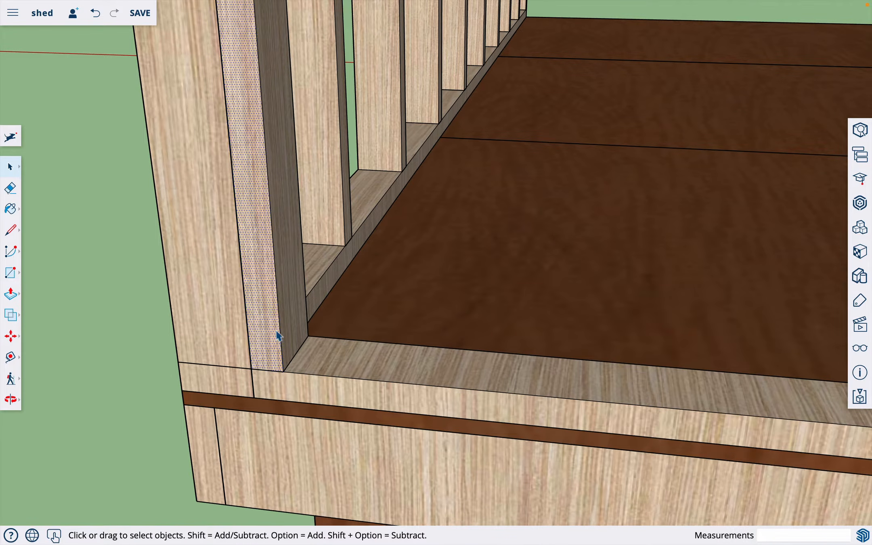
pyautogui.tripleClick(278, 335)
pyautogui.rightClick(277, 335)
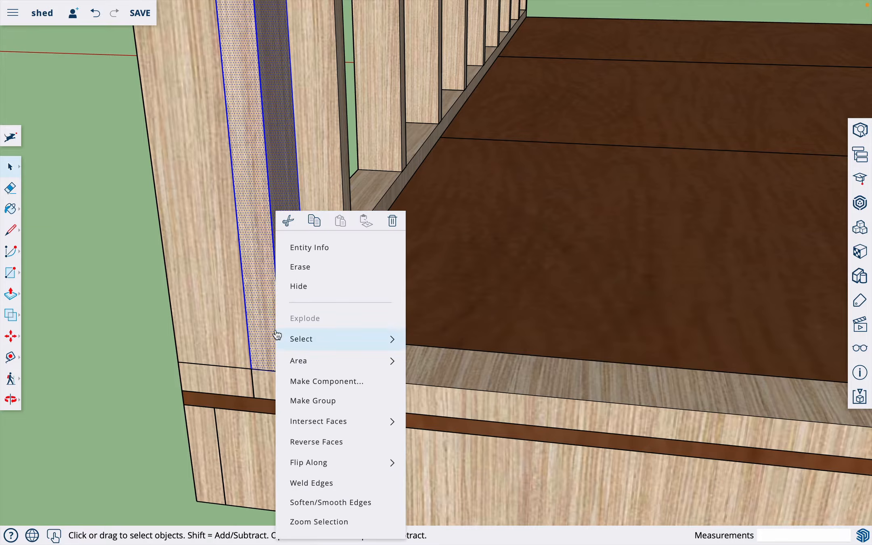
pyautogui.click(340, 384)
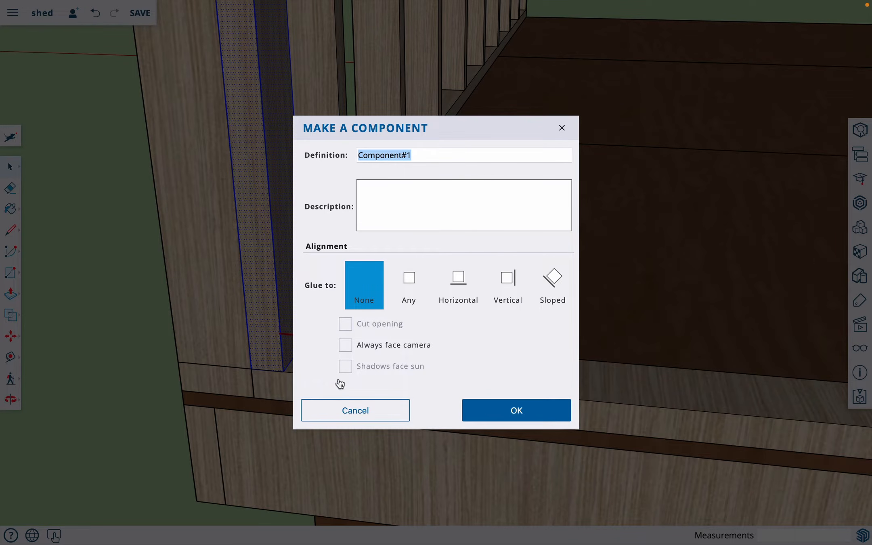
pyautogui.write('end wall stud')
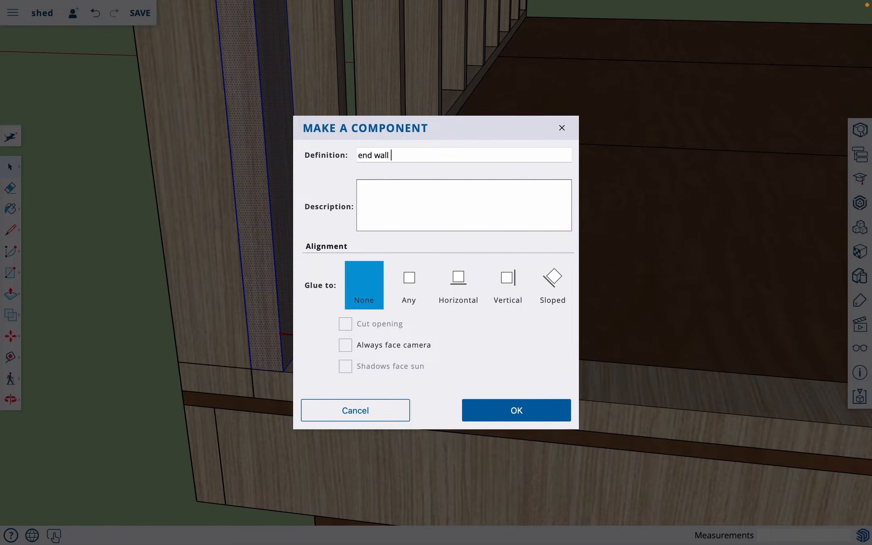
pyautogui.press('Return')
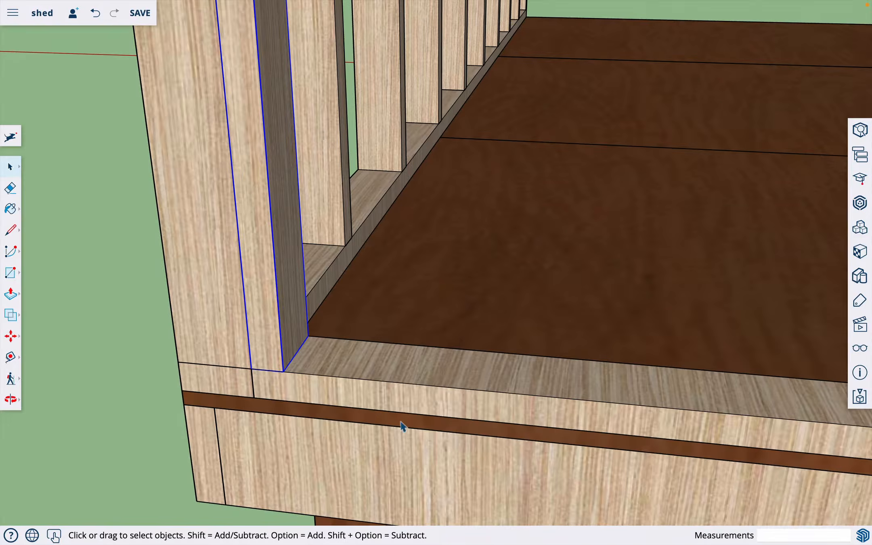
pyautogui.scroll(-5, 424, 398)
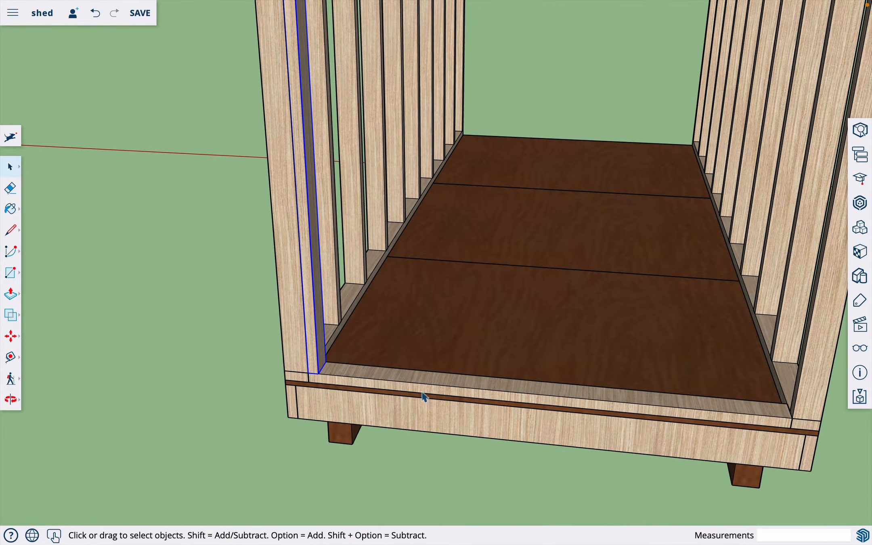
pyautogui.scroll(5, 340, 361)
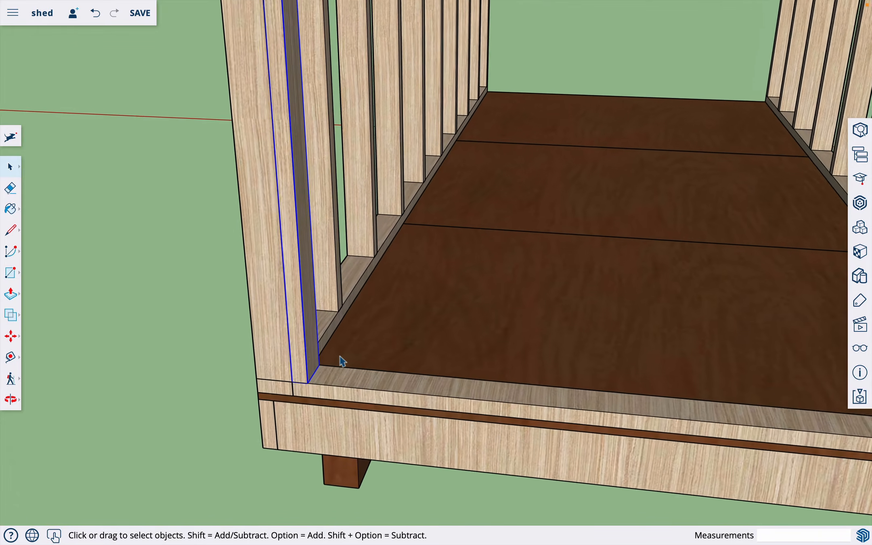
pyautogui.scroll(-2, 340, 360)
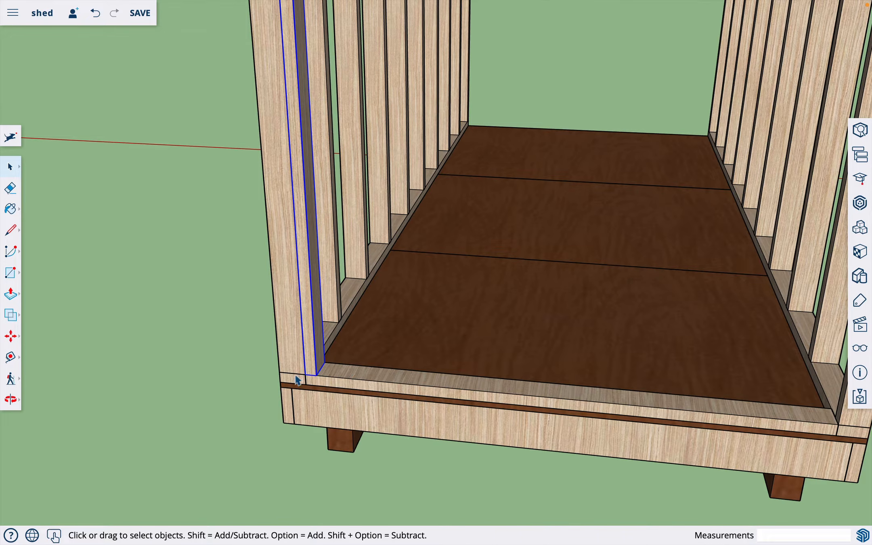
pyautogui.press('t')
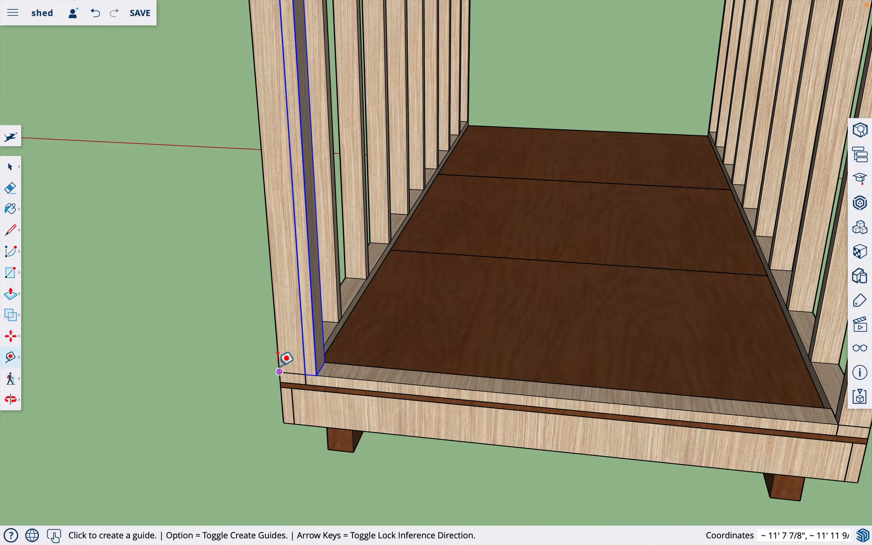
pyautogui.click(279, 370)
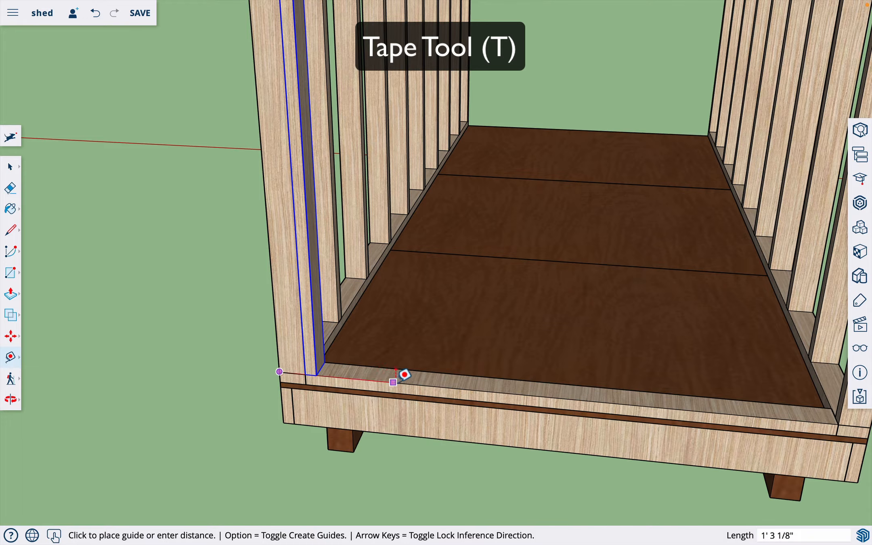
pyautogui.scroll(2, 406, 374)
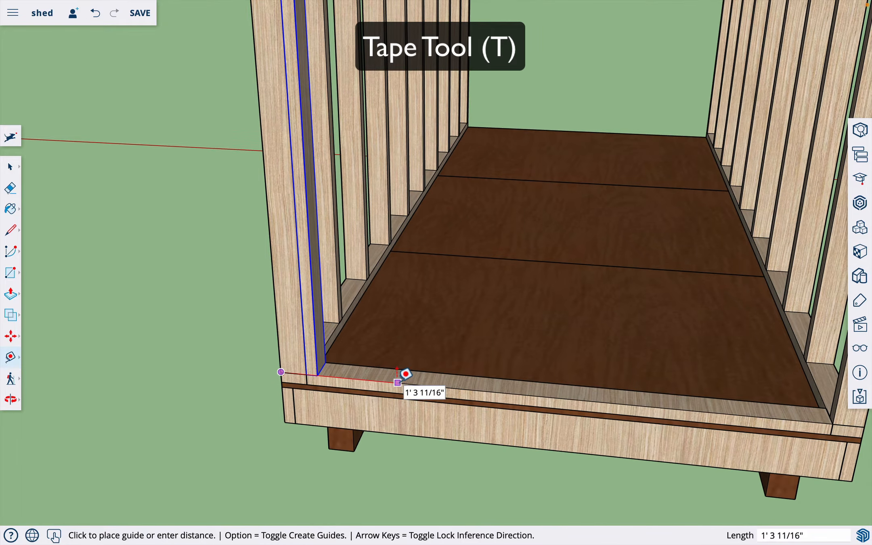
pyautogui.write('1')
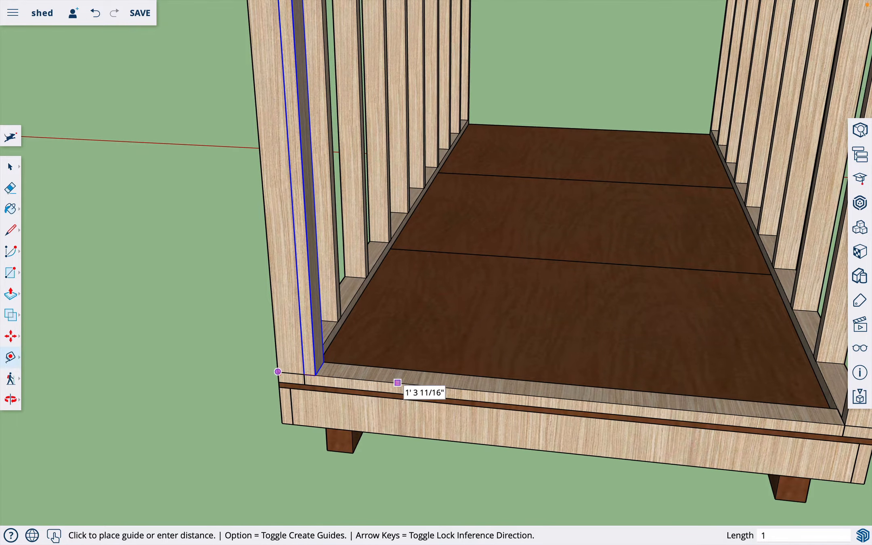
pyautogui.scroll(5, 285, 374)
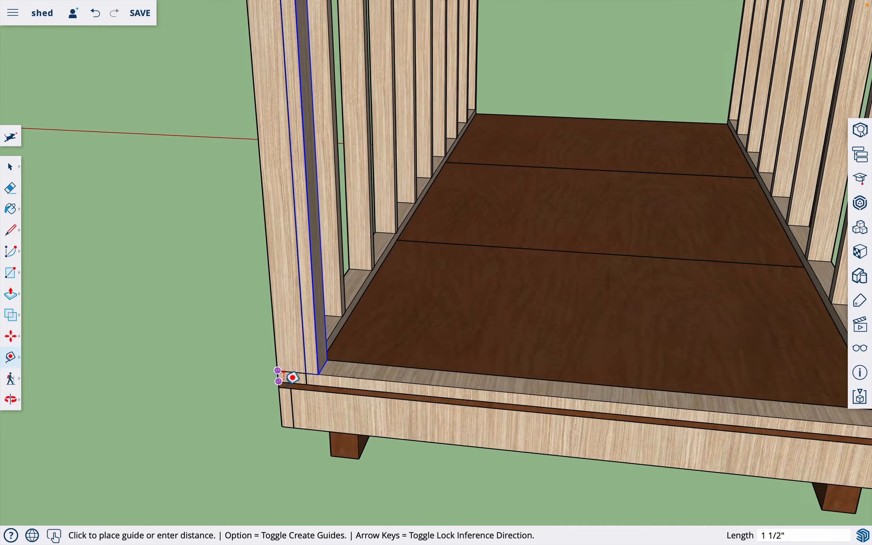
pyautogui.click(249, 375)
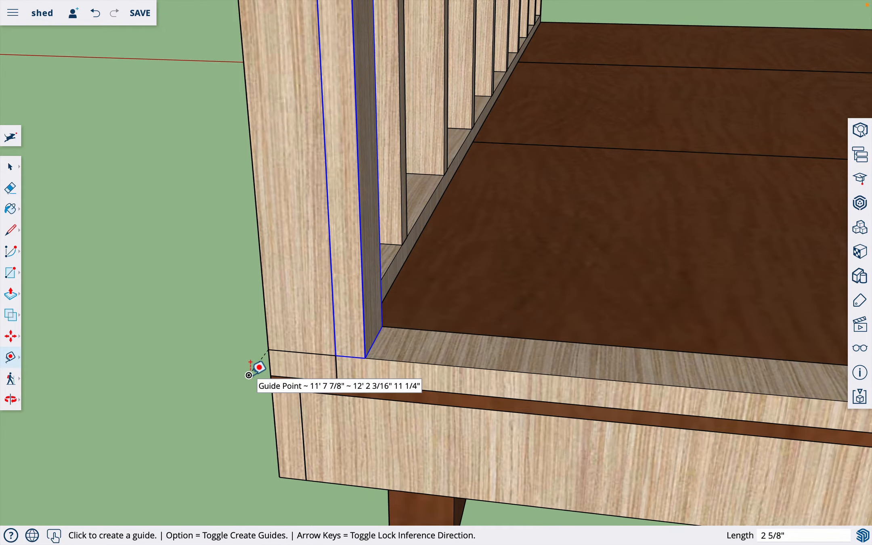
pyautogui.press('super+z')
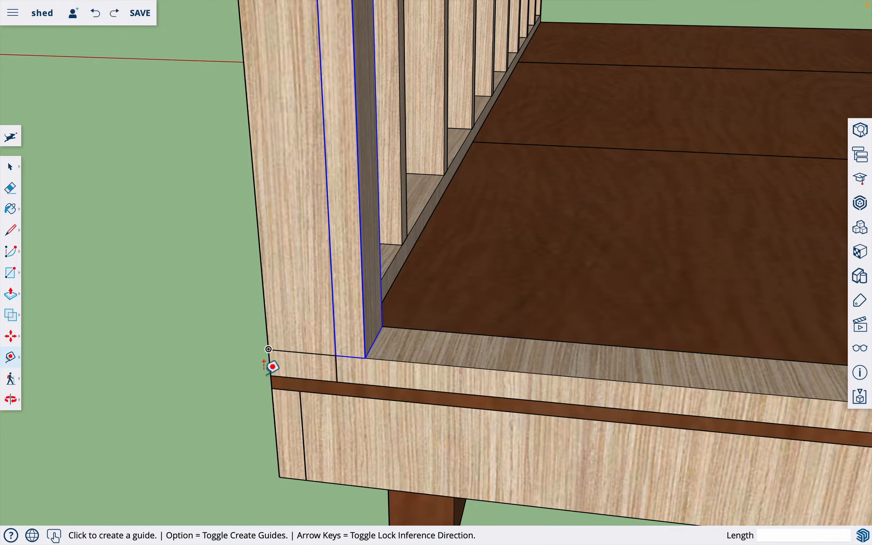
# Step: Place a vertical guide 16" from the outer edge of the side wall's bottom plate and start measuring from the first stud's inner corner toward it
pyautogui.click(269, 362)
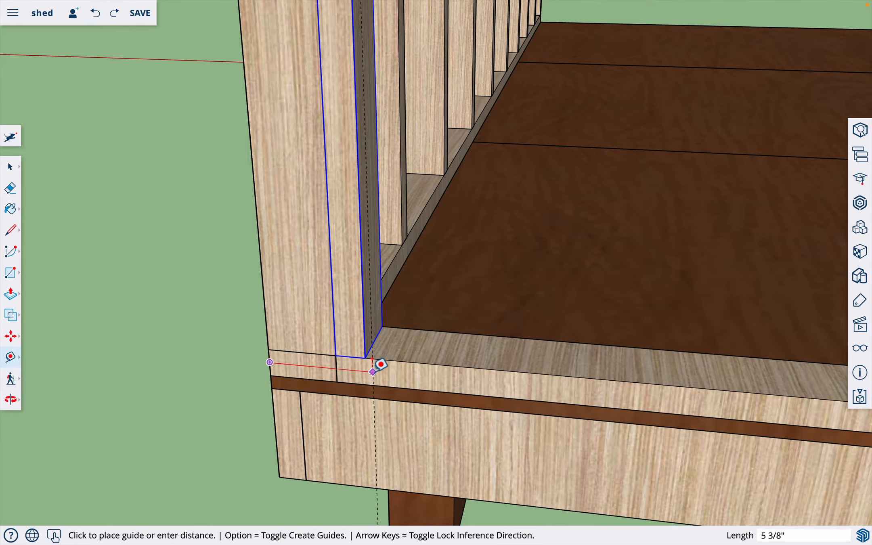
pyautogui.write('16')
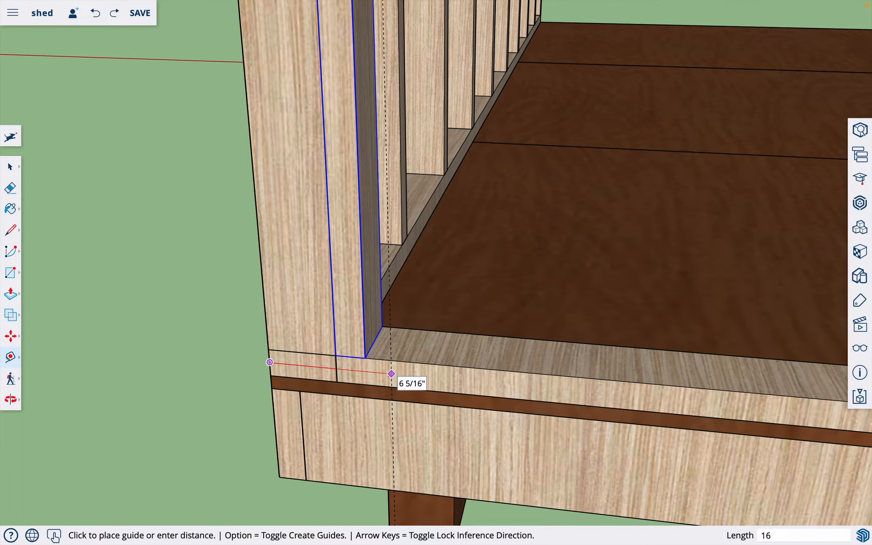
pyautogui.press('Return')
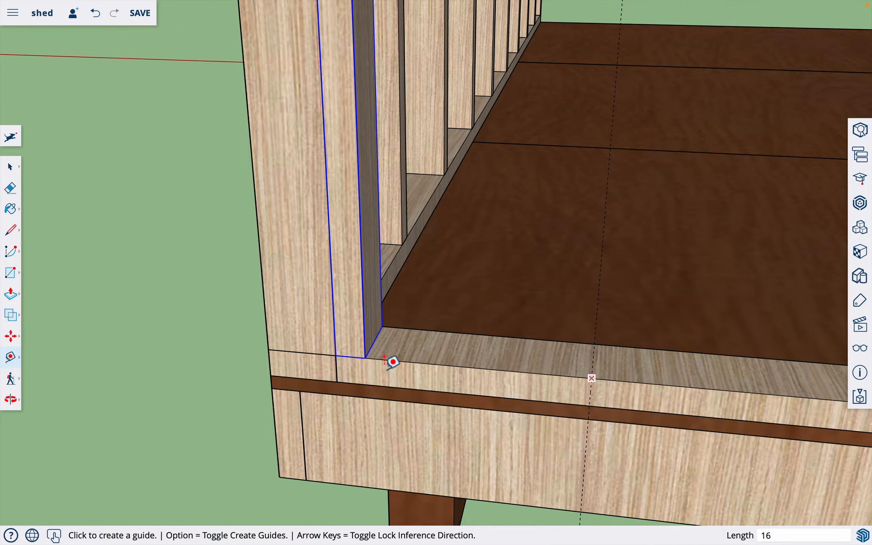
pyautogui.click(365, 358)
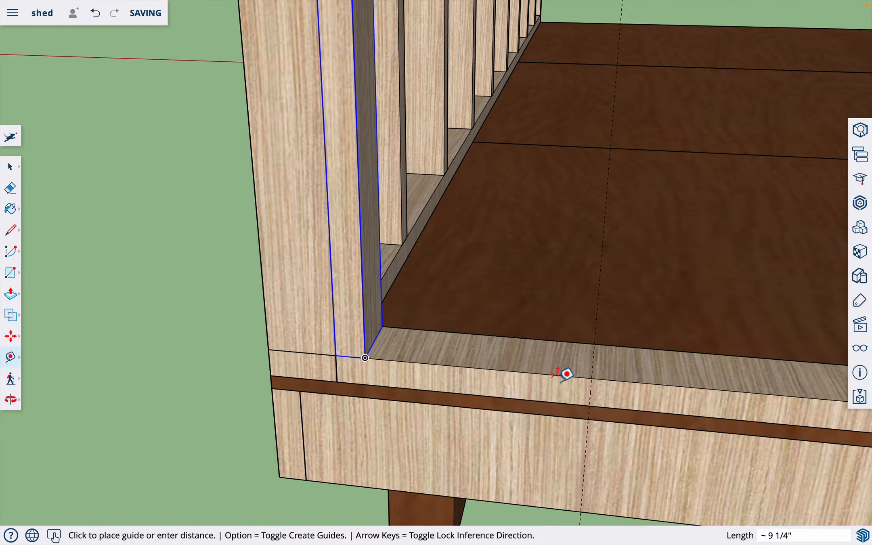
pyautogui.press('space')
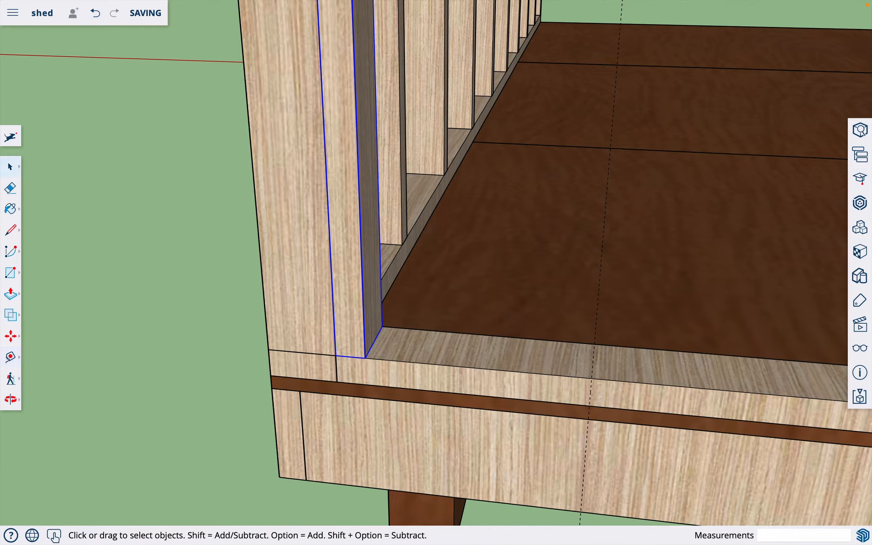
# Step: Copy the first end wall stud 11.75" along the bottom plate, centering it on the vertical guide, and erase that guide
pyautogui.scroll(-2, 389, 367)
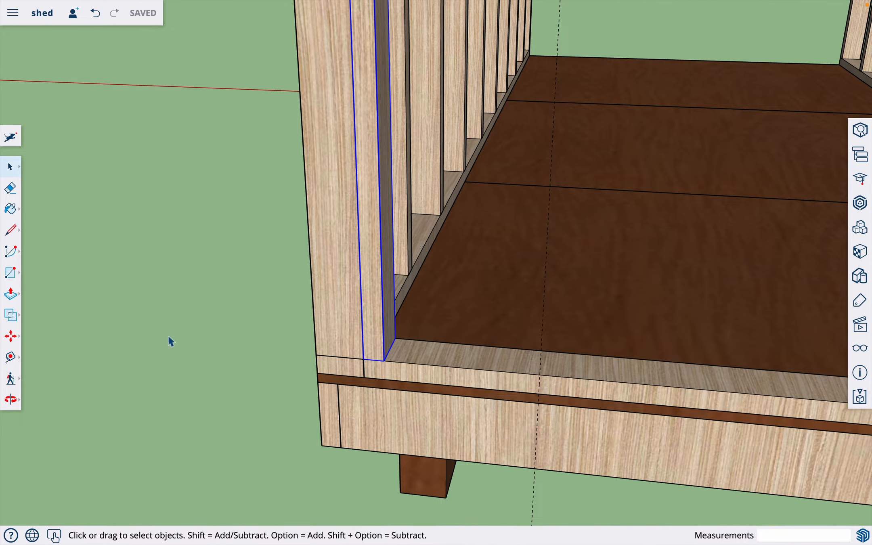
pyautogui.press('m')
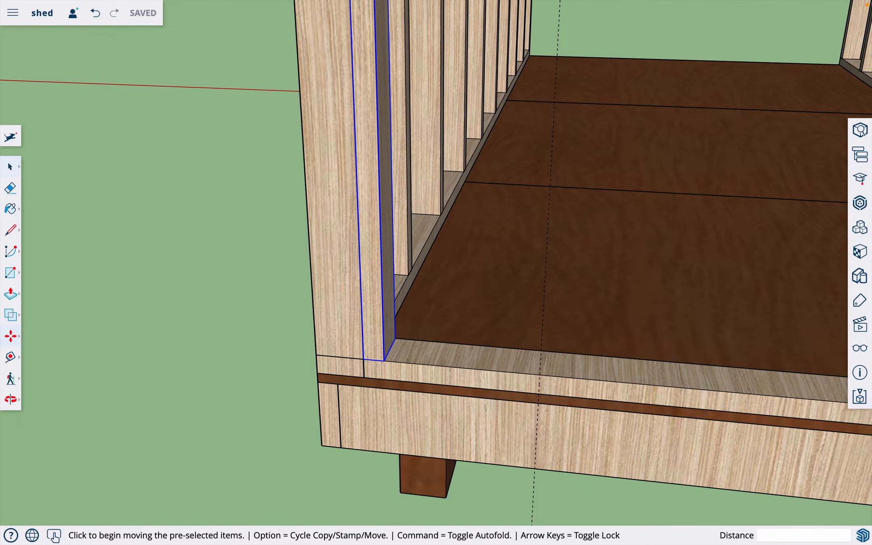
pyautogui.press('alt')
pyautogui.click(384, 361)
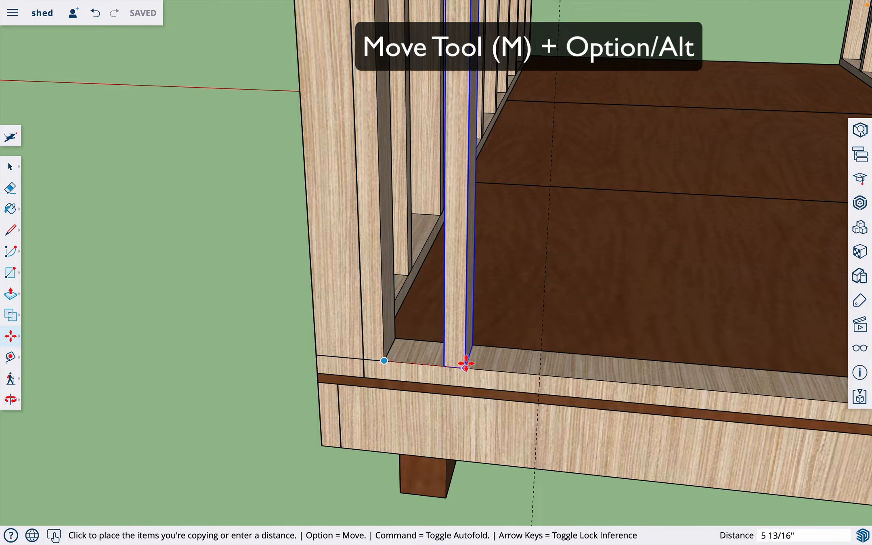
pyautogui.click(466, 365)
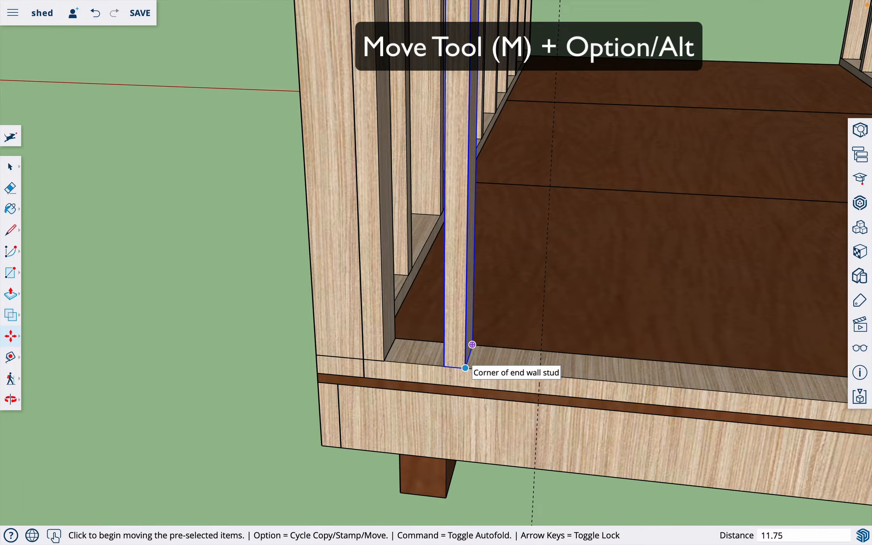
pyautogui.press('Return')
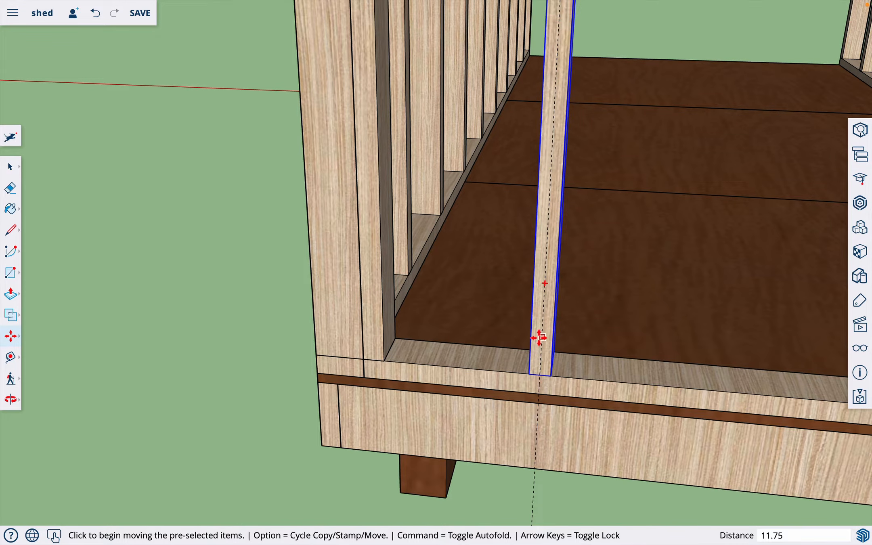
pyautogui.press('e')
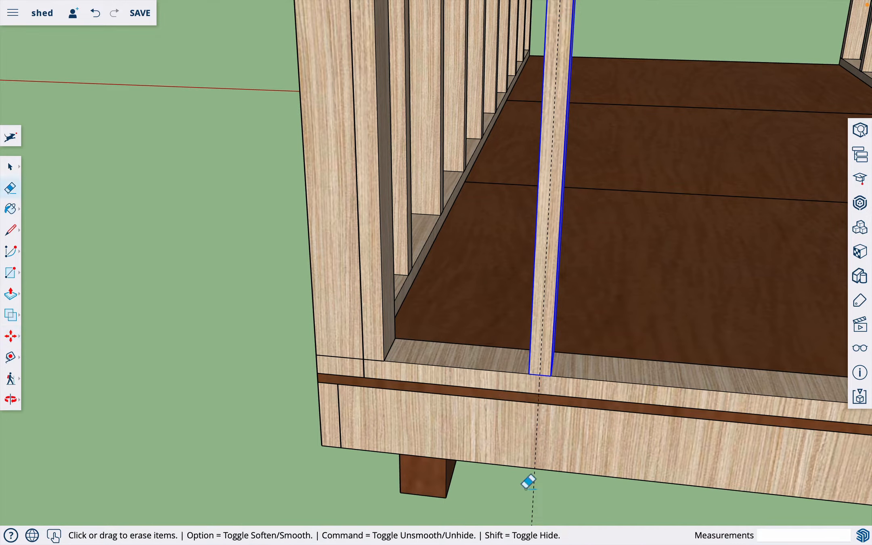
# Step: Copy the second end wall stud along the plate toward the shorter side wall three times at 16" spacing
pyautogui.scroll(-5, 340, 406)
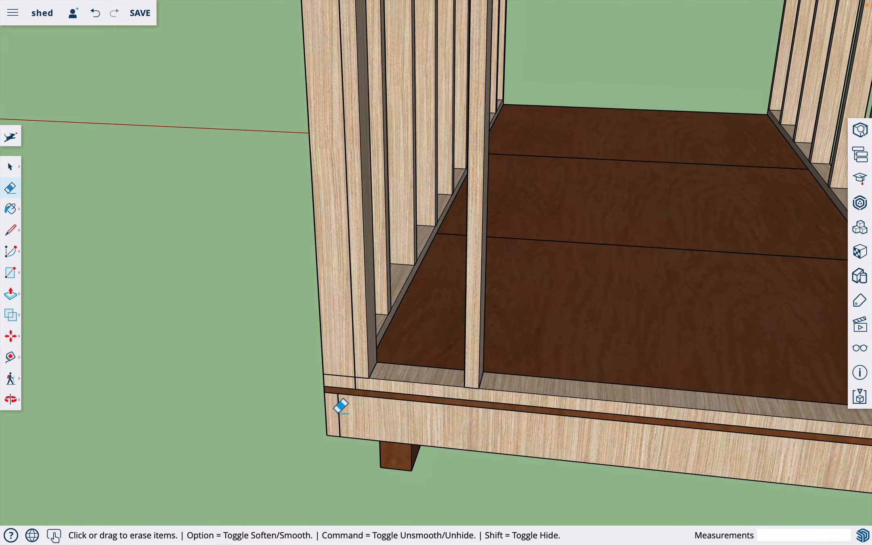
pyautogui.scroll(-5, 340, 407)
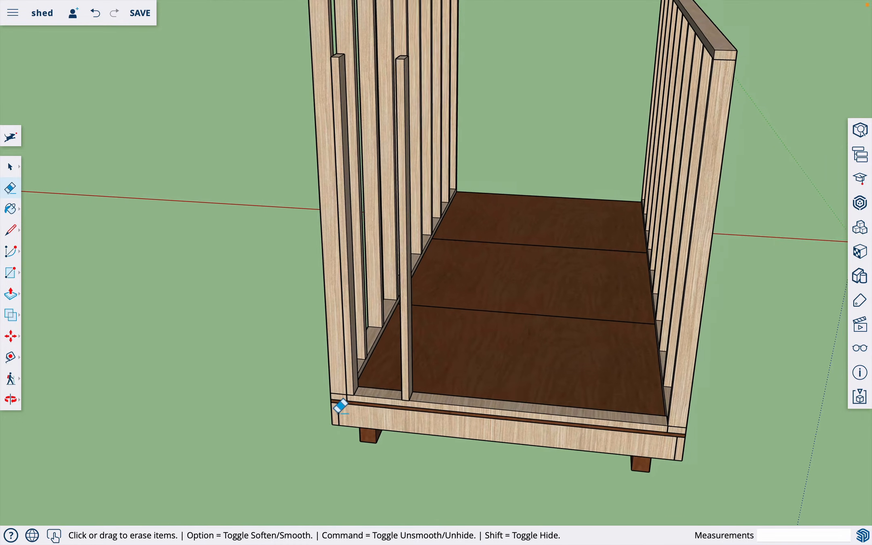
pyautogui.press('o')
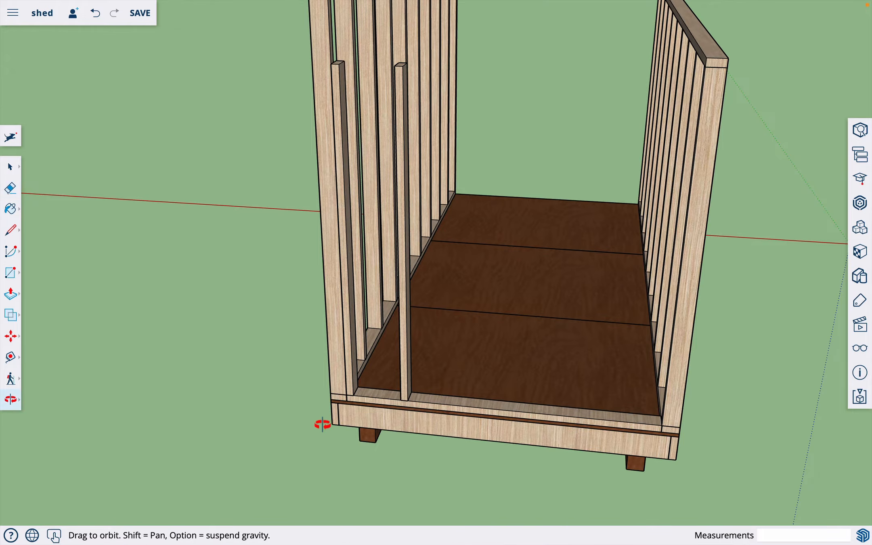
pyautogui.moveTo(323, 423); pyautogui.dragTo(414, 410)
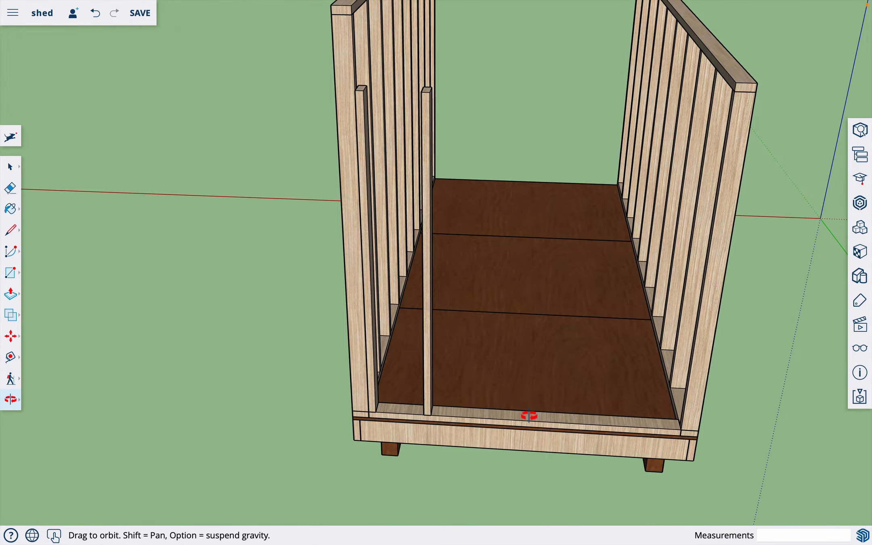
pyautogui.moveTo(448, 420); pyautogui.dragTo(346, 425)
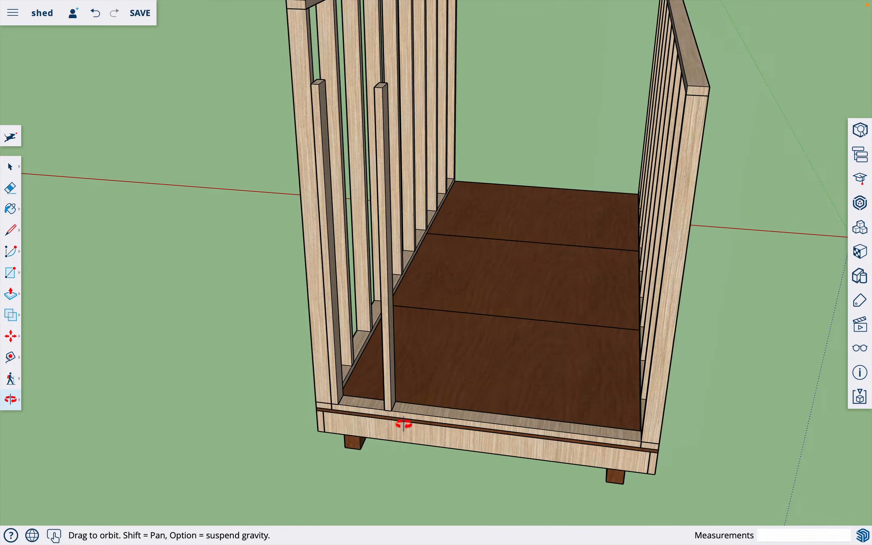
pyautogui.moveTo(408, 413); pyautogui.dragTo(408, 415)
pyautogui.scroll(5, 408, 414)
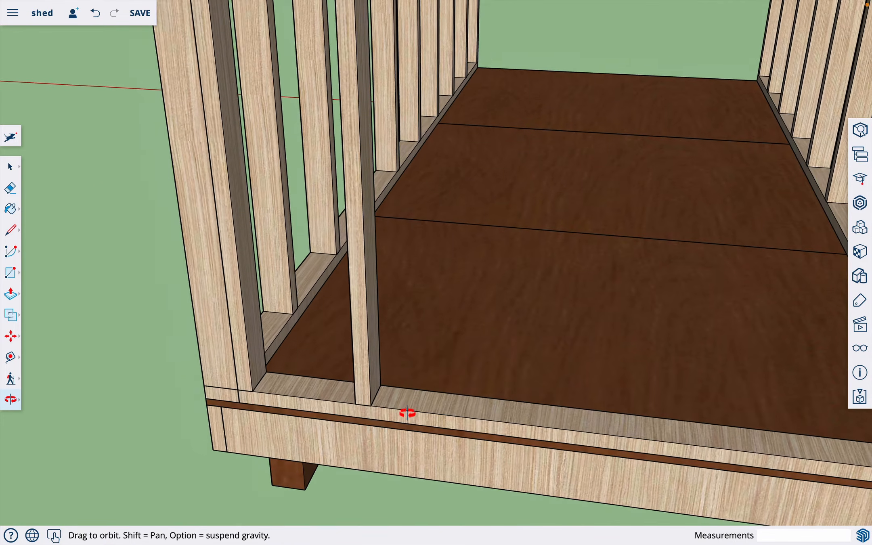
pyautogui.press('space')
pyautogui.click(363, 383)
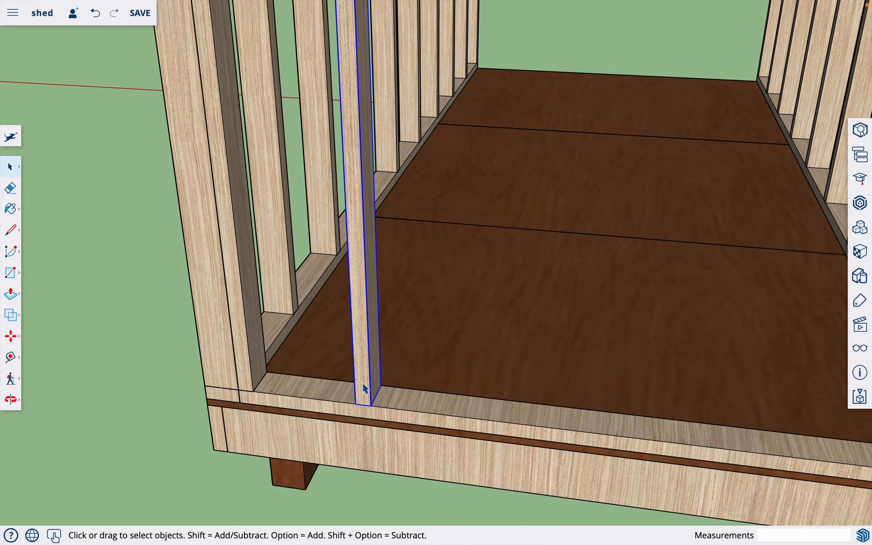
pyautogui.press('m')
pyautogui.press('alt')
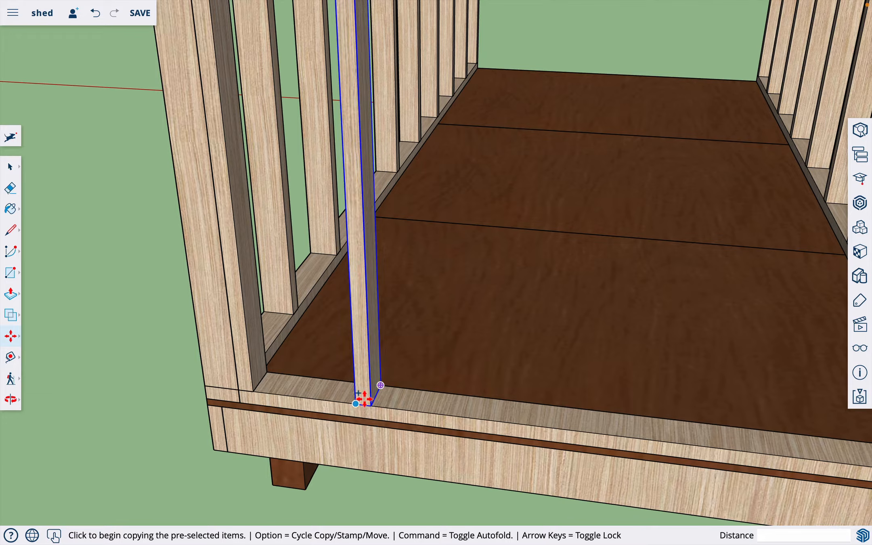
pyautogui.click(370, 405)
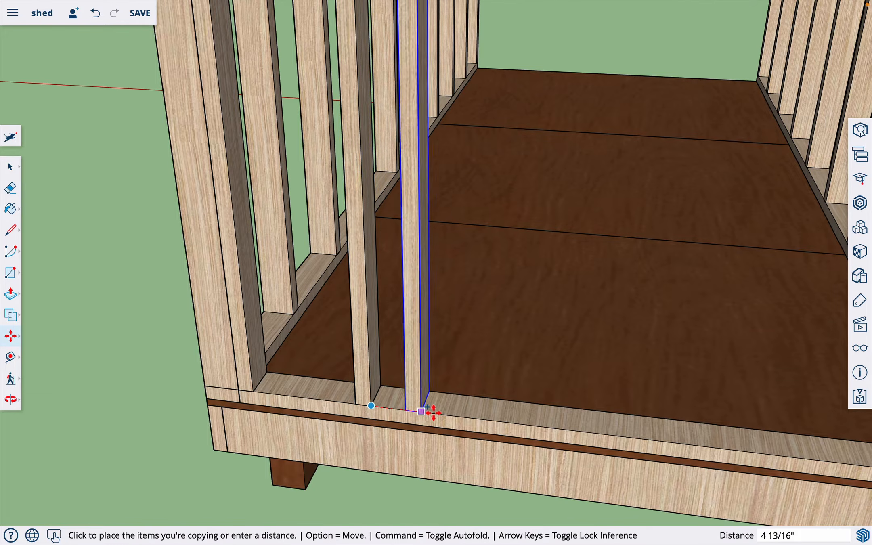
pyautogui.write('1')
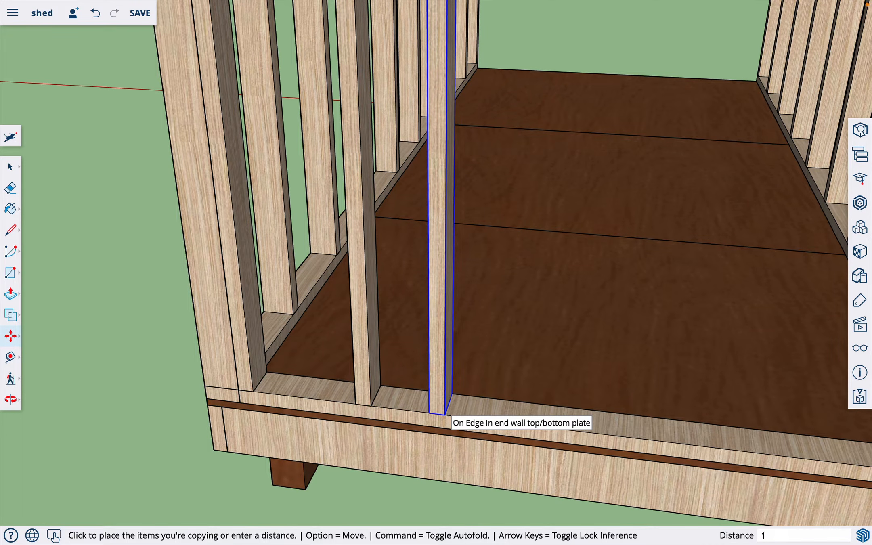
pyautogui.write('6')
pyautogui.press('Return')
pyautogui.scroll(-3, 452, 417)
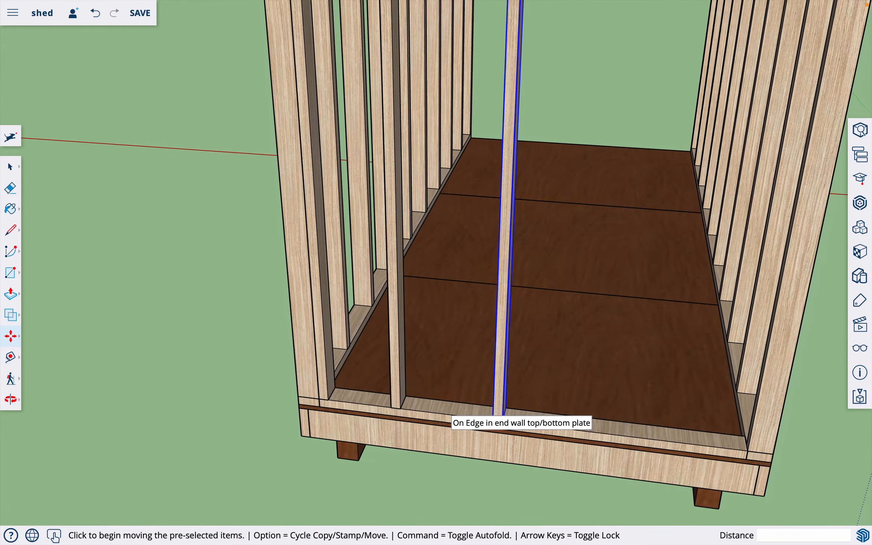
pyautogui.write('x3')
pyautogui.press('Return')
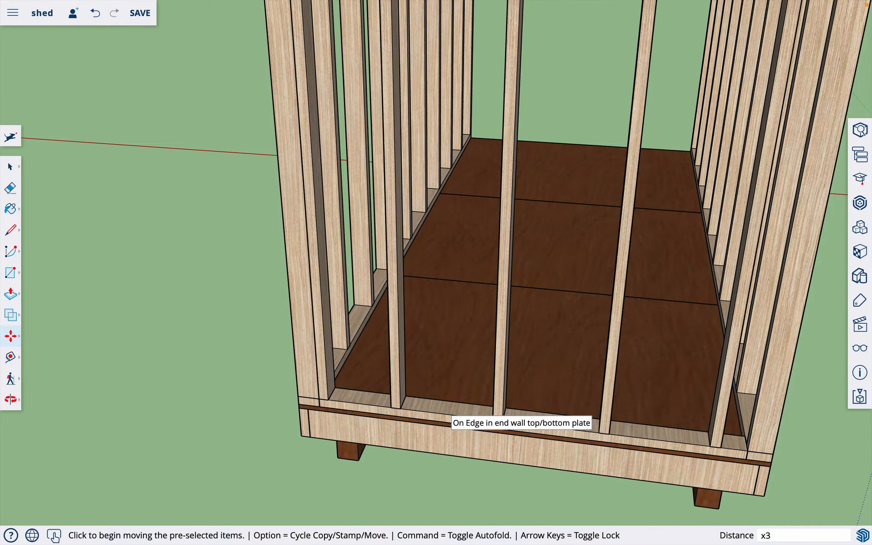
# Step: Copy the last spaced stud to the end of the plate, flush against the shorter side wall
pyautogui.scroll(-1, 700, 471)
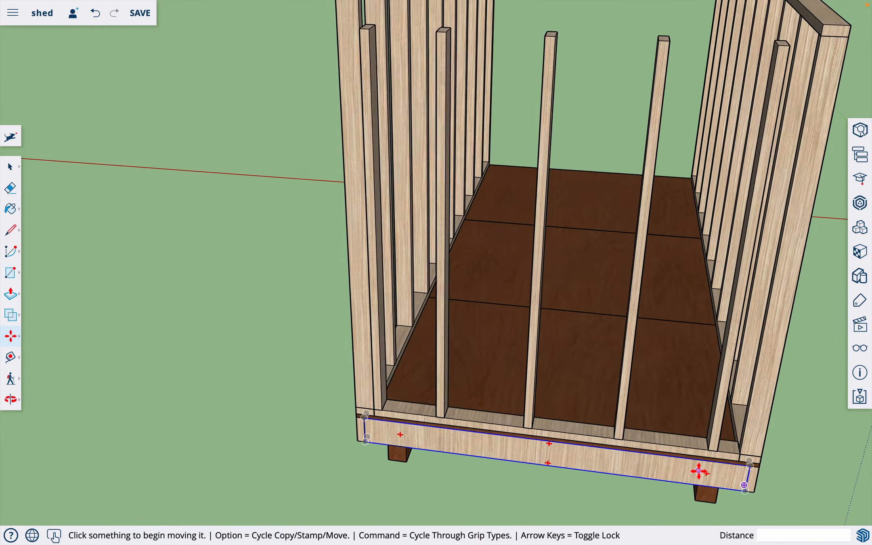
pyautogui.scroll(-1, 700, 471)
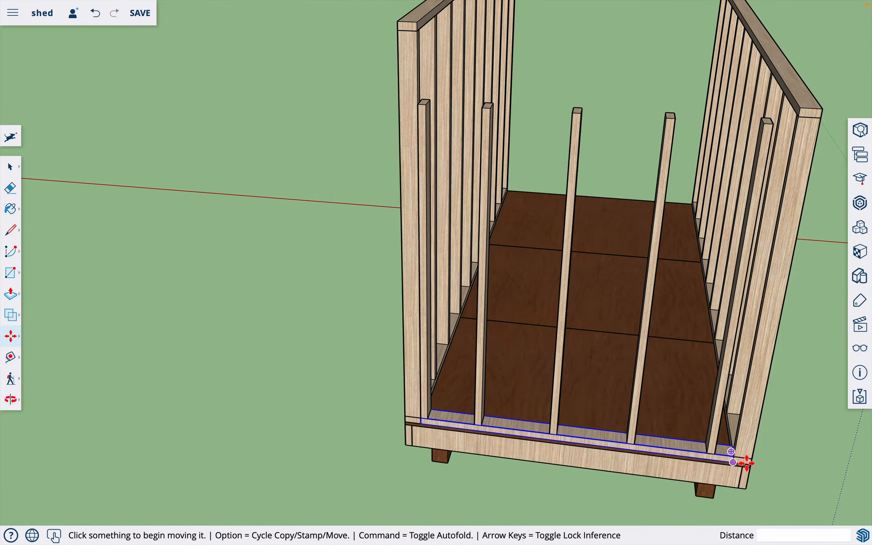
pyautogui.scroll(5, 747, 463)
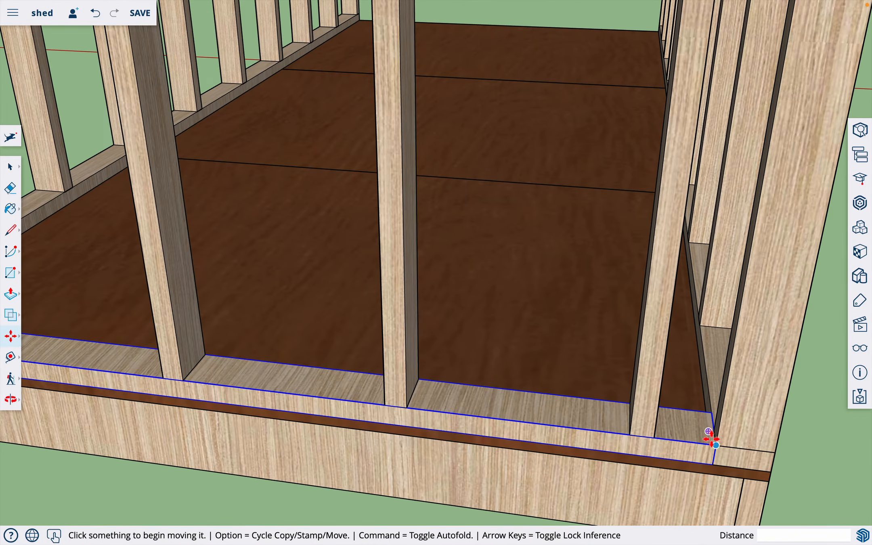
pyautogui.press('alt')
pyautogui.click(653, 435)
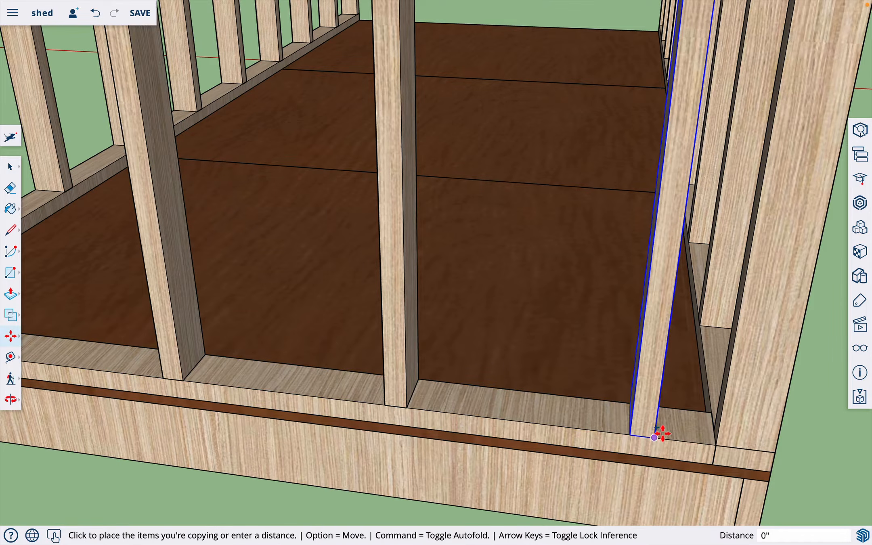
pyautogui.click(720, 444)
# Step: Copy the end wall's bottom plate straight up to sit on the stud tops as the top plate
pyautogui.scroll(-10, 722, 444)
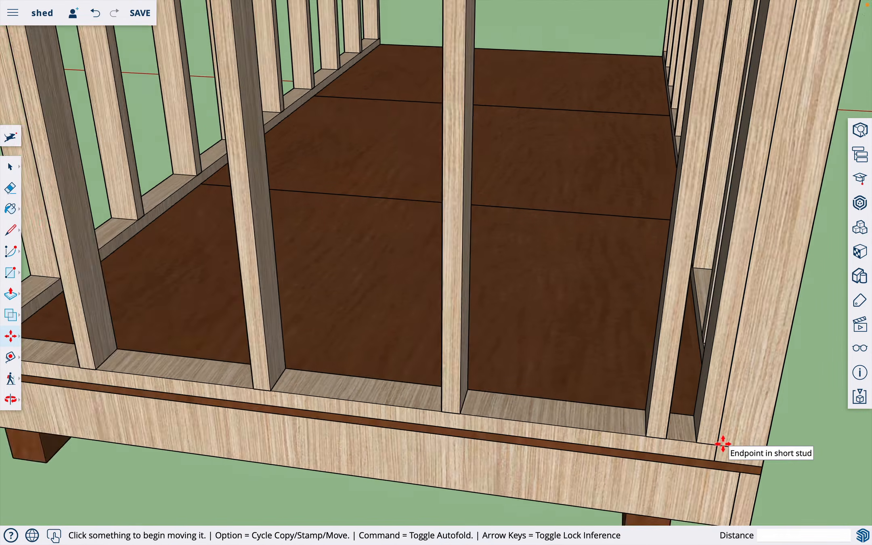
pyautogui.scroll(-5, 721, 444)
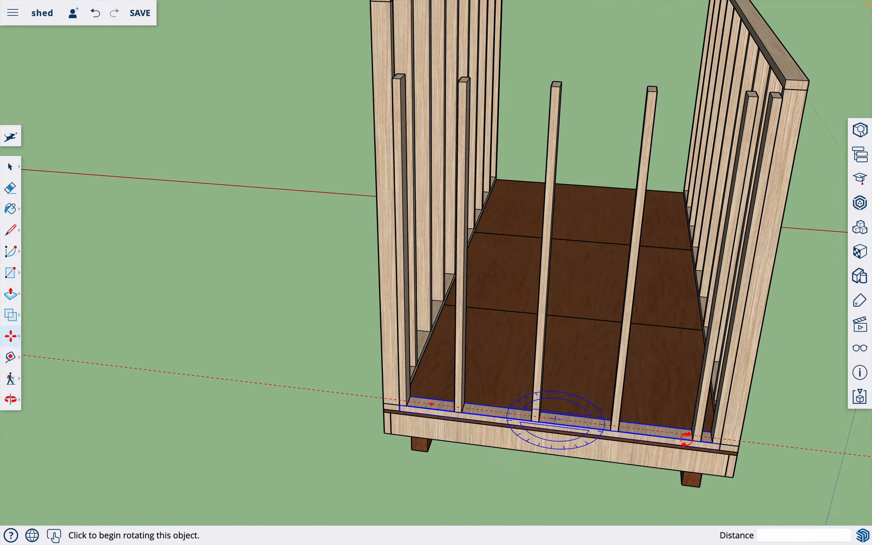
pyautogui.scroll(5, 686, 439)
pyautogui.scroll(2, 678, 439)
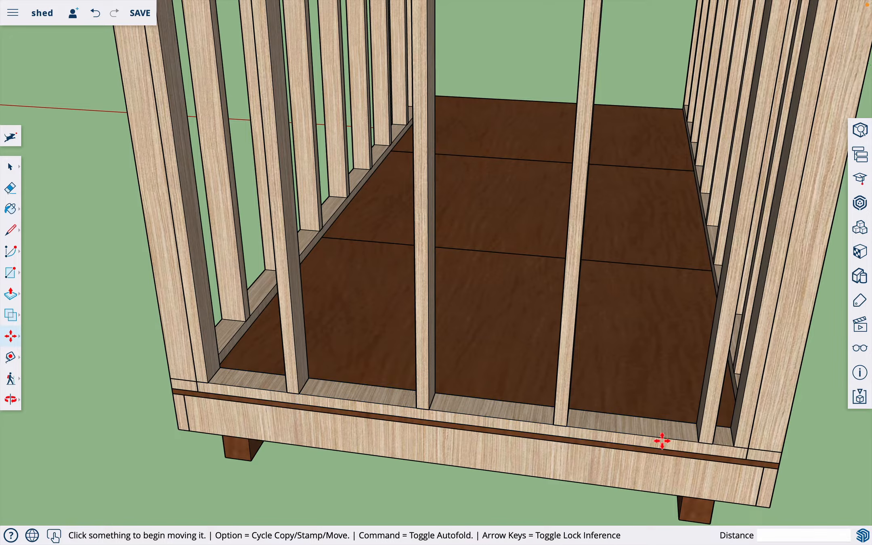
pyautogui.press('alt')
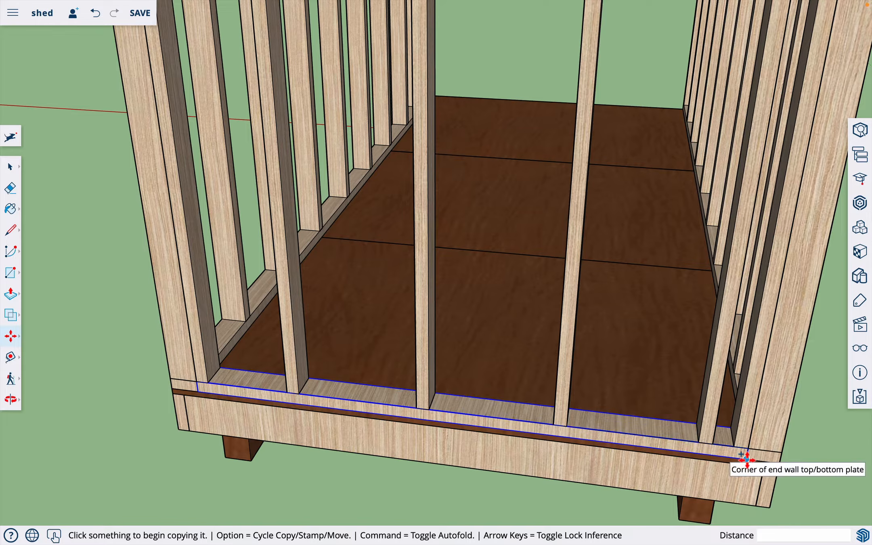
pyautogui.click(746, 459)
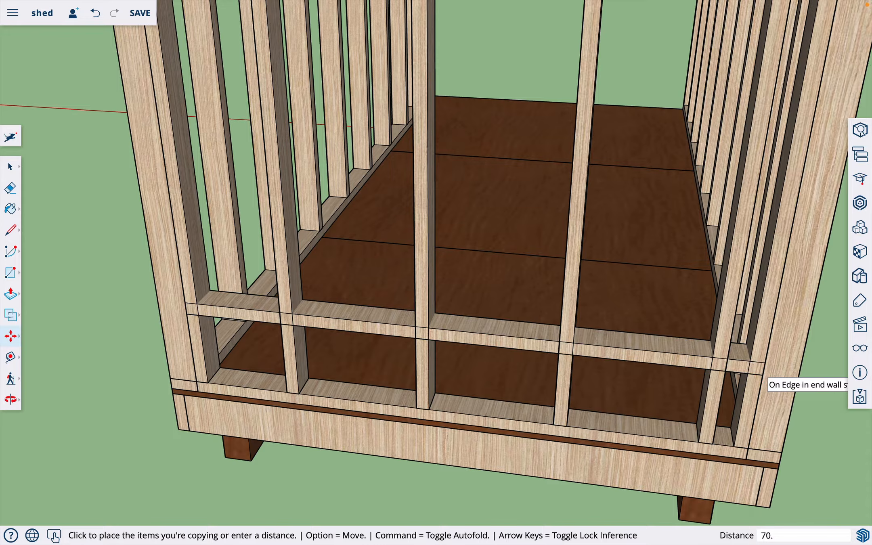
pyautogui.press('Return')
# Step: Copy the end wall's top plate up 1 1/2" to stack a second top plate on it
pyautogui.scroll(-5, 760, 372)
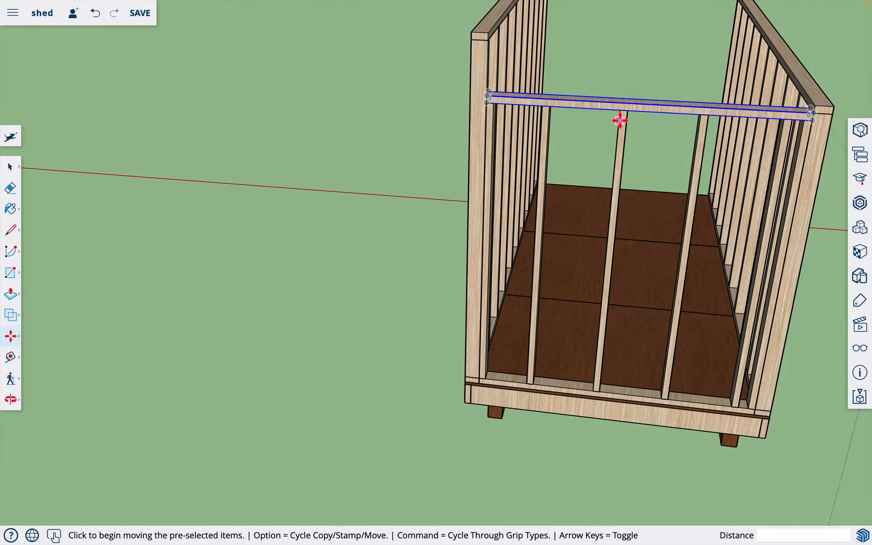
pyautogui.scroll(5, 620, 120)
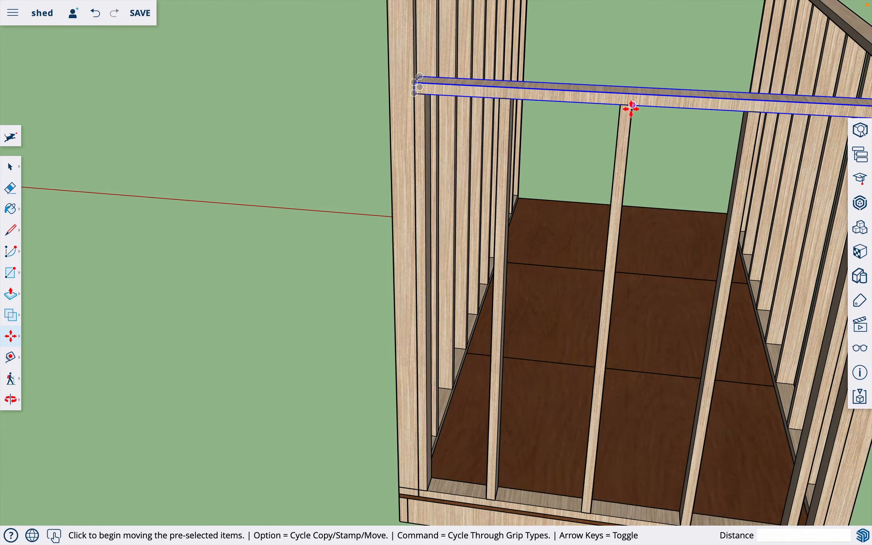
pyautogui.scroll(3, 630, 109)
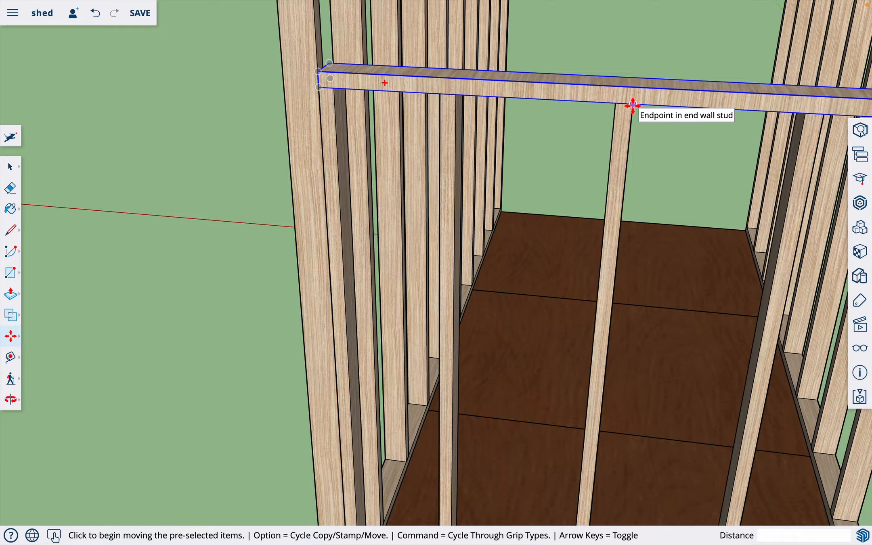
pyautogui.press('alt')
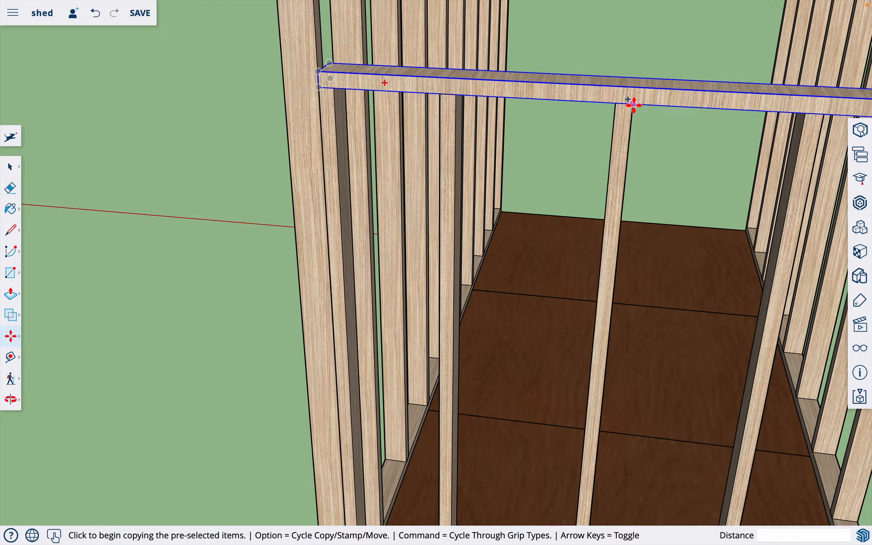
pyautogui.click(634, 104)
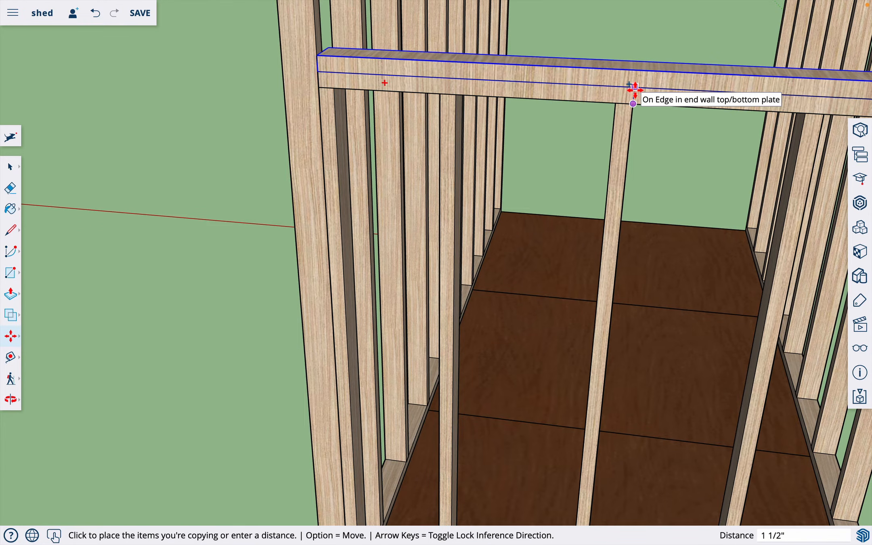
pyautogui.click(633, 90)
# Step: Examine the end wall framing and its double top plate from around the shorter side wall
pyautogui.scroll(-10, 538, 197)
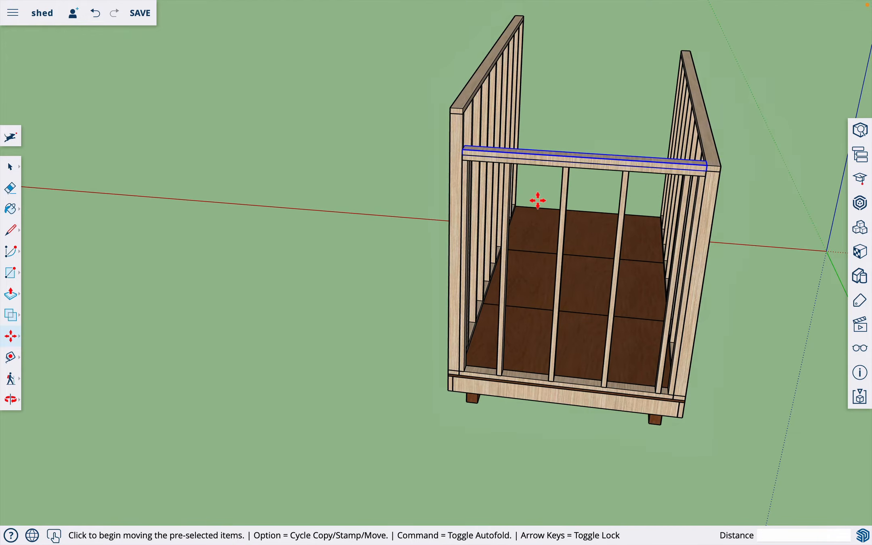
pyautogui.press('o')
pyautogui.moveTo(594, 267); pyautogui.dragTo(366, 232)
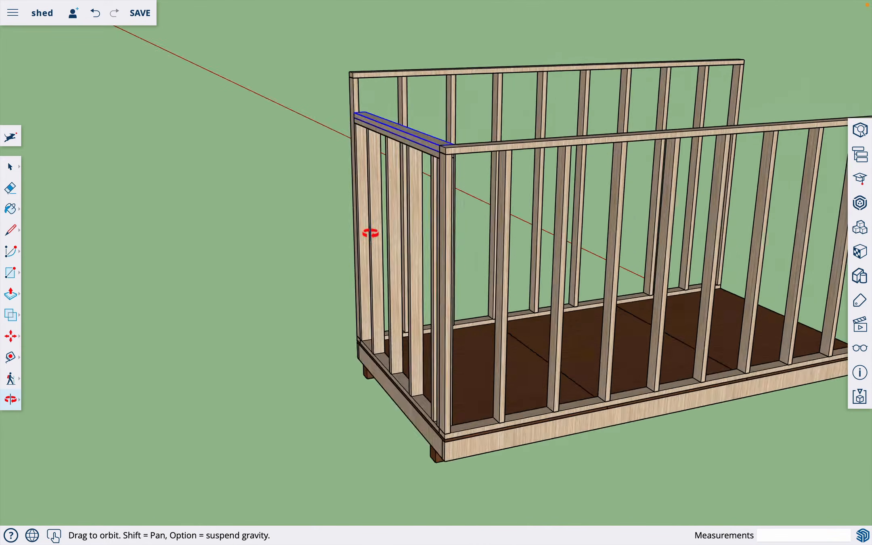
pyautogui.scroll(3, 366, 232)
pyautogui.moveTo(545, 241); pyautogui.dragTo(306, 244)
pyautogui.moveTo(595, 245); pyautogui.dragTo(364, 244)
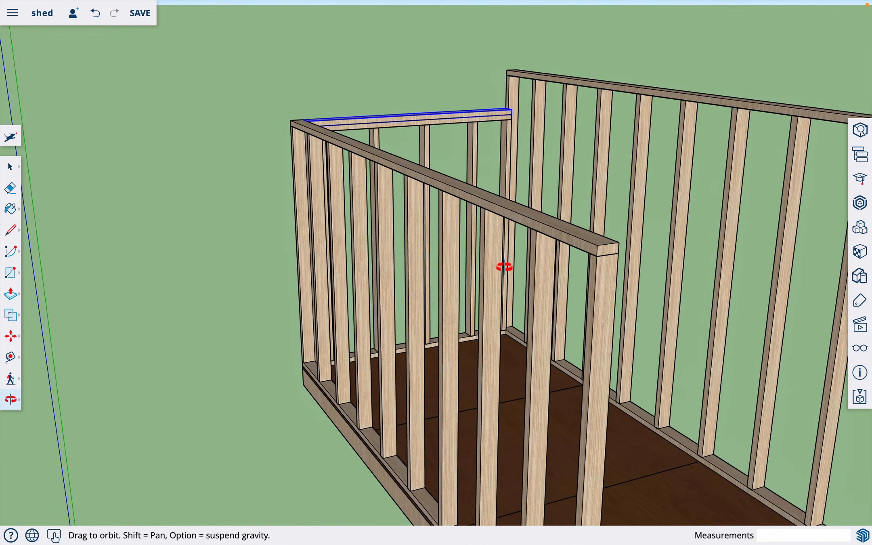
# Step: Draw the 1 1/2" high end profile of the front wall's bottom plate on the inner face of the shorter side wall's bottom plate
pyautogui.moveTo(505, 267); pyautogui.dragTo(332, 262)
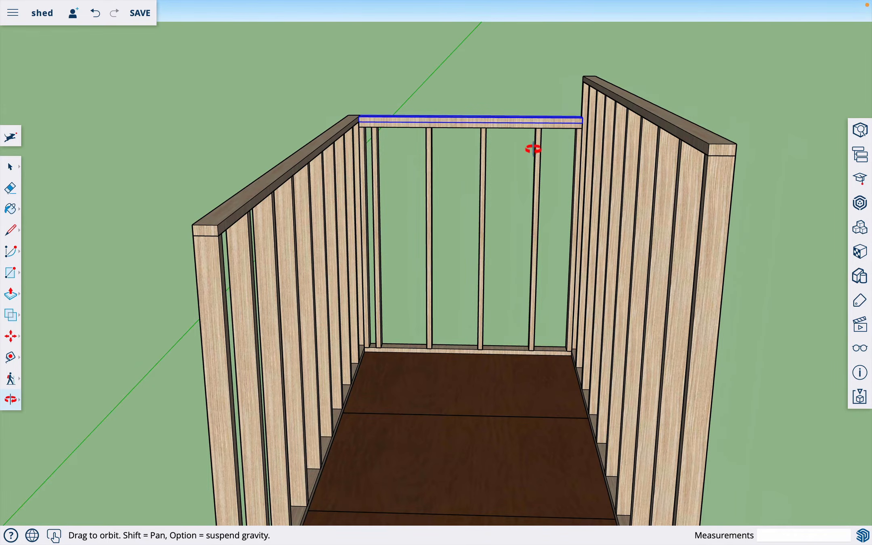
pyautogui.scroll(-2, 534, 159)
pyautogui.scroll(-2, 534, 159)
pyautogui.moveTo(528, 256); pyautogui.dragTo(527, 217)
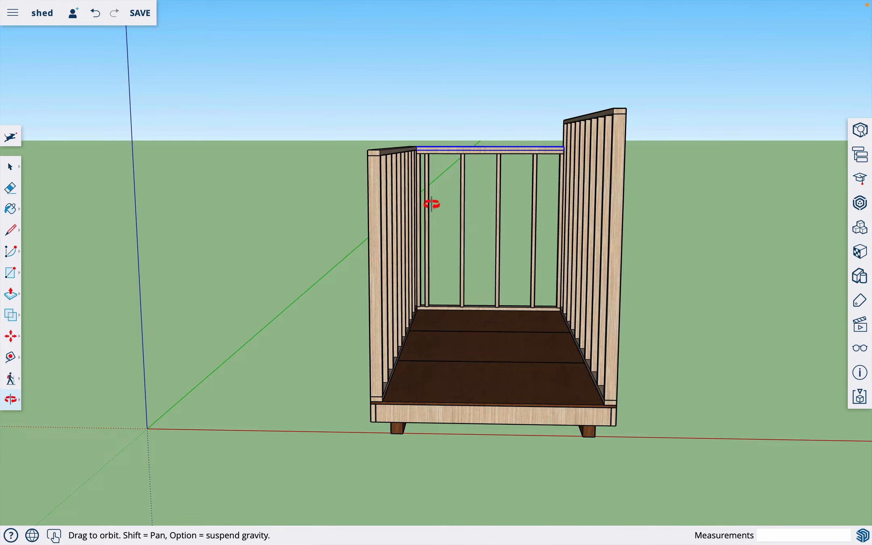
pyautogui.scroll(10, 390, 402)
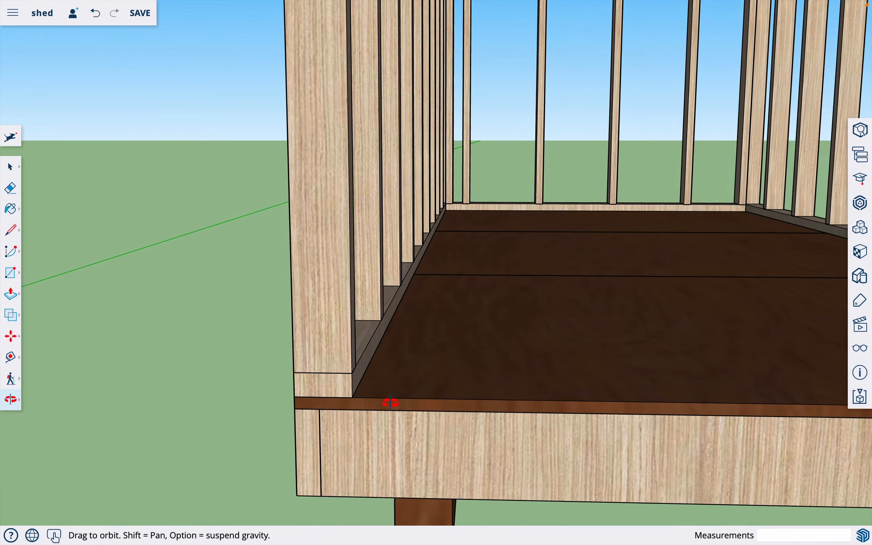
pyautogui.moveTo(408, 397)
pyautogui.mouseDown()
pyautogui.moveTo(343, 405)
pyautogui.moveTo(290, 390)
pyautogui.mouseUp()
pyautogui.press('l')
pyautogui.click(282, 373)
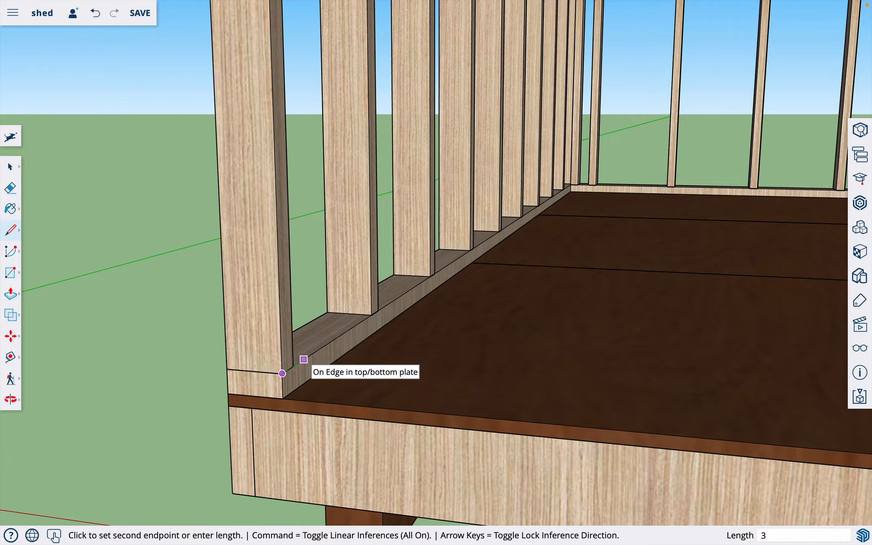
pyautogui.press('Return')
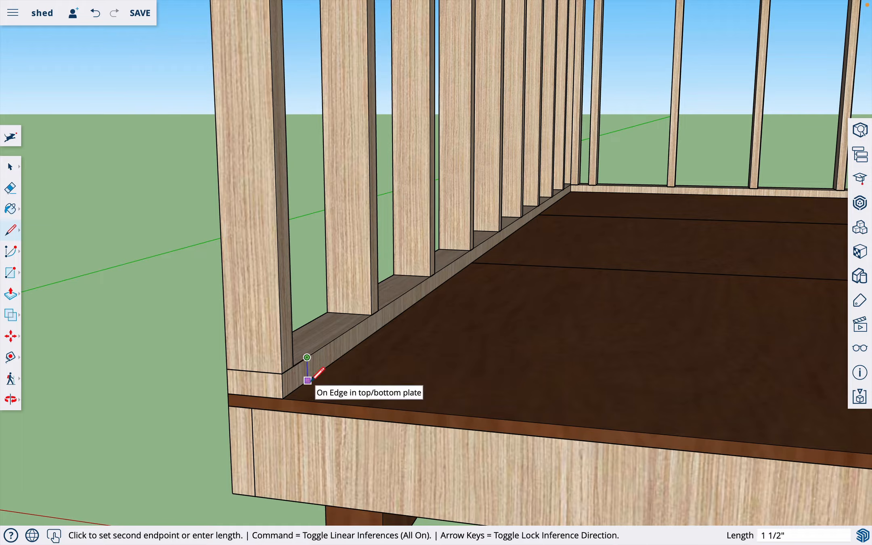
pyautogui.scroll(3, 305, 378)
pyautogui.scroll(1, 307, 380)
pyautogui.click(306, 379)
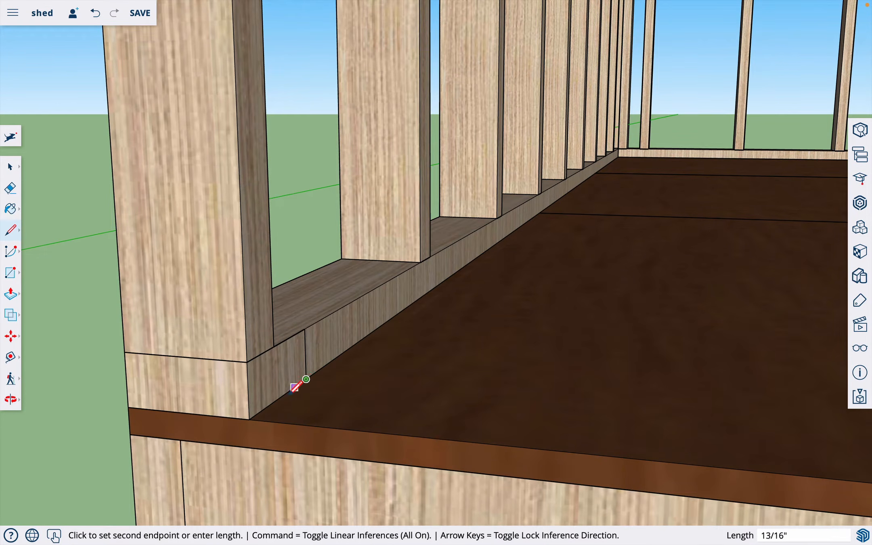
pyautogui.click(249, 419)
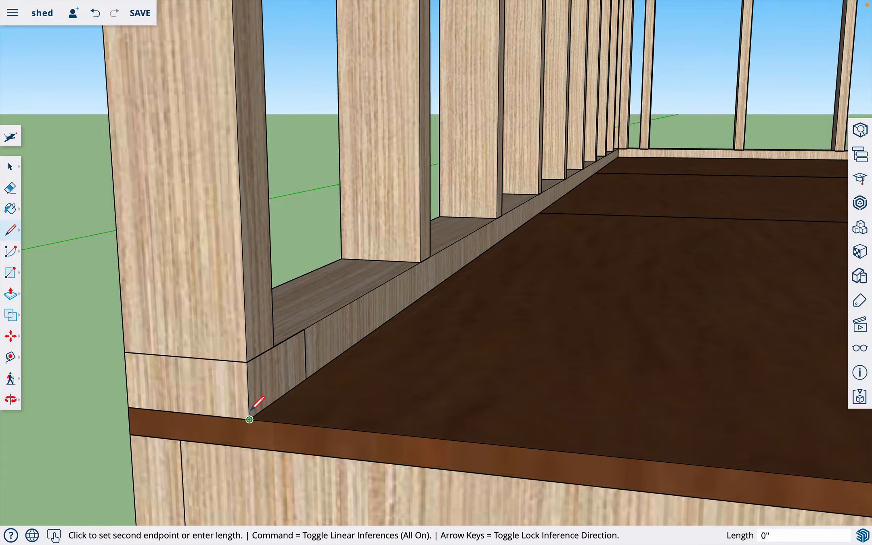
pyautogui.click(247, 362)
# Step: Push/Pull the profile 12.5" along the floor's front edge to form a short bottom plate
pyautogui.press('b')
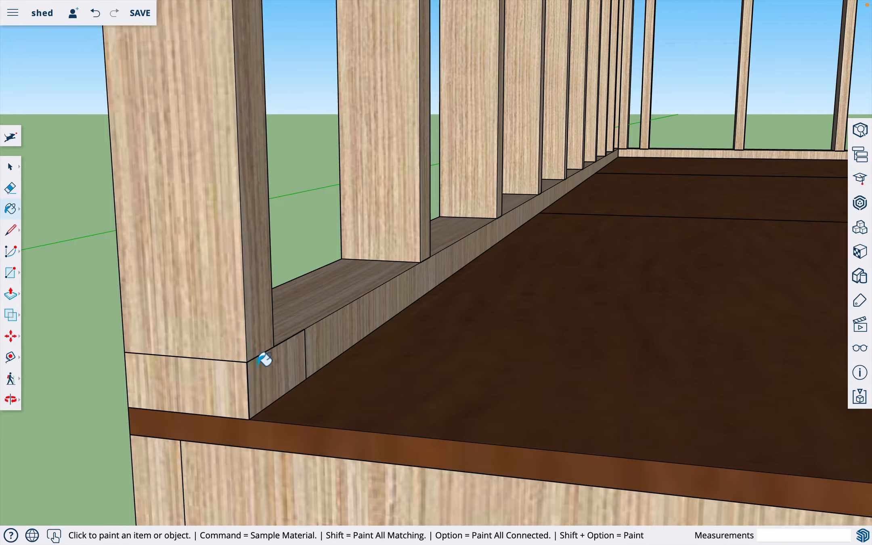
pyautogui.press('p')
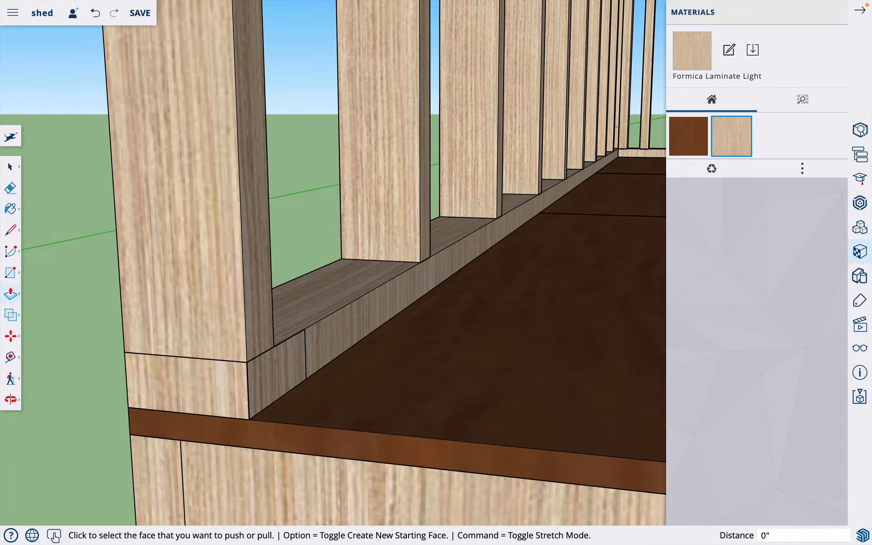
pyautogui.click(277, 373)
pyautogui.click(322, 383)
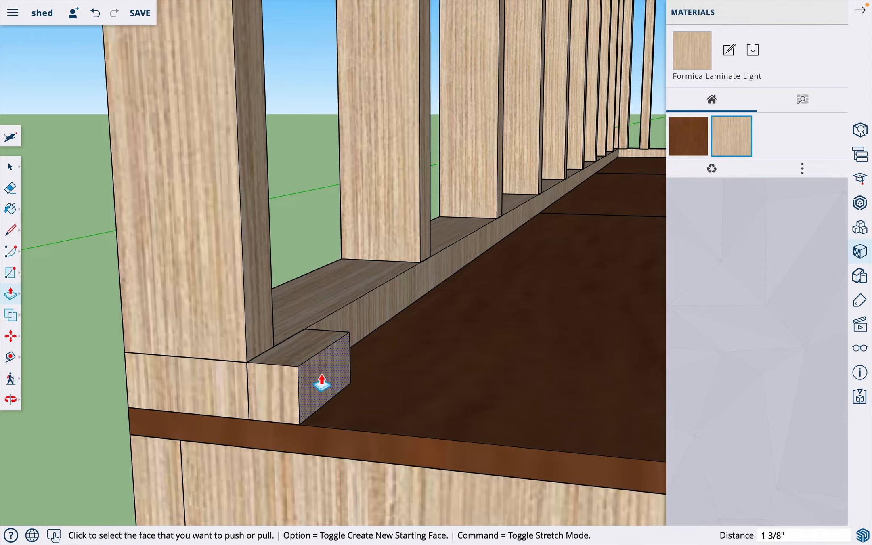
pyautogui.write('12.5')
pyautogui.press('Return')
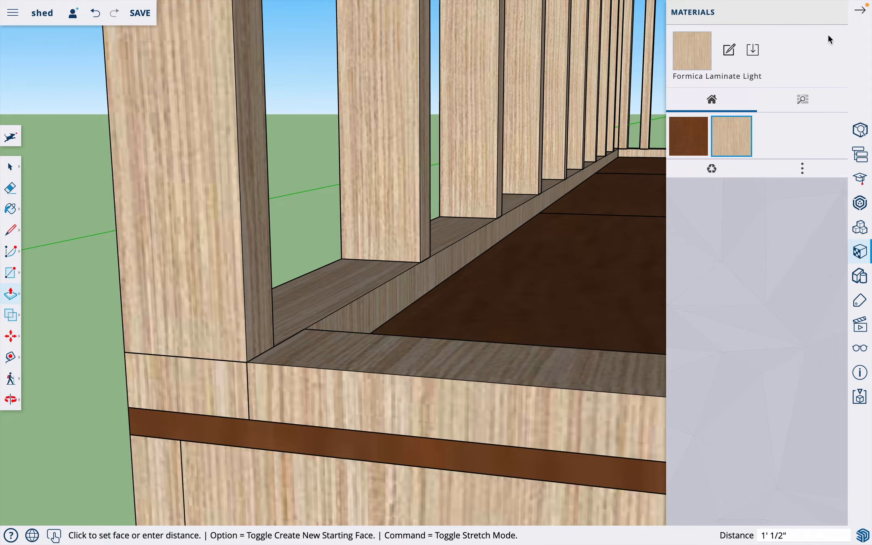
pyautogui.click(861, 12)
# Step: Make the short plate at the floor's front edge a component with the definition name "front wall bottom plate"
pyautogui.scroll(-8, 683, 255)
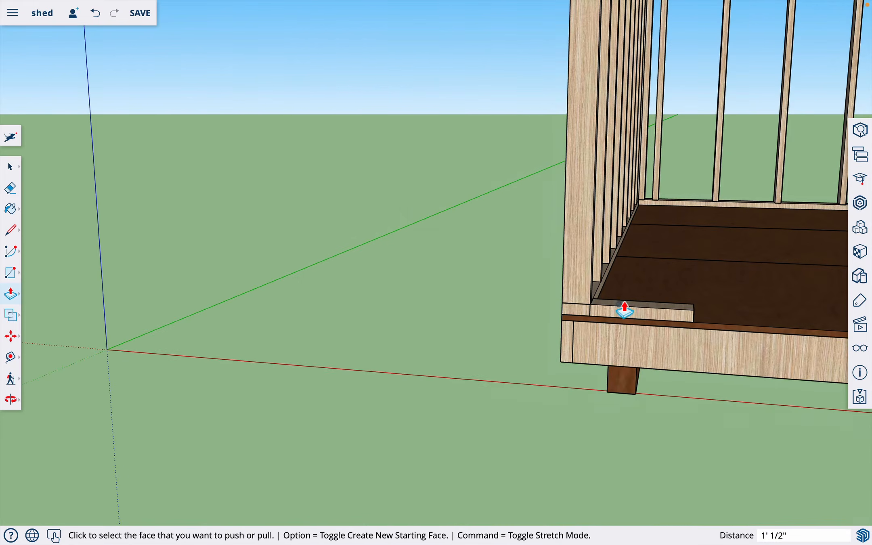
pyautogui.scroll(-3, 316, 339)
pyautogui.scroll(6, 551, 321)
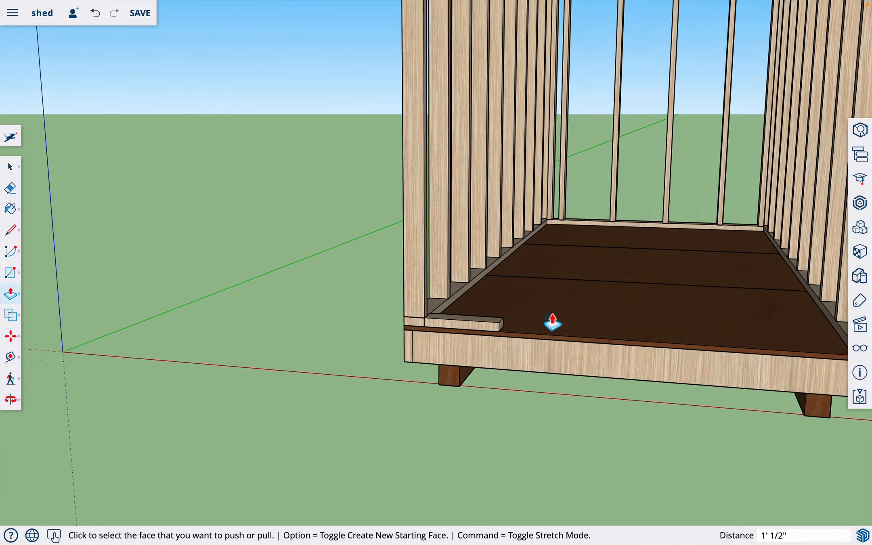
pyautogui.press('space')
pyautogui.click(467, 327)
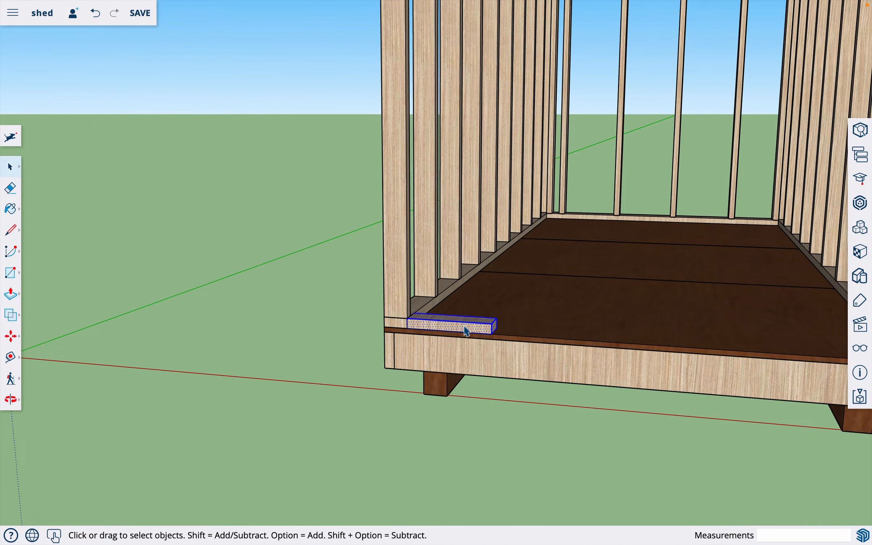
pyautogui.rightClick(467, 330)
pyautogui.click(532, 380)
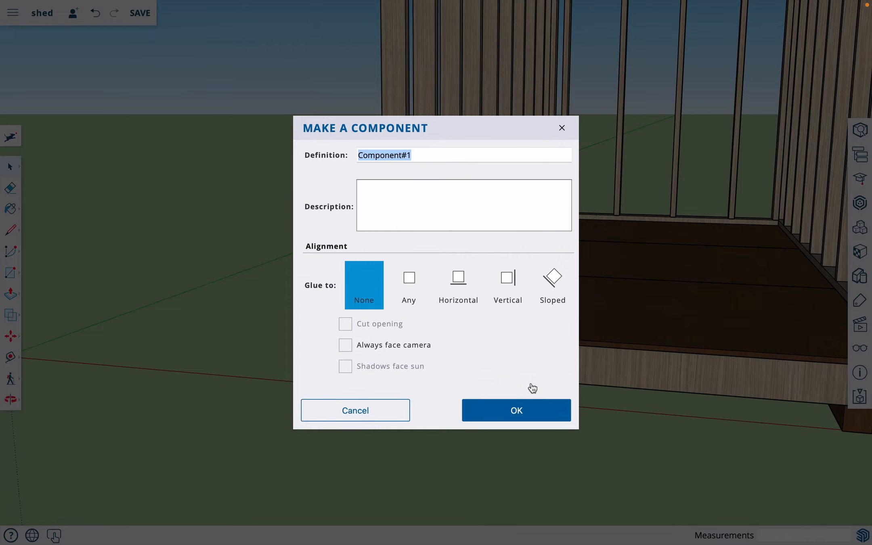
pyautogui.write('front wall bottom p')
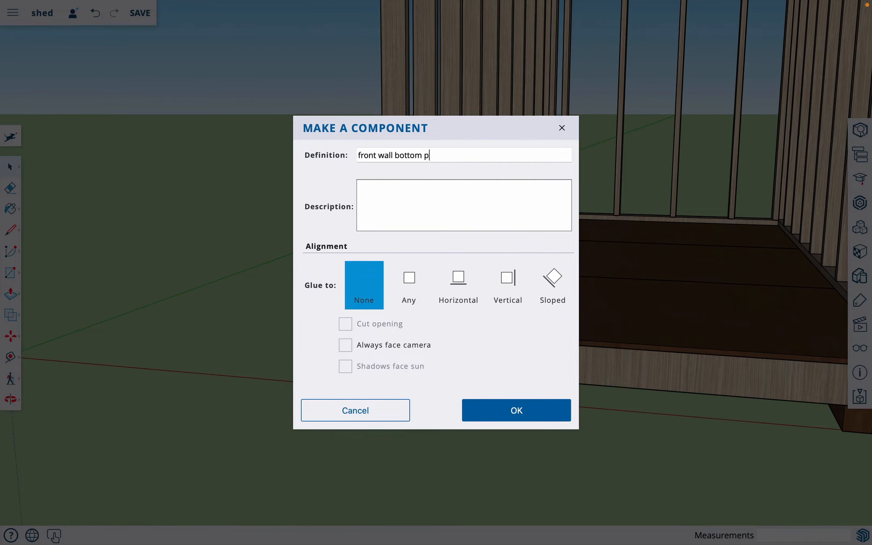
pyautogui.write('late')
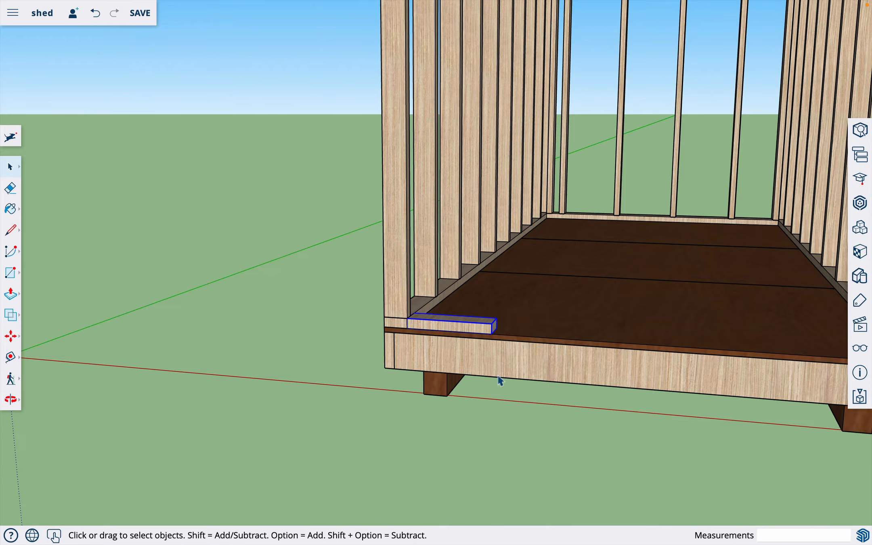
# Step: Copy the short front plate along the floor's front edge until it sits flush against the taller side wall
pyautogui.scroll(-5, 266, 350)
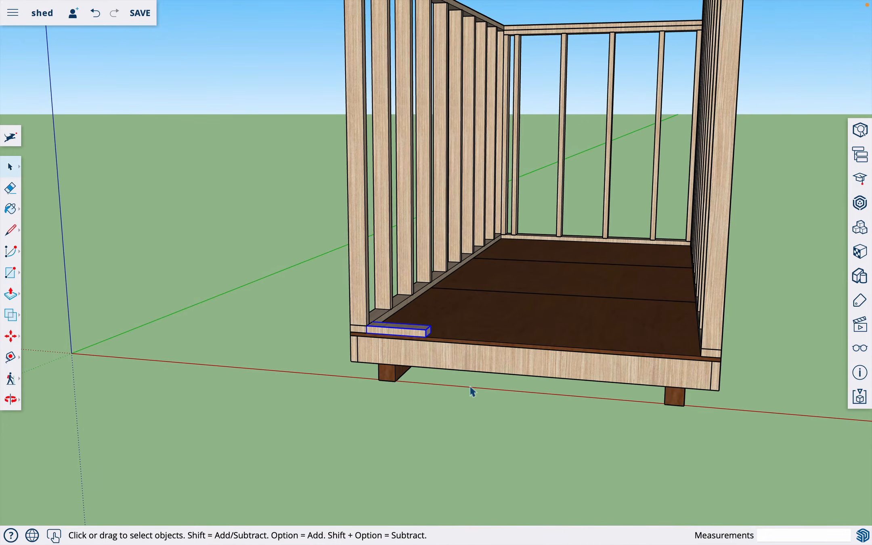
pyautogui.press('m')
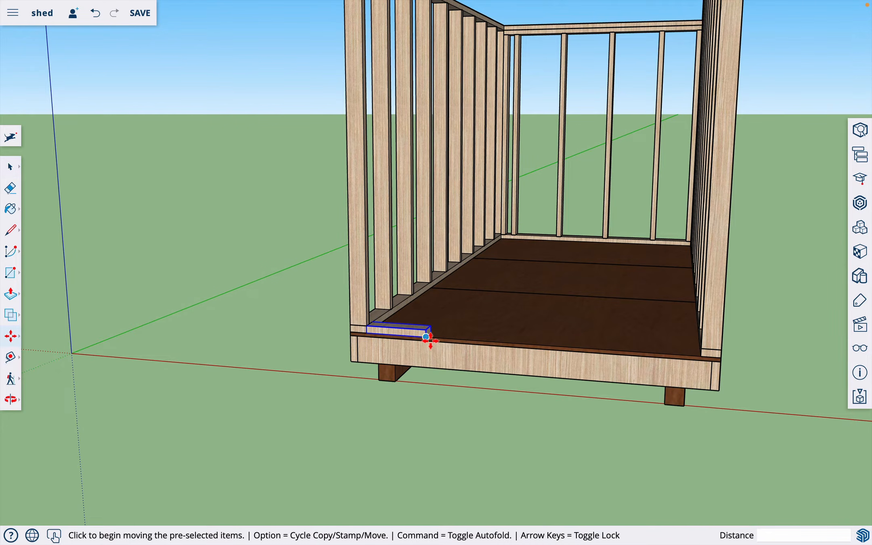
pyautogui.press('alt')
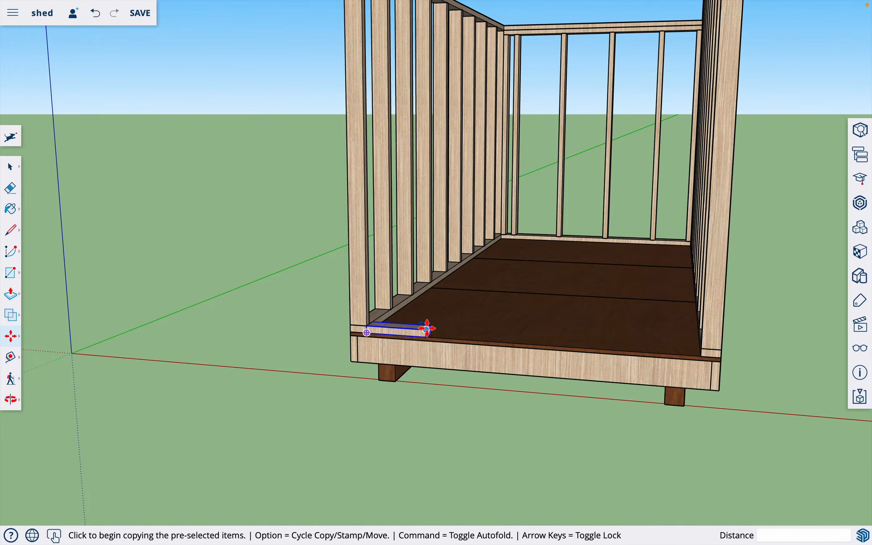
pyautogui.click(426, 330)
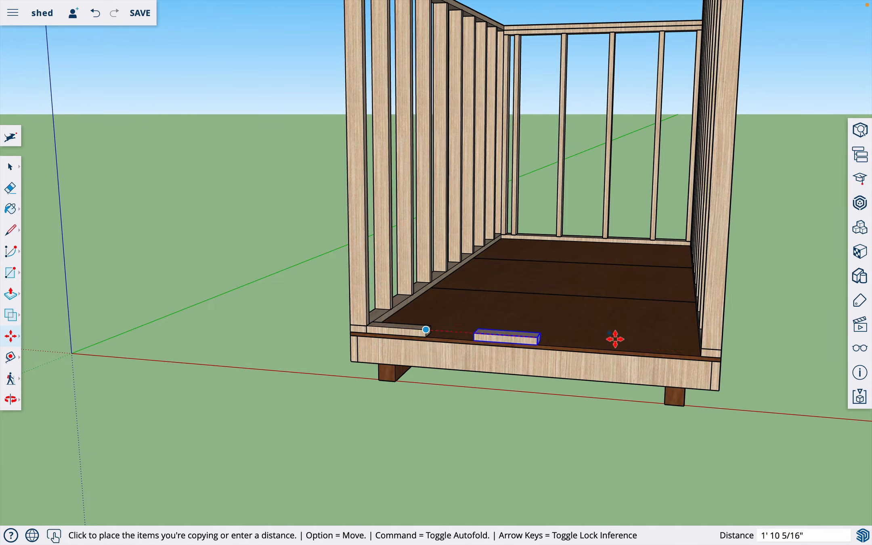
pyautogui.click(701, 347)
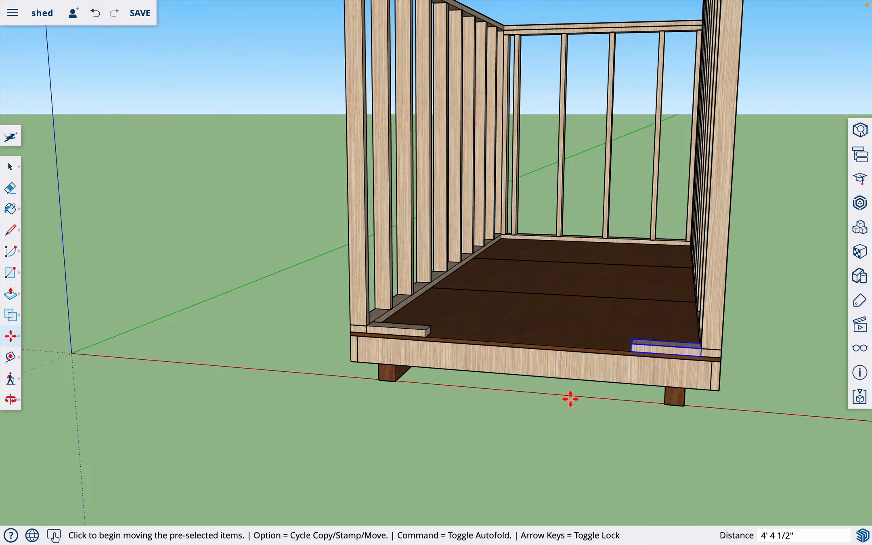
# Step: Copy the end wall's corner stud beside the shorter side wall to the inner end of the matching front bottom plate
pyautogui.press('o')
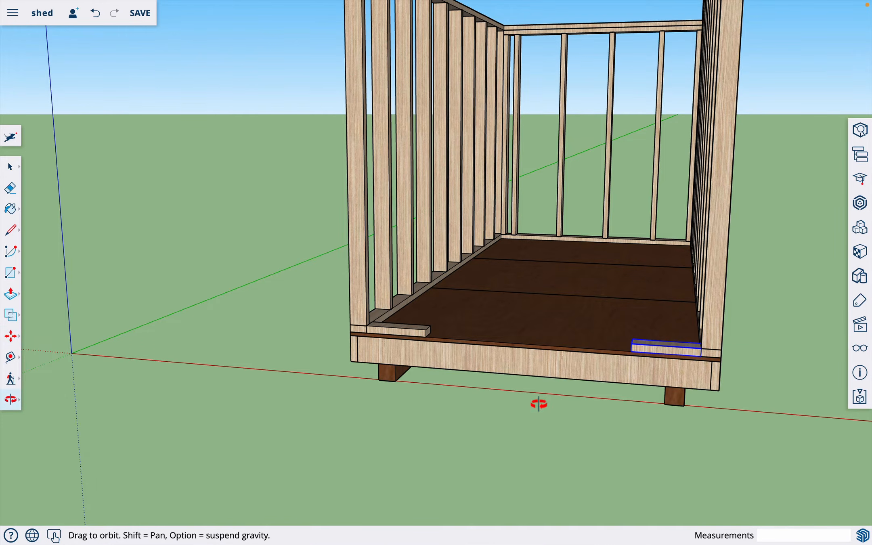
pyautogui.moveTo(539, 404); pyautogui.dragTo(481, 489)
pyautogui.press('space')
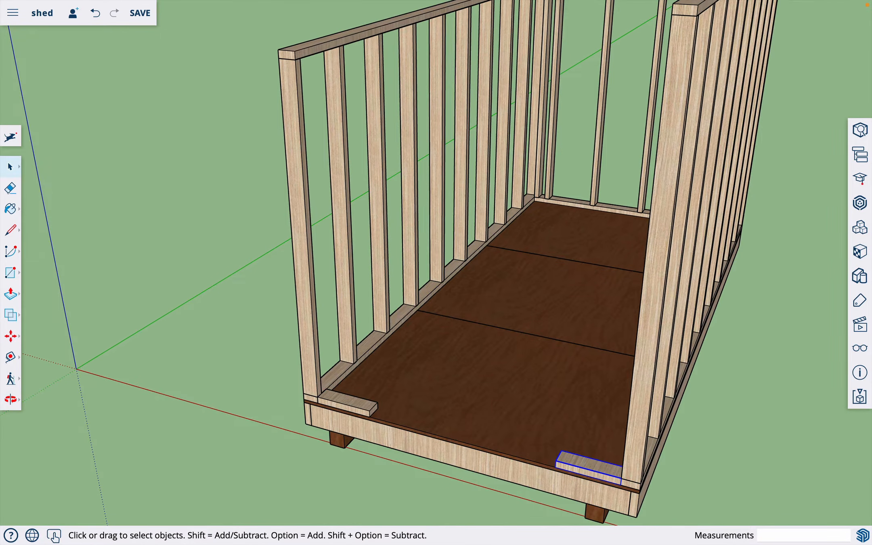
pyautogui.click(541, 194)
pyautogui.scroll(8, 543, 195)
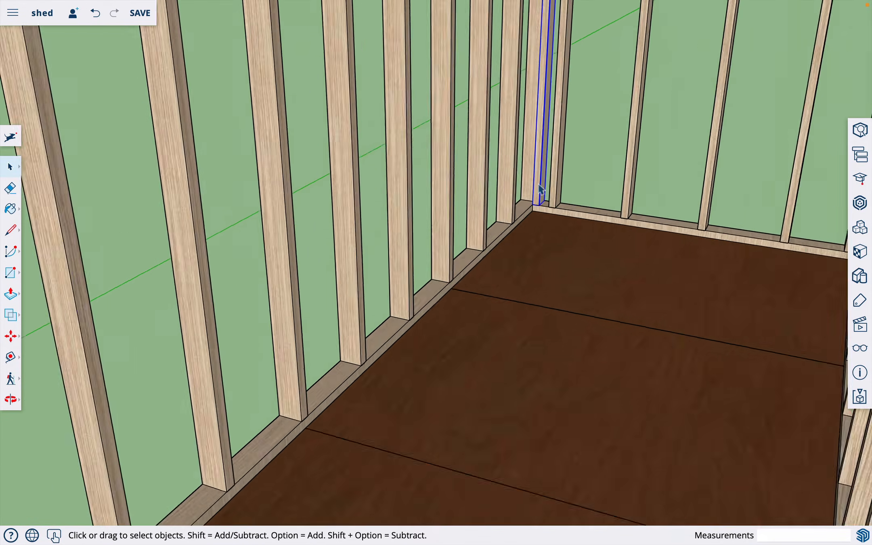
pyautogui.scroll(-4, 543, 195)
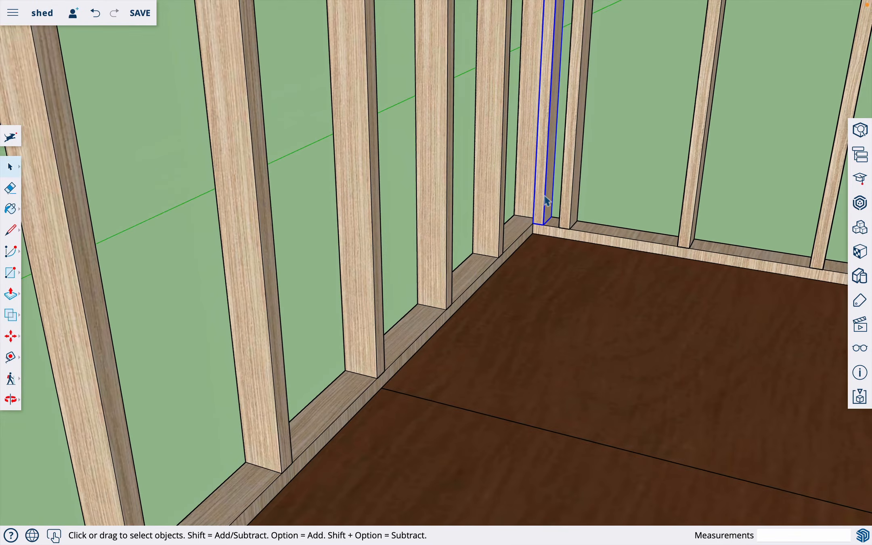
pyautogui.press('m')
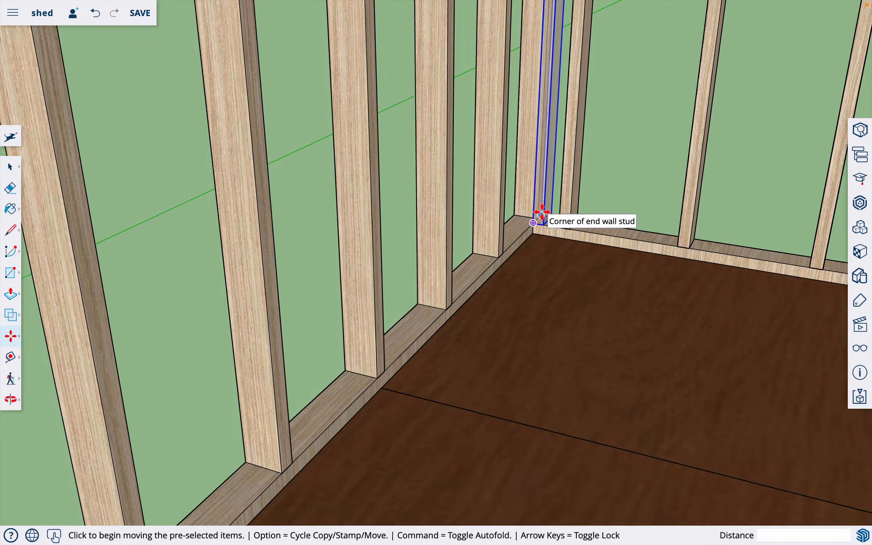
pyautogui.press('alt')
pyautogui.scroll(-8, 543, 220)
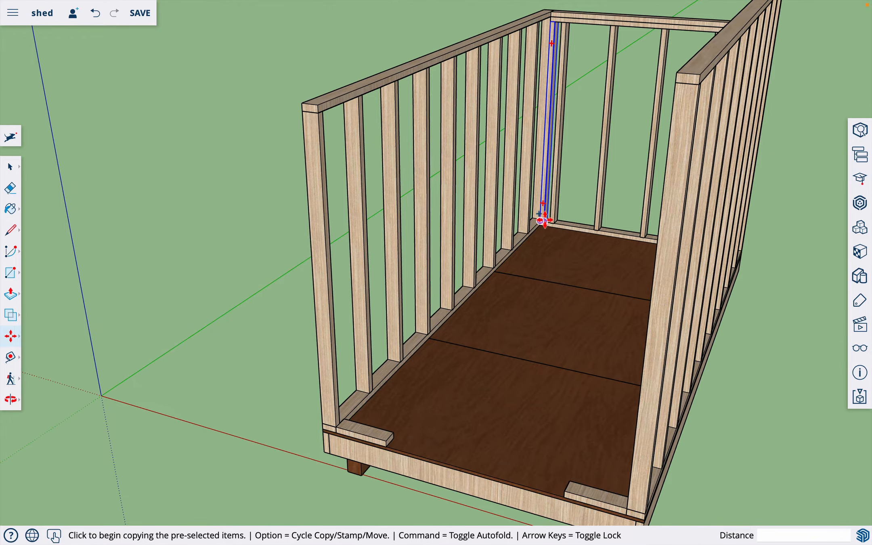
pyautogui.click(544, 221)
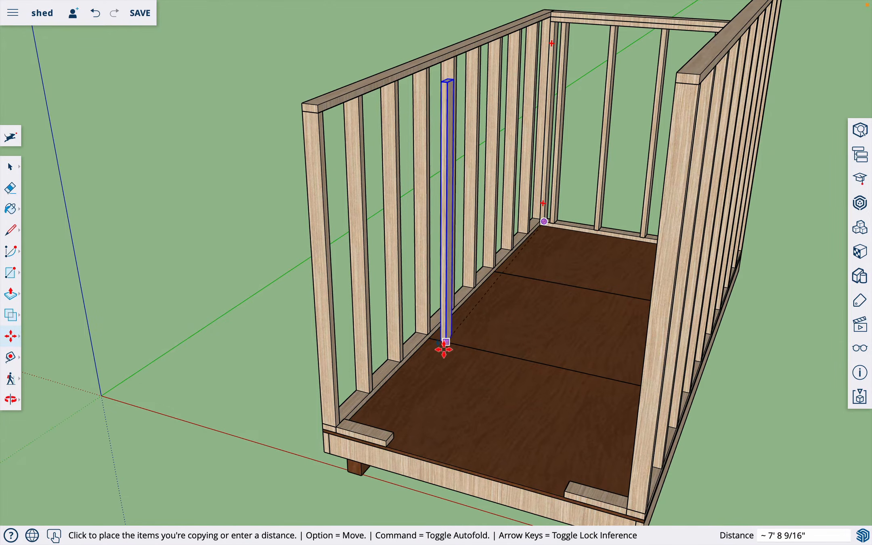
pyautogui.click(344, 431)
# Step: Copy the new front stud 11" along its short bottom plate to the plate's free end
pyautogui.press('o')
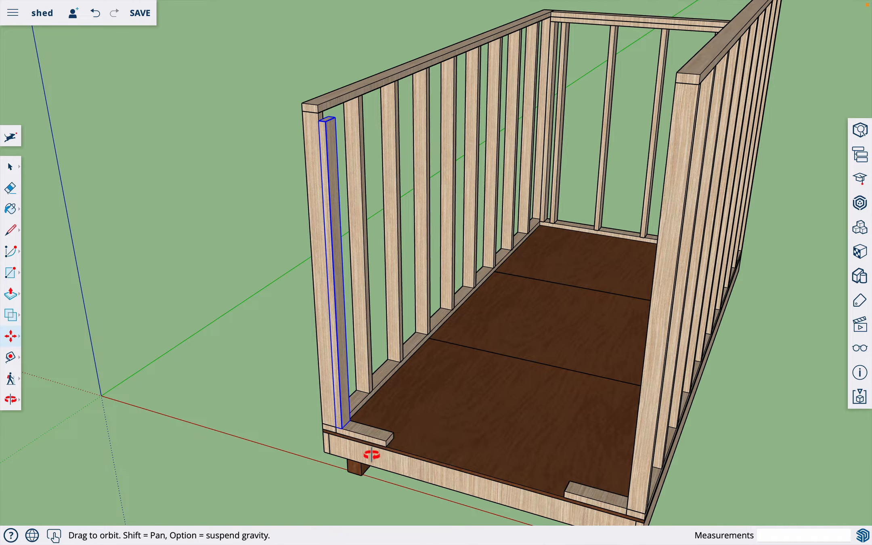
pyautogui.moveTo(369, 454); pyautogui.dragTo(476, 389)
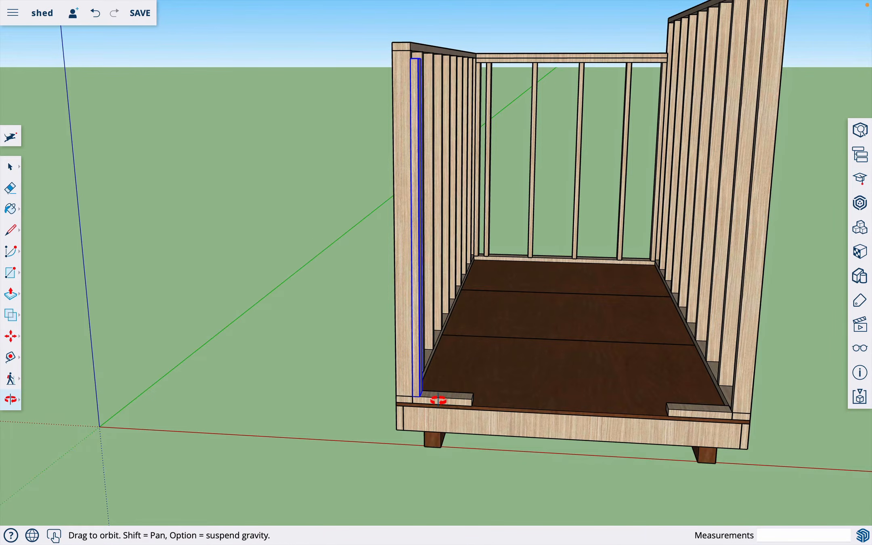
pyautogui.press('m')
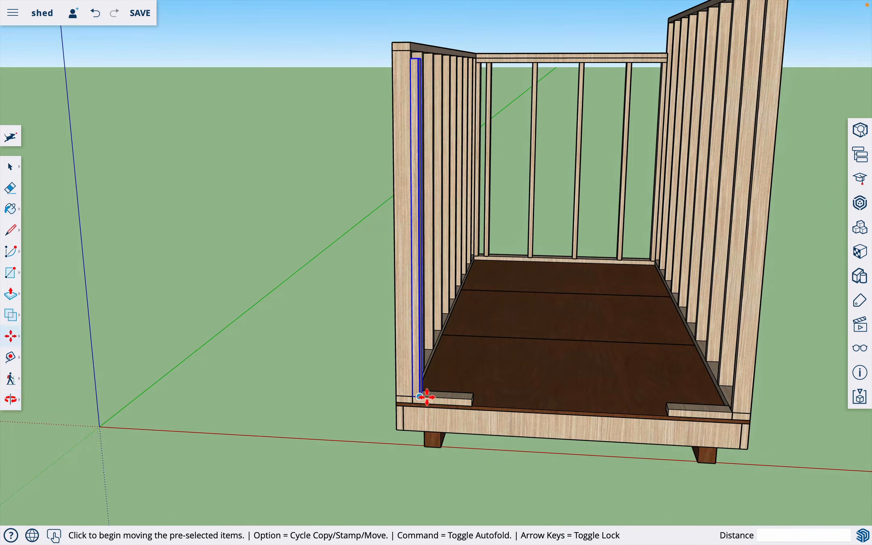
pyautogui.scroll(5, 422, 396)
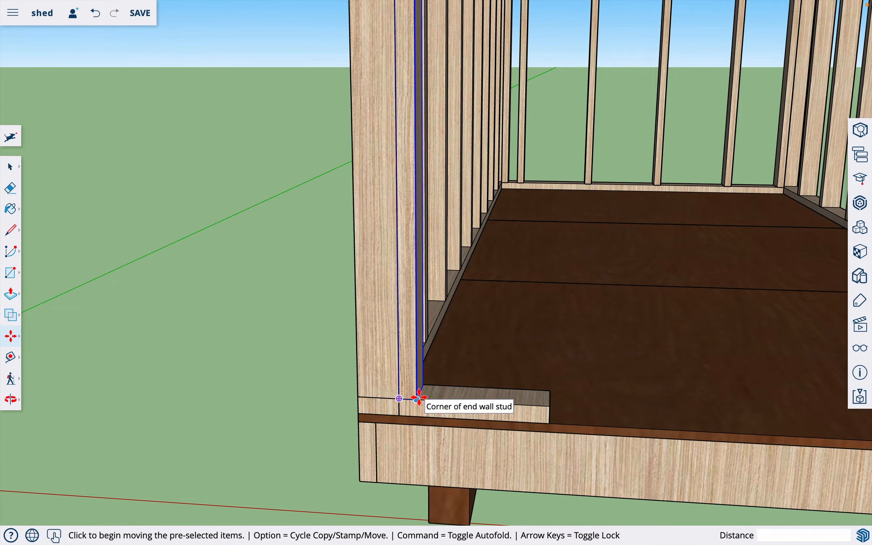
pyautogui.press('alt')
pyautogui.click(416, 399)
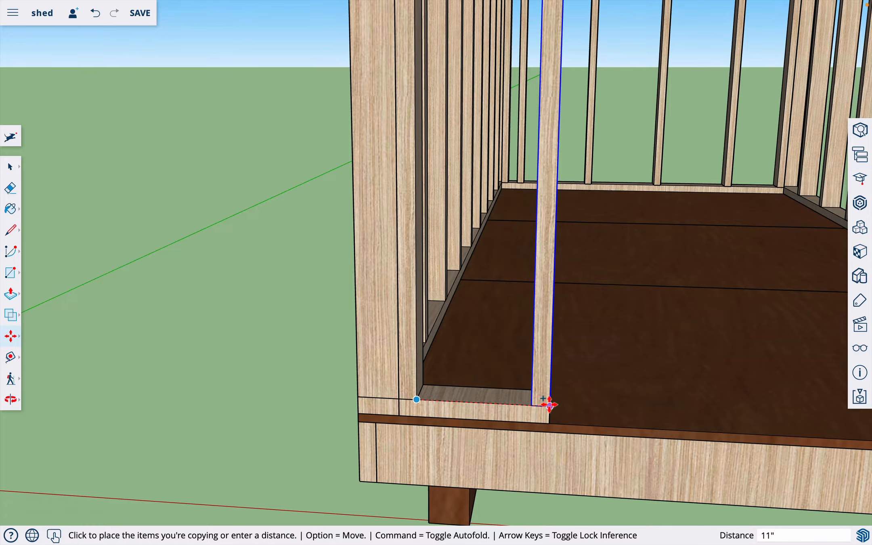
pyautogui.click(533, 404)
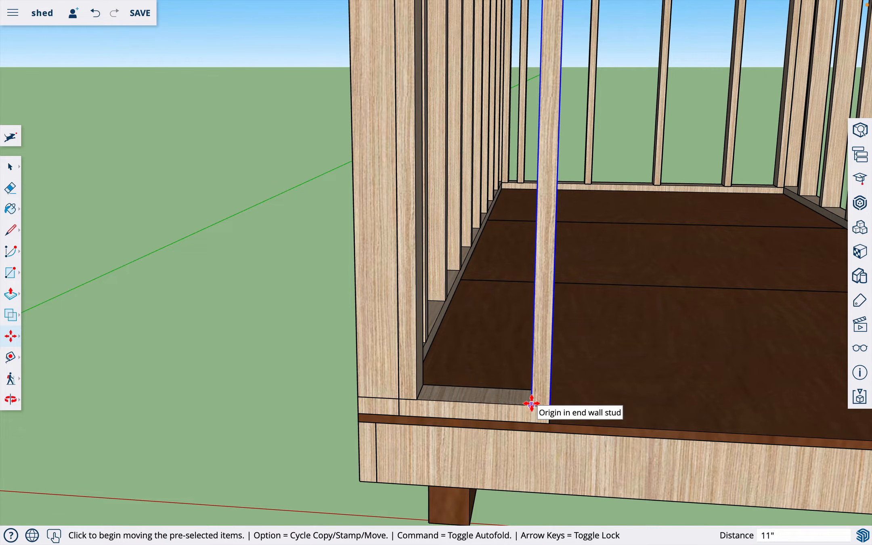
# Step: Copy the stud at the free end of the short front plate 1 1/2" inward to double it
pyautogui.press('alt')
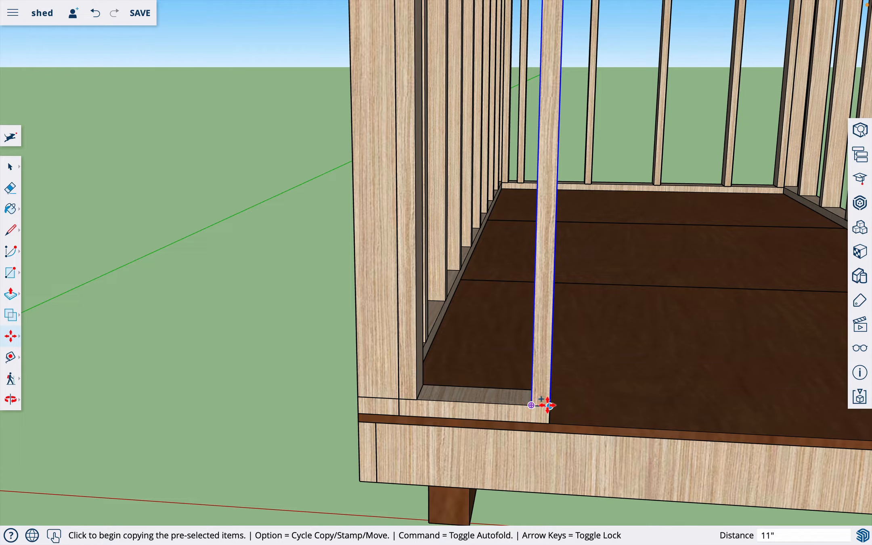
pyautogui.click(550, 405)
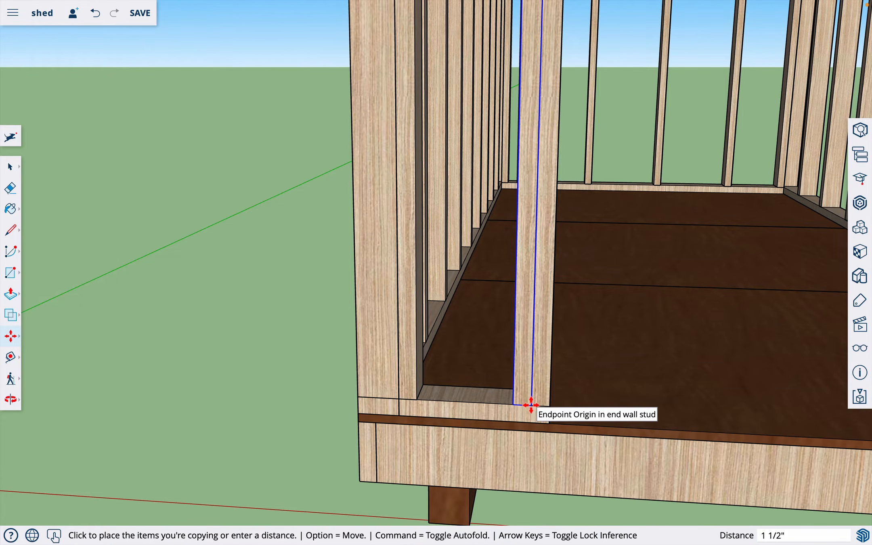
pyautogui.click(529, 405)
# Step: Copy the doubled stud pair 3' 7" across the front opening to the free end of the opposite bottom plate
pyautogui.scroll(-5, 274, 401)
pyautogui.scroll(-5, 328, 401)
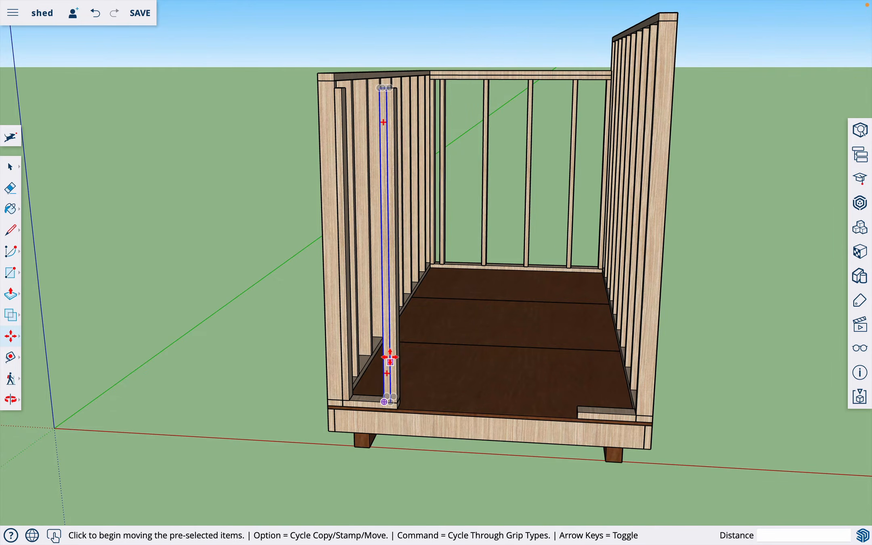
pyautogui.scroll(2, 596, 416)
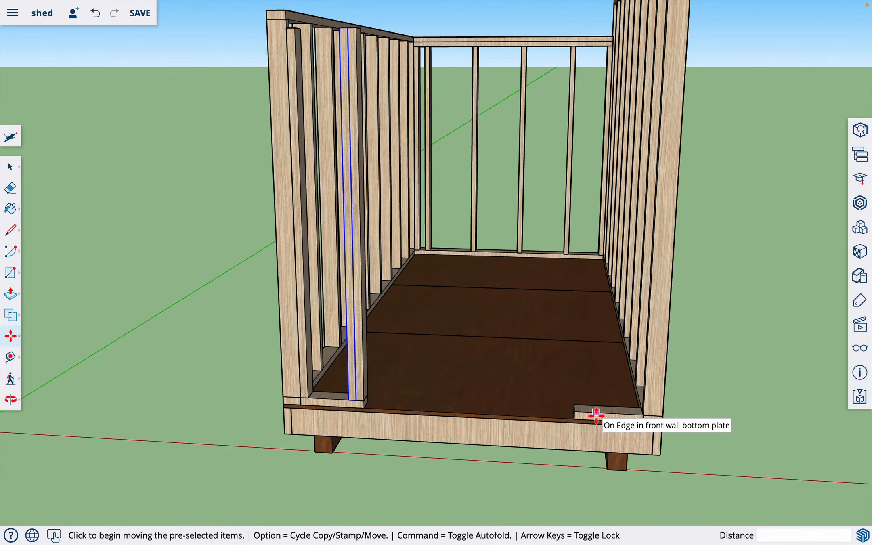
pyautogui.scroll(3, 596, 413)
pyautogui.press('space')
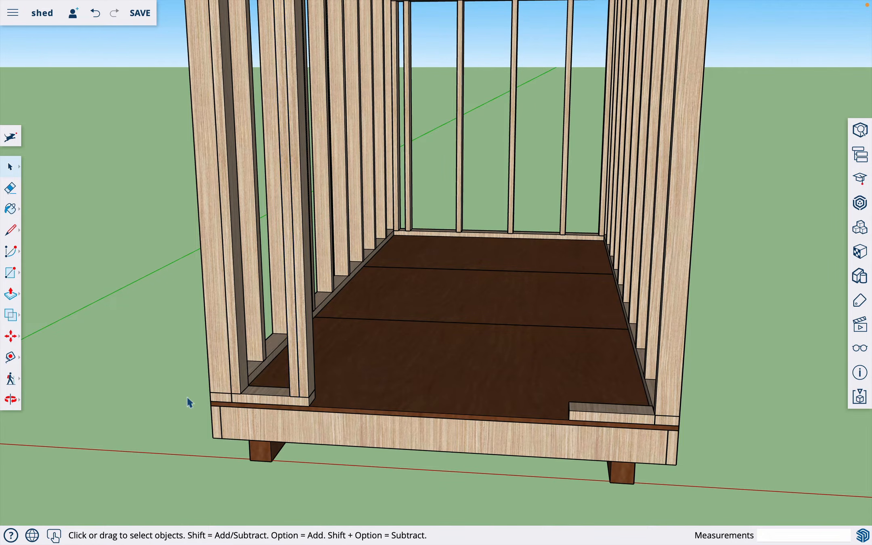
pyautogui.click(304, 363)
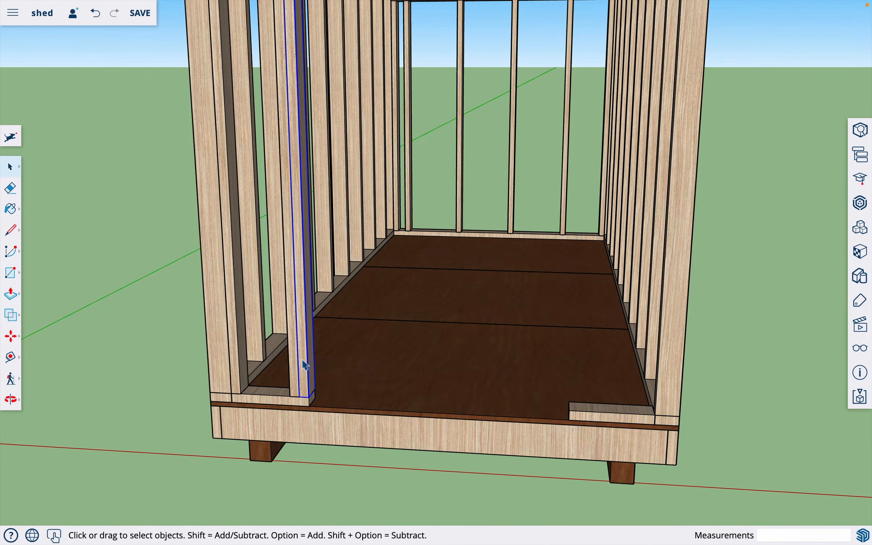
pyautogui.keyDown('shift'); pyautogui.click(295, 365); pyautogui.keyUp('shift')
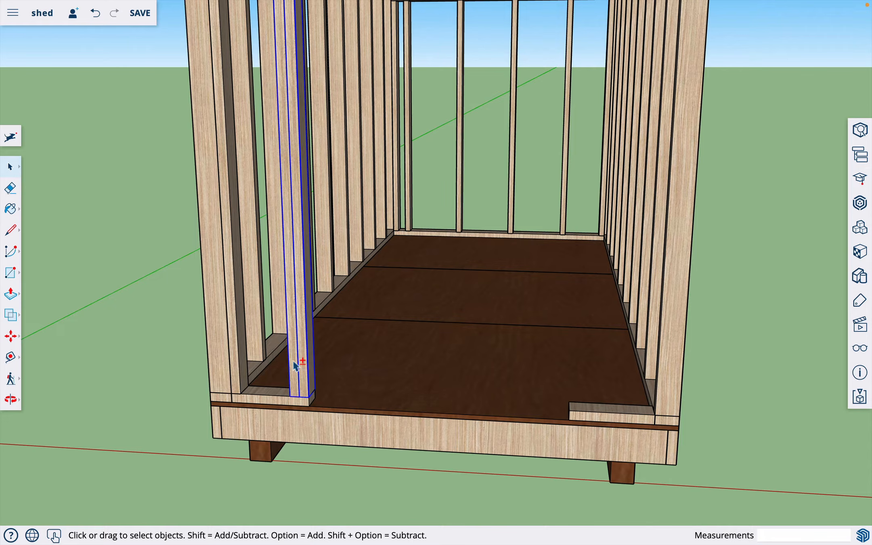
pyautogui.press('m')
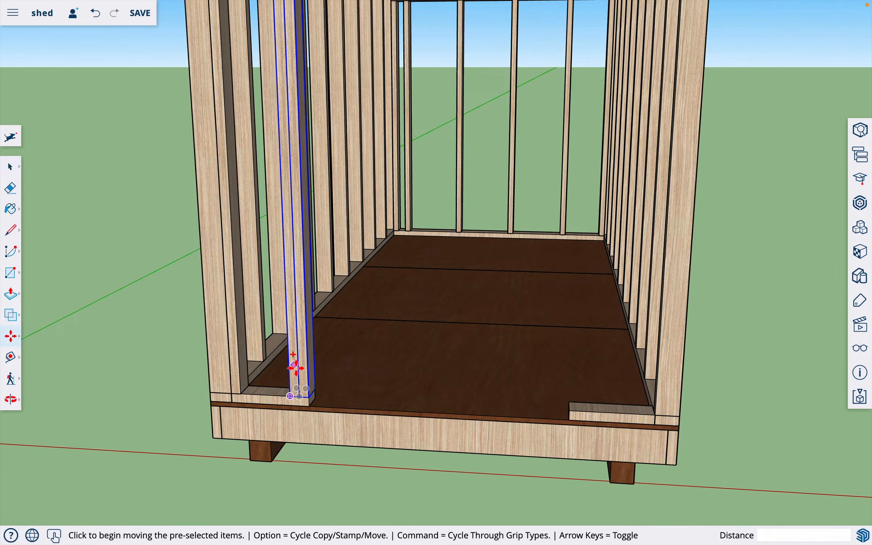
pyautogui.press('alt')
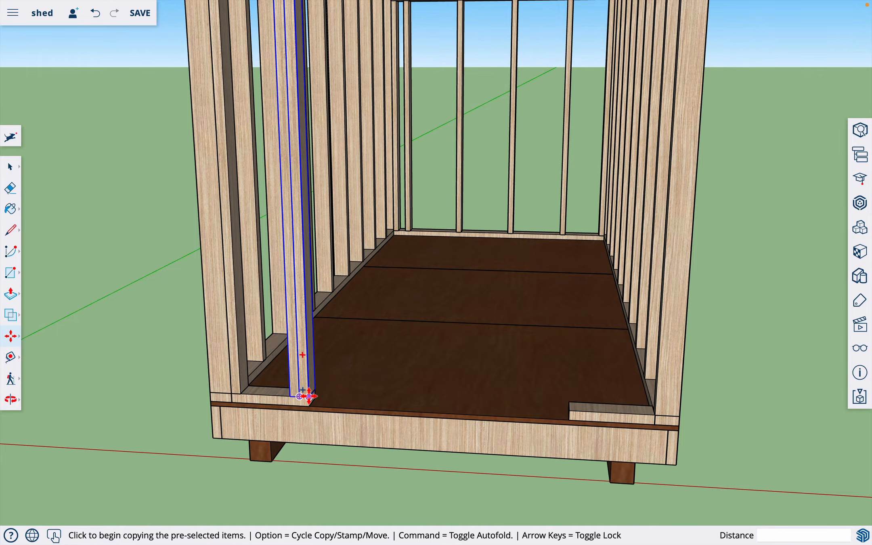
pyautogui.click(290, 396)
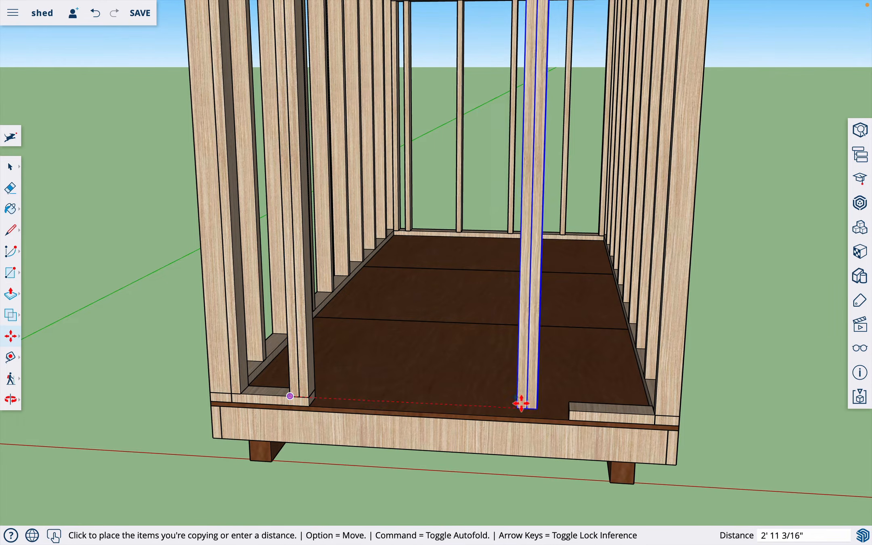
pyautogui.click(581, 407)
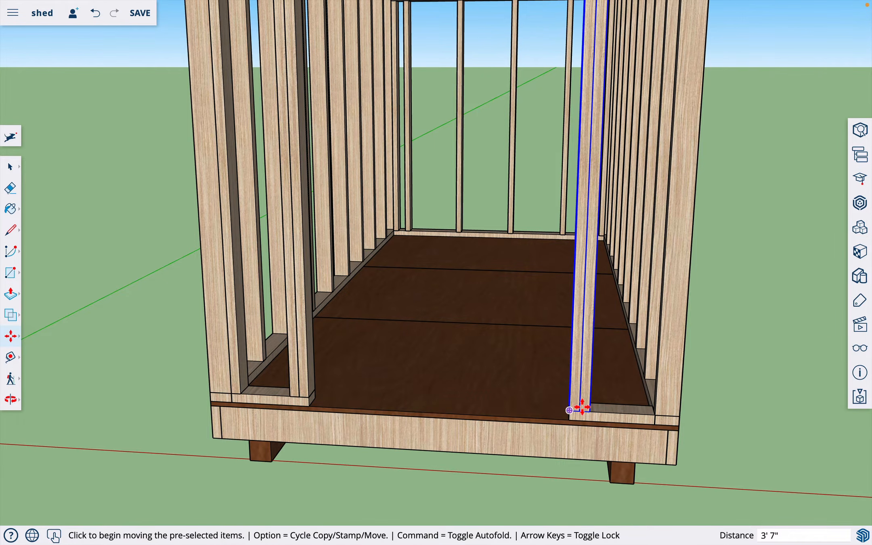
# Step: Copy only the inner stud of the new pair 9 1/2" along the bottom plate until it meets the taller side wall
pyautogui.scroll(6, 629, 405)
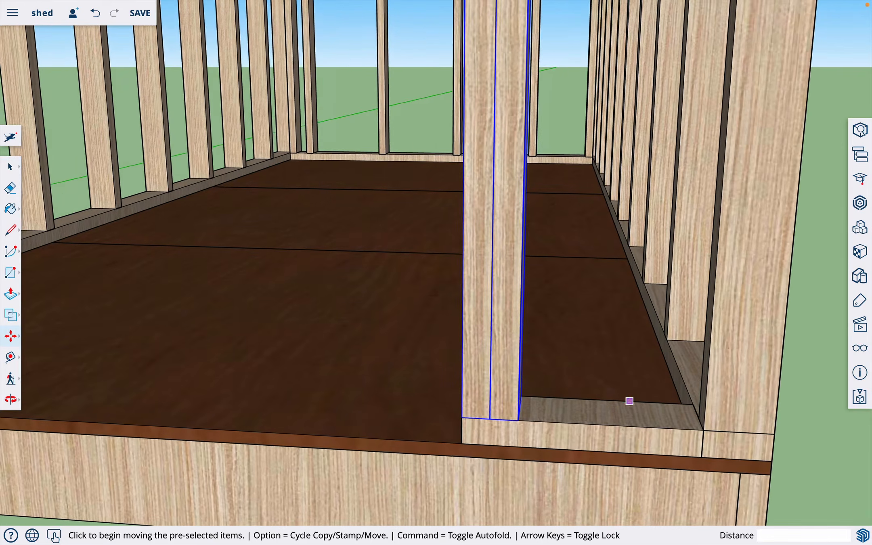
pyautogui.press('space')
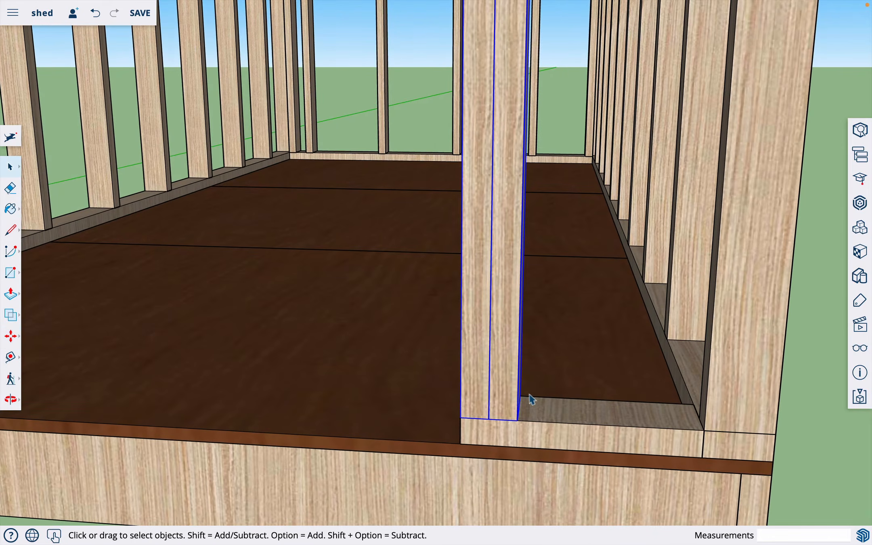
pyautogui.keyDown('shift'); pyautogui.click(483, 384); pyautogui.keyUp('shift')
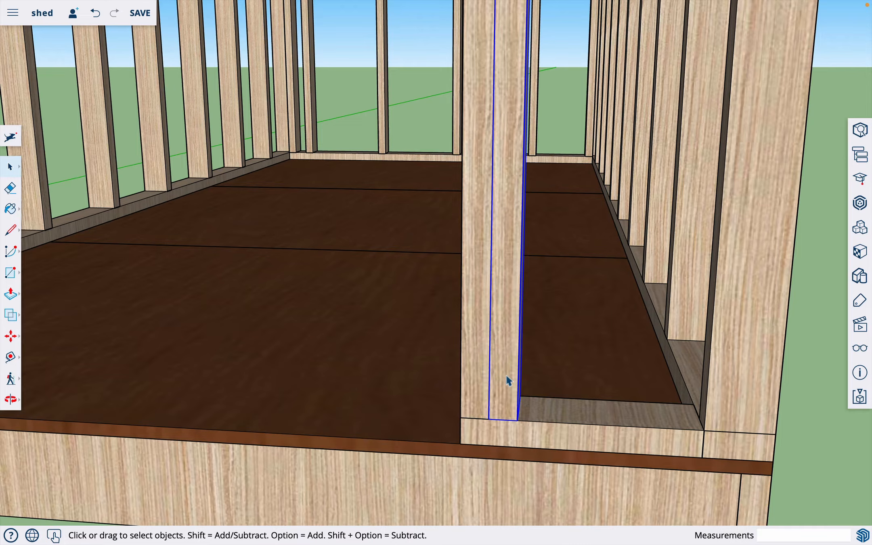
pyautogui.press('m')
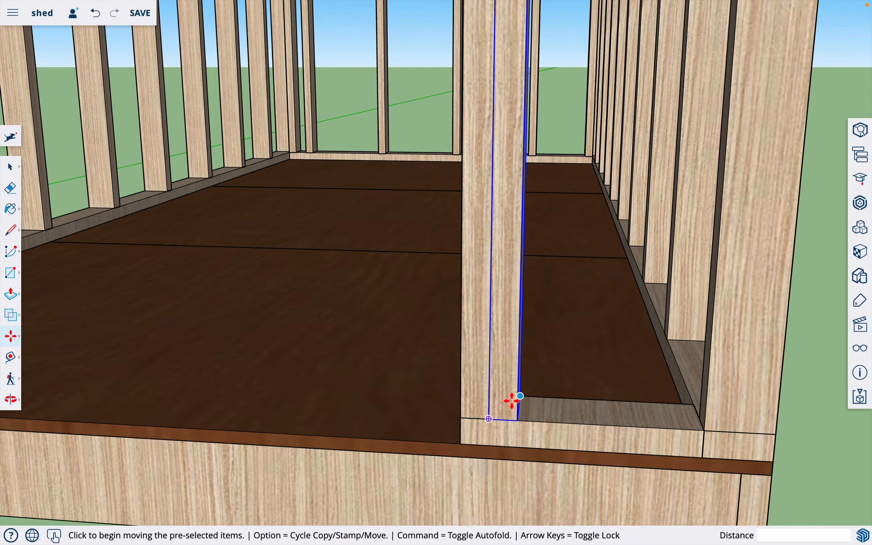
pyautogui.press('alt')
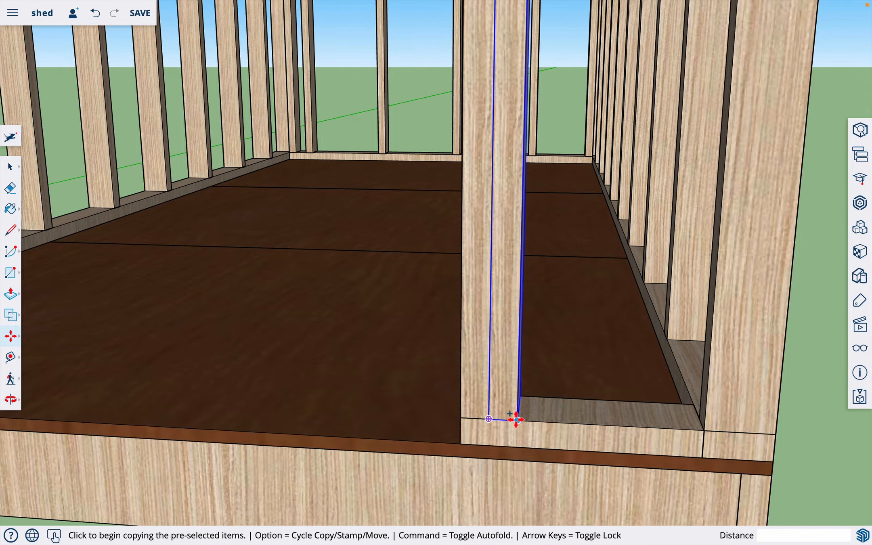
pyautogui.click(516, 420)
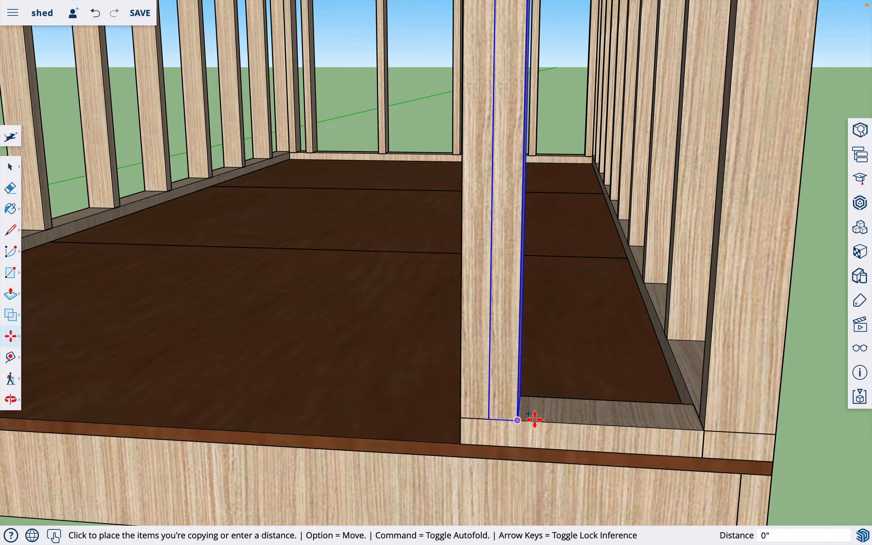
pyautogui.click(705, 428)
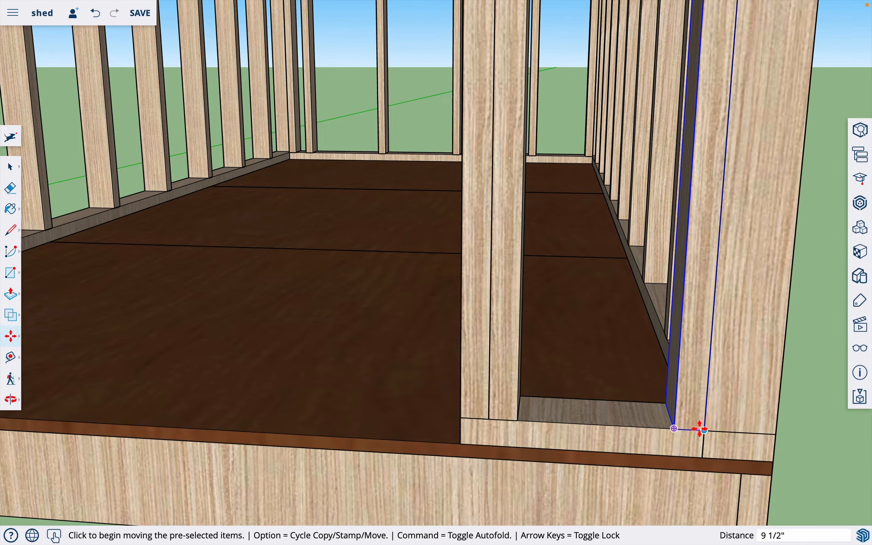
# Step: Copy the end wall's double top plates 11' 8 1/2" along the green axis onto the tops of the front wall studs
pyautogui.scroll(-10, 702, 429)
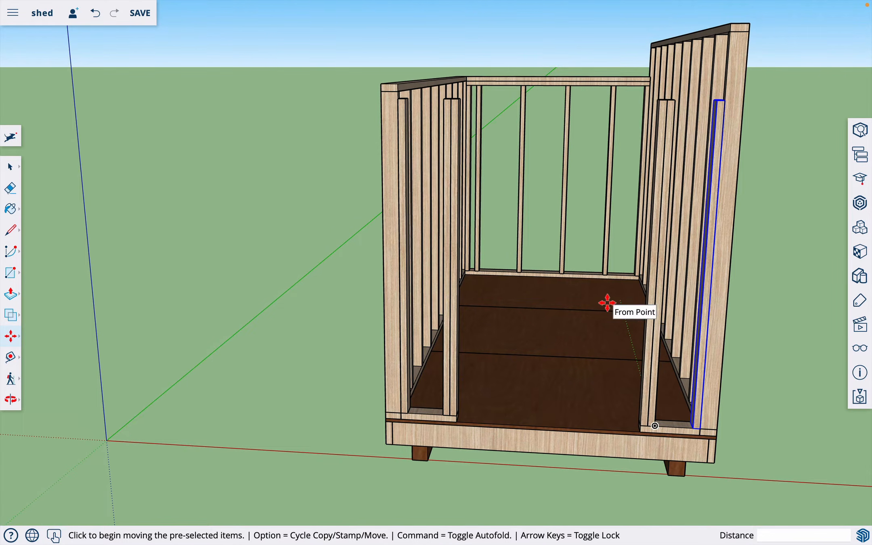
pyautogui.press('o')
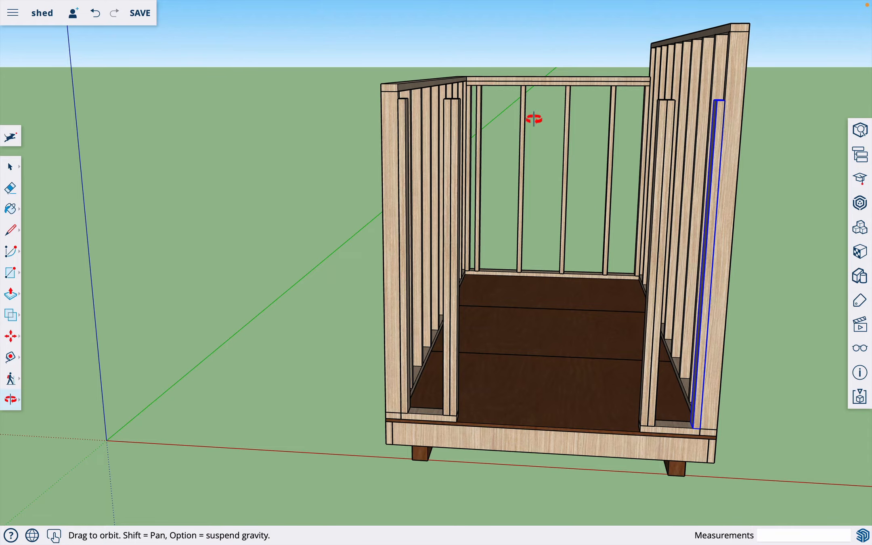
pyautogui.moveTo(457, 164); pyautogui.dragTo(613, 176)
pyautogui.moveTo(495, 176); pyautogui.dragTo(491, 240)
pyautogui.moveTo(557, 191); pyautogui.dragTo(386, 201)
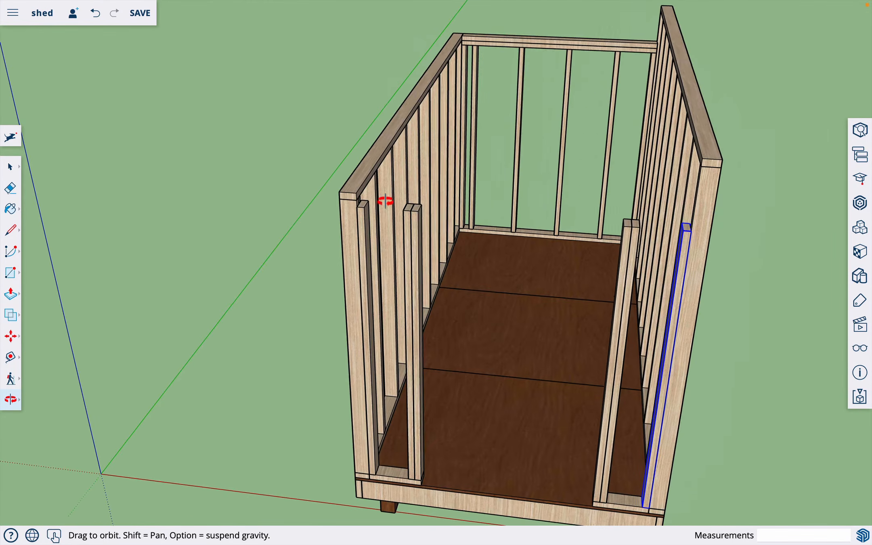
pyautogui.press('space')
pyautogui.click(494, 37)
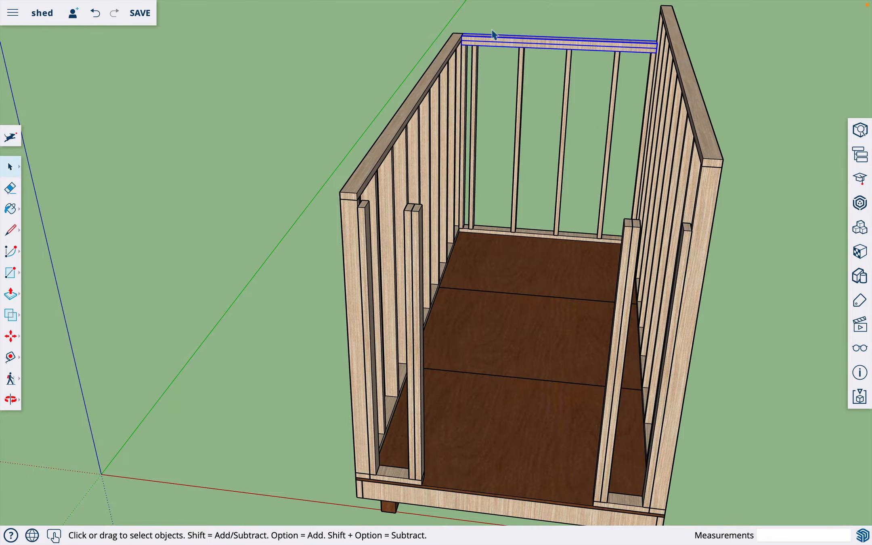
pyautogui.press('m')
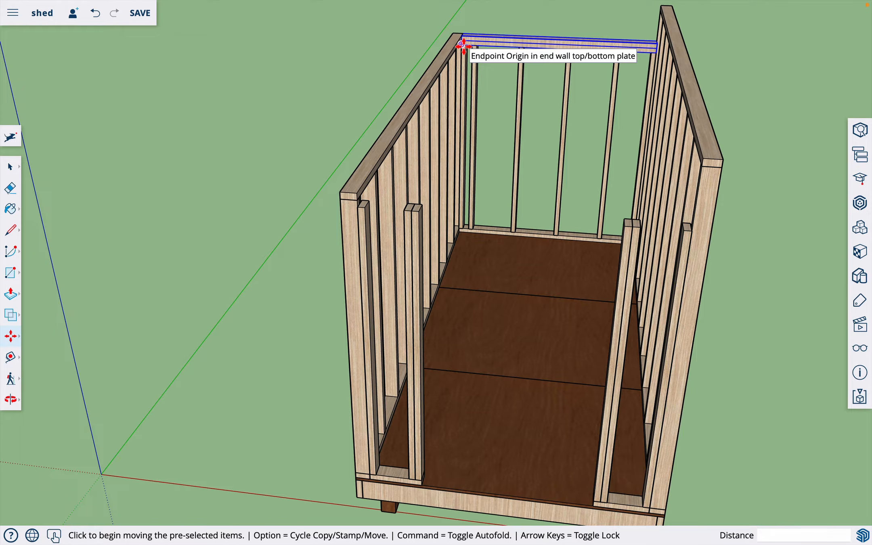
pyautogui.press('alt')
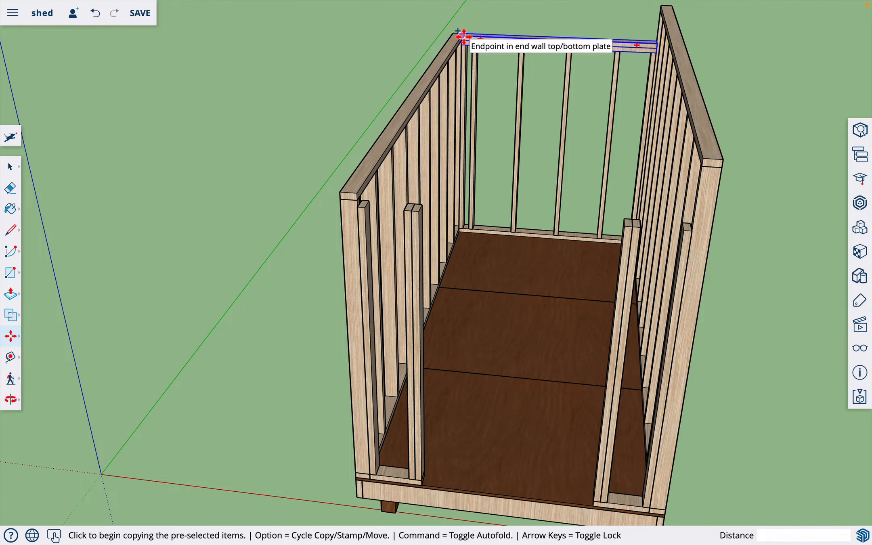
pyautogui.click(463, 36)
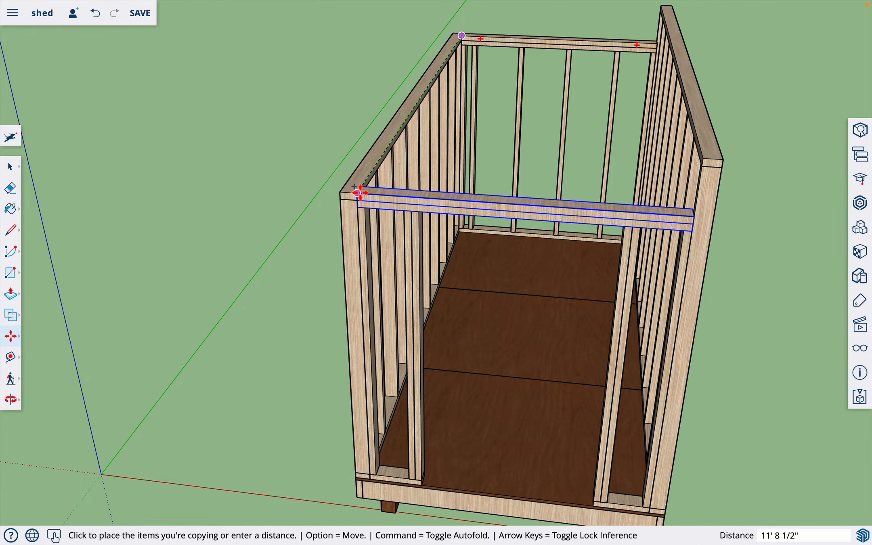
pyautogui.click(359, 194)
pyautogui.press('space')
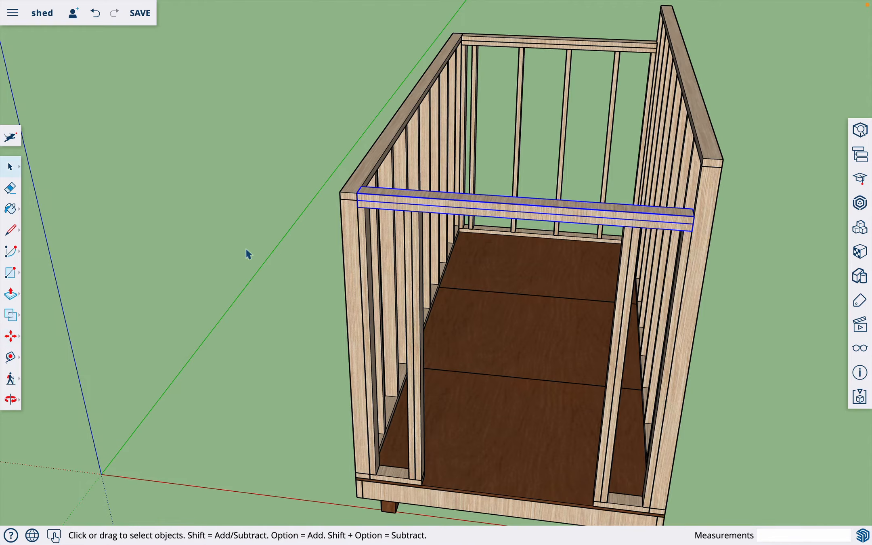
pyautogui.click(303, 262)
# Step: Measure the front opening's height from the floor edge to the underside of the front top plates
pyautogui.press('o')
pyautogui.moveTo(323, 266)
pyautogui.mouseDown()
pyautogui.moveTo(362, 196)
pyautogui.moveTo(475, 189)
pyautogui.moveTo(360, 230)
pyautogui.moveTo(604, 228)
pyautogui.moveTo(331, 276)
pyautogui.moveTo(463, 316)
pyautogui.moveTo(331, 273)
pyautogui.mouseUp()
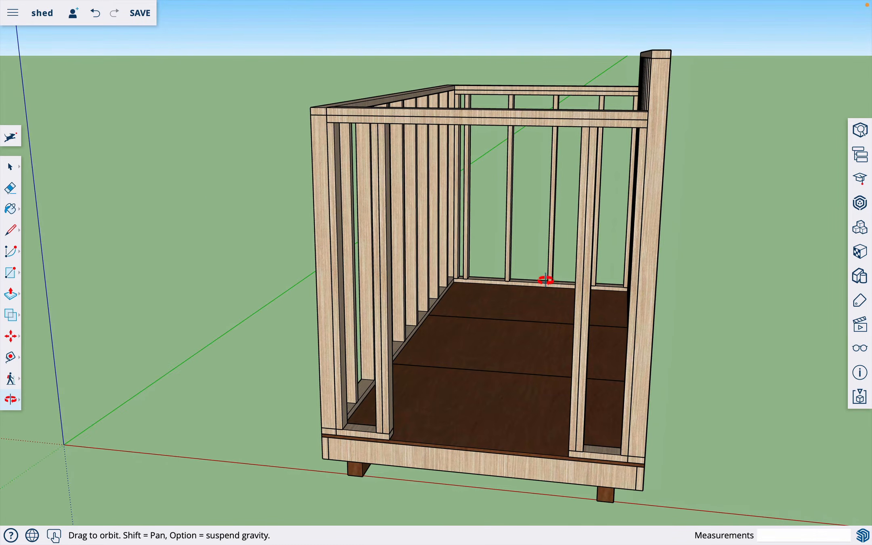
pyautogui.moveTo(467, 299); pyautogui.dragTo(544, 422)
pyautogui.press('t')
pyautogui.click(530, 422)
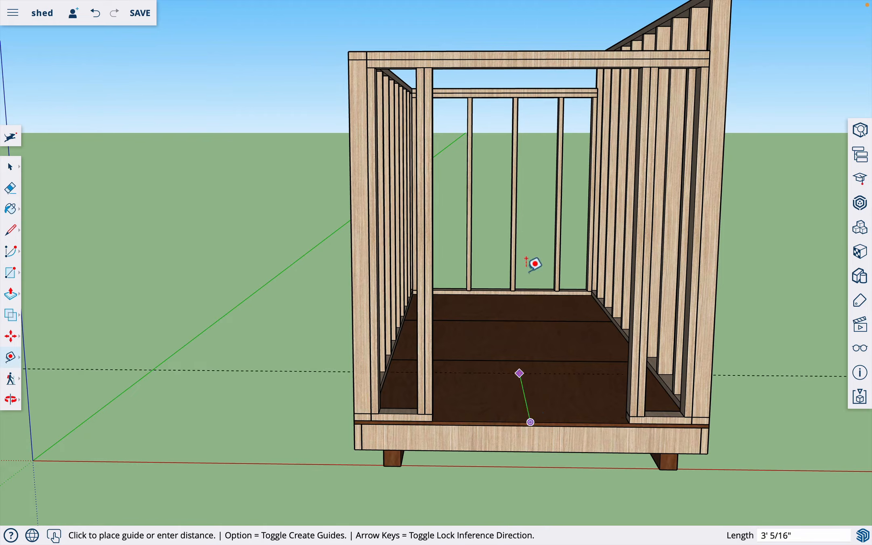
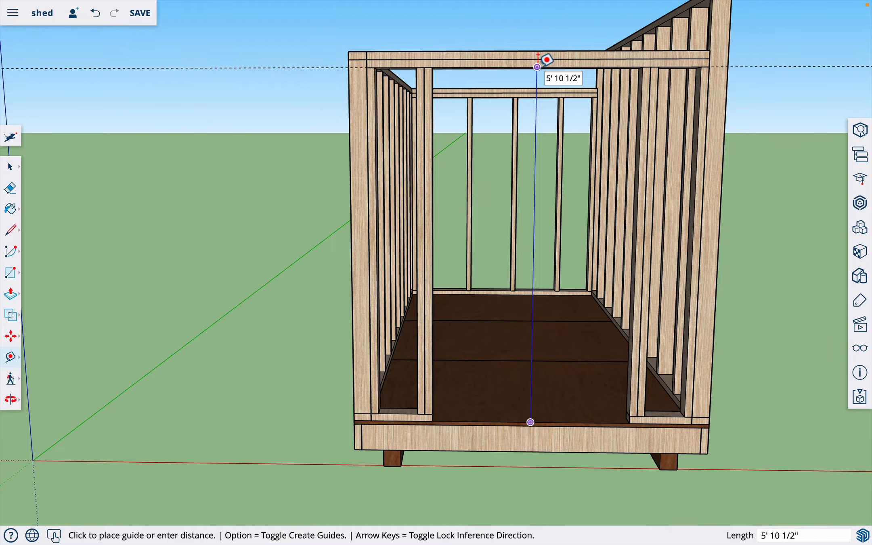
pyautogui.press('space')
# Step: Examine the assembled framing from several angles, comparing the tops of the shorter and taller side walls with the front wall
pyautogui.press('o')
pyautogui.moveTo(578, 302); pyautogui.dragTo(424, 344)
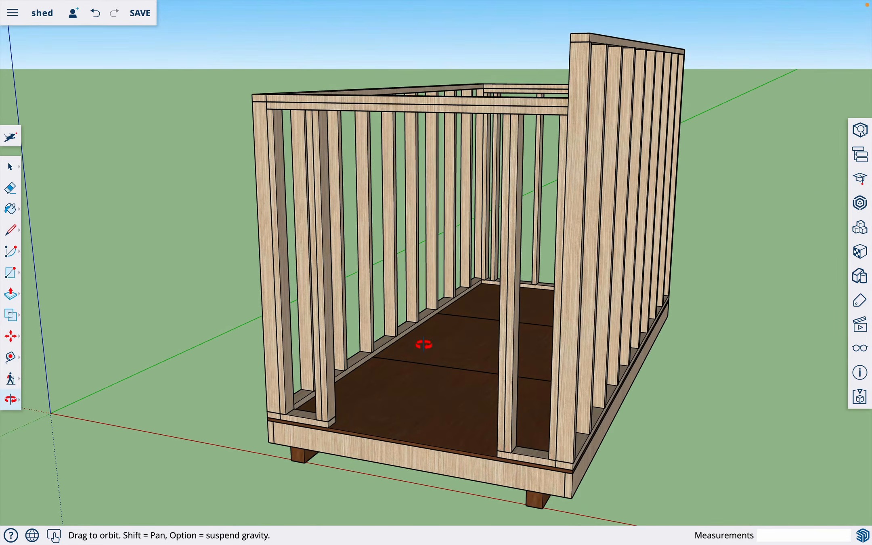
pyautogui.moveTo(559, 356); pyautogui.dragTo(500, 405)
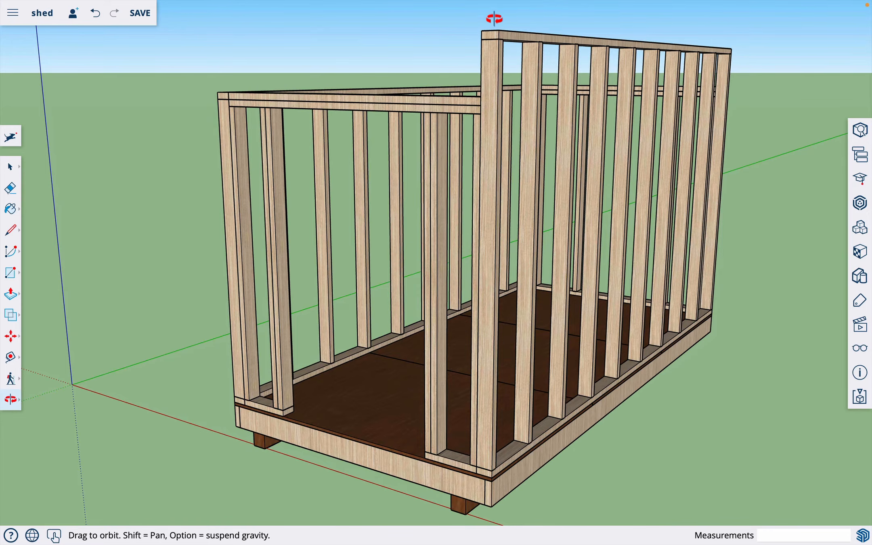
pyautogui.moveTo(475, 152); pyautogui.dragTo(596, 141)
pyautogui.moveTo(553, 176)
pyautogui.mouseDown()
pyautogui.moveTo(559, 146)
pyautogui.moveTo(559, 191)
pyautogui.mouseUp()
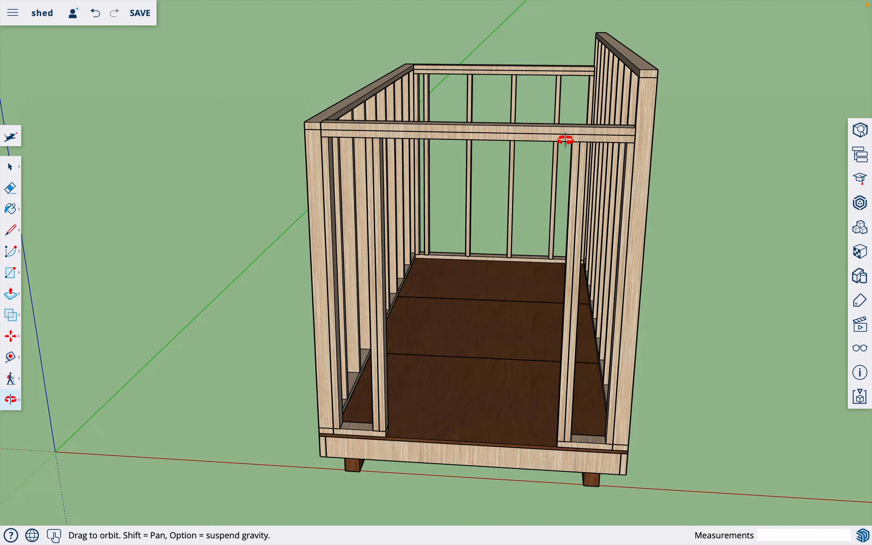
pyautogui.moveTo(539, 189); pyautogui.dragTo(638, 99)
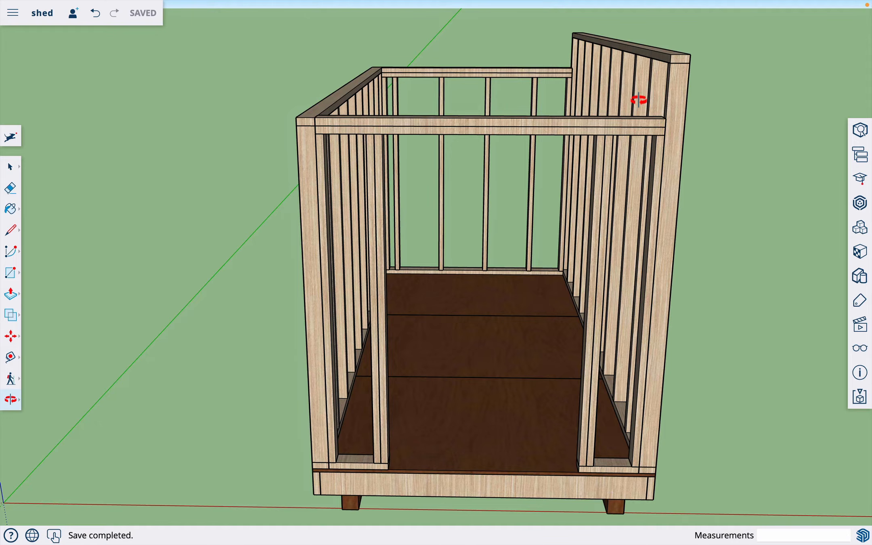
pyautogui.moveTo(606, 105); pyautogui.dragTo(577, 96)
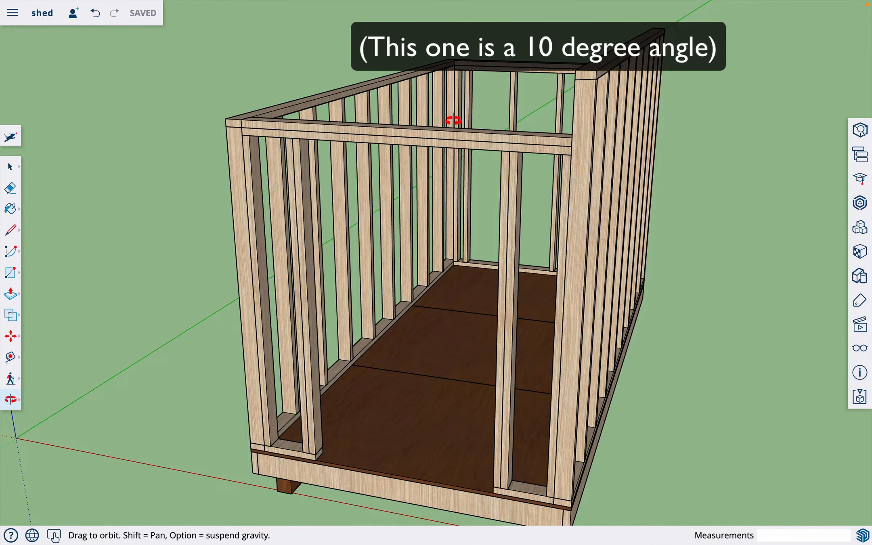
pyautogui.moveTo(453, 121); pyautogui.dragTo(510, 61)
pyautogui.scroll(10, 556, 65)
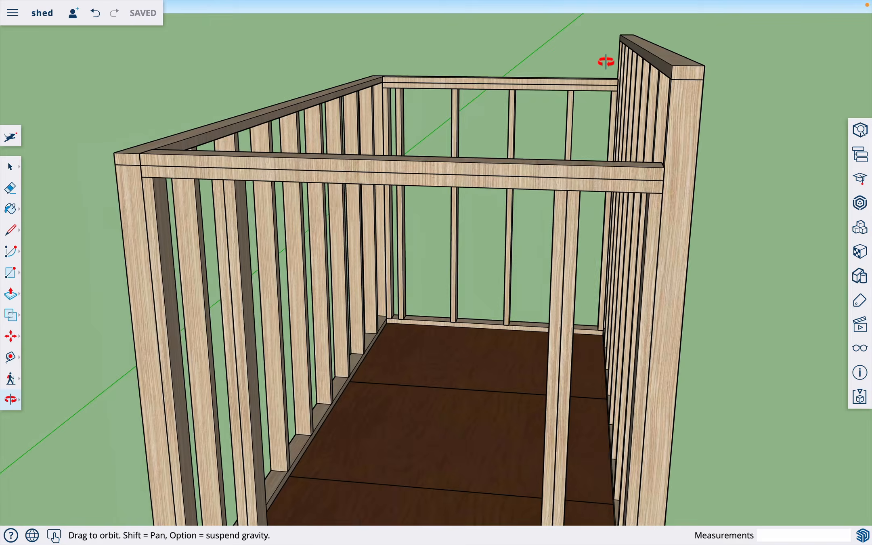
# Step: Draw a vertical rectangle 5.5" tall and 1.5" wide on the outer front corner of the taller side wall's top plate
pyautogui.moveTo(605, 62); pyautogui.dragTo(252, 154)
pyautogui.scroll(3, 188, 166)
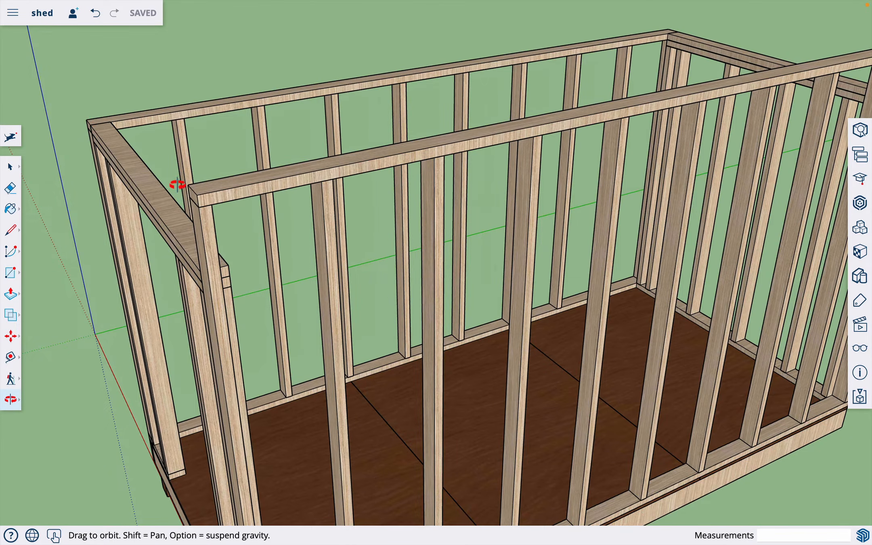
pyautogui.moveTo(178, 184); pyautogui.dragTo(302, 166)
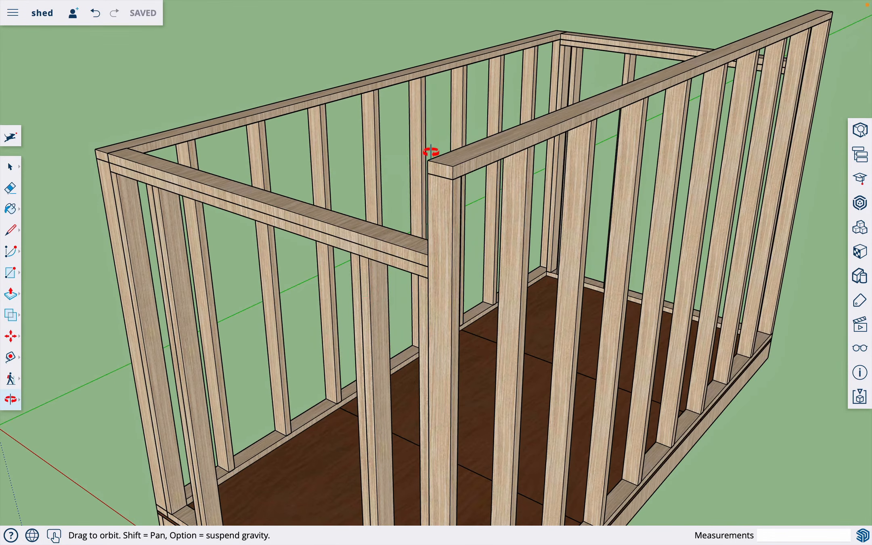
pyautogui.scroll(2, 431, 152)
pyautogui.press('l')
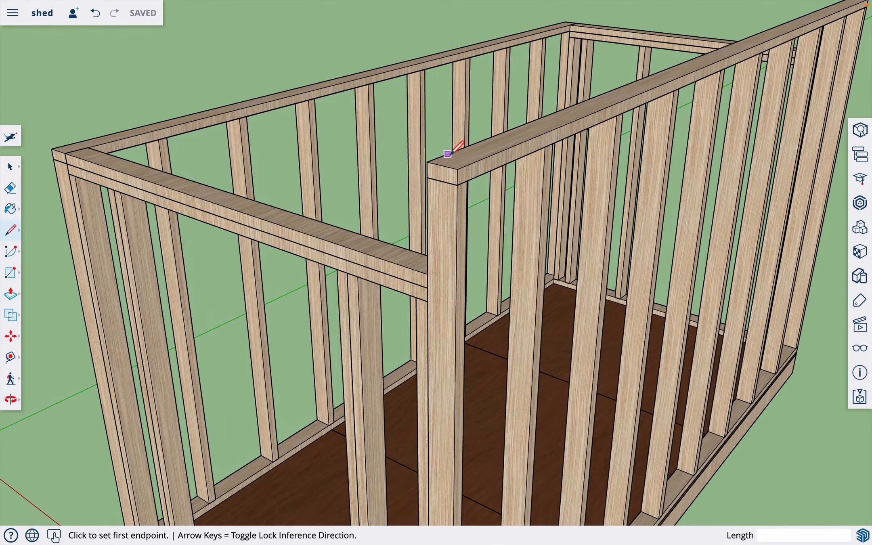
pyautogui.click(457, 169)
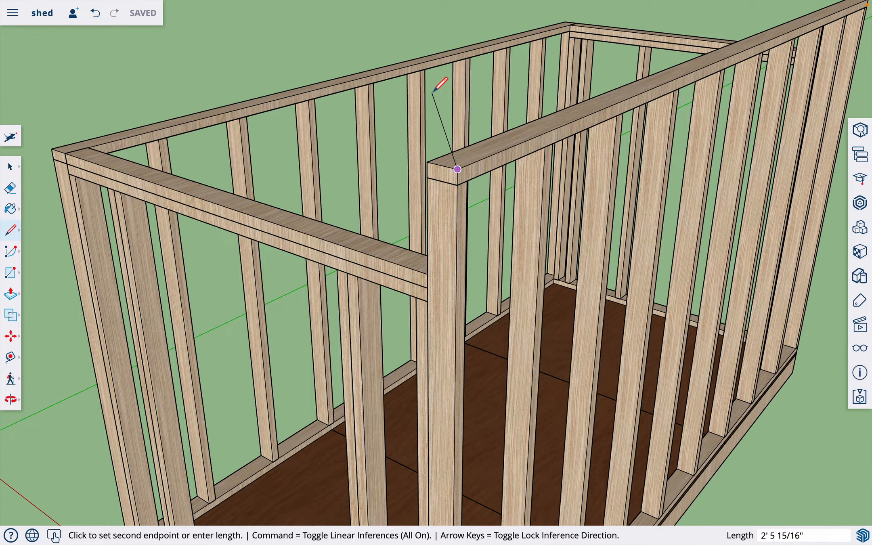
pyautogui.press('Up')
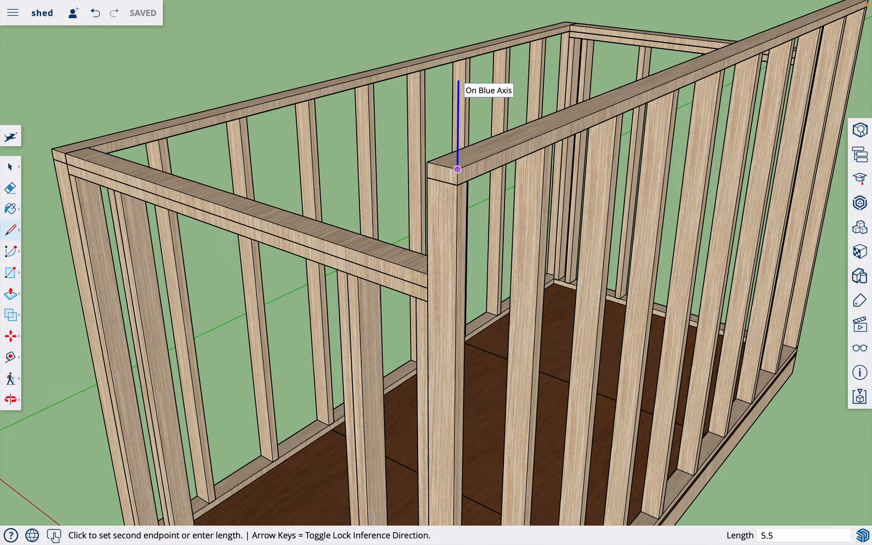
pyautogui.press('Return')
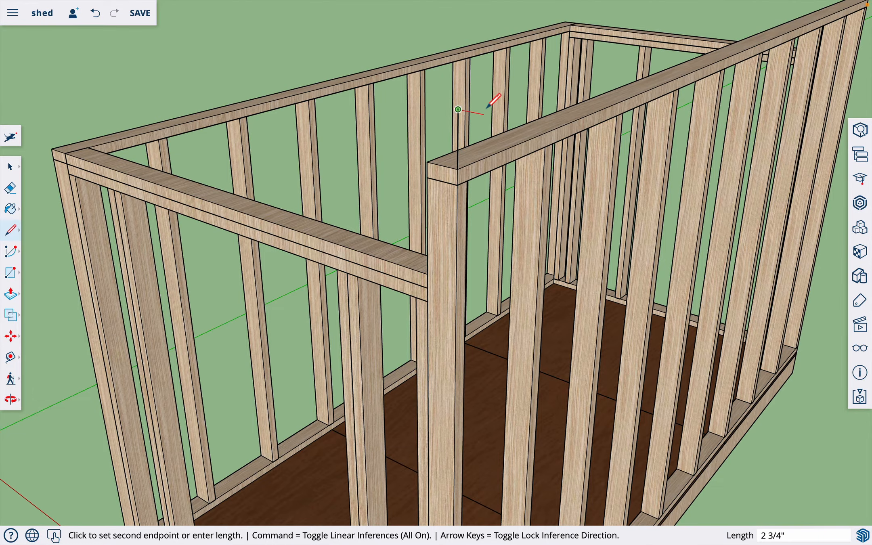
pyautogui.scroll(4, 487, 107)
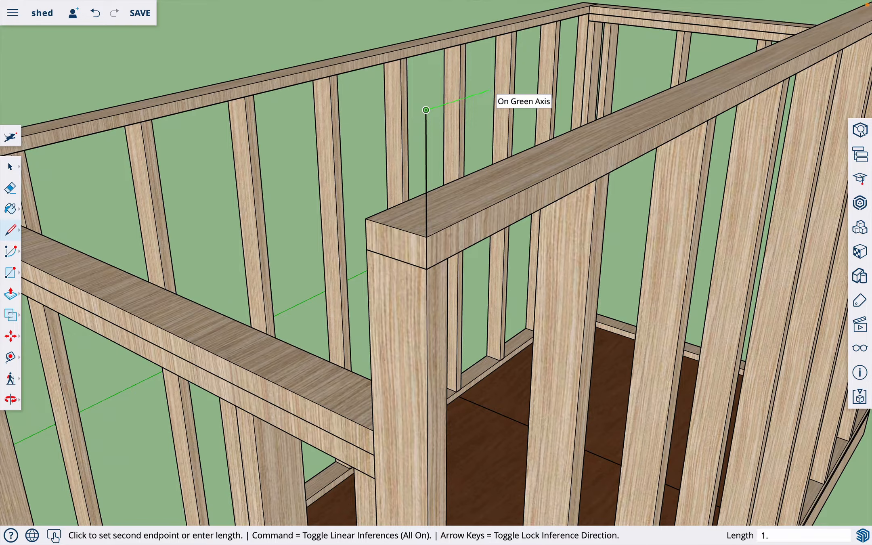
pyautogui.write('1.5')
pyautogui.press('Return')
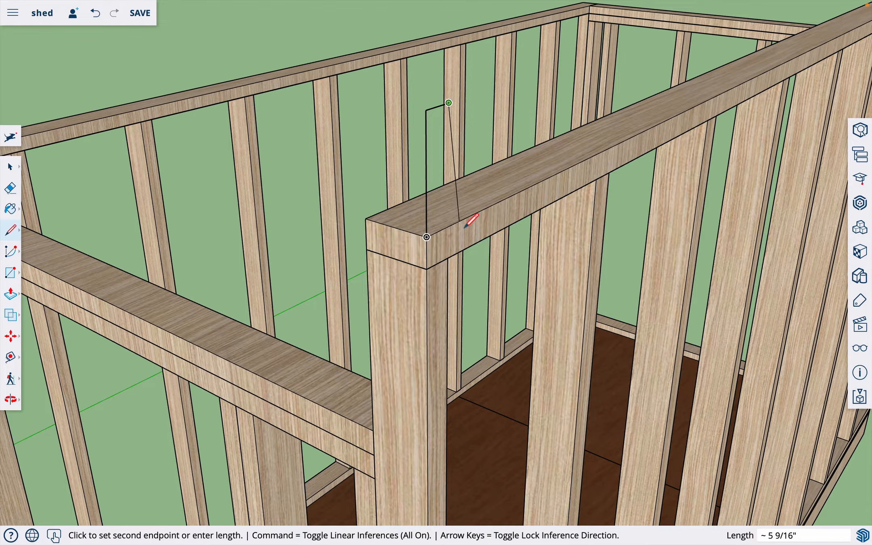
pyautogui.click(448, 226)
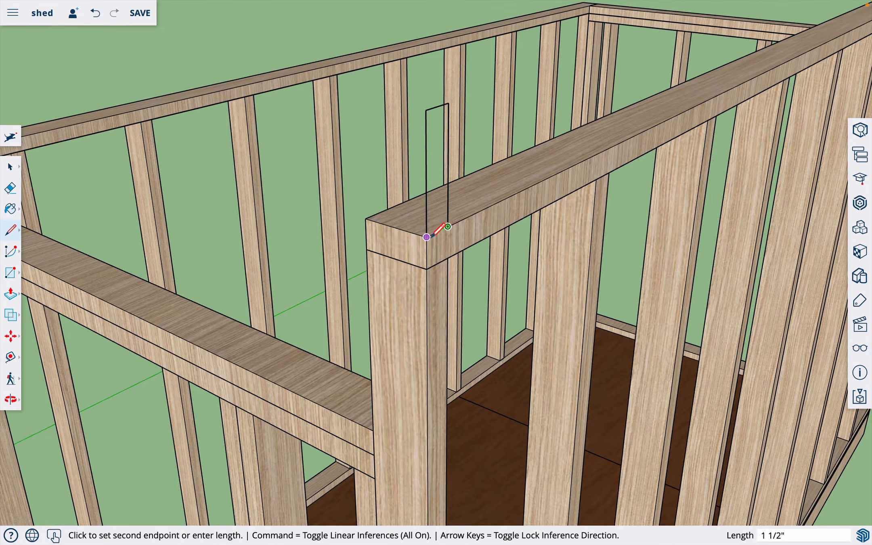
pyautogui.click(427, 237)
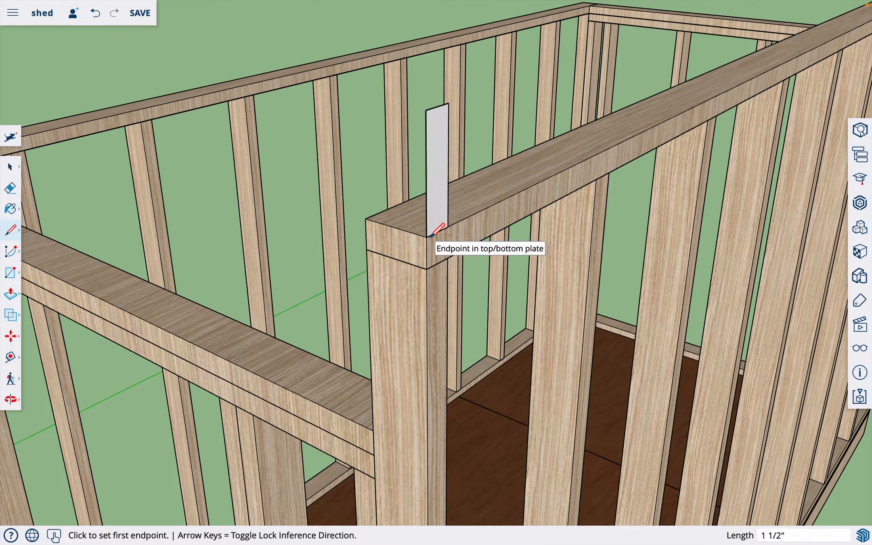
# Step: Paint the inward-facing side of the new rectangle with the dark Wood Veneer 01 material
pyautogui.press('o')
pyautogui.moveTo(397, 269)
pyautogui.mouseDown()
pyautogui.moveTo(589, 269)
pyautogui.moveTo(577, 281)
pyautogui.moveTo(748, 284)
pyautogui.mouseUp()
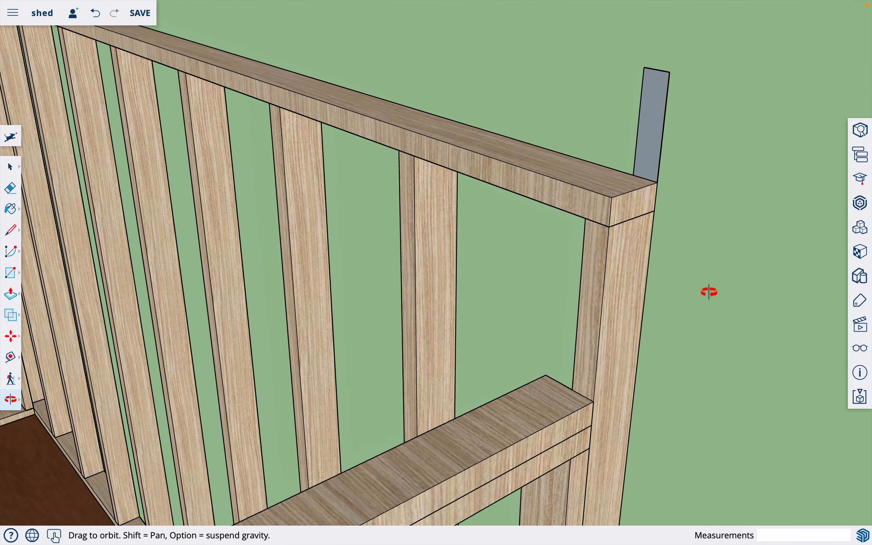
pyautogui.press('b')
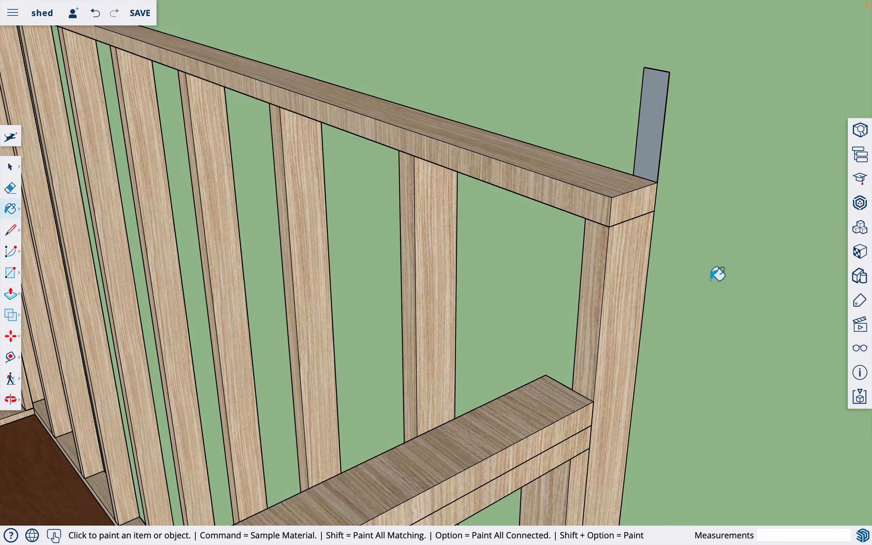
pyautogui.click(694, 145)
pyautogui.click(651, 128)
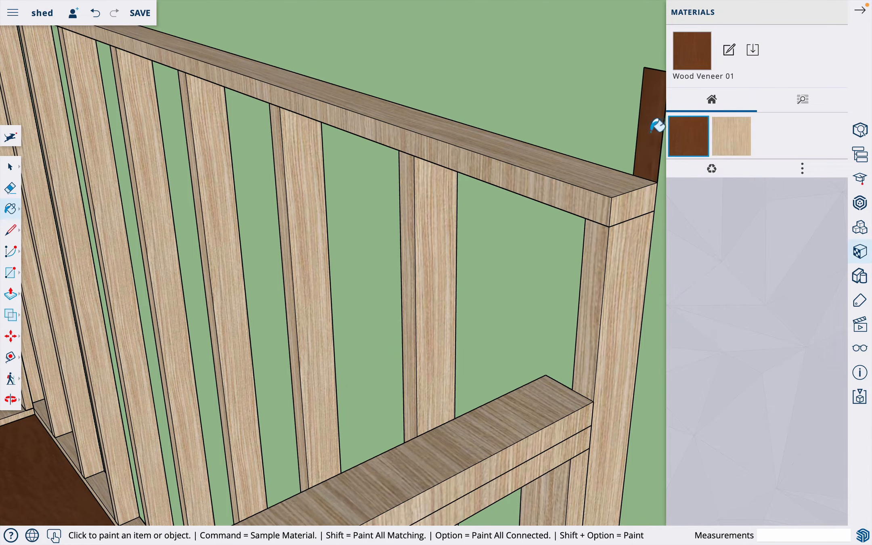
pyautogui.click(859, 10)
# Step: Extrude the painted rectangle 80" across the shed towards and past the shorter side wall
pyautogui.press('p')
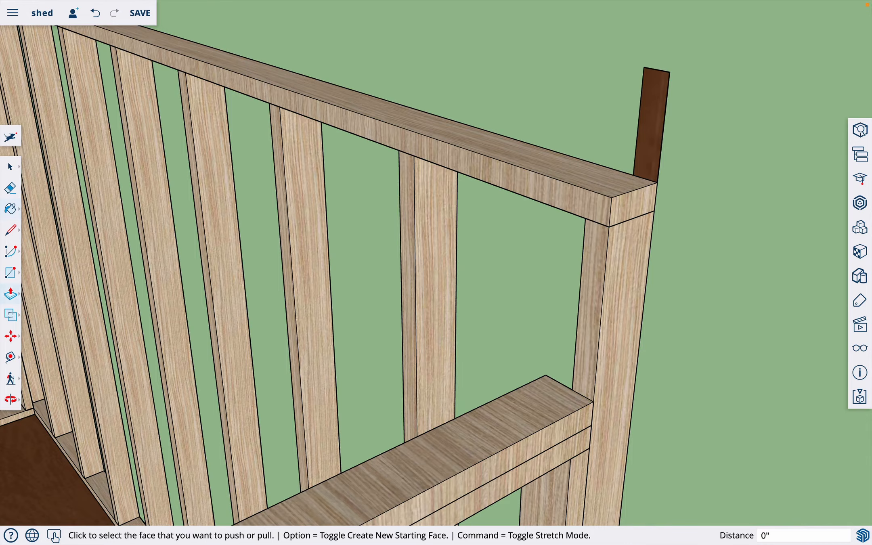
pyautogui.click(659, 137)
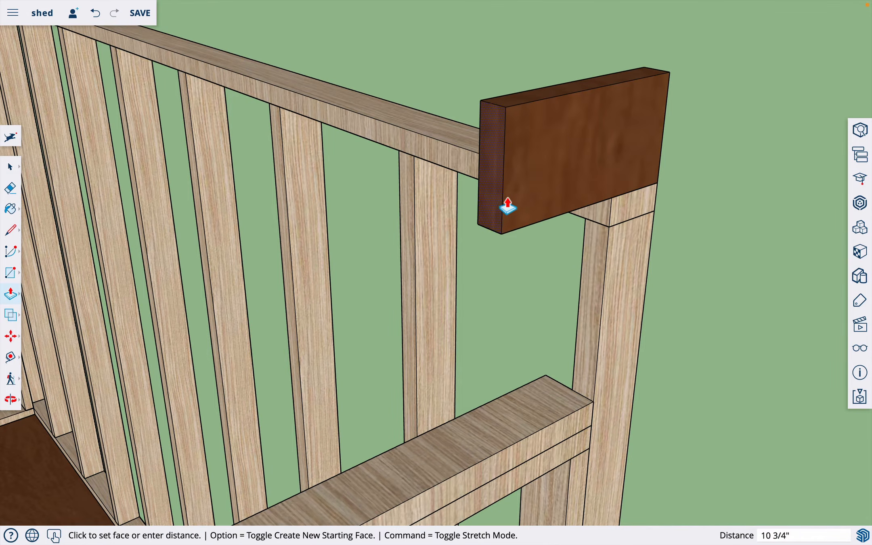
pyautogui.click(502, 209)
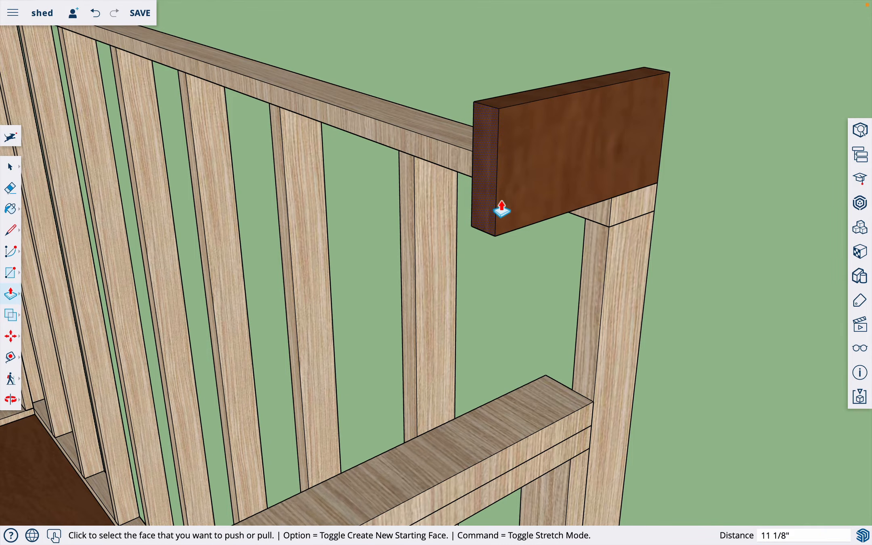
pyautogui.write('80')
pyautogui.press('Return')
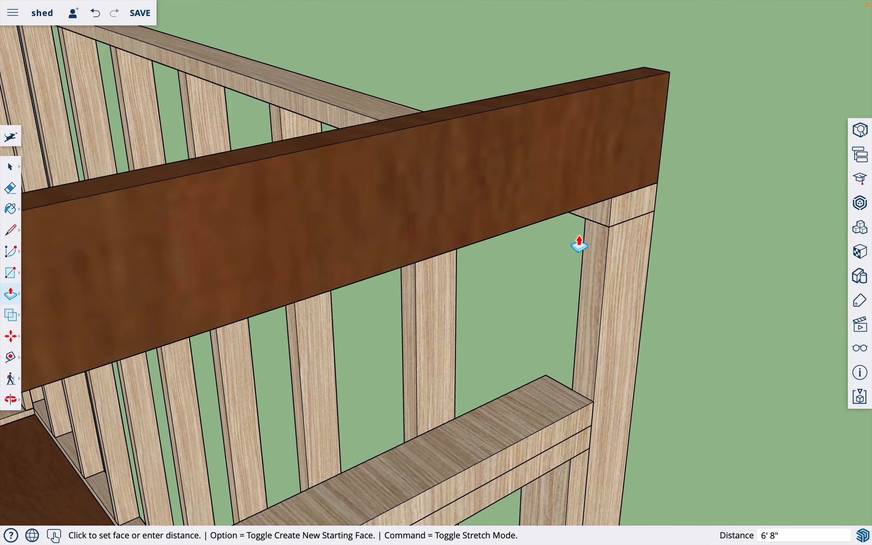
# Step: Make the whole extruded board a component with the definition name "rafter"
pyautogui.scroll(-10, 578, 246)
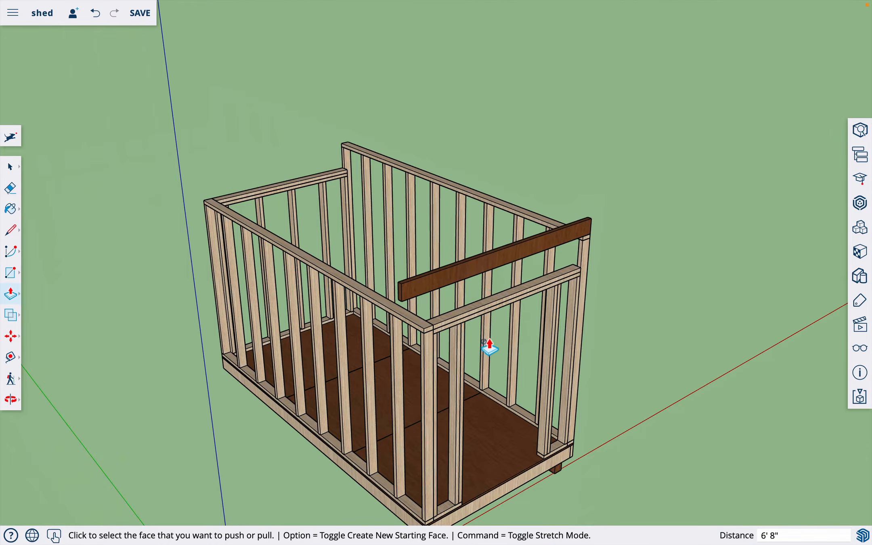
pyautogui.press('o')
pyautogui.moveTo(489, 377); pyautogui.dragTo(373, 295)
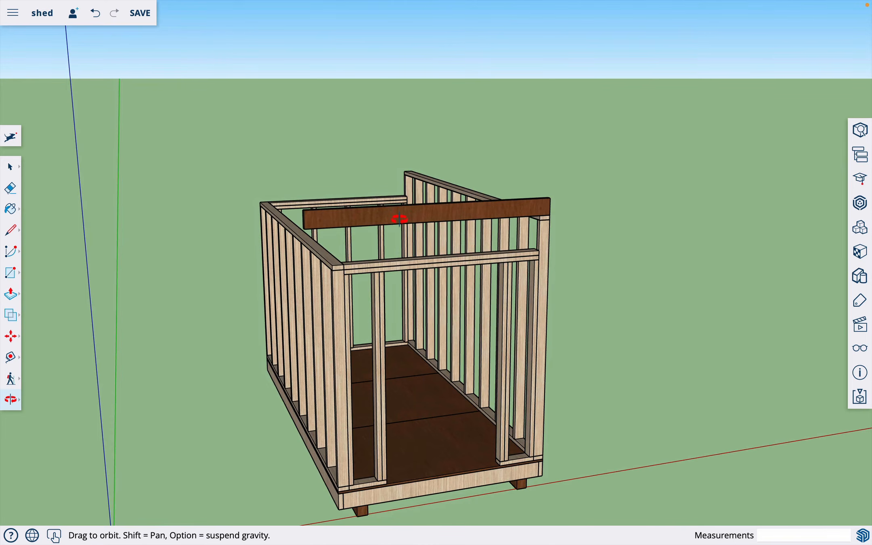
pyautogui.moveTo(399, 219)
pyautogui.mouseDown()
pyautogui.moveTo(477, 215)
pyautogui.moveTo(391, 217)
pyautogui.mouseUp()
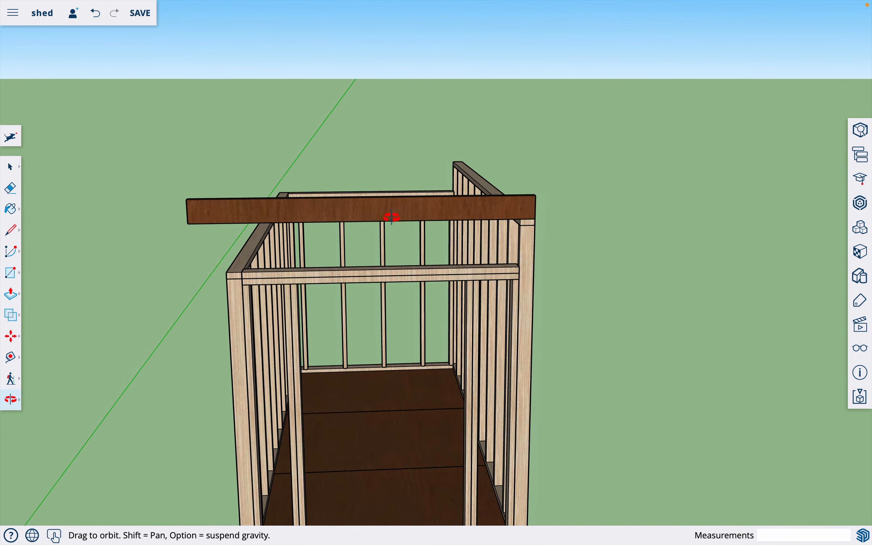
pyautogui.scroll(10, 539, 202)
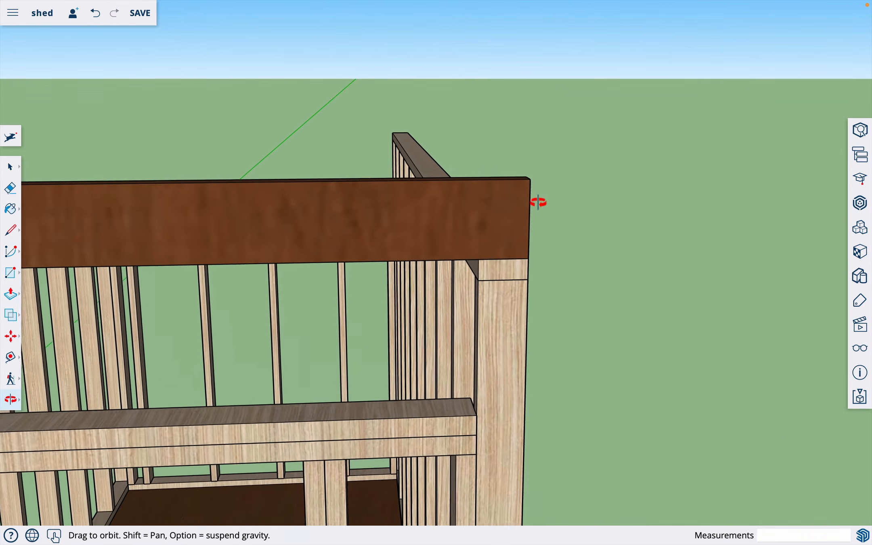
pyautogui.press('space')
pyautogui.click(498, 235)
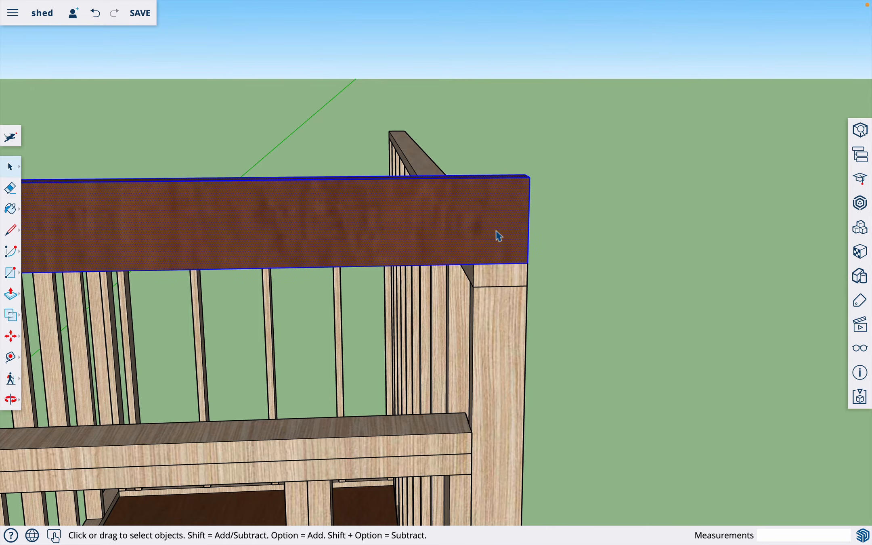
pyautogui.rightClick(498, 235)
pyautogui.click(594, 389)
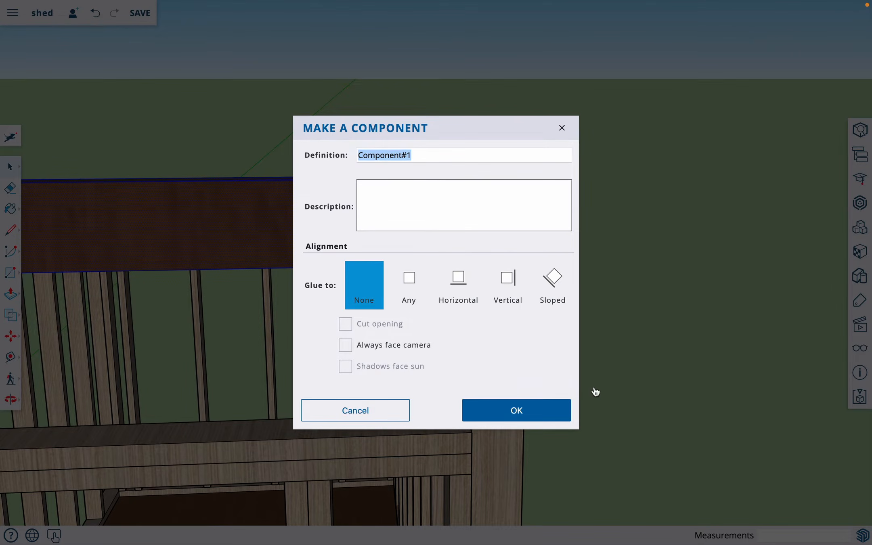
pyautogui.write('rafter')
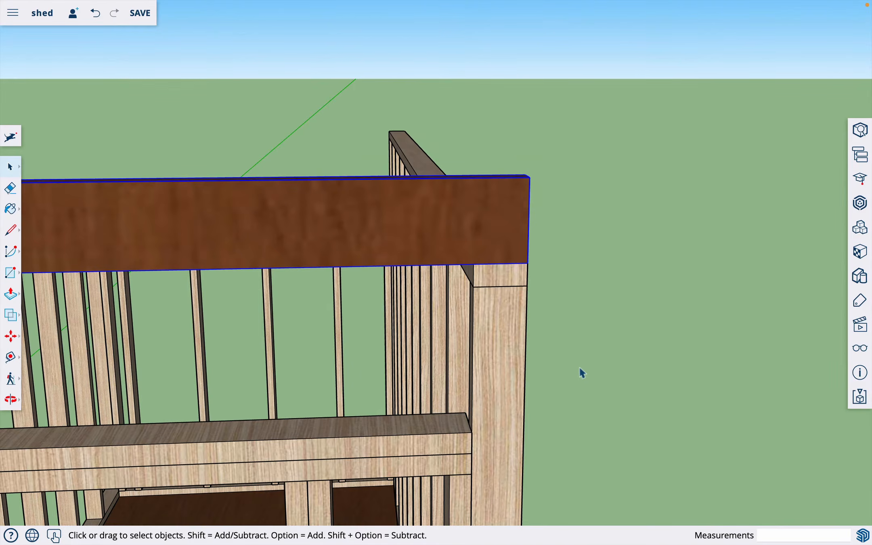
# Step: Move the rafter 15.25" back from the front corner along the taller side wall's top plate
pyautogui.scroll(-5, 579, 366)
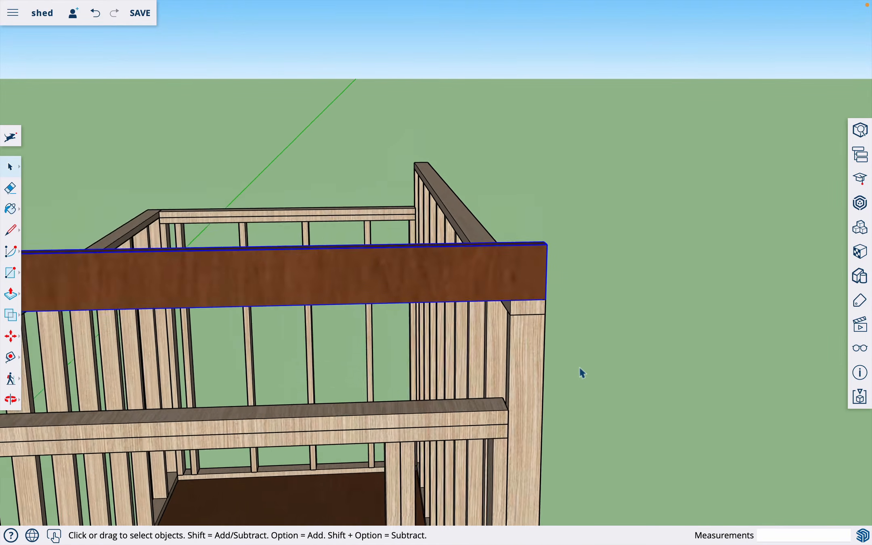
pyautogui.press('o')
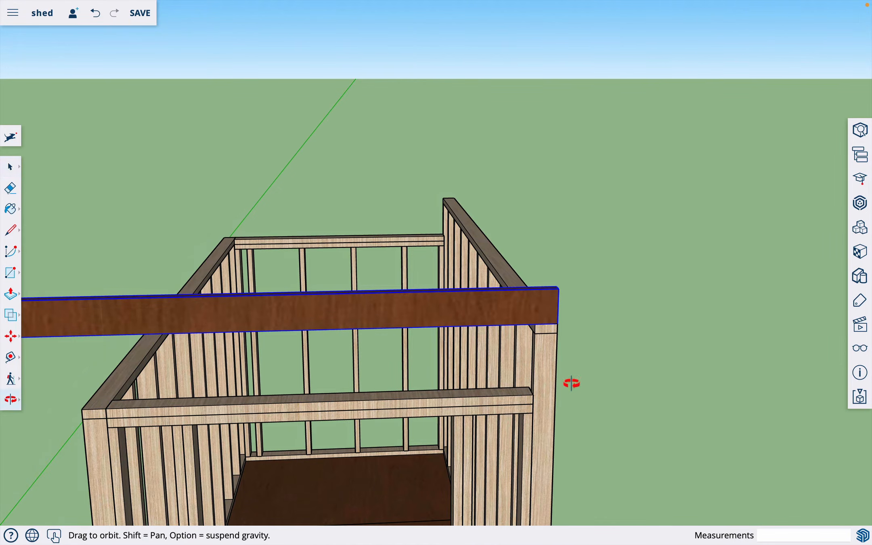
pyautogui.moveTo(574, 378); pyautogui.dragTo(398, 348)
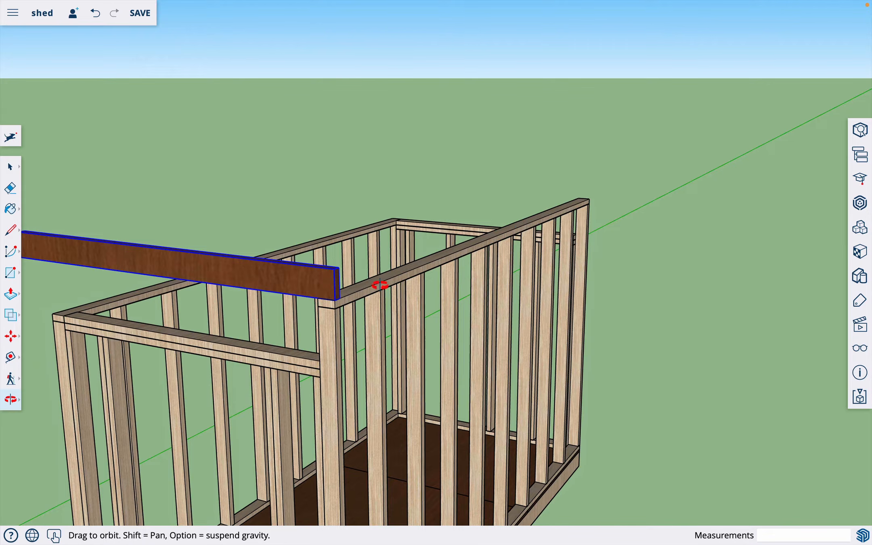
pyautogui.moveTo(394, 313); pyautogui.dragTo(303, 327)
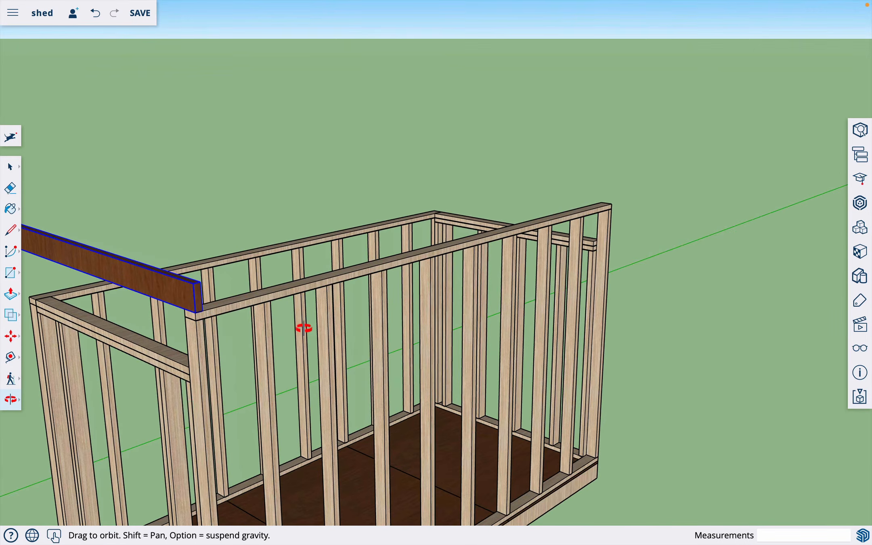
pyautogui.scroll(5, 209, 299)
pyautogui.moveTo(209, 299); pyautogui.dragTo(197, 305)
pyautogui.press('m')
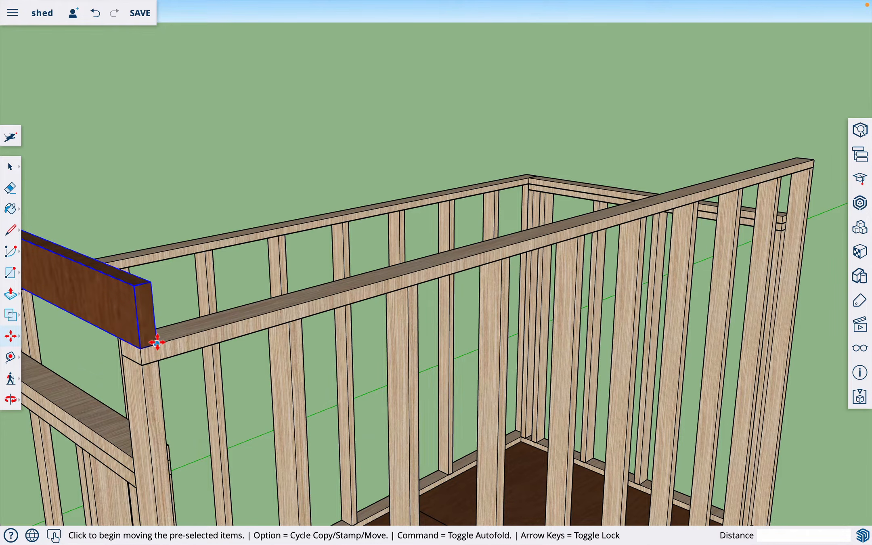
pyautogui.click(157, 343)
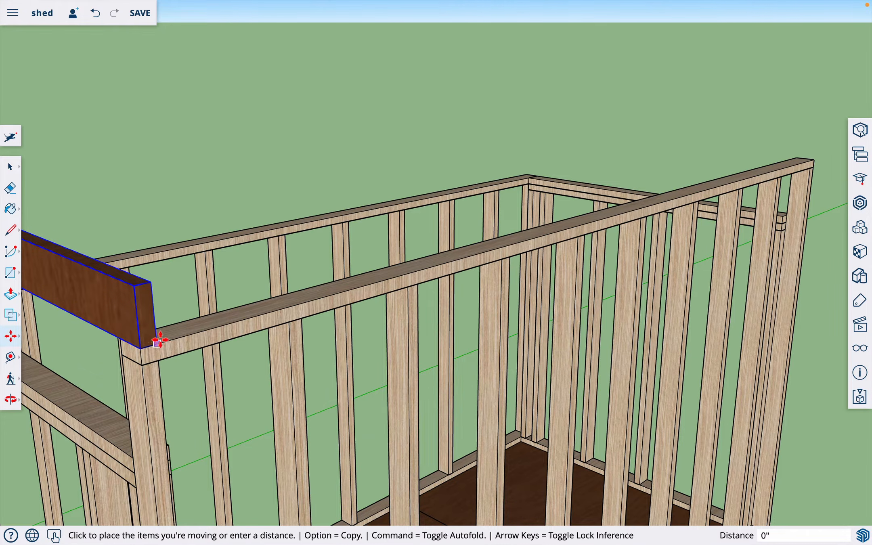
pyautogui.click(208, 327)
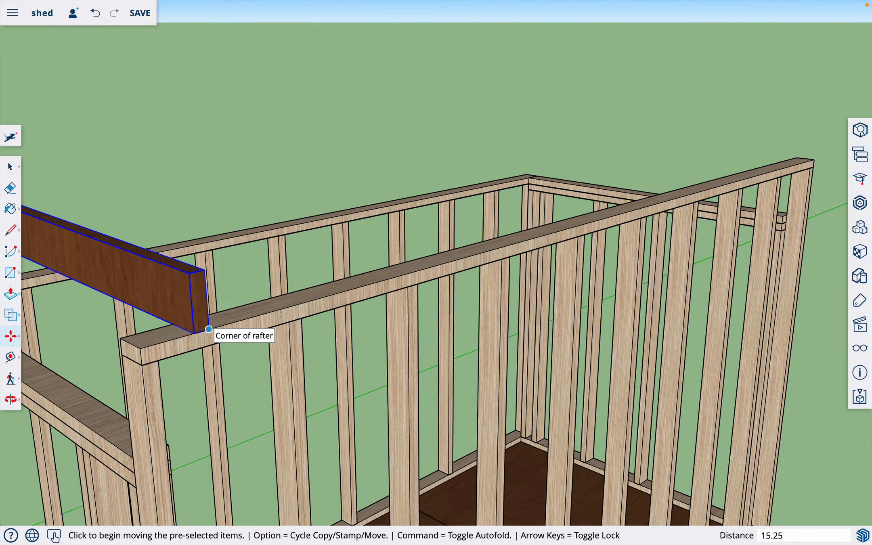
pyautogui.write('15.25')
pyautogui.press('Return')
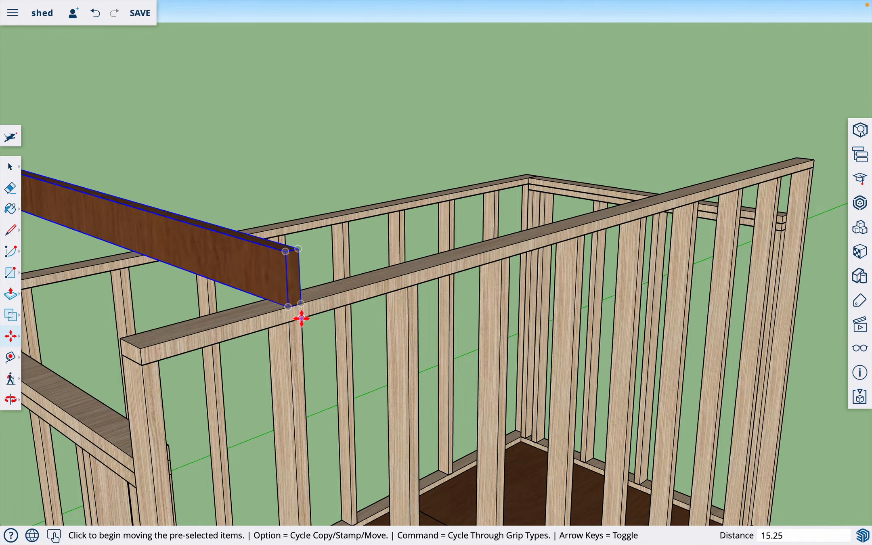
# Step: Rotate the rafter 10 degrees about its upper corner at the taller side wall so it slopes towards the shorter wall
pyautogui.press('o')
pyautogui.moveTo(258, 340); pyautogui.dragTo(331, 329)
pyautogui.scroll(5, 331, 329)
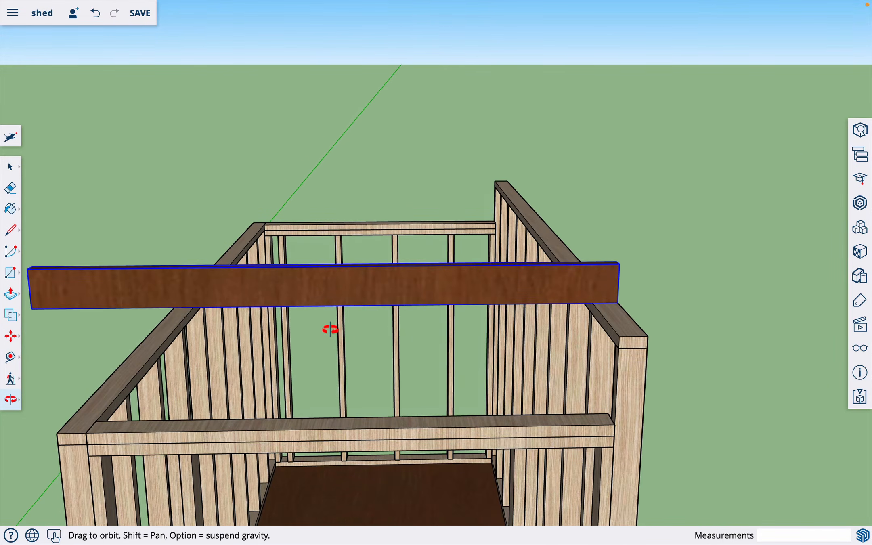
pyautogui.press('q')
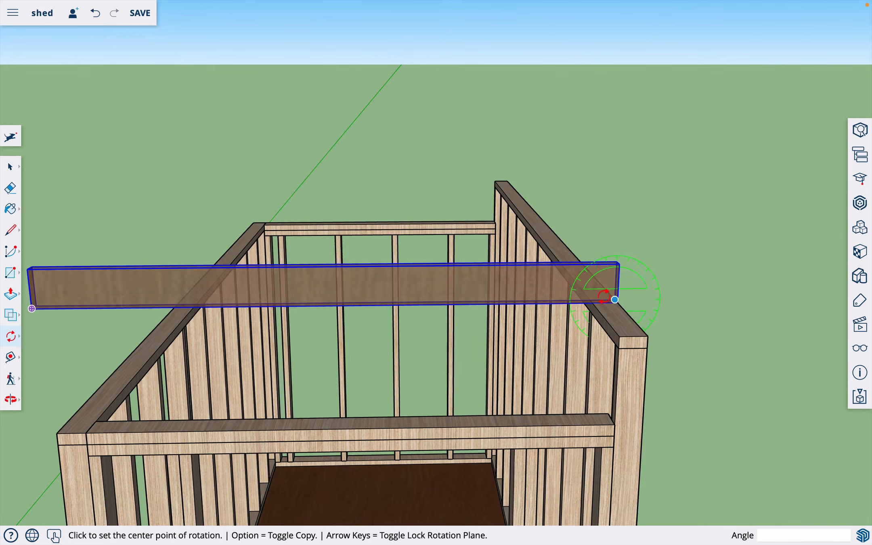
pyautogui.click(619, 264)
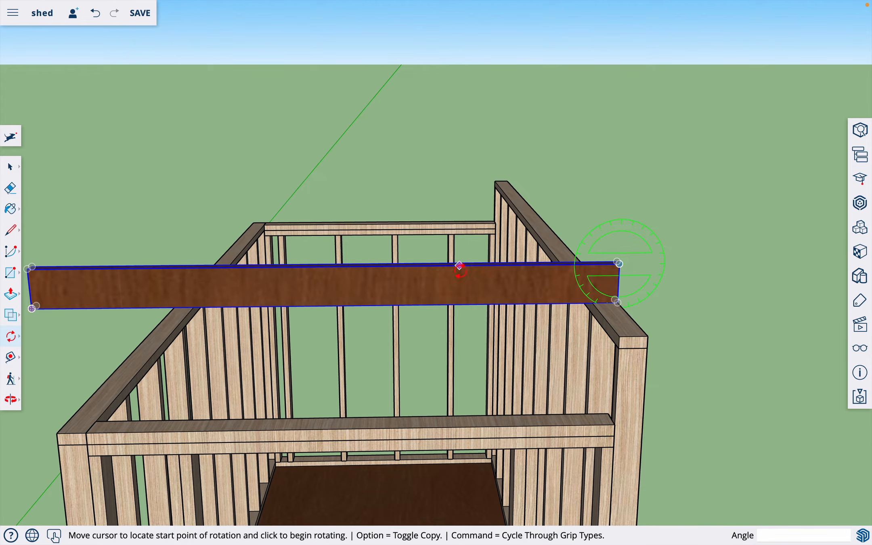
pyautogui.click(368, 266)
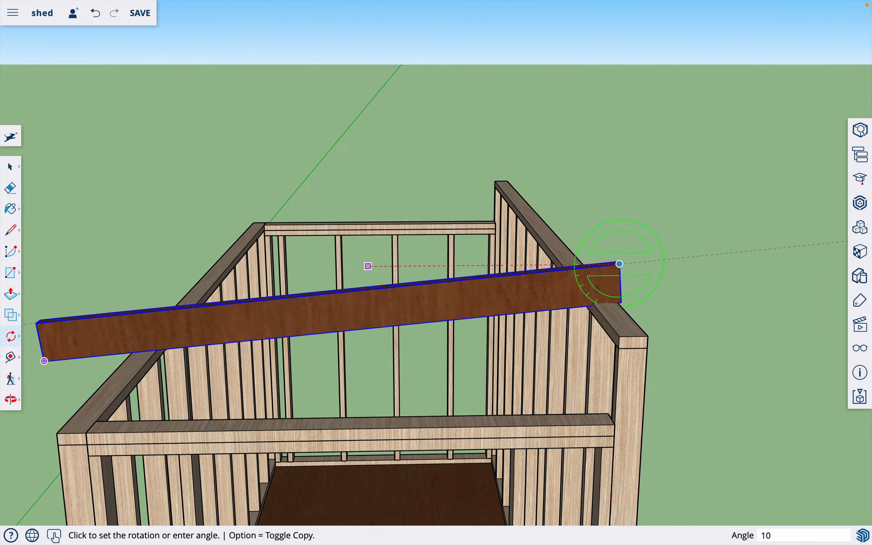
pyautogui.press('Return')
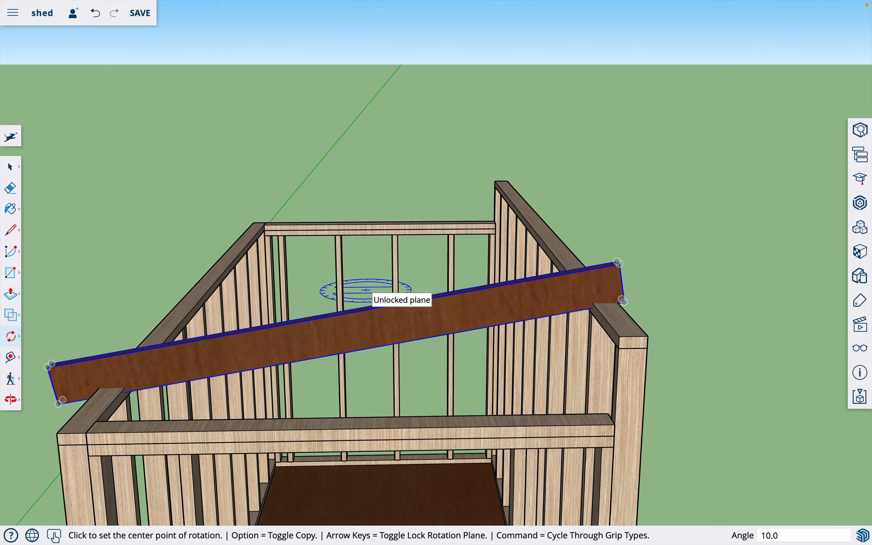
# Step: Move the rafter down about 13/16" so its underside meets the inner lower edge of the taller wall's top plate
pyautogui.scroll(-2, 375, 308)
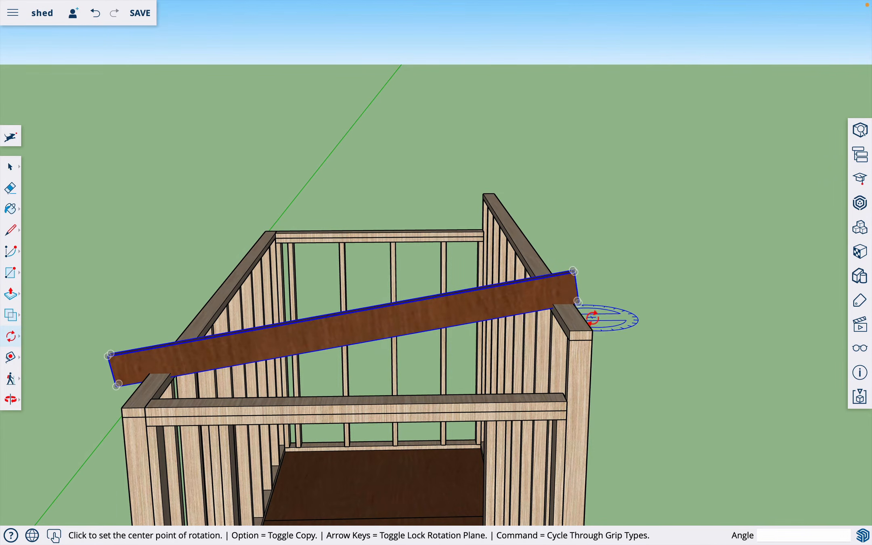
pyautogui.scroll(2, 546, 312)
pyautogui.scroll(3, 546, 311)
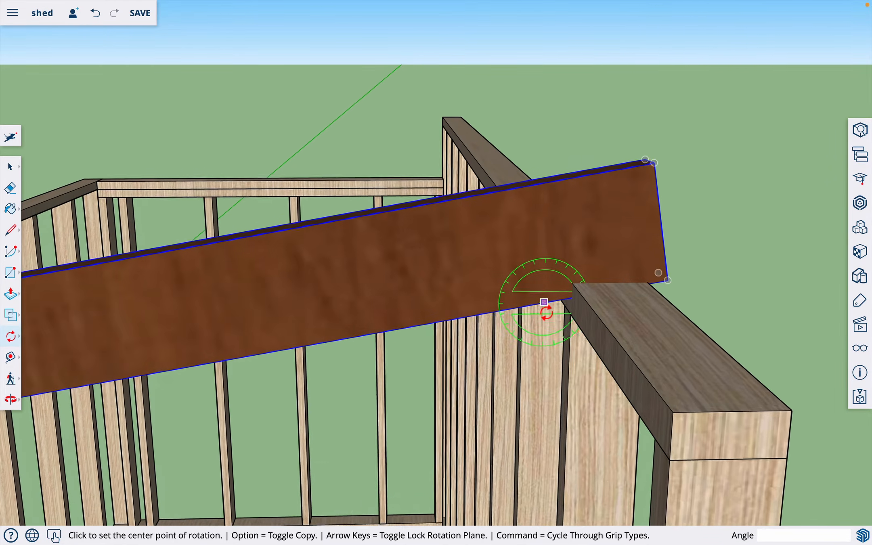
pyautogui.scroll(1, 577, 303)
pyautogui.scroll(2, 582, 304)
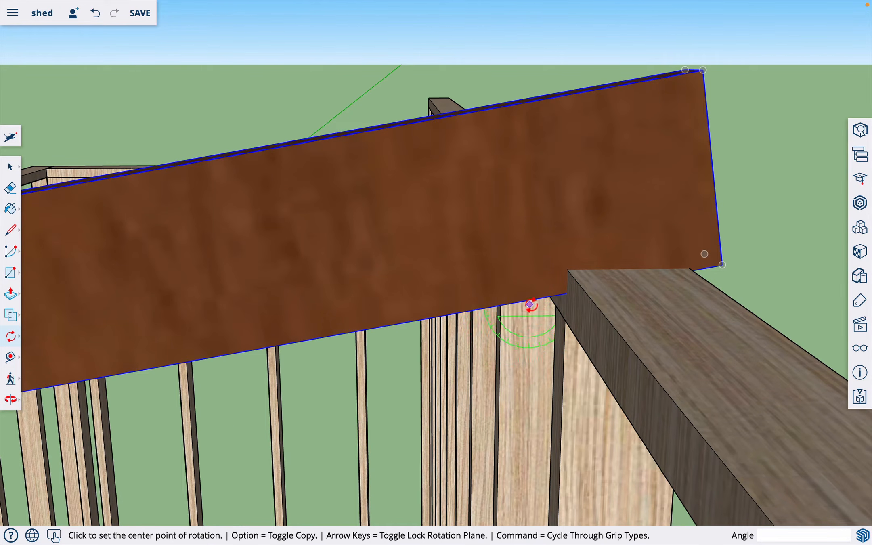
pyautogui.press('m')
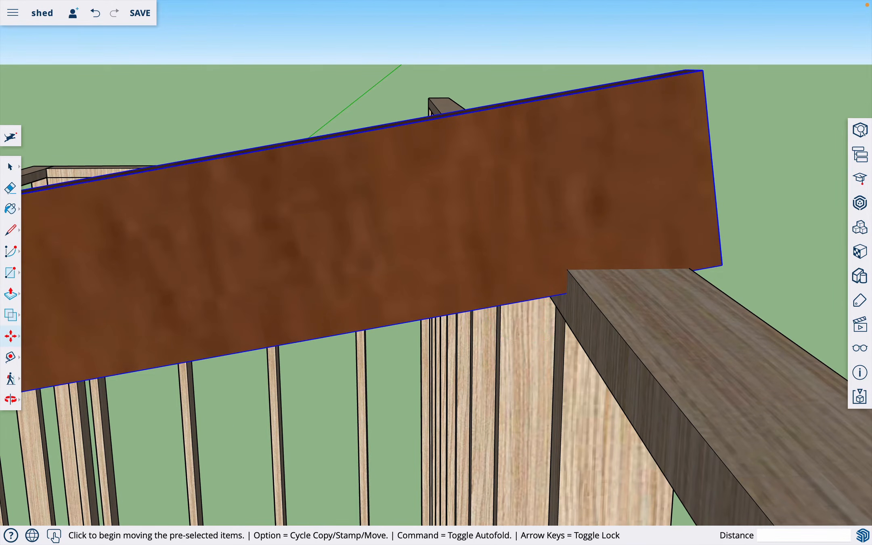
pyautogui.click(564, 294)
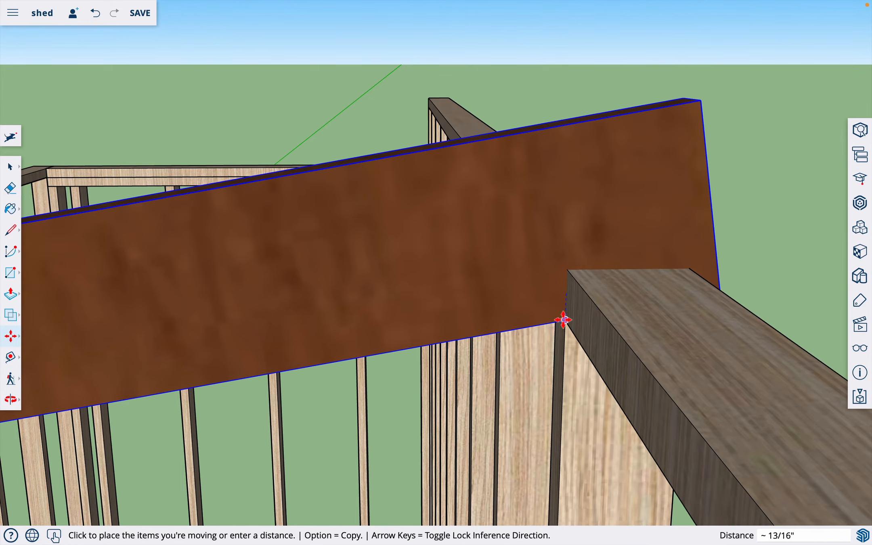
pyautogui.click(563, 319)
# Step: Examine how the sloped rafter sits on the top plates of the shorter and taller side walls
pyautogui.moveTo(560, 386); pyautogui.dragTo(608, 339, button='middle')
pyautogui.scroll(-10, 609, 339)
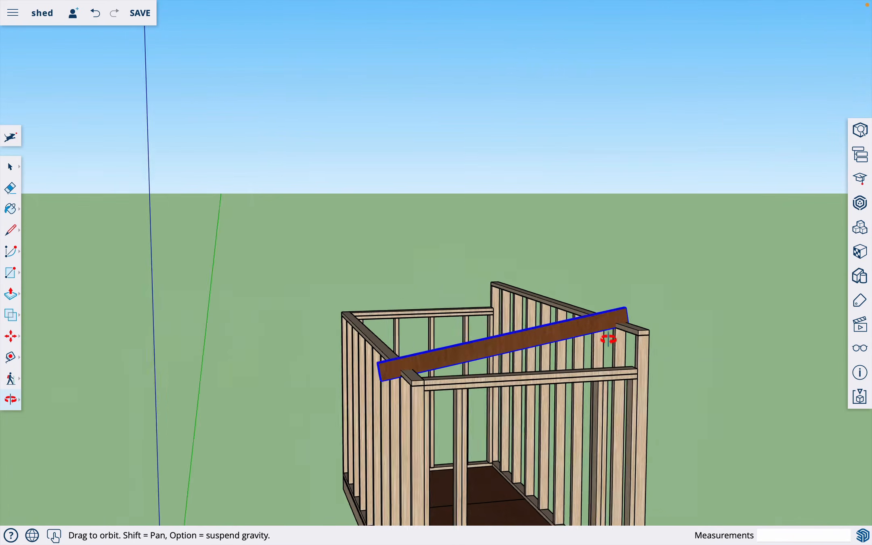
pyautogui.scroll(5, 458, 353)
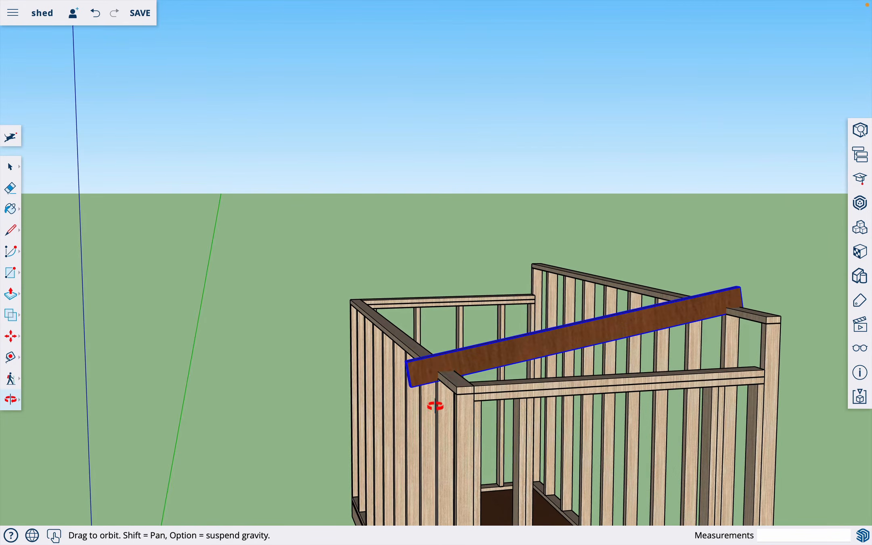
pyautogui.moveTo(467, 379); pyautogui.dragTo(345, 408)
pyautogui.scroll(8, 345, 408)
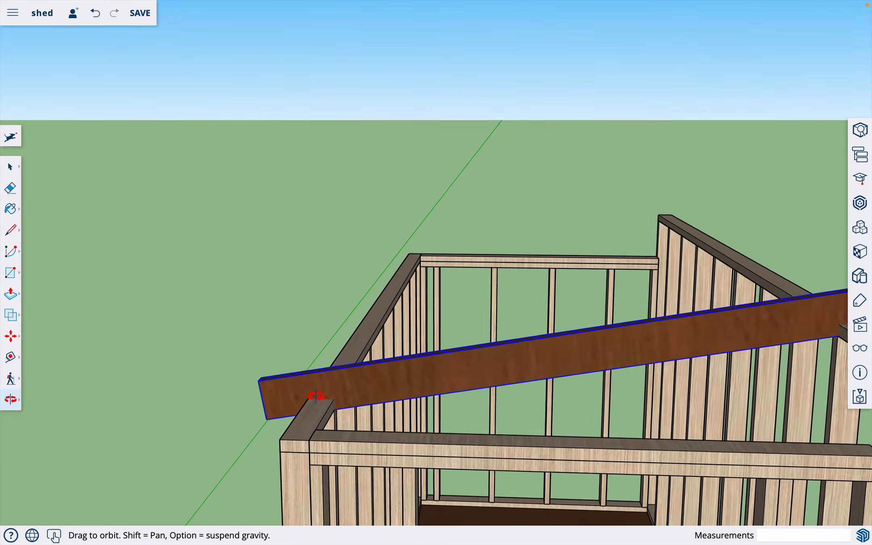
pyautogui.scroll(7, 298, 426)
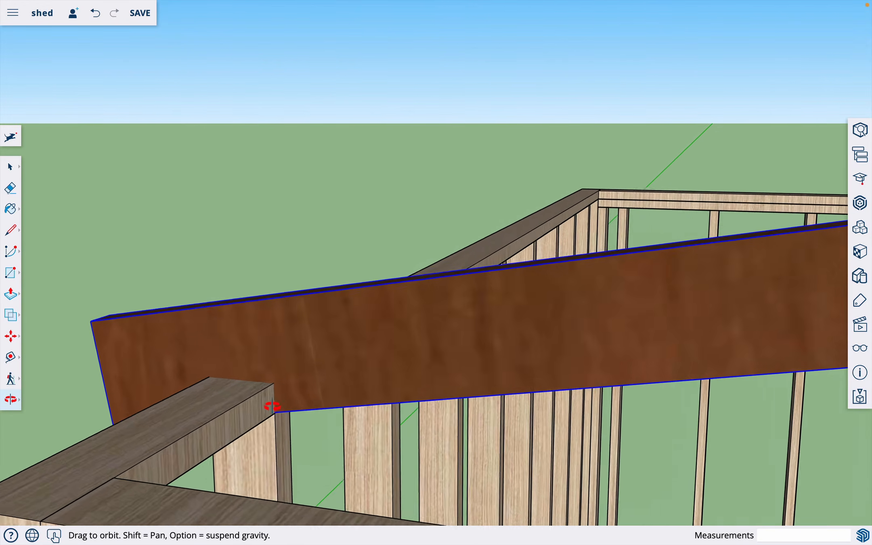
pyautogui.moveTo(289, 375); pyautogui.dragTo(371, 404)
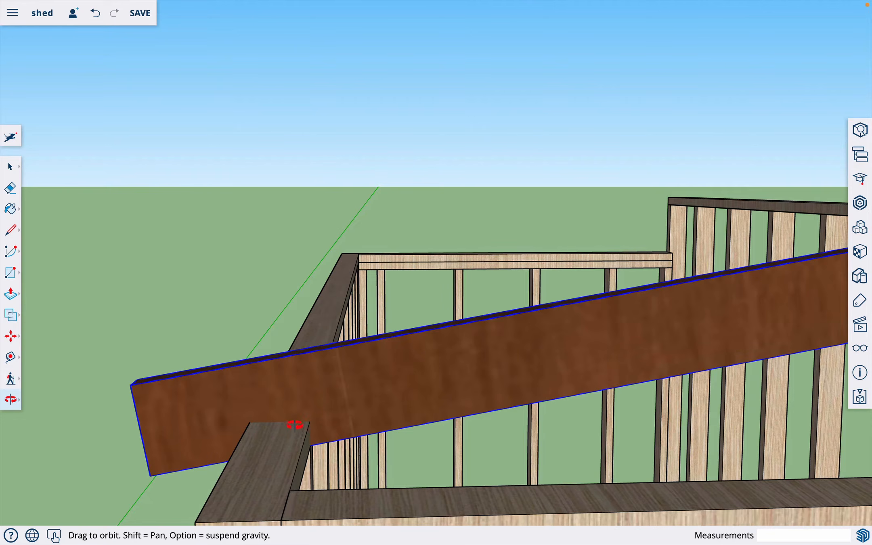
pyautogui.moveTo(284, 419); pyautogui.dragTo(532, 427)
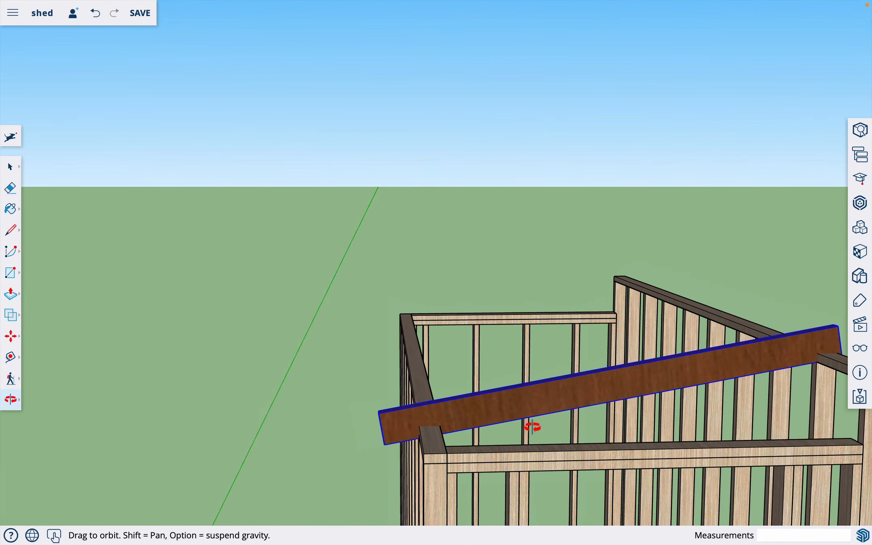
pyautogui.scroll(-3, 279, 317)
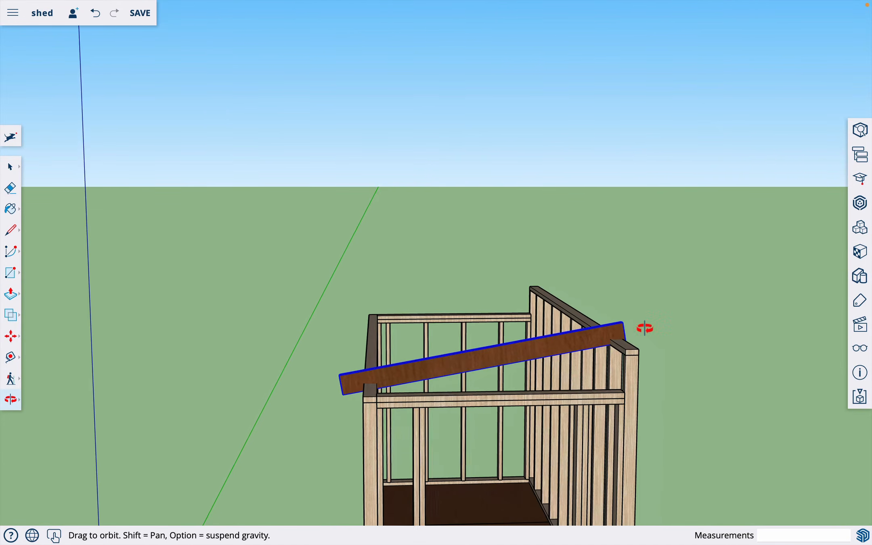
pyautogui.scroll(3, 645, 329)
pyautogui.scroll(5, 591, 355)
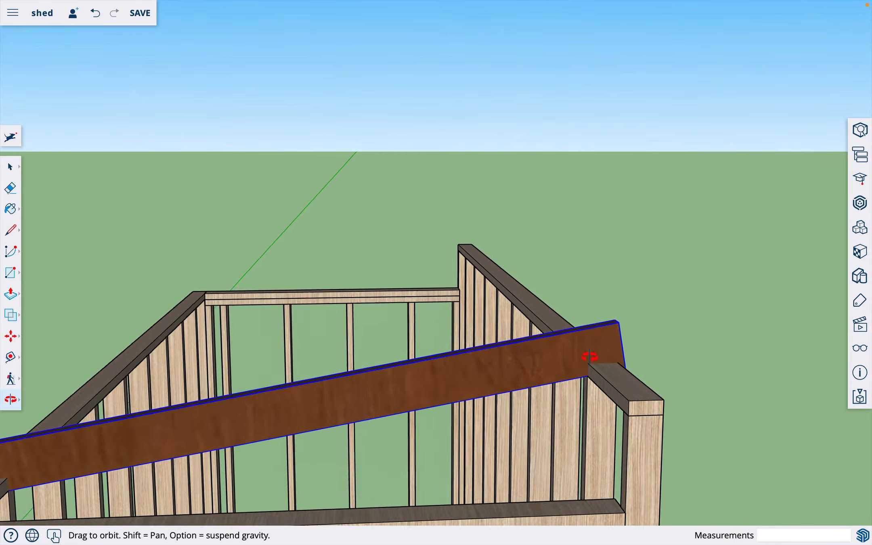
pyautogui.scroll(2, 590, 356)
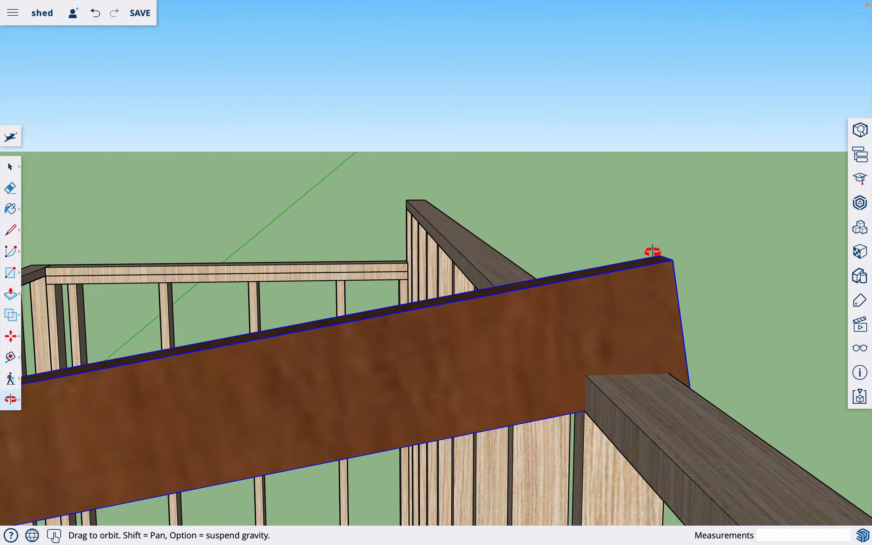
# Step: Draw a loose test line on the rafter's side face without opening the component, and erase it
pyautogui.press('space')
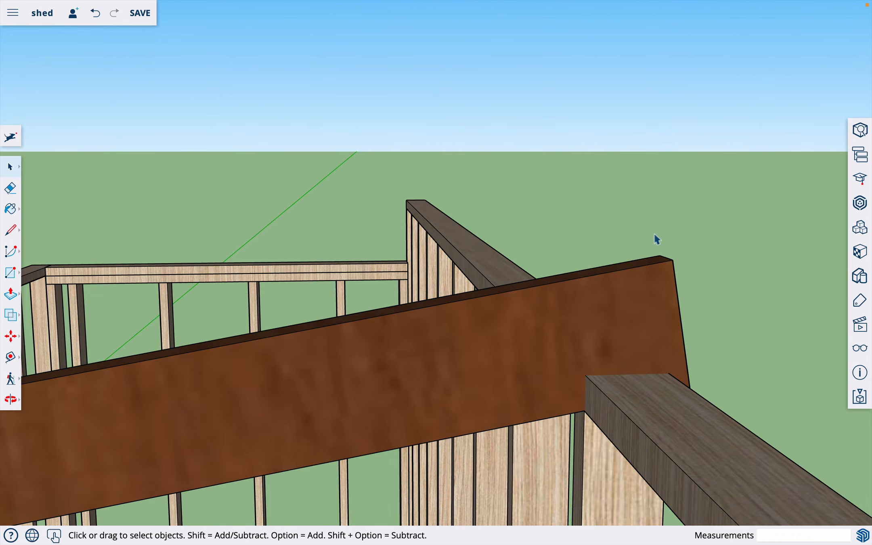
pyautogui.press('l')
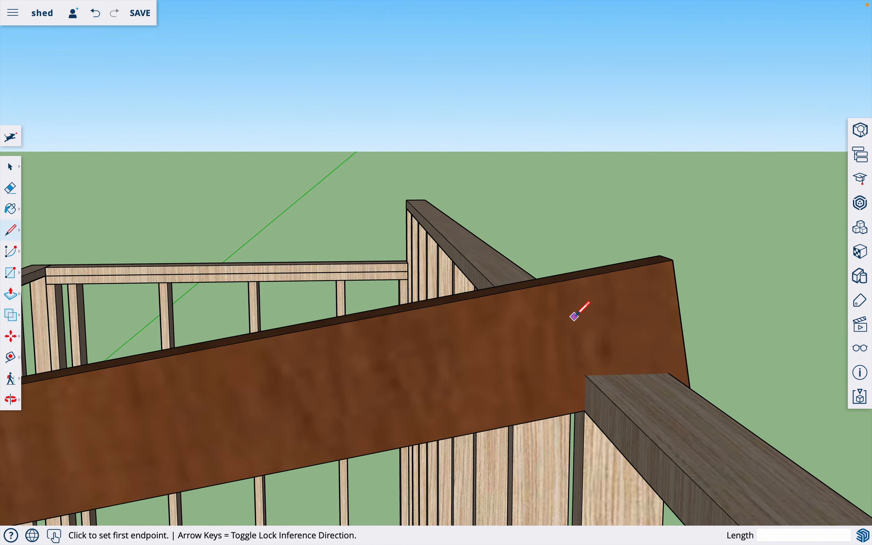
pyautogui.click(573, 316)
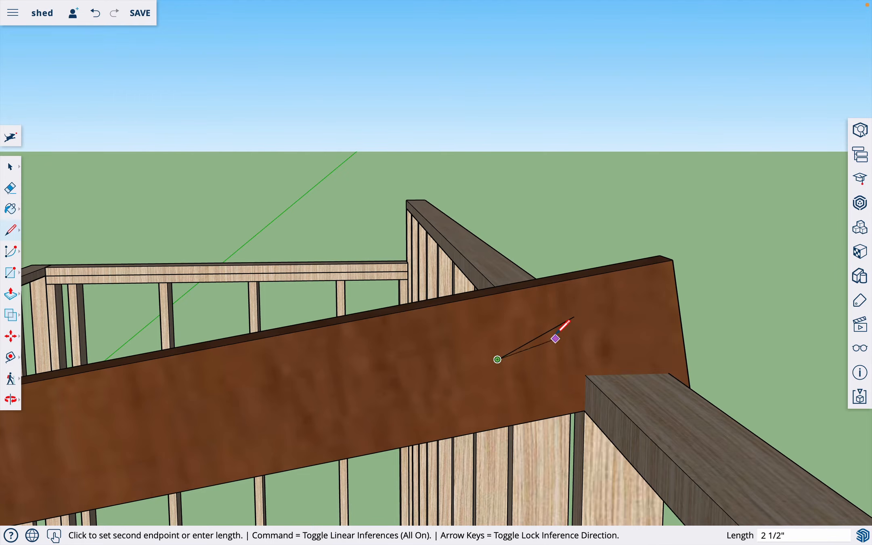
pyautogui.press('space')
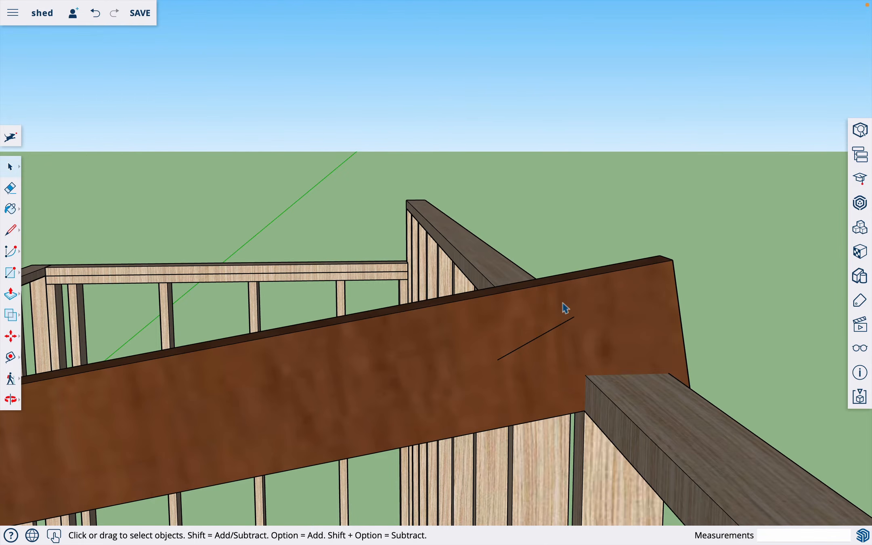
pyautogui.press('e')
pyautogui.moveTo(557, 310); pyautogui.dragTo(562, 332)
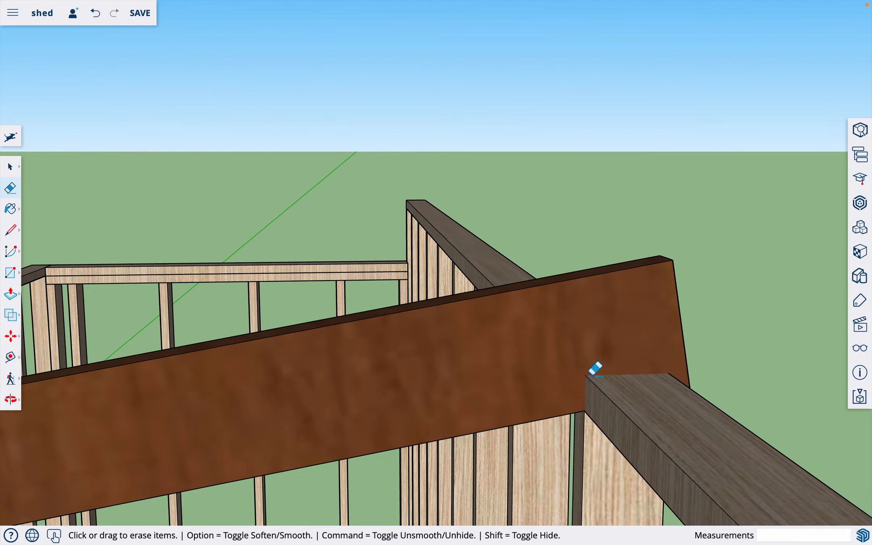
# Step: Inside the rafter component, trace the taller wall's top plate edges as a notch and draw the end cut up to the rafter's upper corner
pyautogui.press('space')
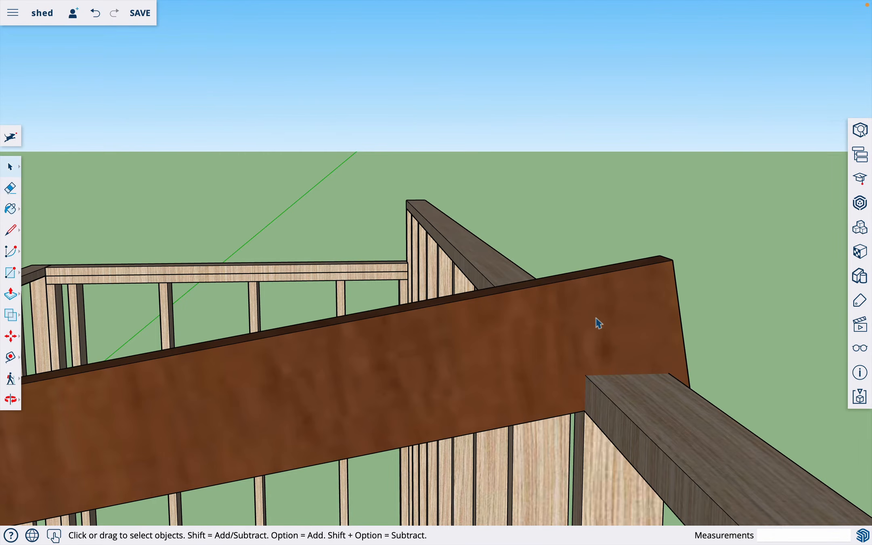
pyautogui.doubleClick(598, 323)
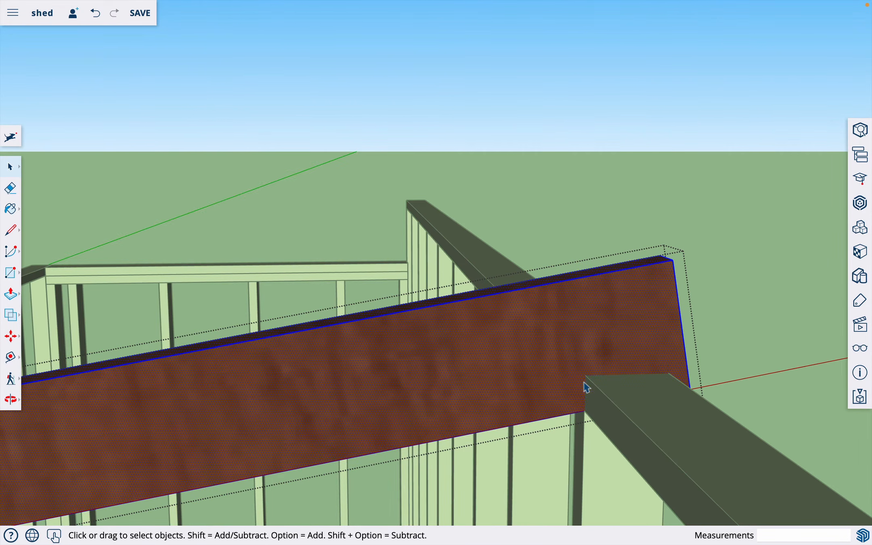
pyautogui.press('l')
pyautogui.click(584, 410)
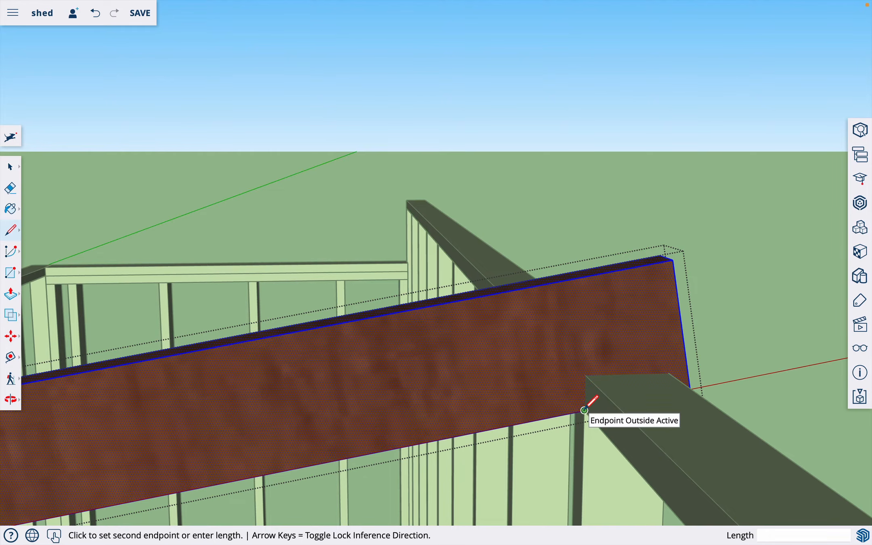
pyautogui.click(585, 375)
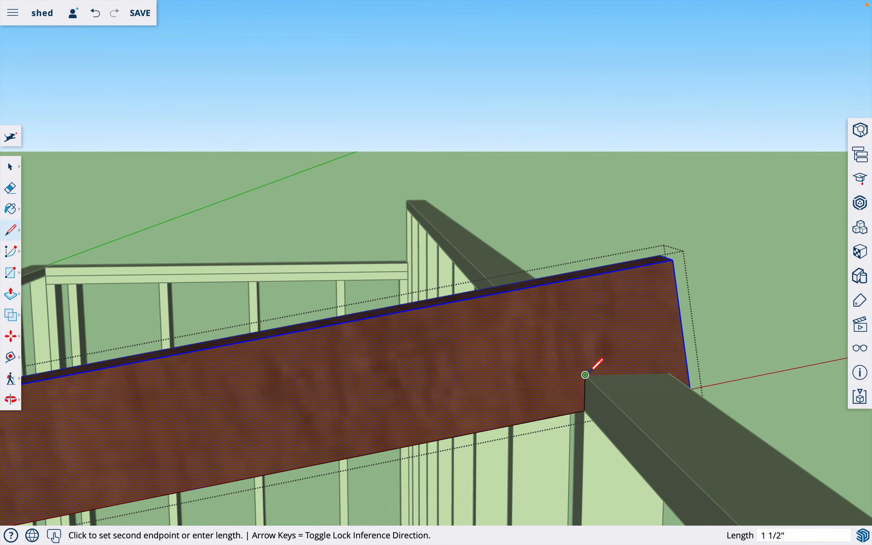
pyautogui.click(669, 372)
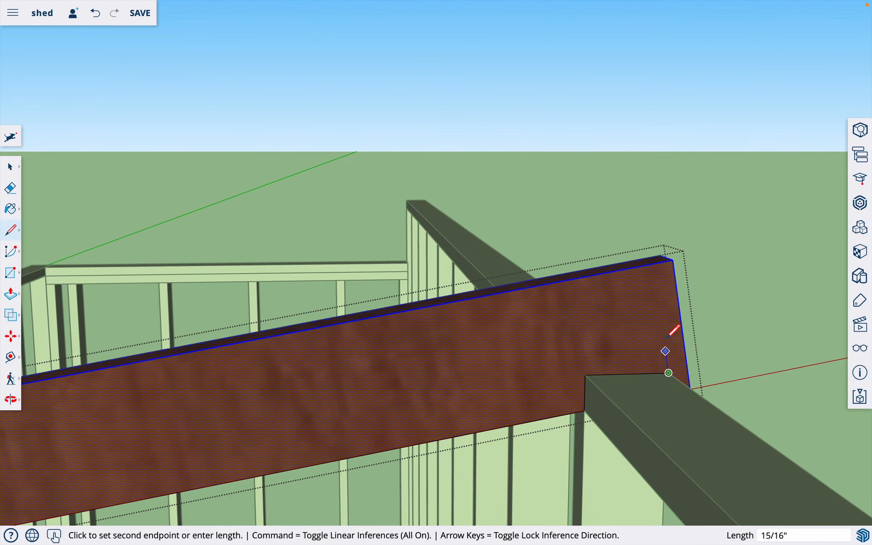
pyautogui.click(672, 259)
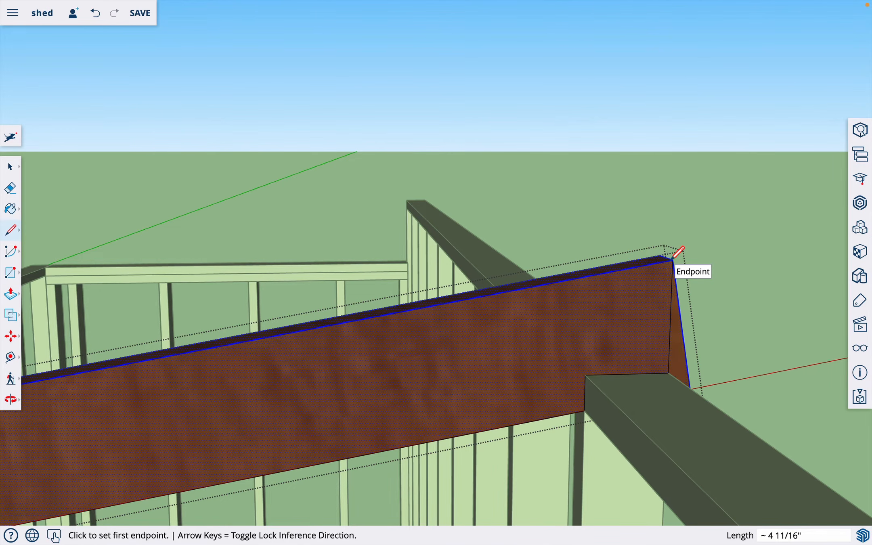
# Step: On the rafter's side face, draw the vertical end-cut line from the shorter wall's outer top plate edge up to the rafter's upper edge
pyautogui.press('o')
pyautogui.moveTo(721, 317); pyautogui.dragTo(673, 317)
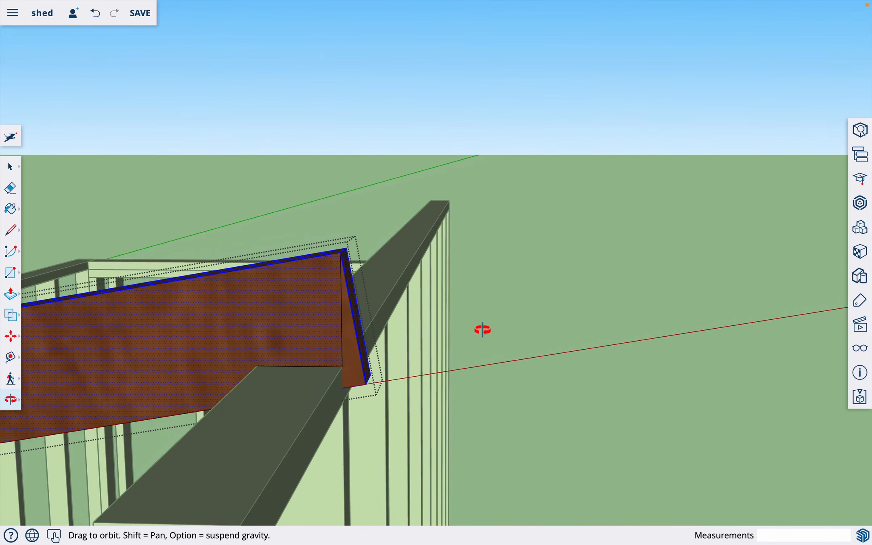
pyautogui.moveTo(483, 329); pyautogui.dragTo(486, 355)
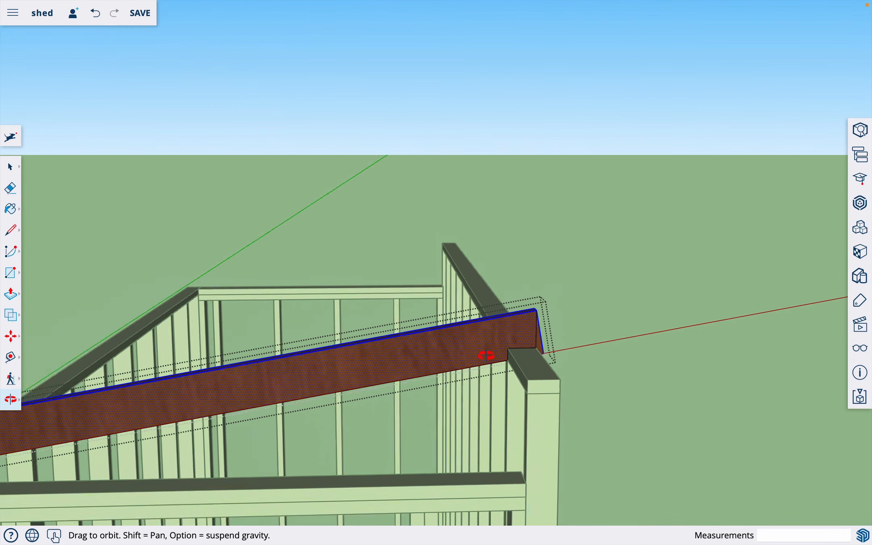
pyautogui.scroll(-8, 485, 355)
pyautogui.scroll(10, 216, 401)
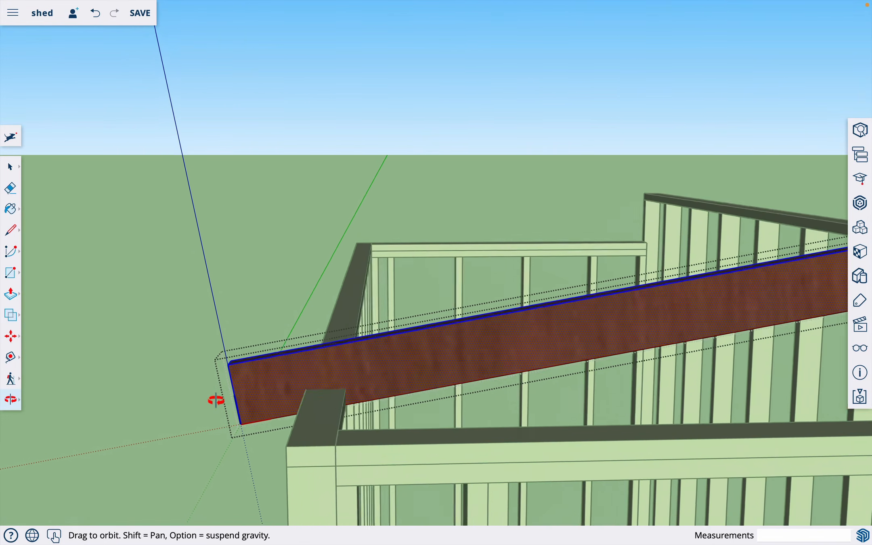
pyautogui.scroll(2, 218, 401)
pyautogui.moveTo(292, 406); pyautogui.dragTo(388, 406)
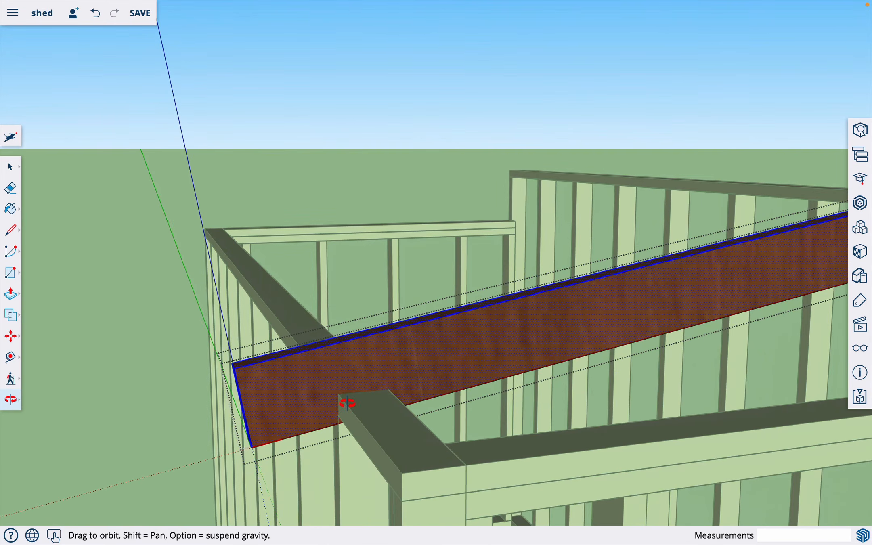
pyautogui.scroll(5, 347, 403)
pyautogui.scroll(3, 347, 403)
pyautogui.press('l')
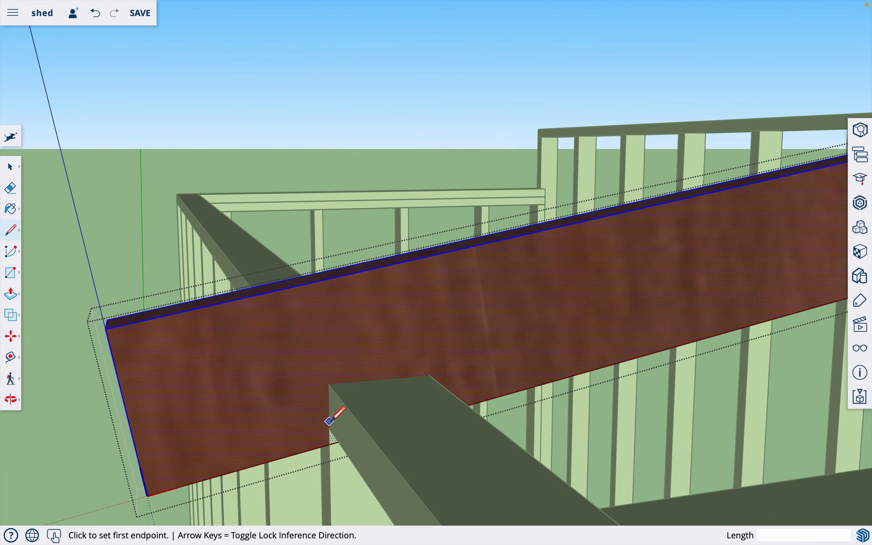
pyautogui.click(330, 427)
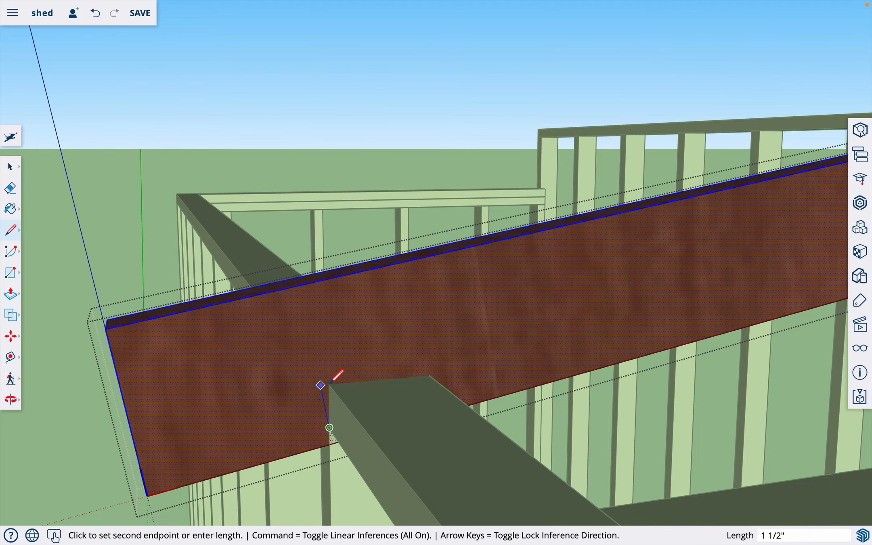
pyautogui.click(326, 279)
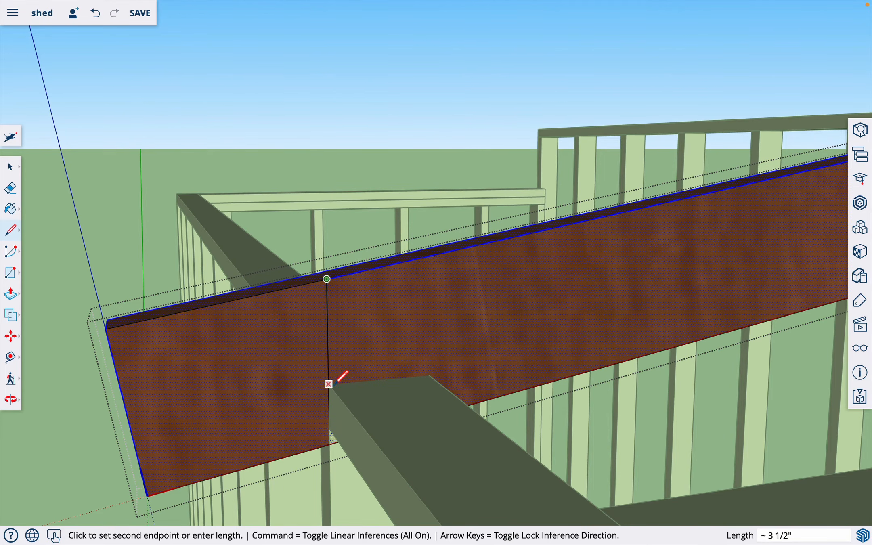
# Step: Trace the notch along the top and inner side of the shorter wall's top plate, 3 1/2" wide, and close the rafter component
pyautogui.click(328, 384)
pyautogui.click(328, 383)
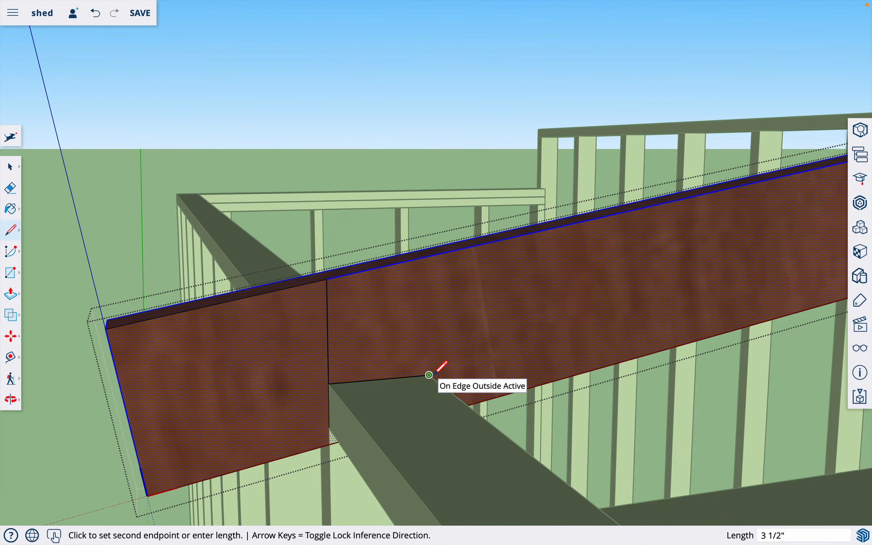
pyautogui.press('o')
pyautogui.moveTo(429, 375); pyautogui.dragTo(282, 390)
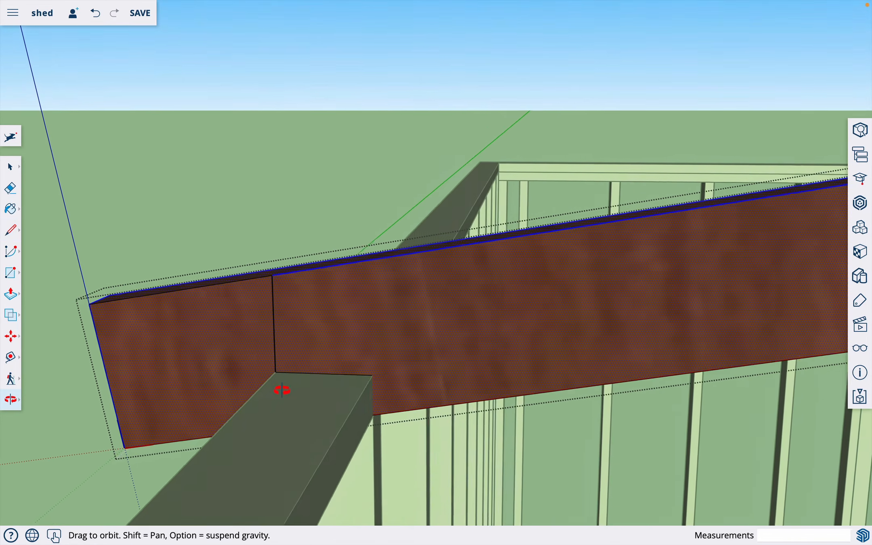
pyautogui.moveTo(282, 390); pyautogui.dragTo(283, 388, button='middle')
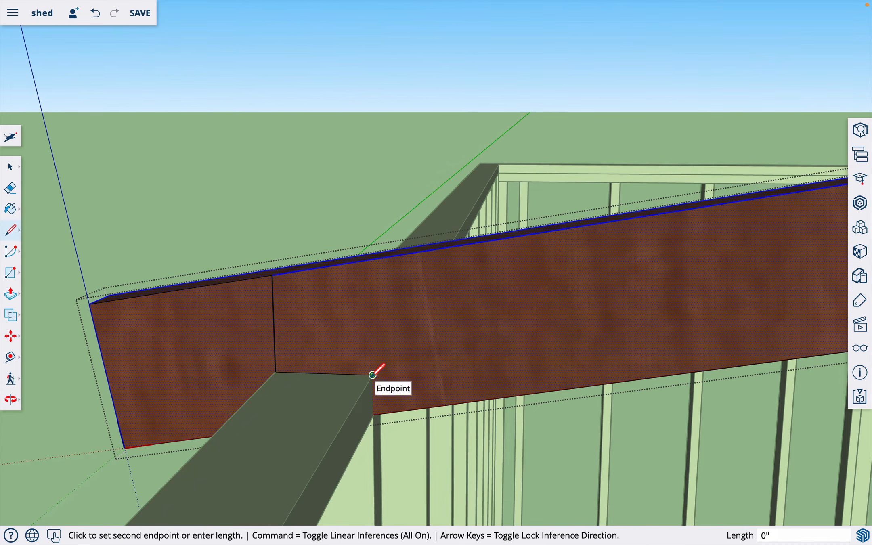
pyautogui.click(373, 415)
pyautogui.scroll(-5, 372, 415)
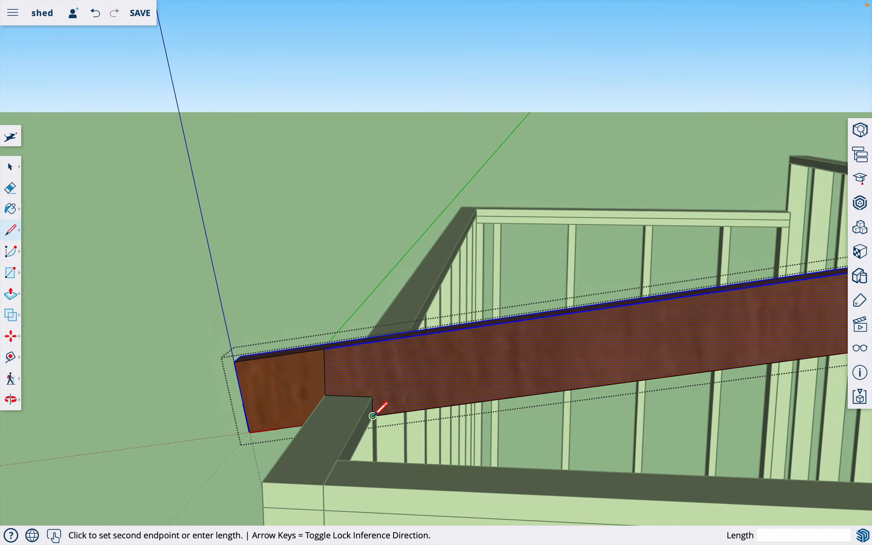
pyautogui.press('space')
pyautogui.click(286, 281)
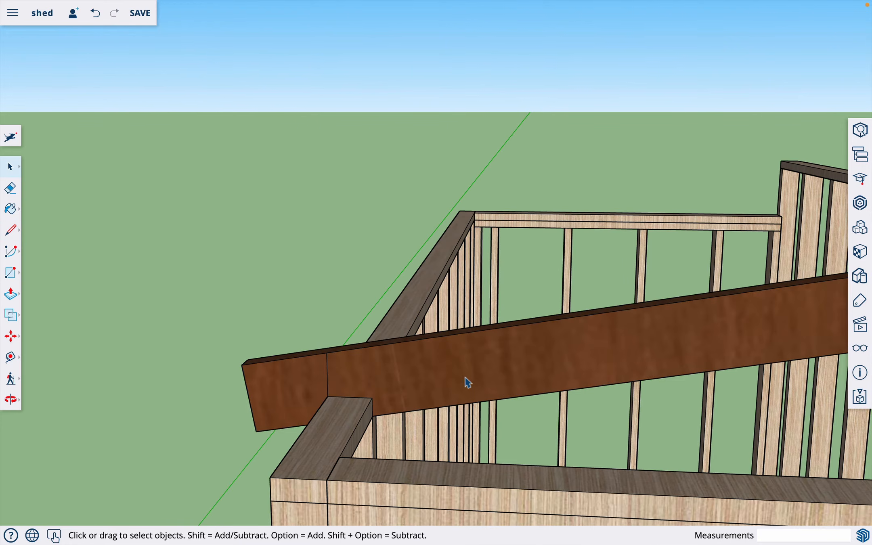
# Step: Move the rafter straight up by 12, clear of the walls
pyautogui.press('o')
pyautogui.moveTo(521, 408); pyautogui.dragTo(463, 405)
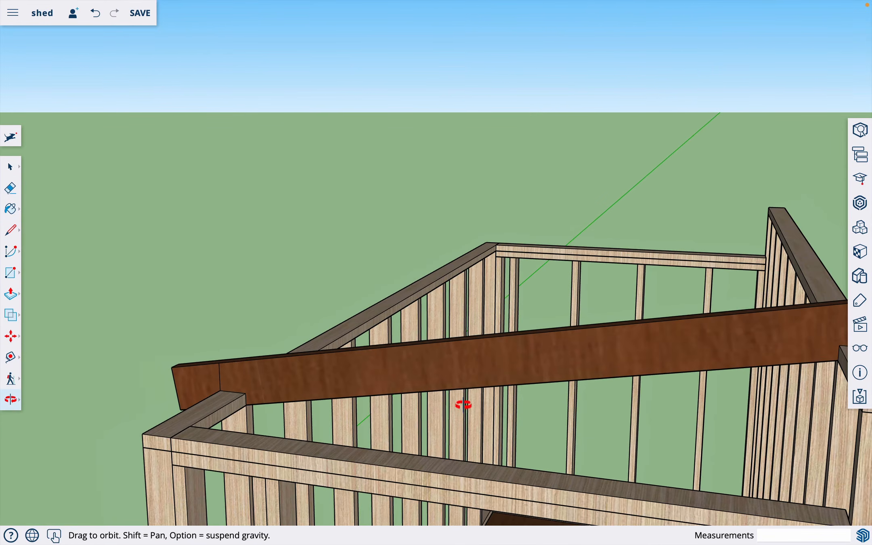
pyautogui.moveTo(605, 397); pyautogui.dragTo(552, 382)
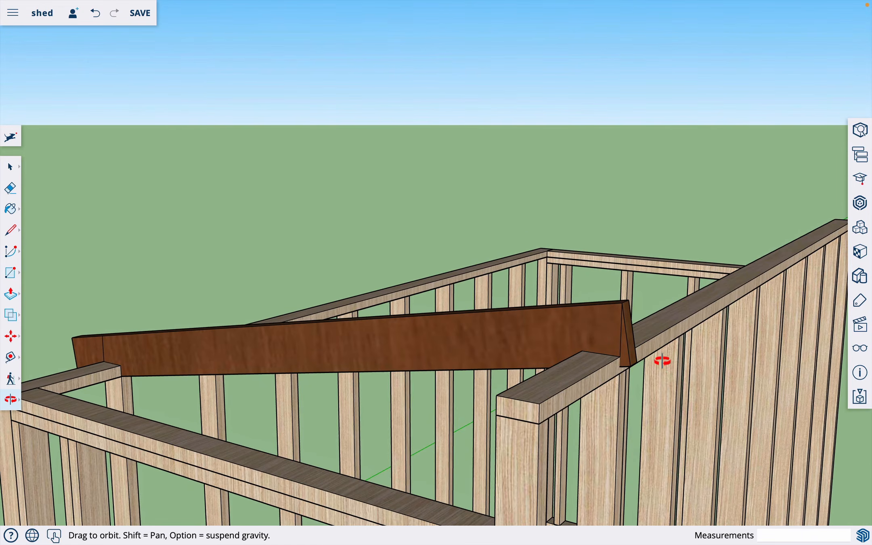
pyautogui.scroll(5, 662, 360)
pyautogui.press('m')
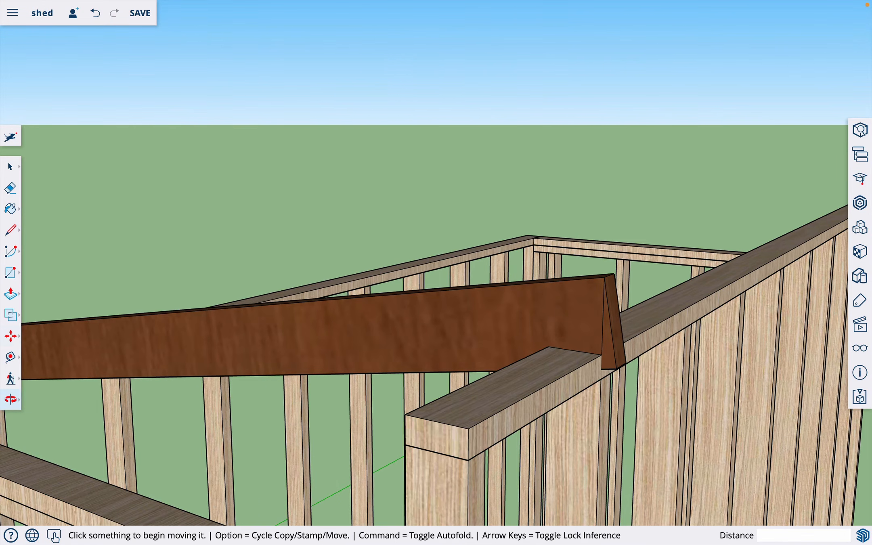
pyautogui.click(616, 363)
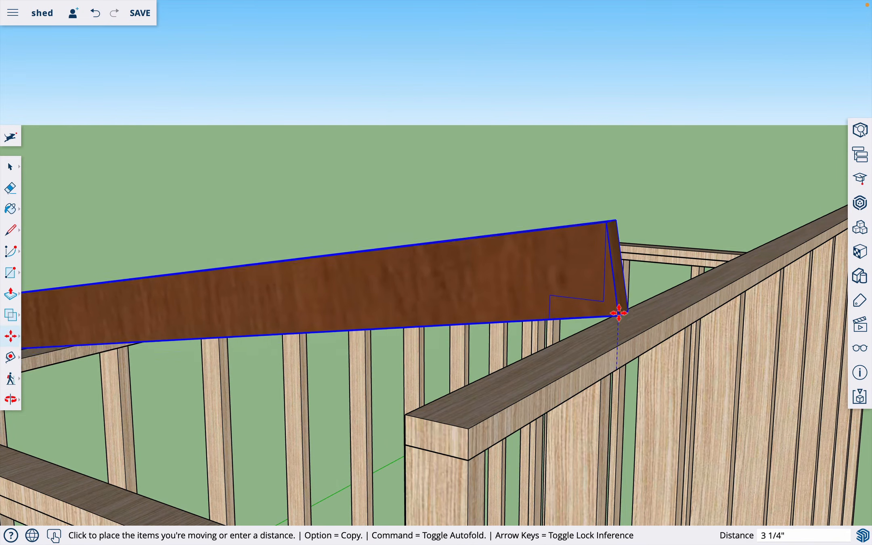
pyautogui.click(619, 299)
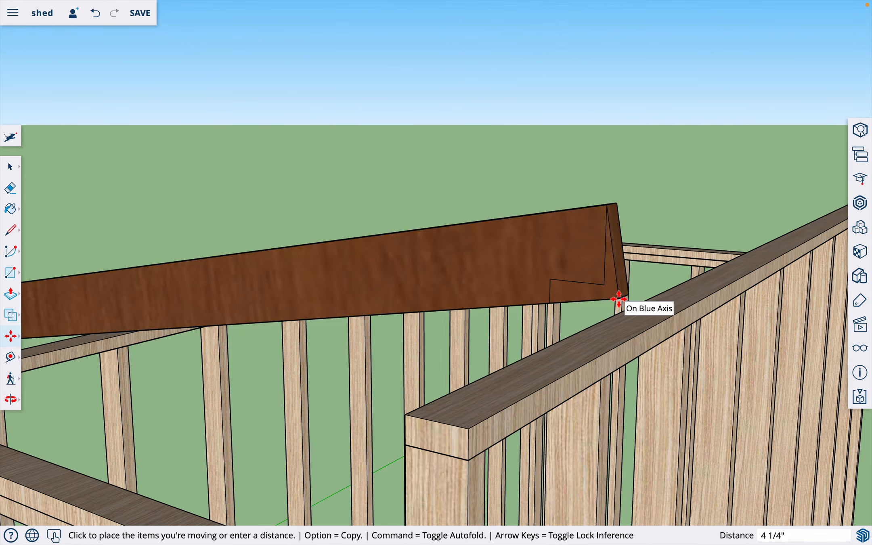
pyautogui.press('Return')
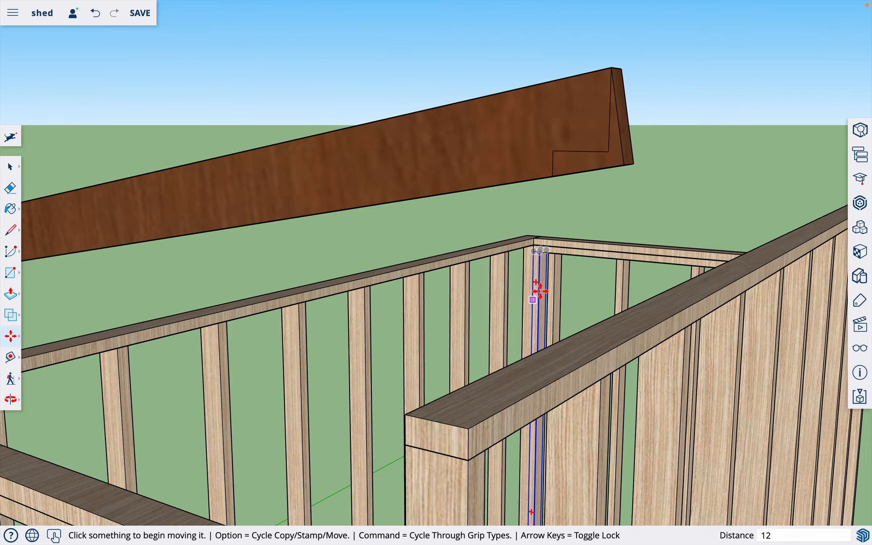
# Step: Inside the rafter component, push the notch and end-cut waste at the taller wall's end through the full 1 1/2" thickness
pyautogui.press('p')
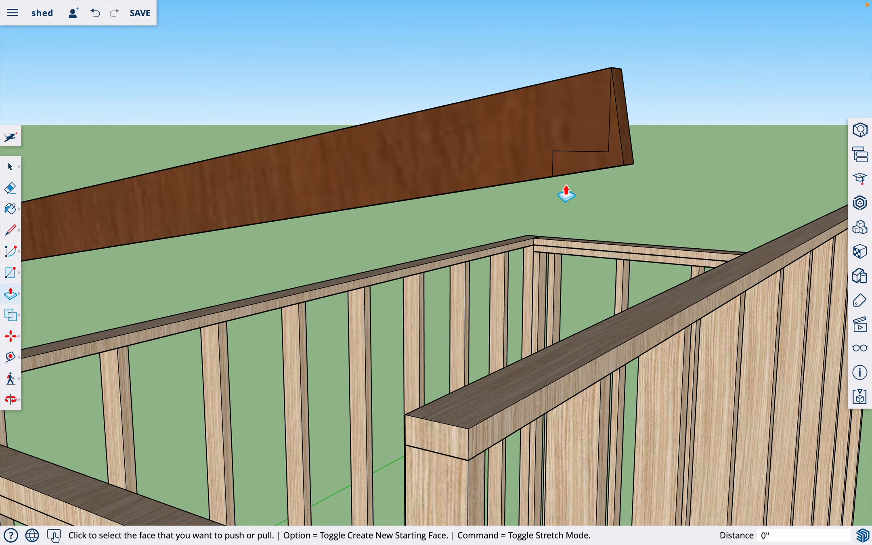
pyautogui.press('space')
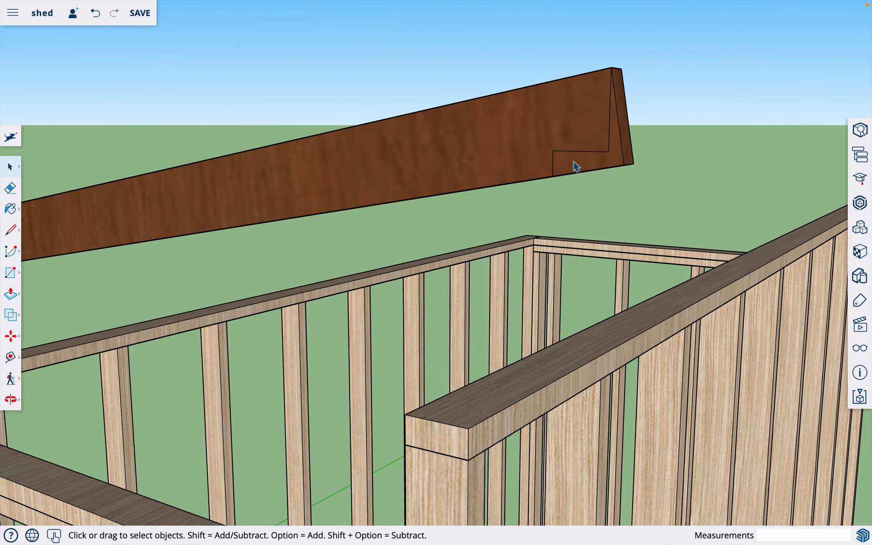
pyautogui.click(545, 136)
pyautogui.doubleClick(545, 136)
pyautogui.scroll(5, 586, 166)
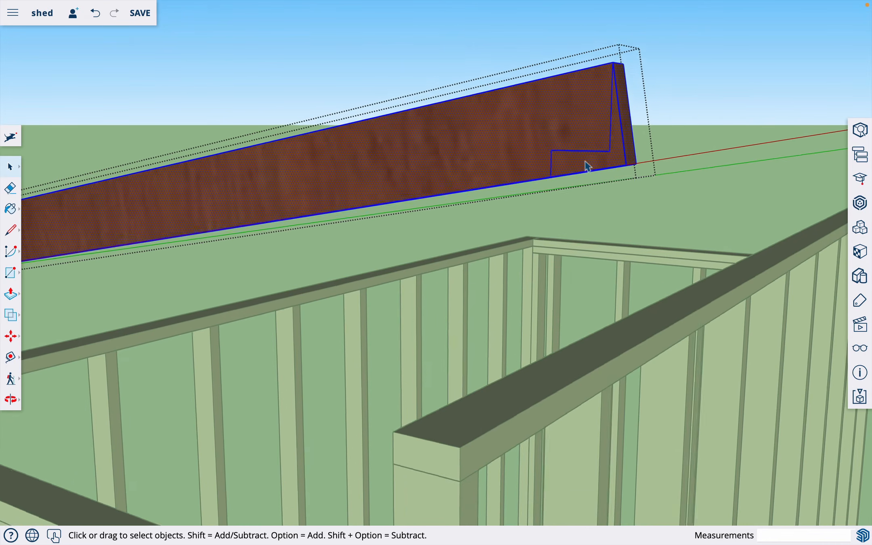
pyautogui.press('p')
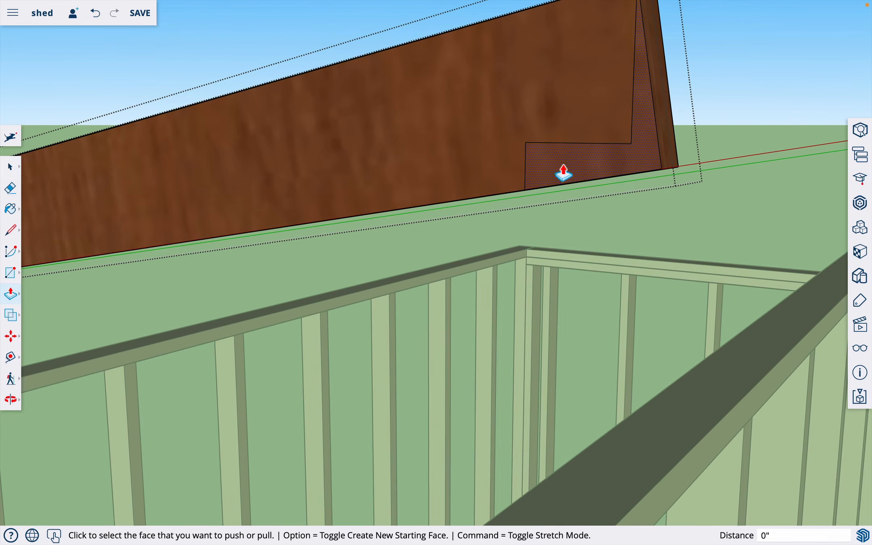
pyautogui.click(561, 173)
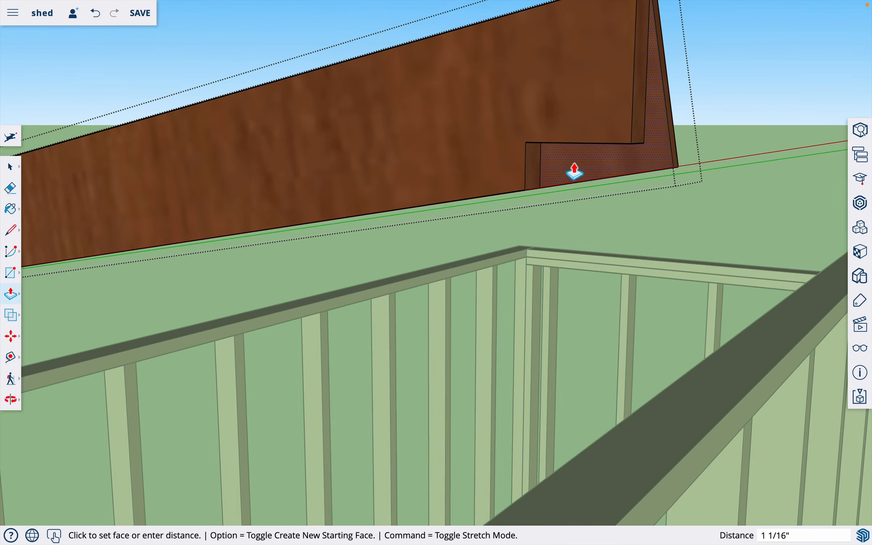
pyautogui.click(573, 172)
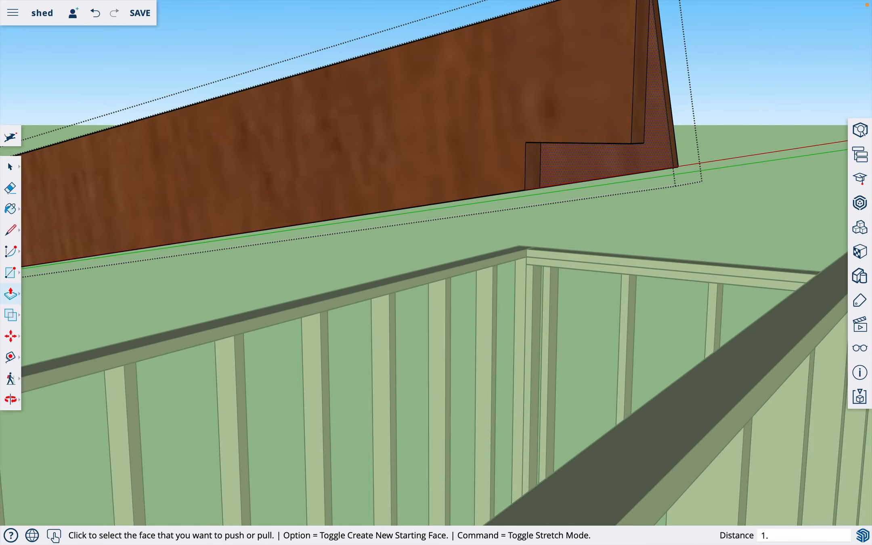
pyautogui.press('Return')
pyautogui.scroll(-5, 573, 171)
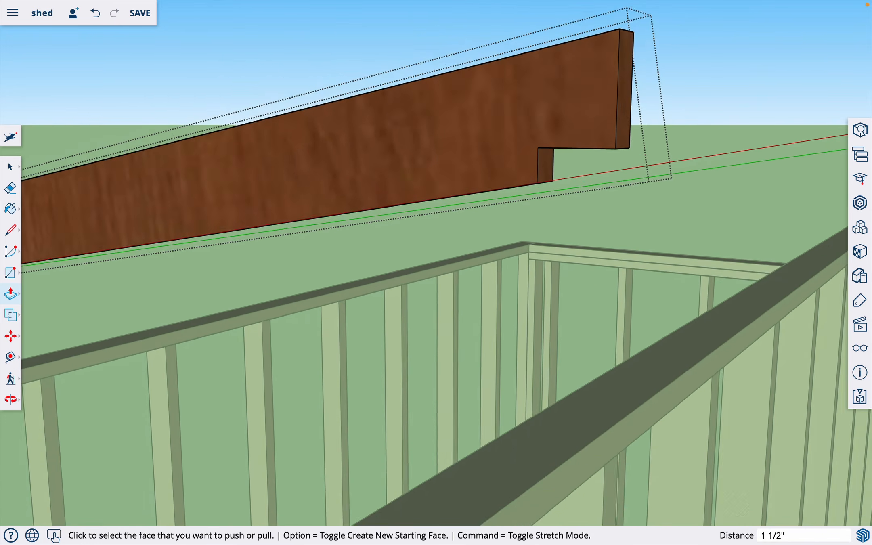
# Step: Push the notch and end-cut waste at the shorter wall's end through the rafter's 1 1/2" thickness
pyautogui.moveTo(534, 196); pyautogui.dragTo(520, 261, button='middle')
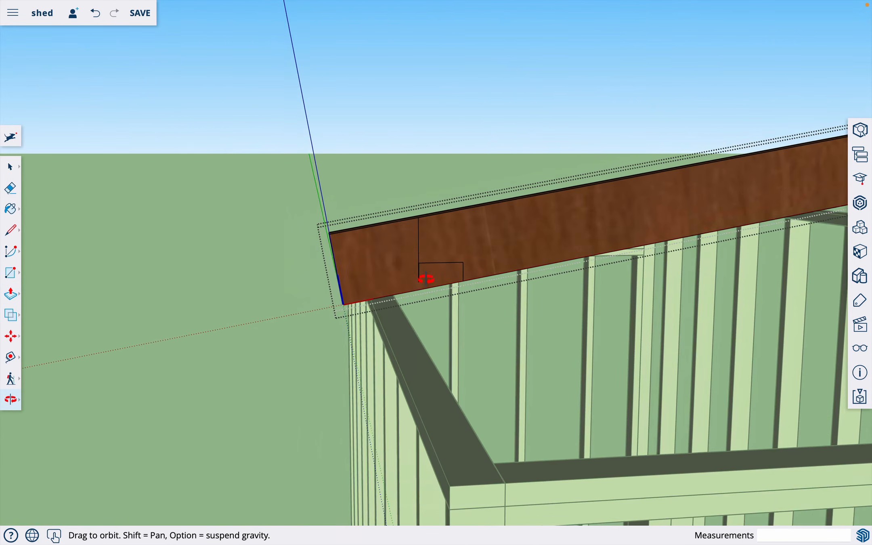
pyautogui.scroll(6, 424, 276)
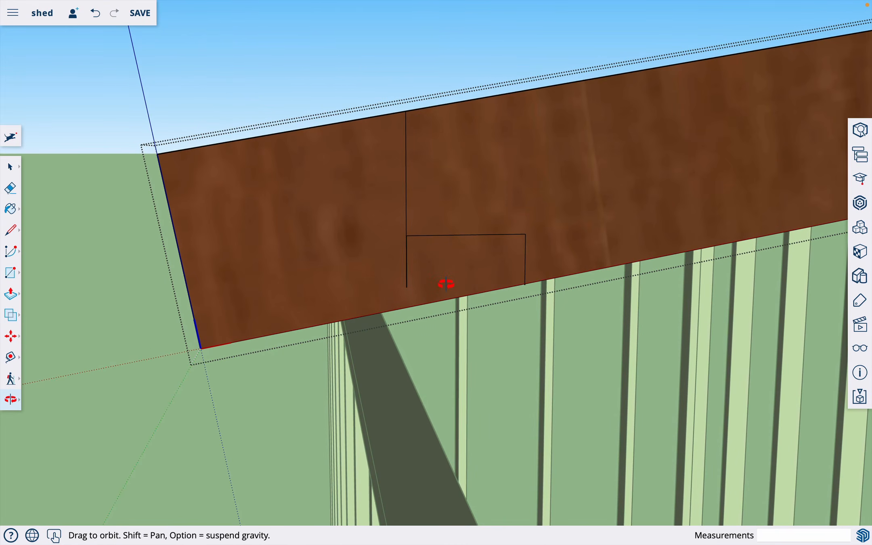
pyautogui.press('space')
pyautogui.press('p')
pyautogui.click(436, 290)
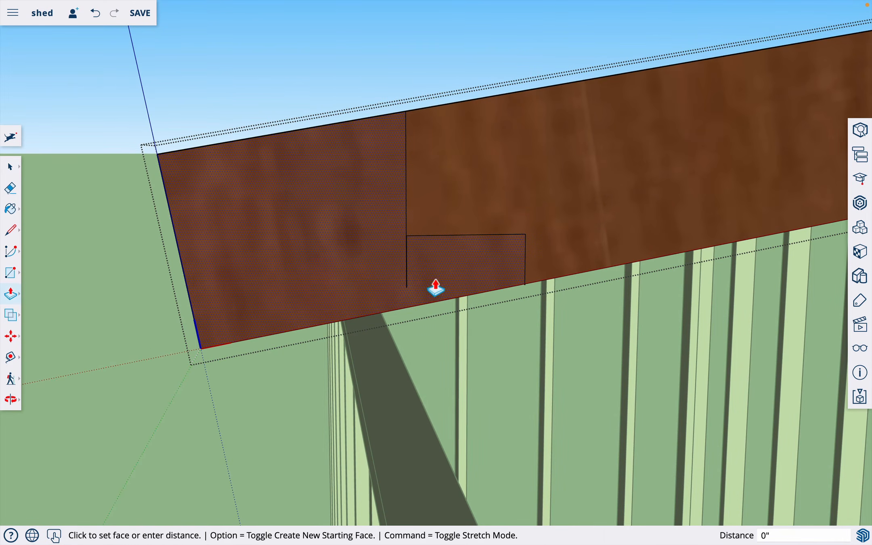
pyautogui.click(428, 284)
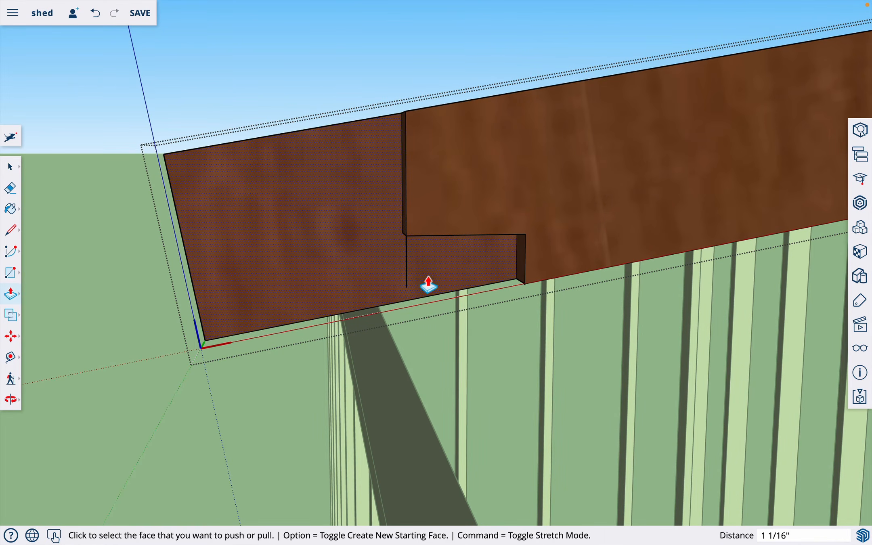
pyautogui.press('Return')
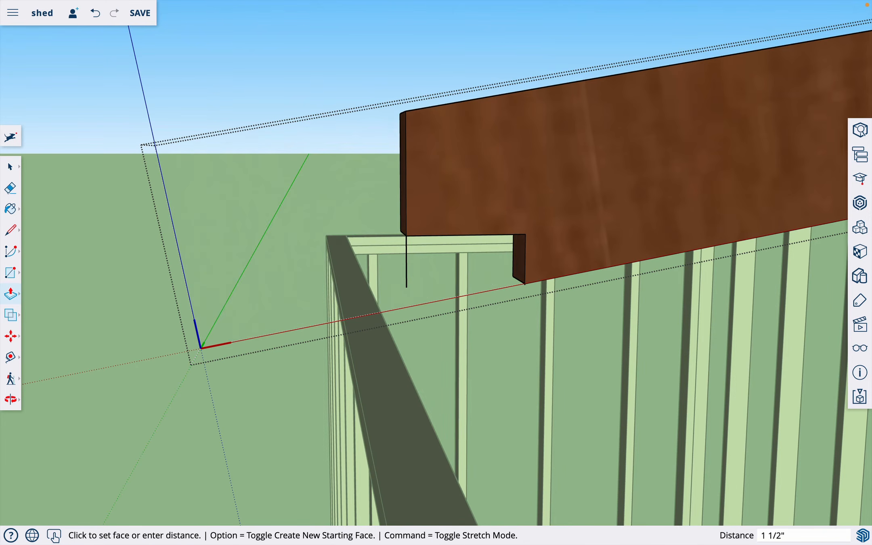
# Step: Erase the stray vertical line left below the shorter wall's end notch and close the rafter component
pyautogui.press('e')
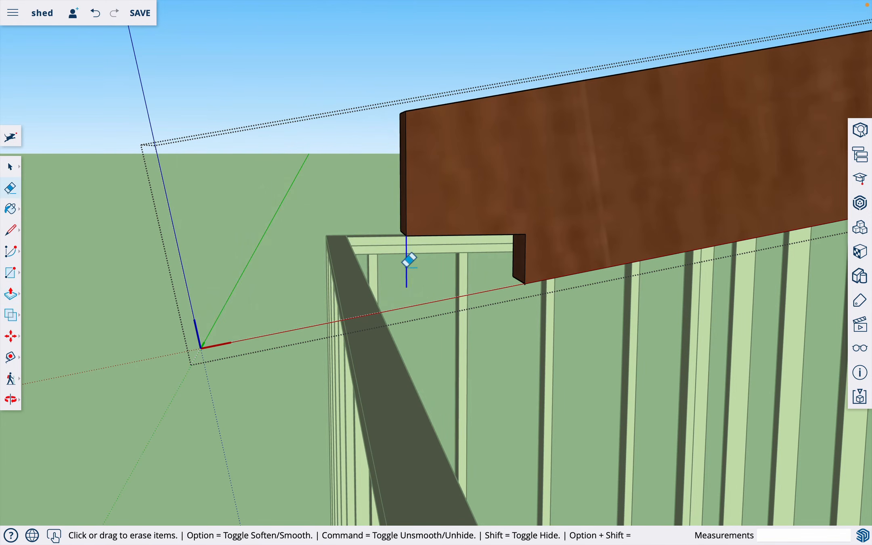
pyautogui.click(407, 262)
pyautogui.scroll(-6, 422, 288)
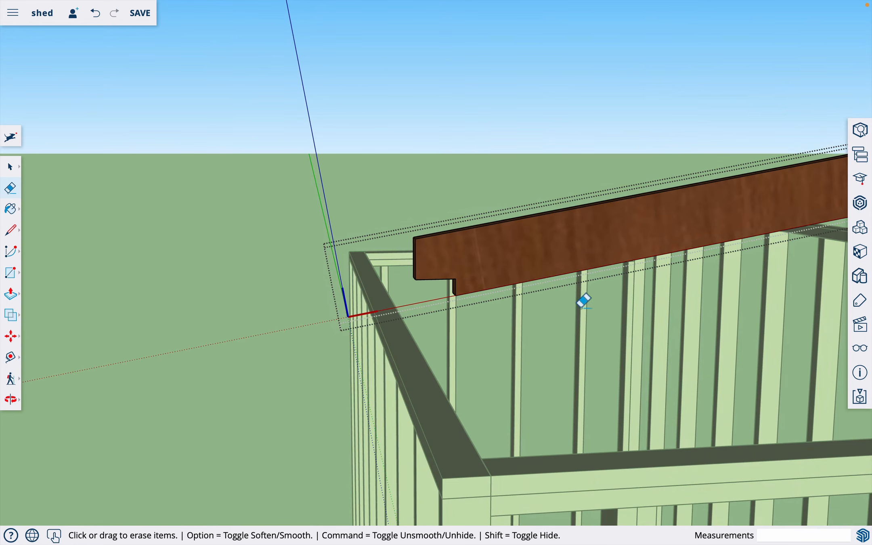
pyautogui.press('o')
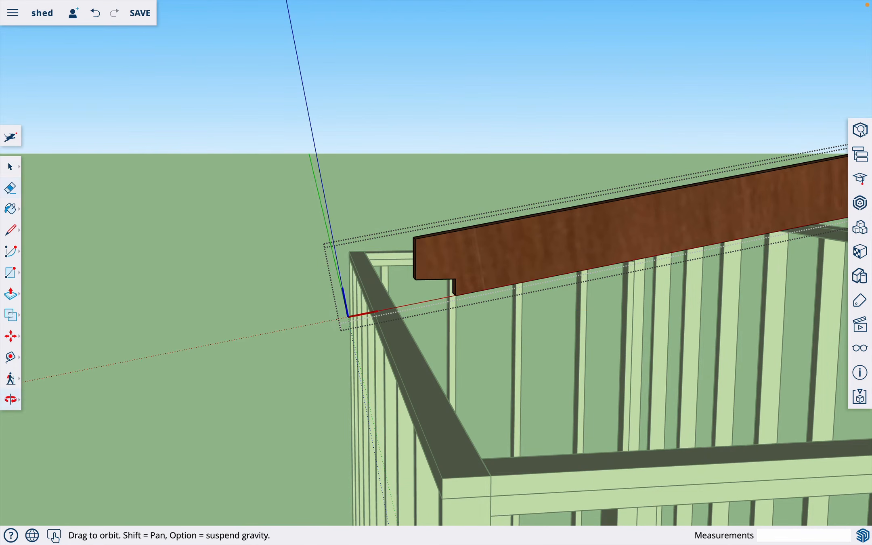
pyautogui.press('space')
pyautogui.press('Escape')
pyautogui.press('o')
pyautogui.scroll(-6, 592, 321)
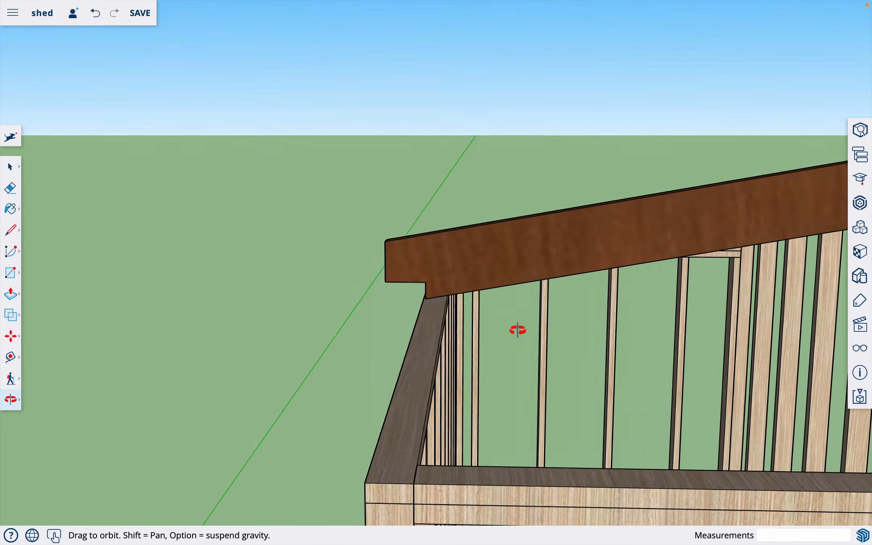
pyautogui.moveTo(625, 337); pyautogui.dragTo(510, 335)
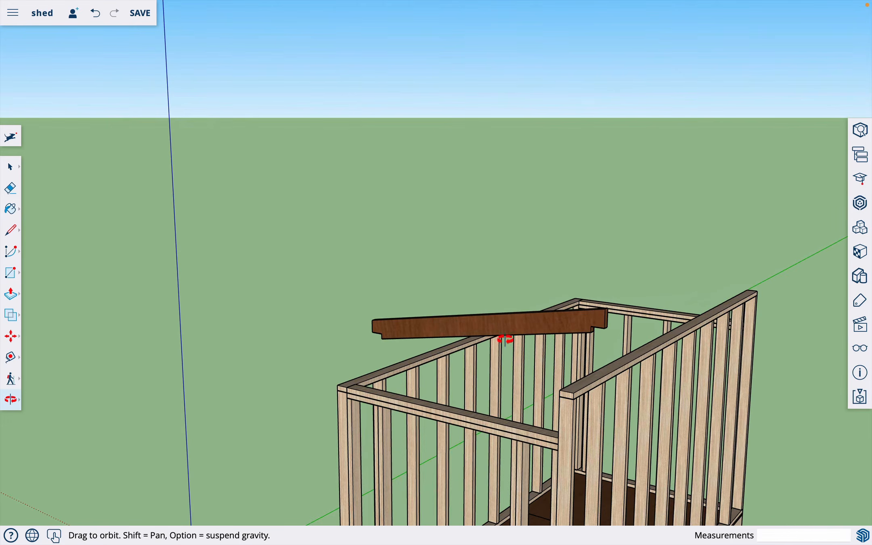
# Step: Move the notched rafter straight down by 12 so it seats on the side walls' top plates
pyautogui.scroll(6, 629, 335)
pyautogui.scroll(-5, 628, 334)
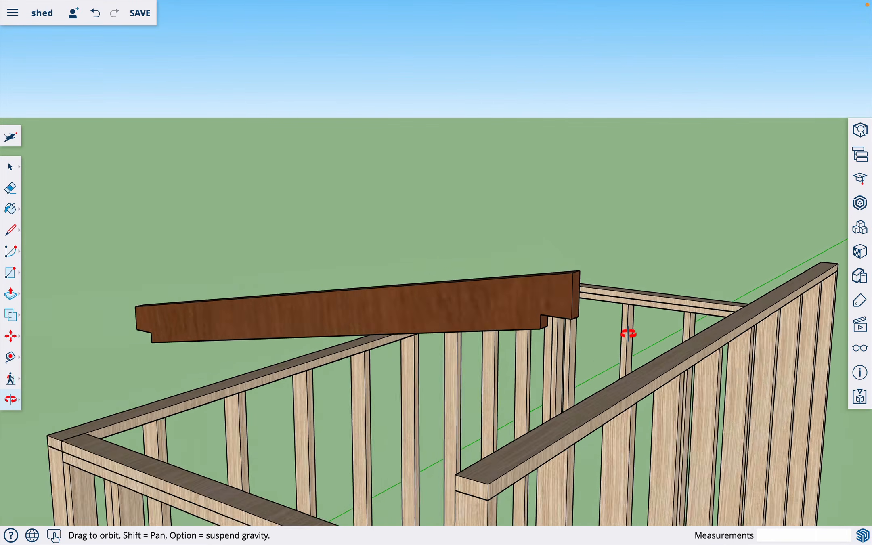
pyautogui.press('space')
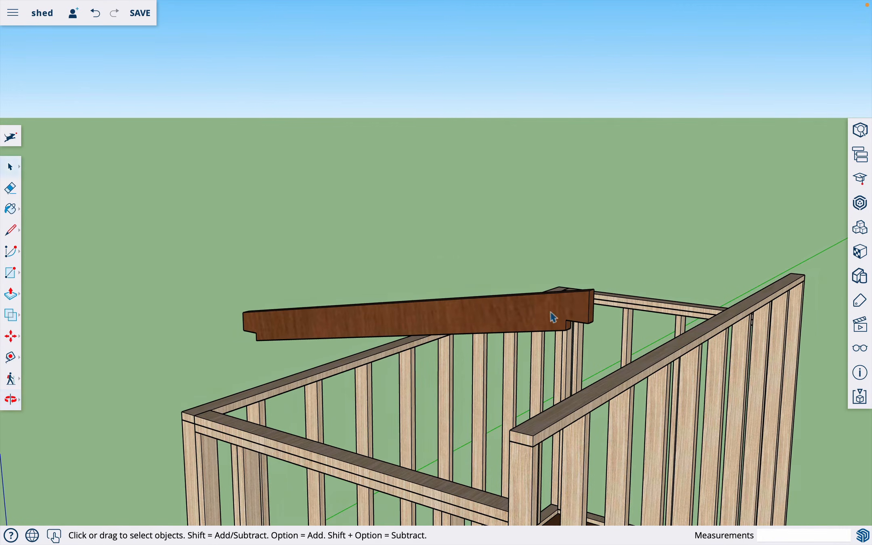
pyautogui.click(548, 314)
pyautogui.press('m')
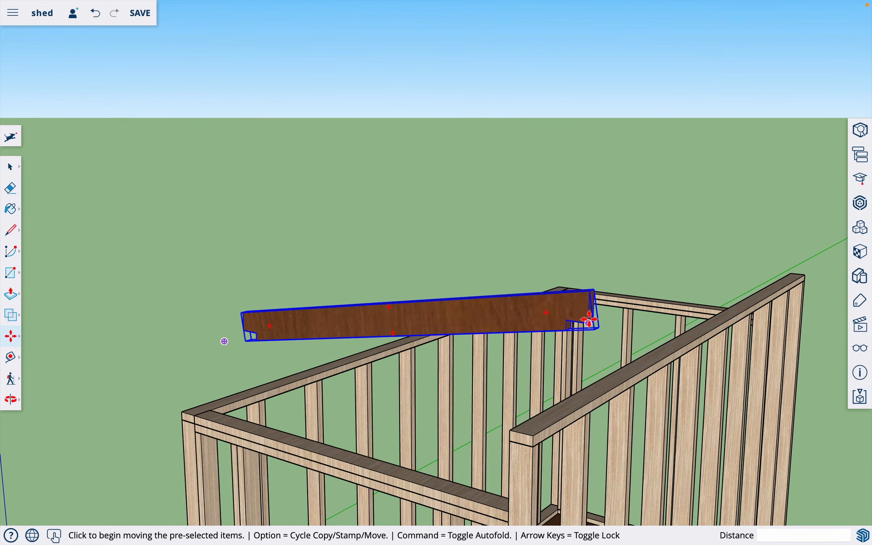
pyautogui.click(589, 320)
pyautogui.click(590, 351)
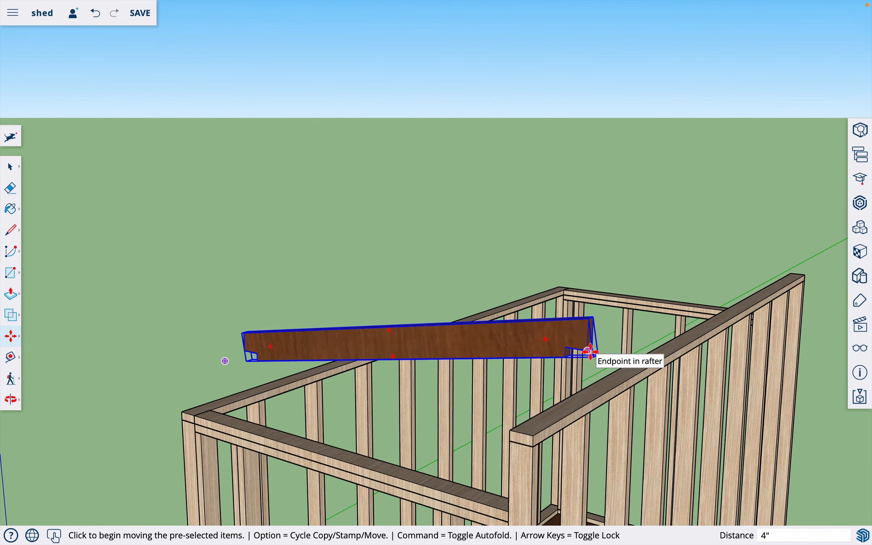
pyautogui.press('Return')
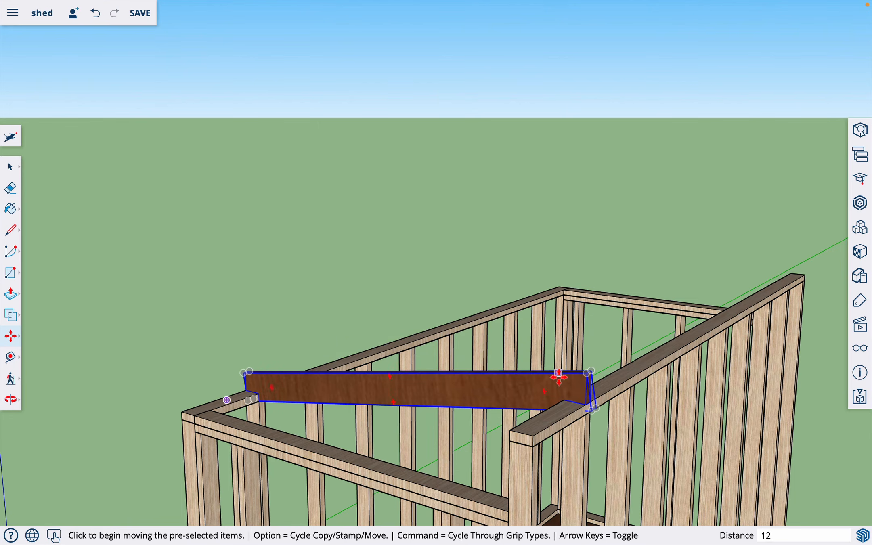
# Step: Copy the rafter along the top plates to the next stud and array the copy x8 over the shed's length
pyautogui.press('o')
pyautogui.moveTo(509, 433); pyautogui.dragTo(431, 341)
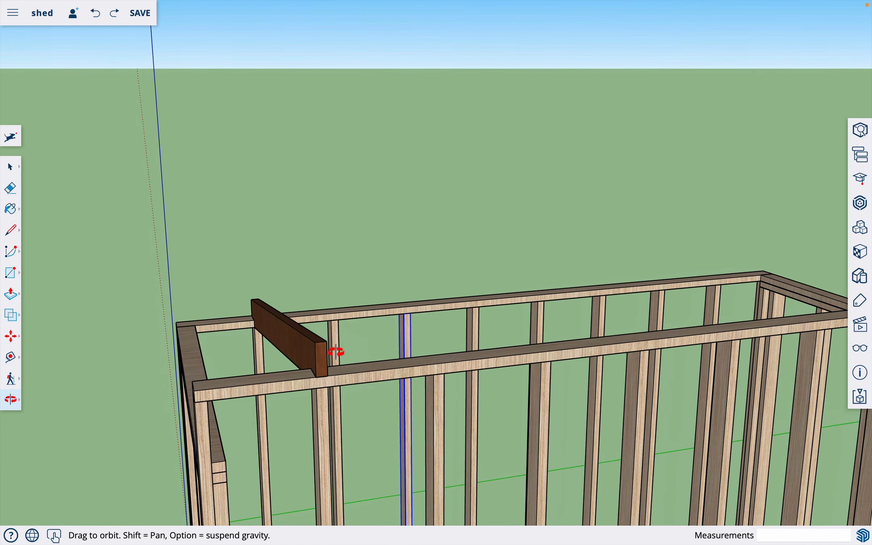
pyautogui.press('space')
pyautogui.scroll(3, 356, 375)
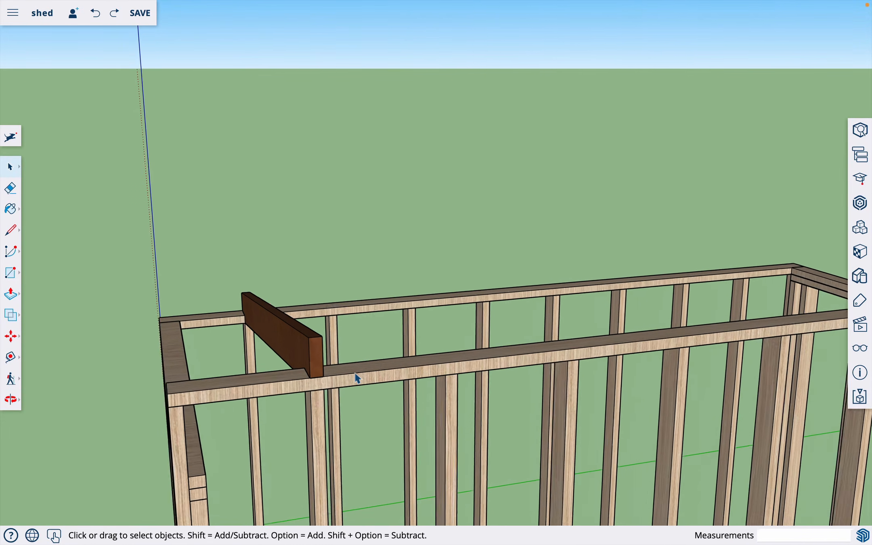
pyautogui.press('m')
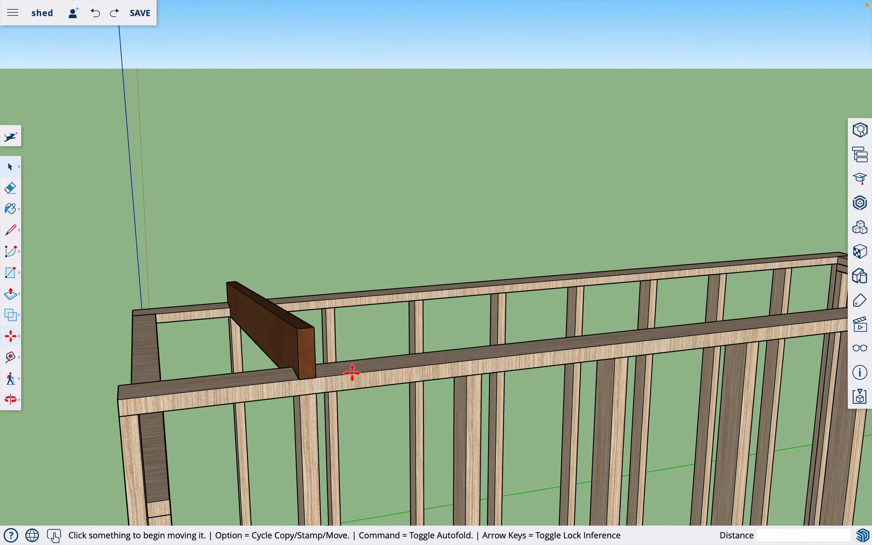
pyautogui.press('alt')
pyautogui.click(315, 377)
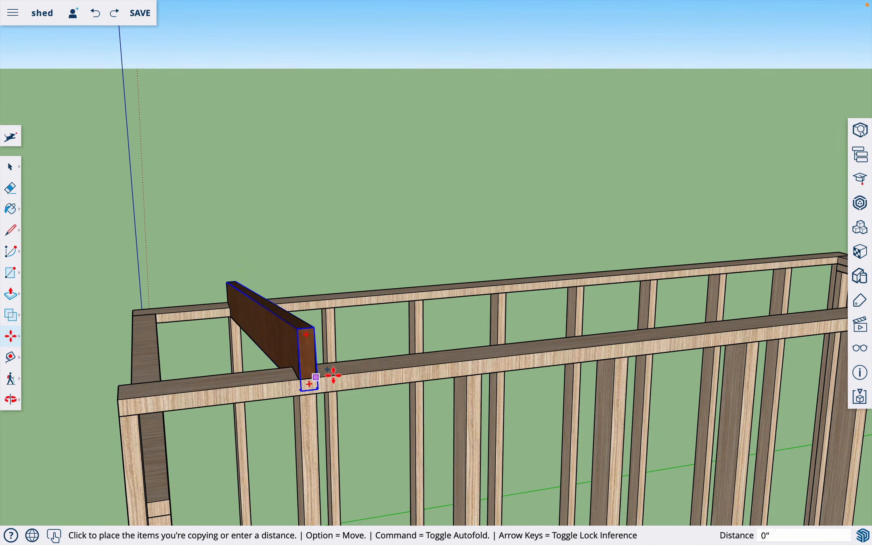
pyautogui.click(384, 370)
pyautogui.press('Return')
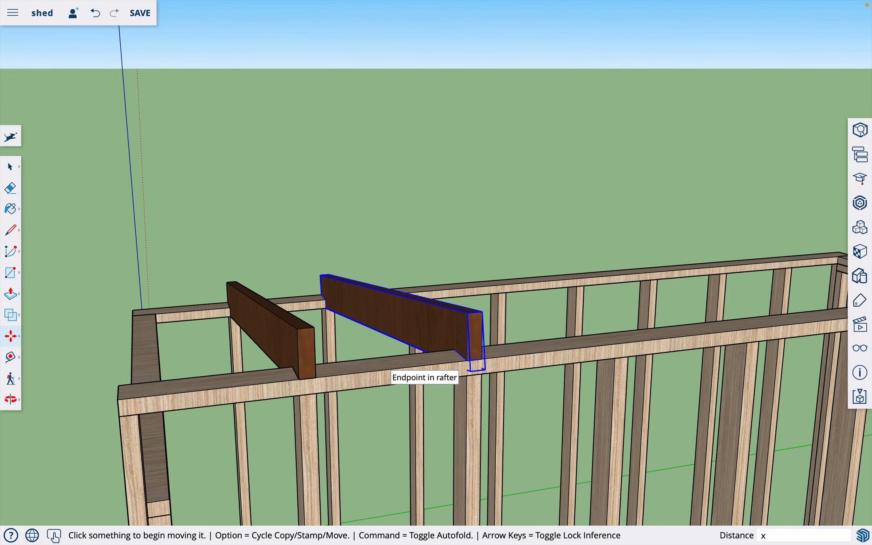
pyautogui.write('x8')
pyautogui.press('Return')
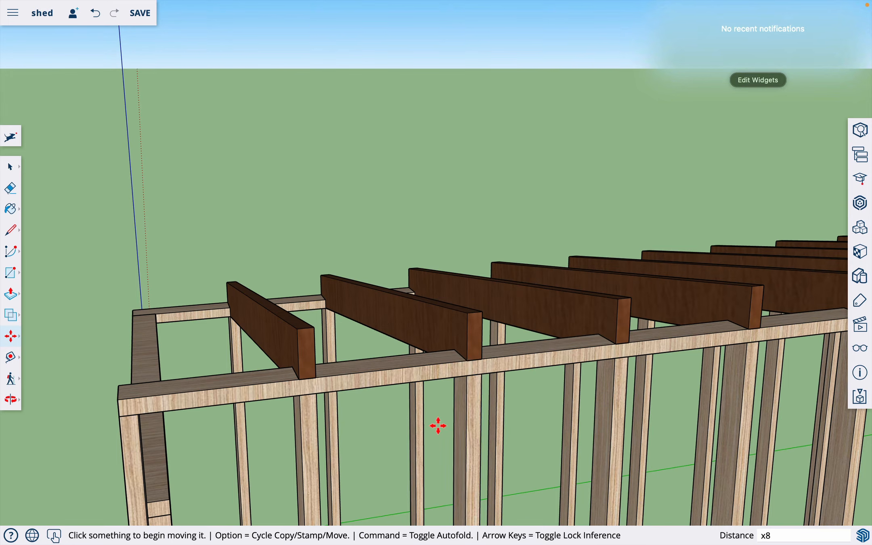
# Step: Examine the rafter array along the walls and how the last rafter sits at the end wall's corner
pyautogui.press('o')
pyautogui.moveTo(463, 435); pyautogui.dragTo(319, 434)
pyautogui.scroll(-5, 319, 434)
pyautogui.moveTo(382, 443); pyautogui.dragTo(406, 445)
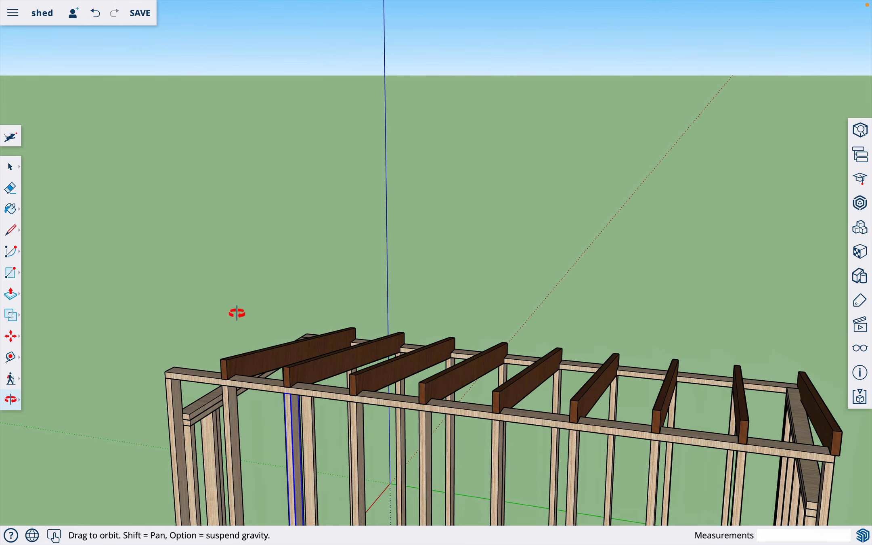
pyautogui.moveTo(554, 448); pyautogui.dragTo(487, 429)
pyautogui.moveTo(564, 420); pyautogui.dragTo(594, 430)
pyautogui.scroll(5, 539, 419)
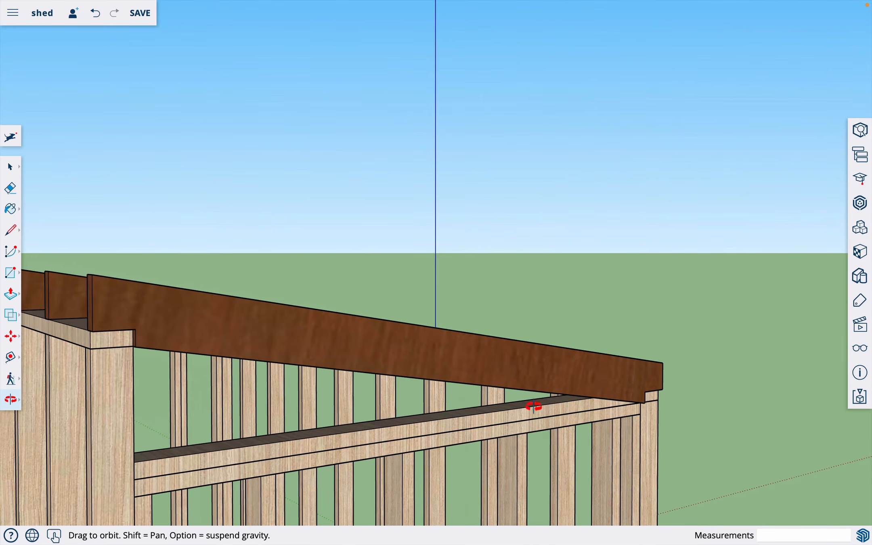
pyautogui.press('space')
pyautogui.doubleClick(503, 374)
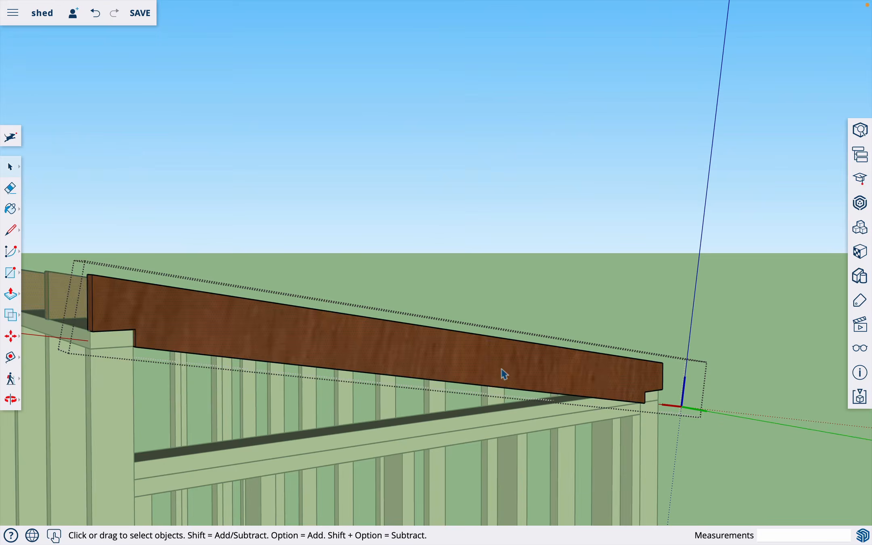
pyautogui.doubleClick(504, 374)
pyautogui.rightClick(504, 373)
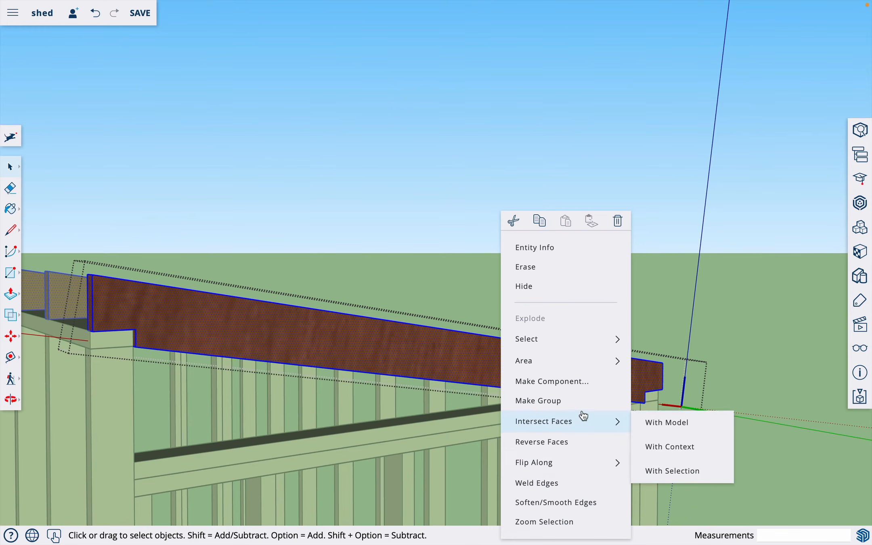
pyautogui.moveTo(586, 350)
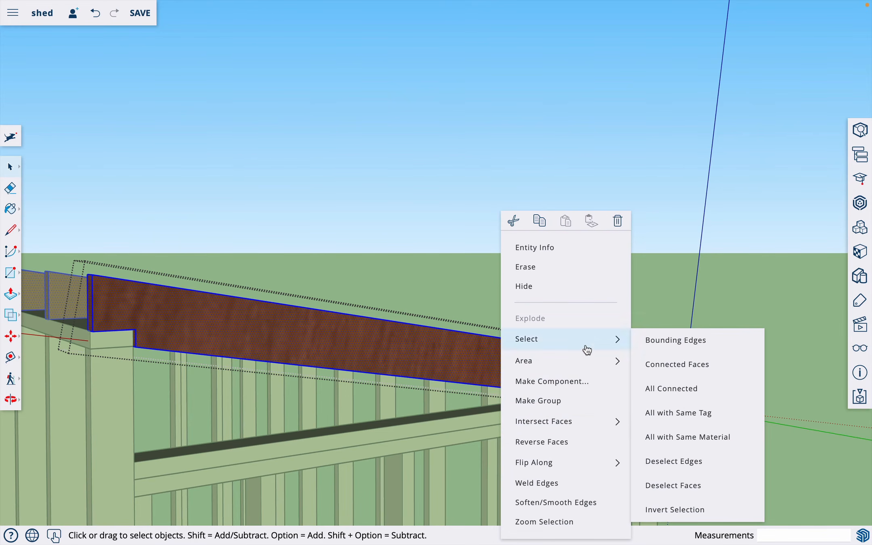
pyautogui.click(664, 296)
pyautogui.click(568, 368)
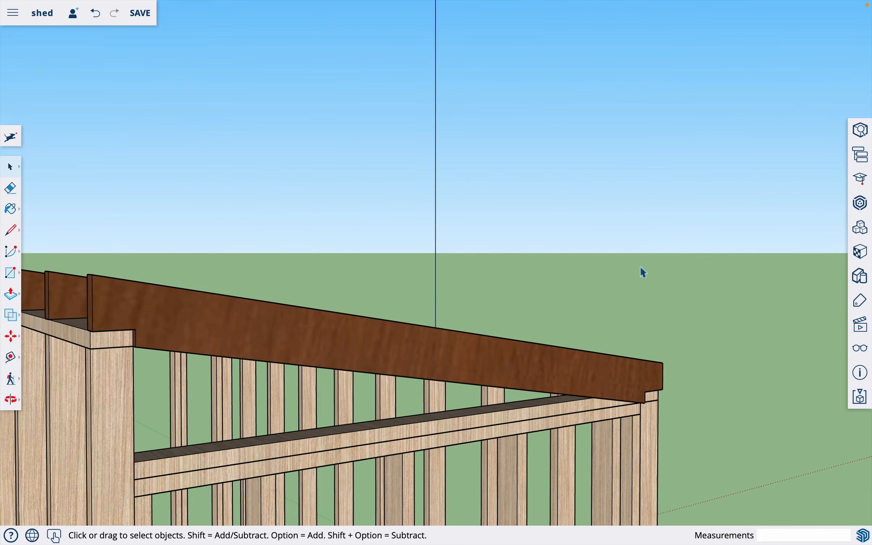
# Step: Explode the rafter instance at the end wall to detach it from the other rafters, checking its geometry against the neighbouring rafter
pyautogui.rightClick(578, 384)
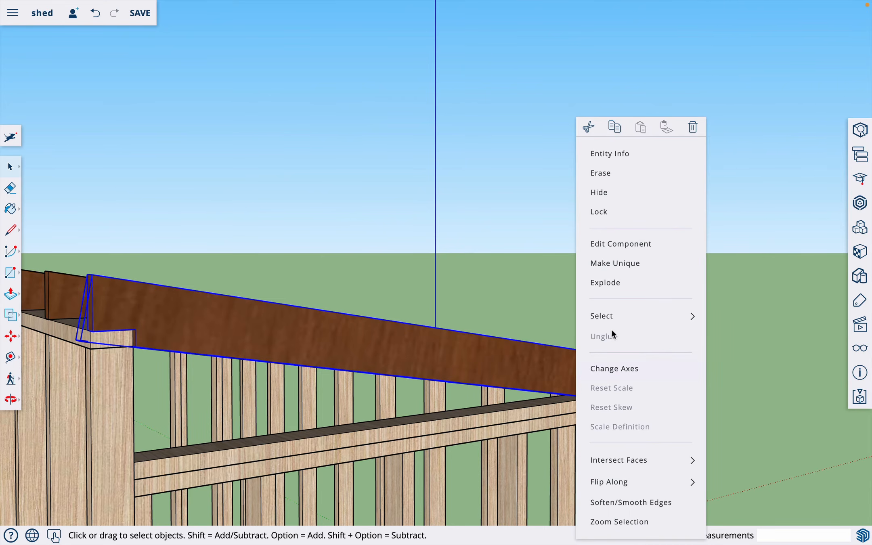
pyautogui.click(621, 287)
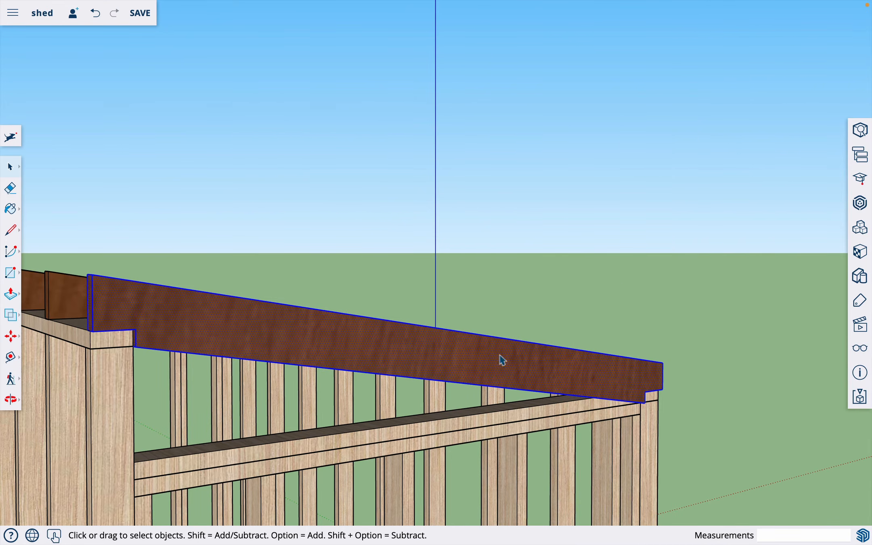
pyautogui.moveTo(500, 358); pyautogui.dragTo(656, 440, button='middle')
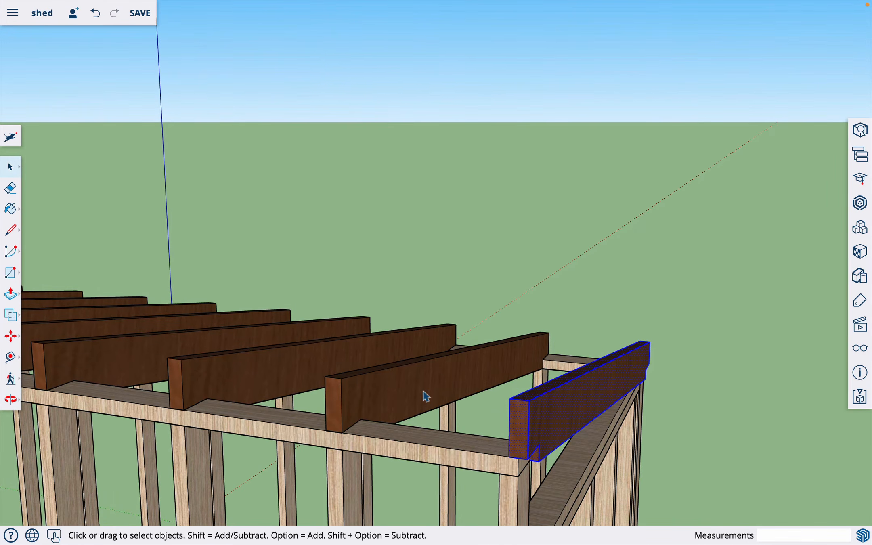
pyautogui.click(328, 367)
pyautogui.click(580, 407)
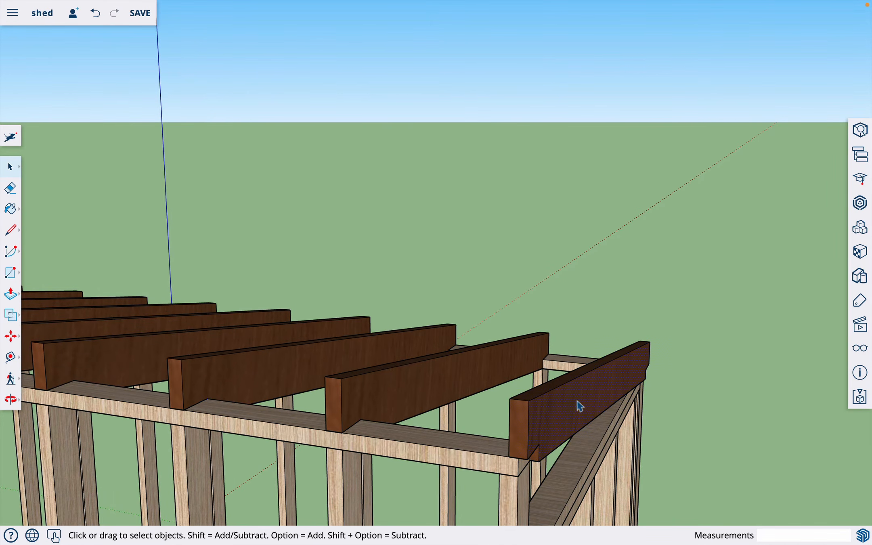
pyautogui.click(443, 381)
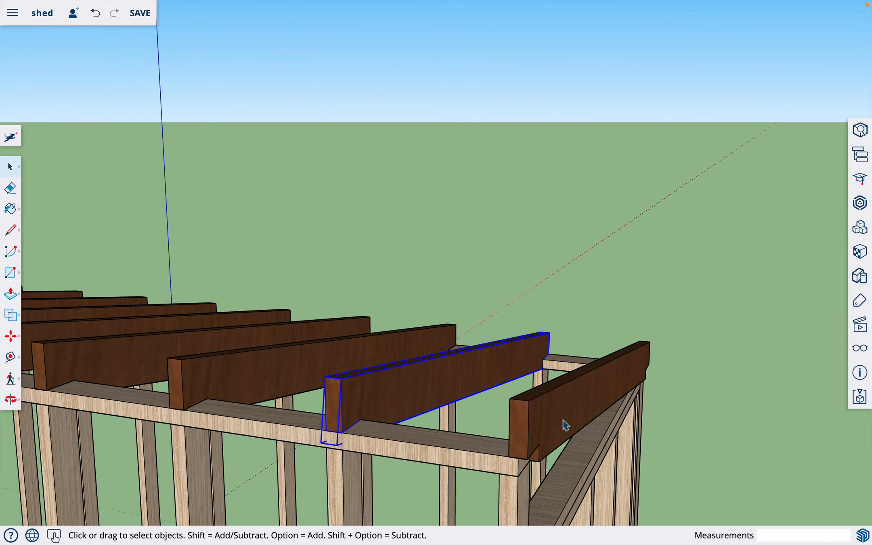
pyautogui.click(562, 420)
pyautogui.moveTo(676, 410); pyautogui.dragTo(505, 413, button='middle')
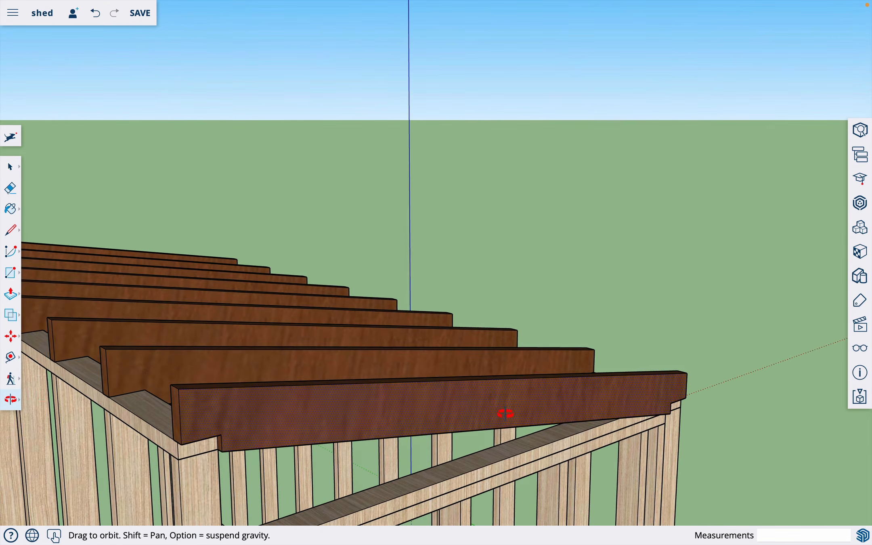
# Step: Make the exploded end rafter's geometry a new component named "end rafter"
pyautogui.doubleClick(438, 416)
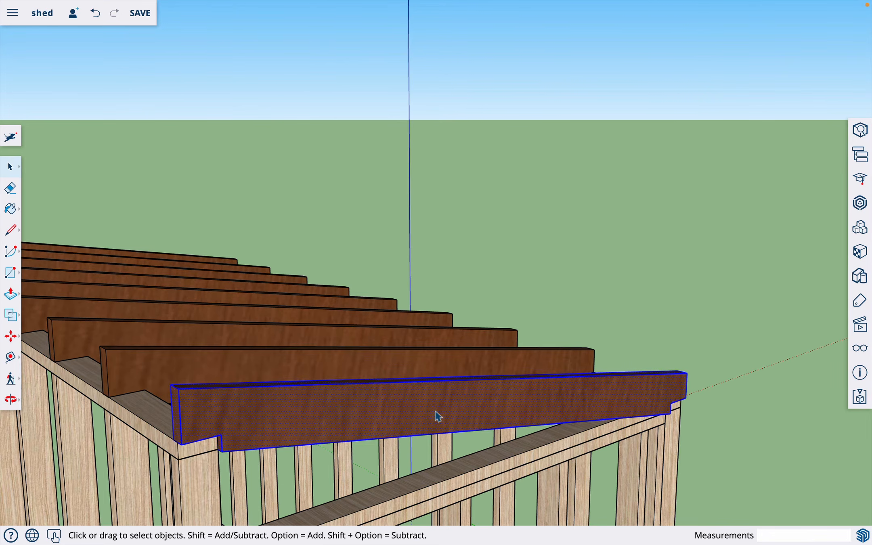
pyautogui.rightClick(438, 416)
pyautogui.click(467, 385)
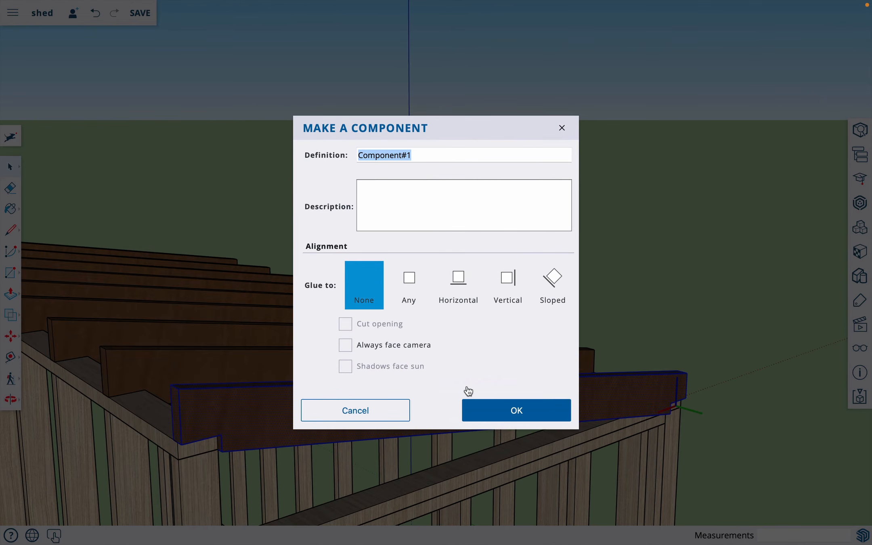
pyautogui.write('end rafter')
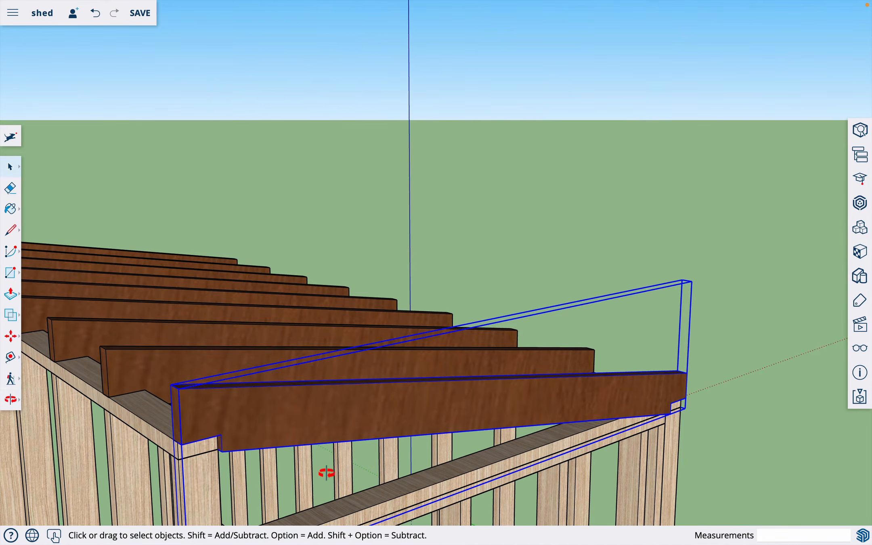
# Step: Move the end rafter 3/4" inward by its lower outer corner to sit flush with the taller wall's top plate end
pyautogui.moveTo(326, 473); pyautogui.dragTo(561, 341, button='middle')
pyautogui.scroll(4, 561, 342)
pyautogui.press('m')
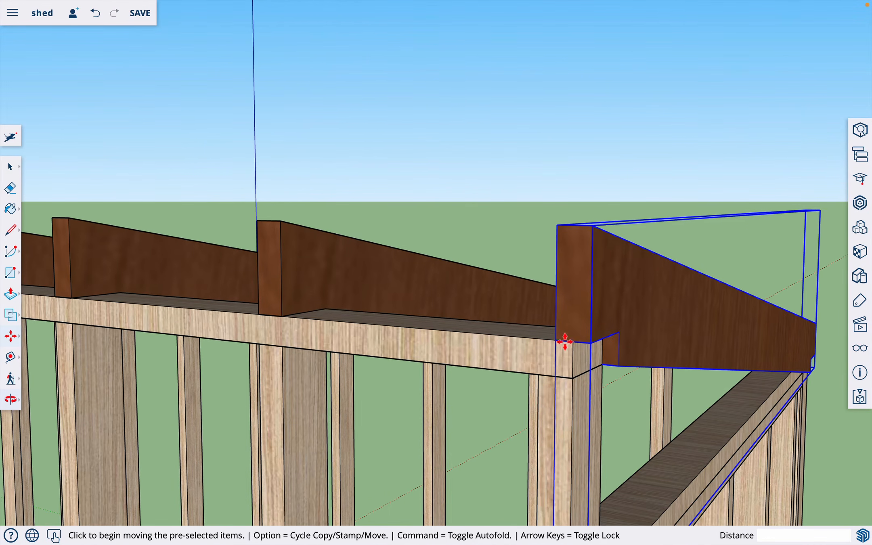
pyautogui.click(589, 342)
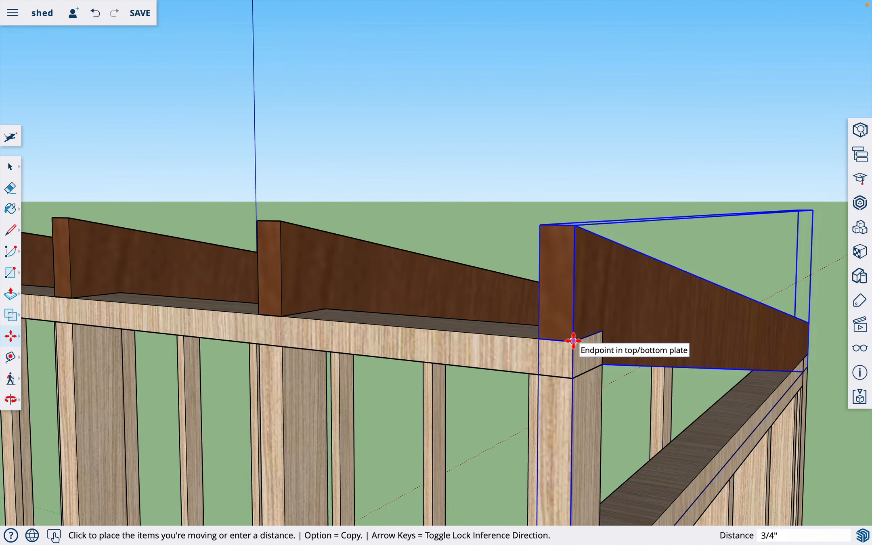
pyautogui.click(573, 341)
# Step: Inside the end rafter, draw a line along the end wall's top plate from the rafter's lower edge to the notch corner, then close the component
pyautogui.moveTo(694, 385); pyautogui.dragTo(581, 401, button='middle')
pyautogui.scroll(-5, 771, 459)
pyautogui.scroll(8, 739, 440)
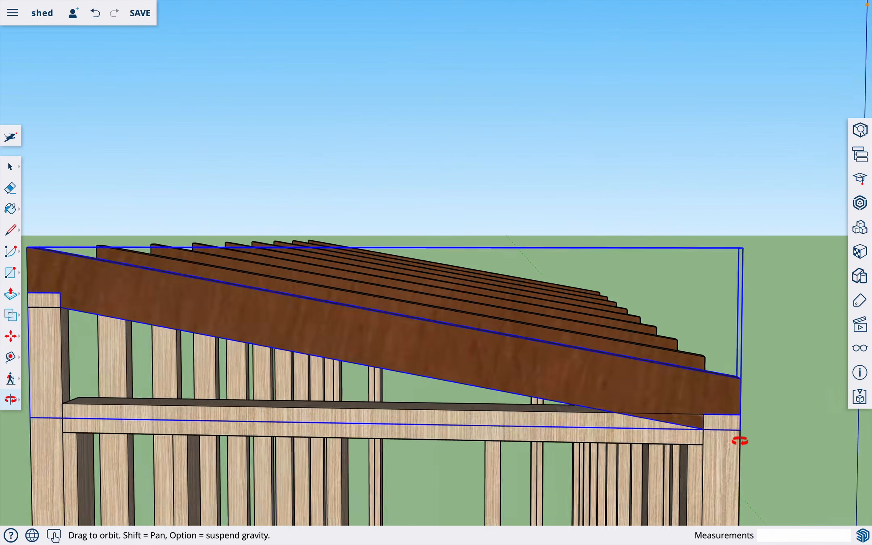
pyautogui.moveTo(739, 441); pyautogui.dragTo(634, 387, button='middle')
pyautogui.doubleClick(625, 351)
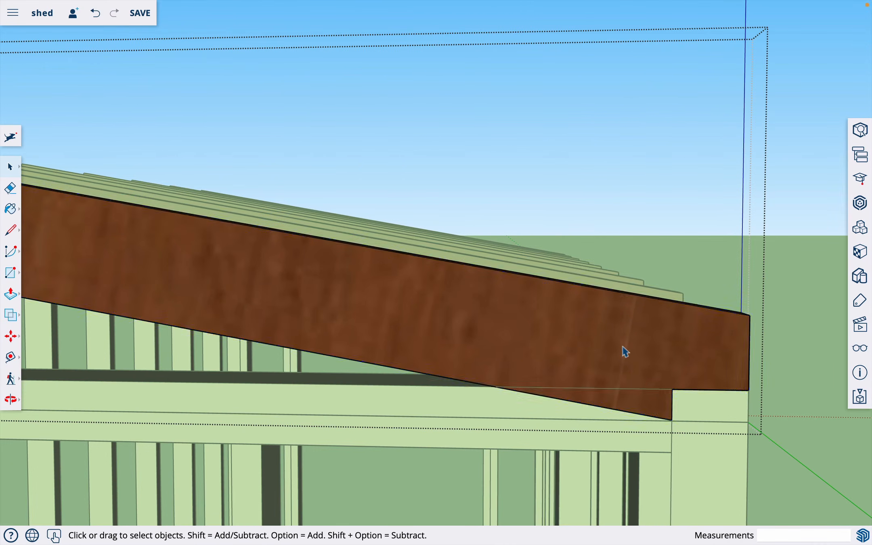
pyautogui.press('l')
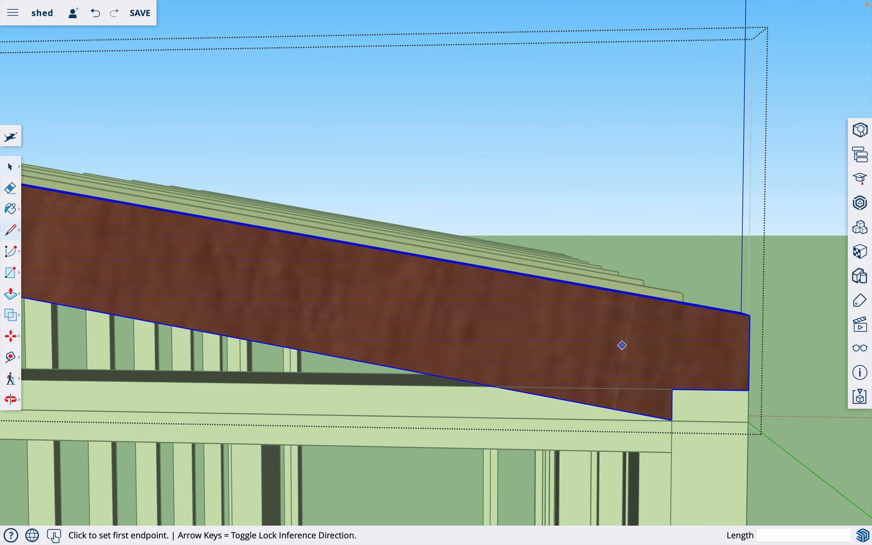
pyautogui.click(496, 386)
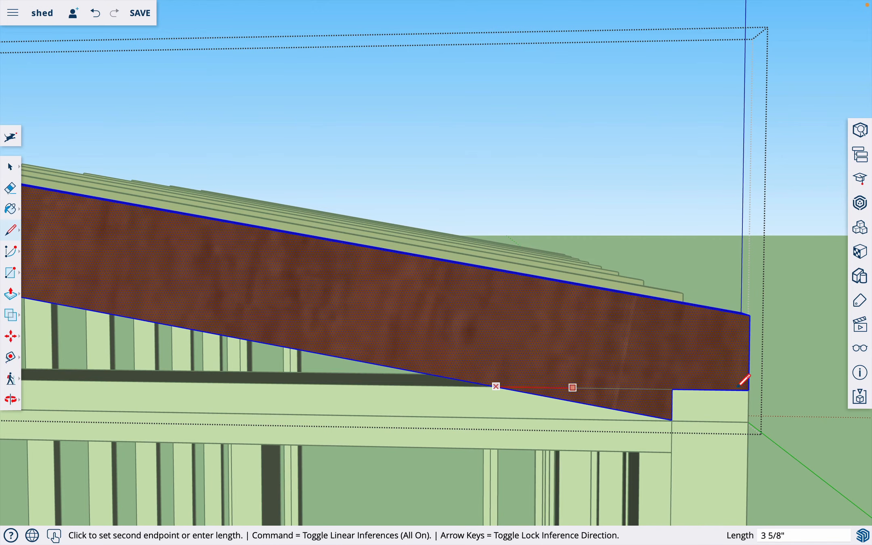
pyautogui.click(673, 388)
pyautogui.scroll(-5, 674, 390)
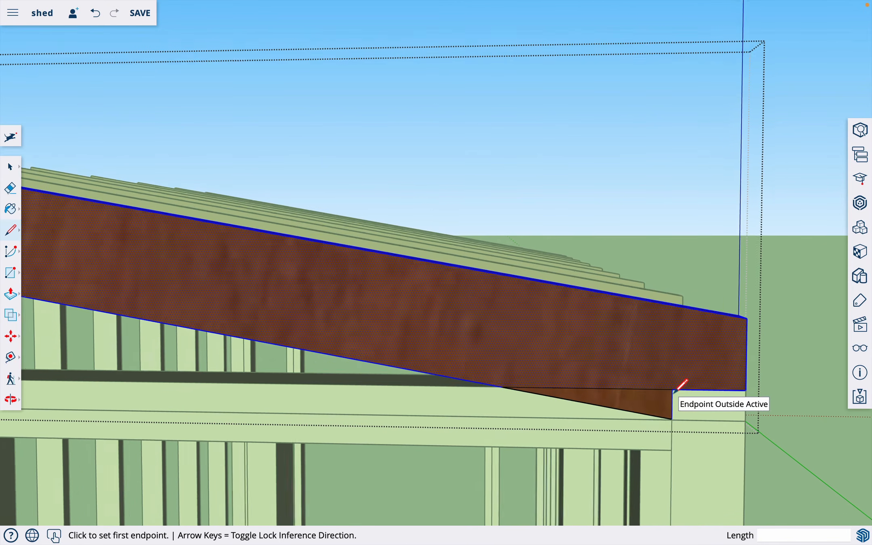
pyautogui.press('space')
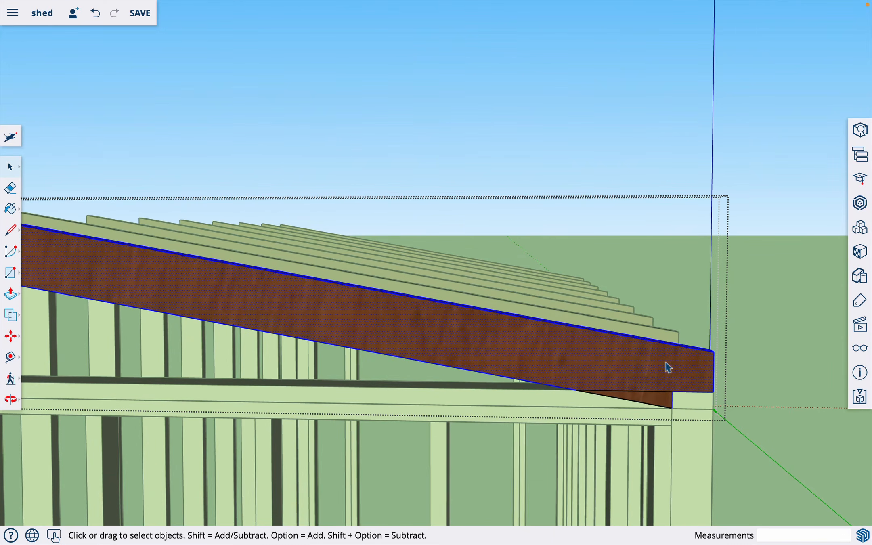
pyautogui.click(763, 334)
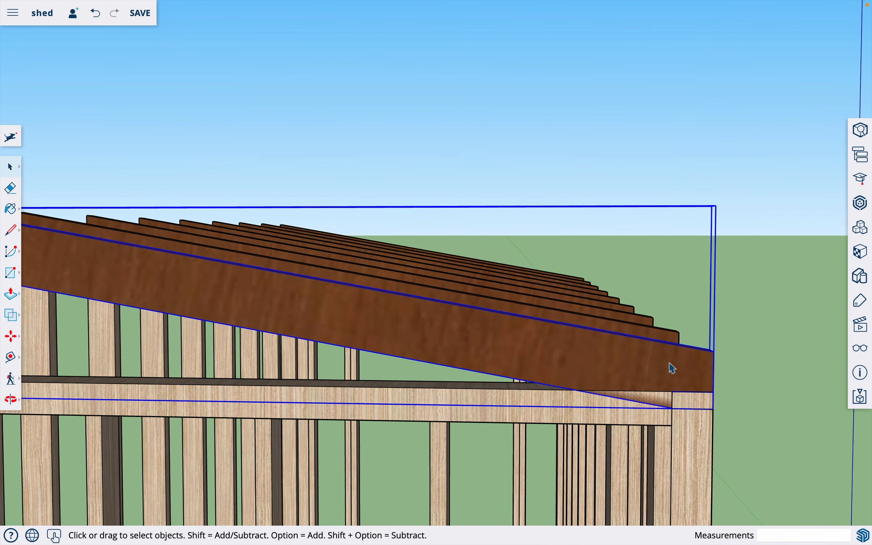
# Step: Move the end rafter 6" straight up off the wall's top plates
pyautogui.press('m')
pyautogui.click(712, 351)
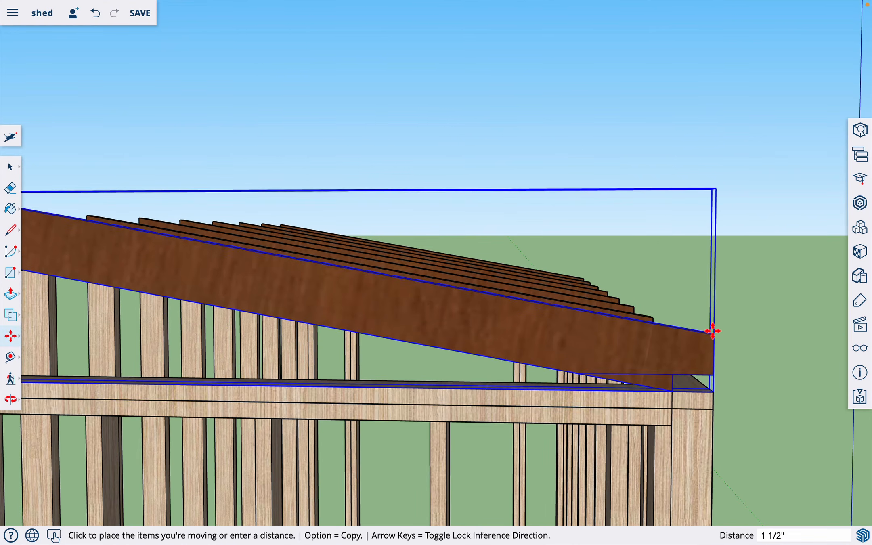
pyautogui.click(713, 331)
pyautogui.write('6')
pyautogui.press('Return')
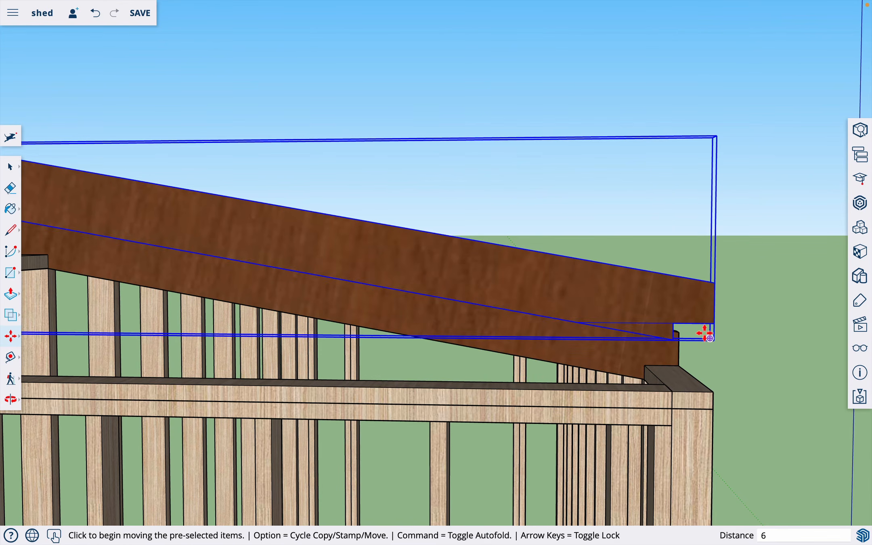
# Step: Inside the end rafter, cut away the triangle below the drawn line with a 1.5" Push/Pull, clean up the underside edge, and close the component
pyautogui.press('space')
pyautogui.moveTo(674, 369); pyautogui.dragTo(558, 317, button='middle')
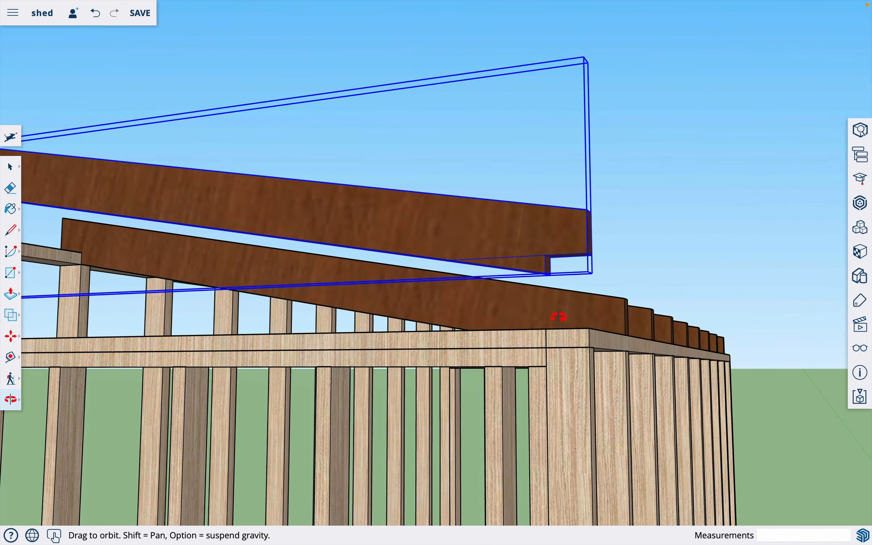
pyautogui.scroll(6, 543, 255)
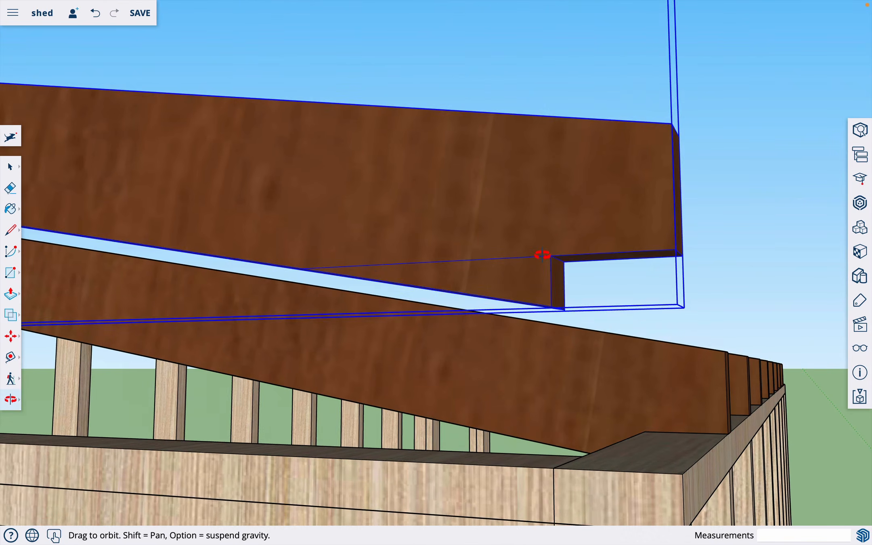
pyautogui.press('p')
pyautogui.press('space')
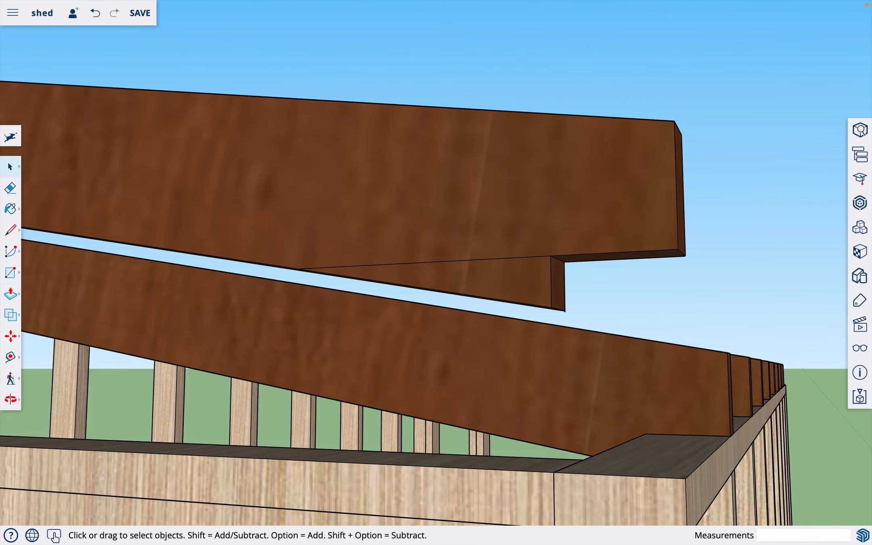
pyautogui.tripleClick(536, 238)
pyautogui.press('p')
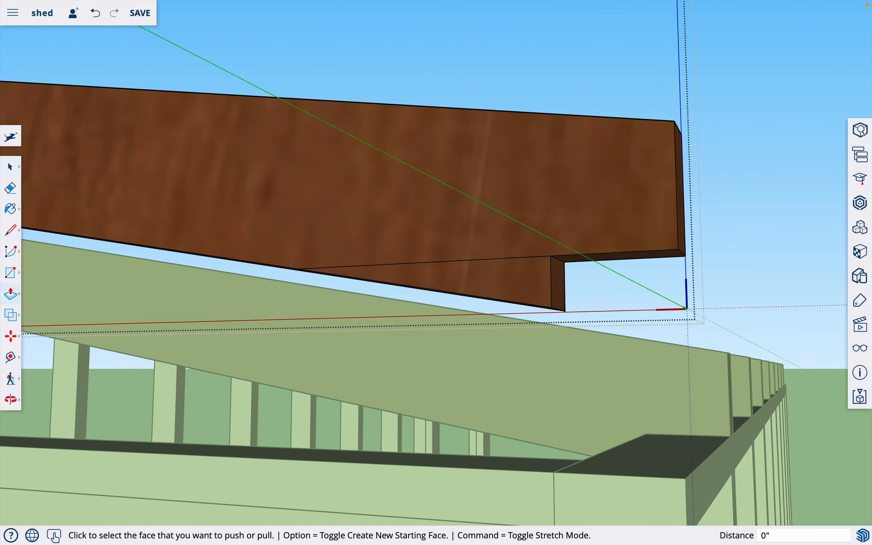
pyautogui.click(521, 282)
pyautogui.click(520, 282)
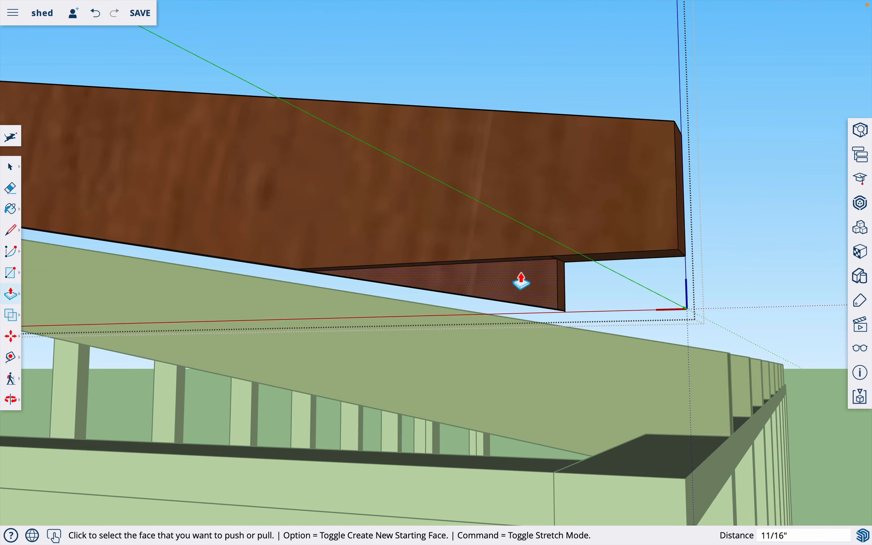
pyautogui.write('1.5')
pyautogui.press('Return')
pyautogui.press('o')
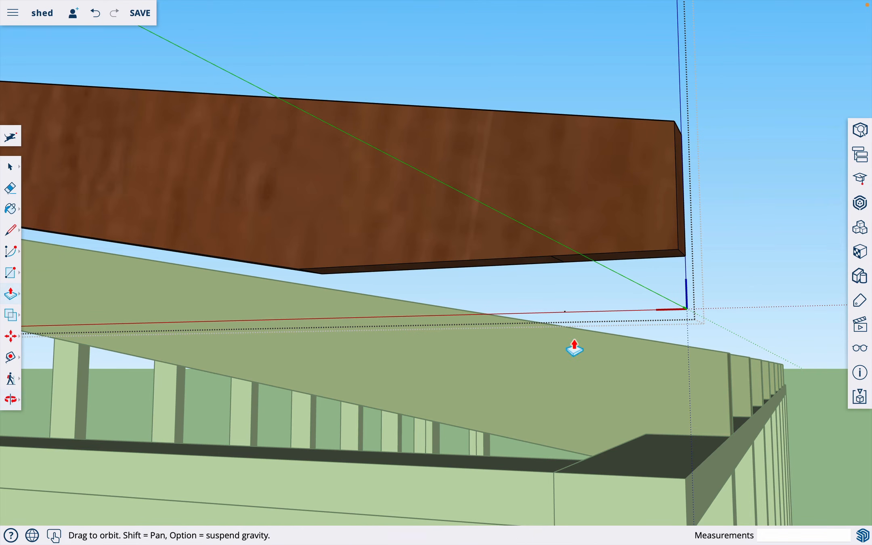
pyautogui.moveTo(576, 347); pyautogui.dragTo(564, 287)
pyautogui.press('e')
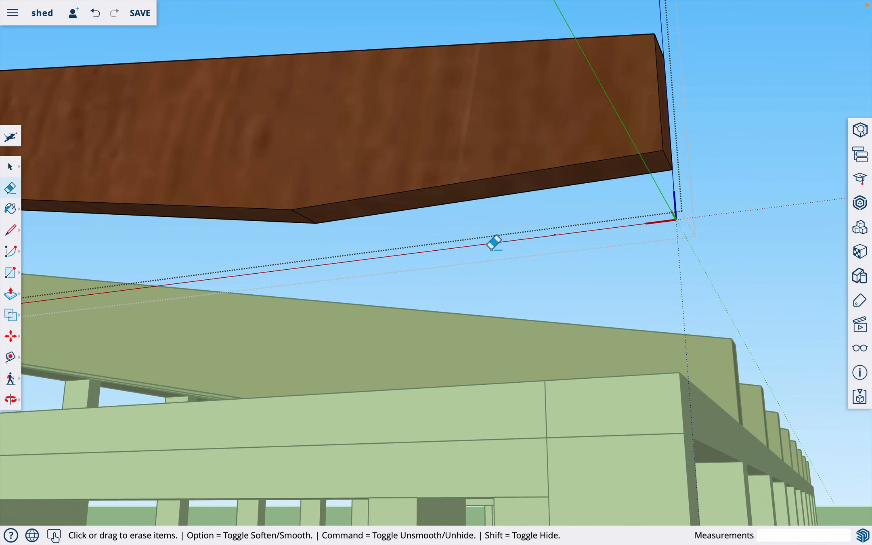
pyautogui.press('o')
pyautogui.moveTo(494, 243); pyautogui.dragTo(602, 406)
pyautogui.press('space')
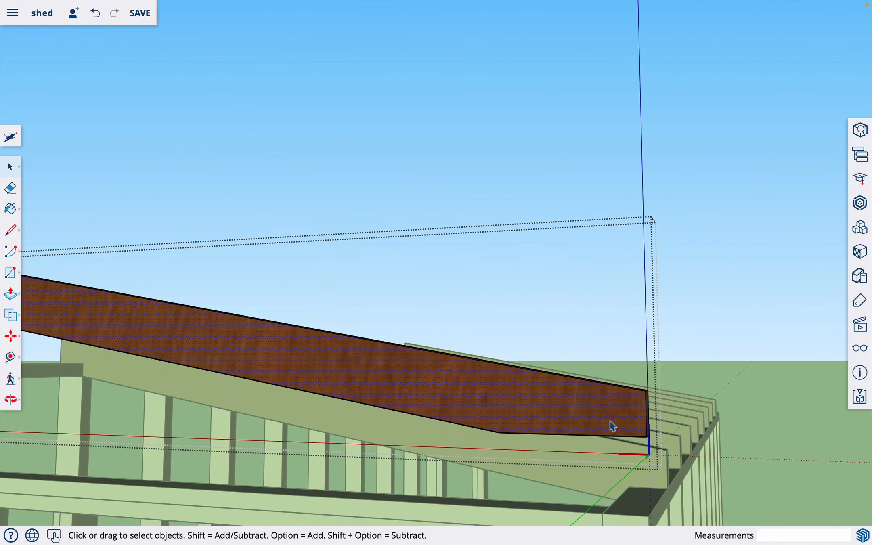
pyautogui.click(621, 308)
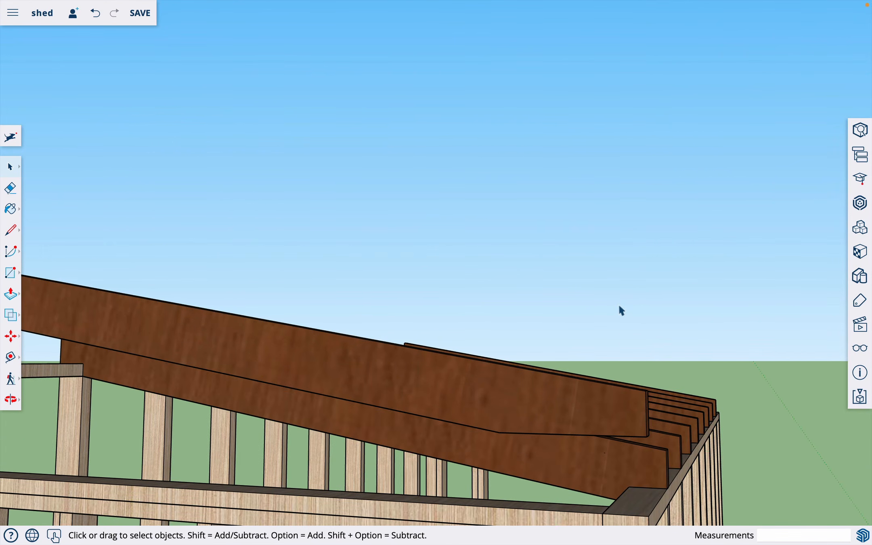
# Step: Move the trimmed end rafter 6" back down onto the end wall's top plate
pyautogui.click(614, 414)
pyautogui.press('m')
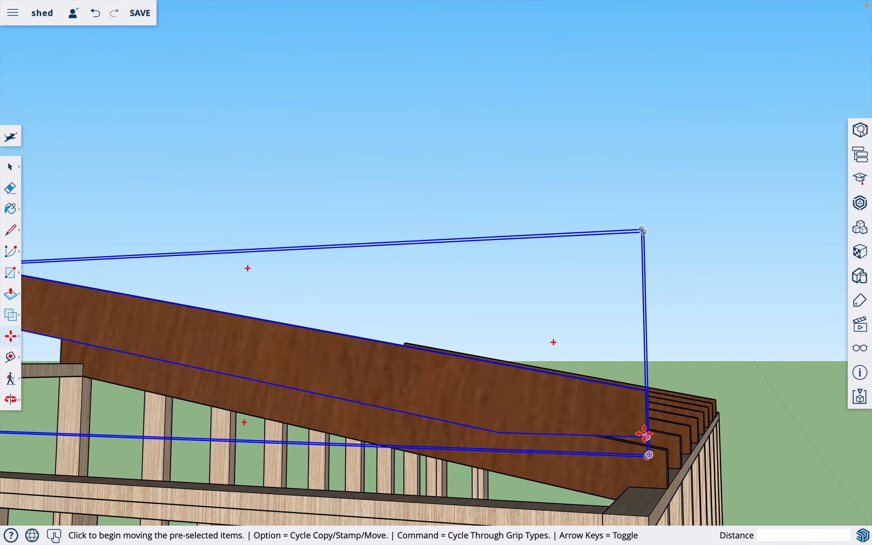
pyautogui.click(644, 432)
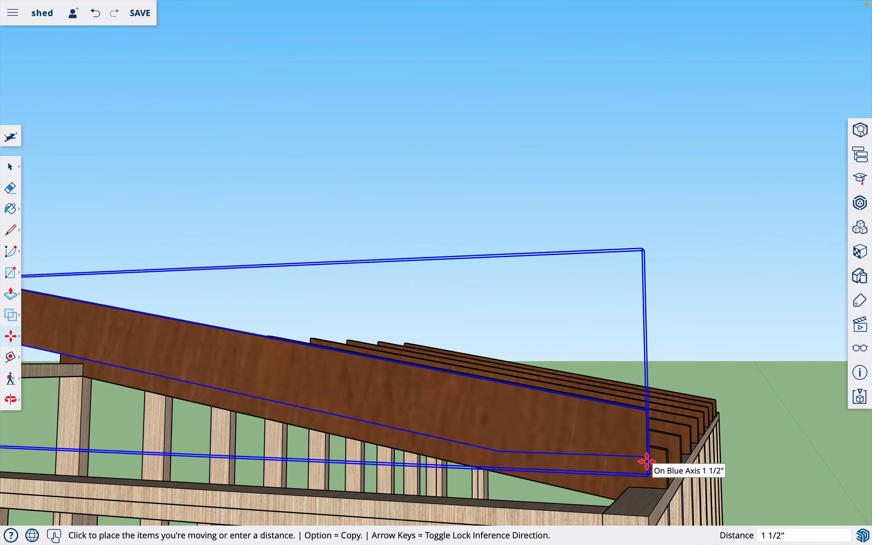
pyautogui.write('6')
pyautogui.press('Return')
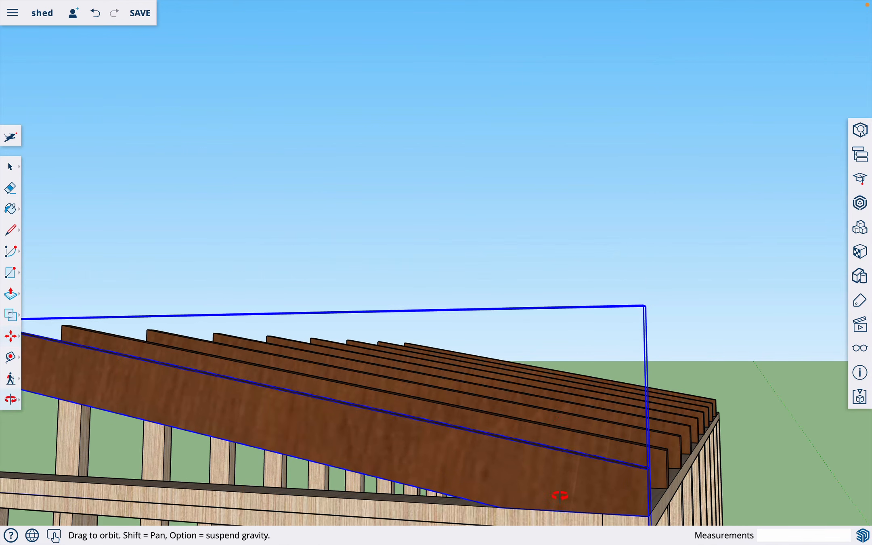
# Step: Try to copy the end rafter 142.5" from its lower outer corner toward the opposite end wall, and undo the copy
pyautogui.moveTo(562, 495); pyautogui.dragTo(706, 434, button='middle')
pyautogui.moveTo(510, 450); pyautogui.dragTo(632, 482, button='middle')
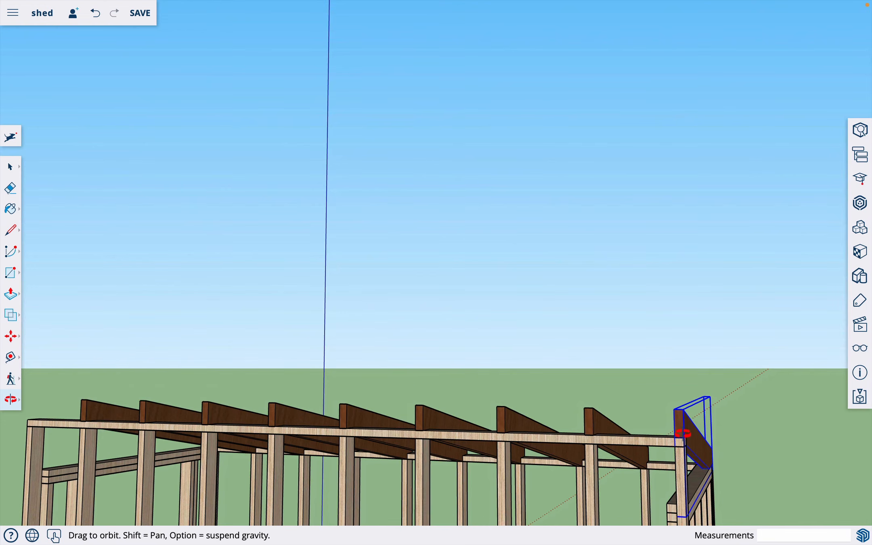
pyautogui.scroll(5, 682, 434)
pyautogui.press('m')
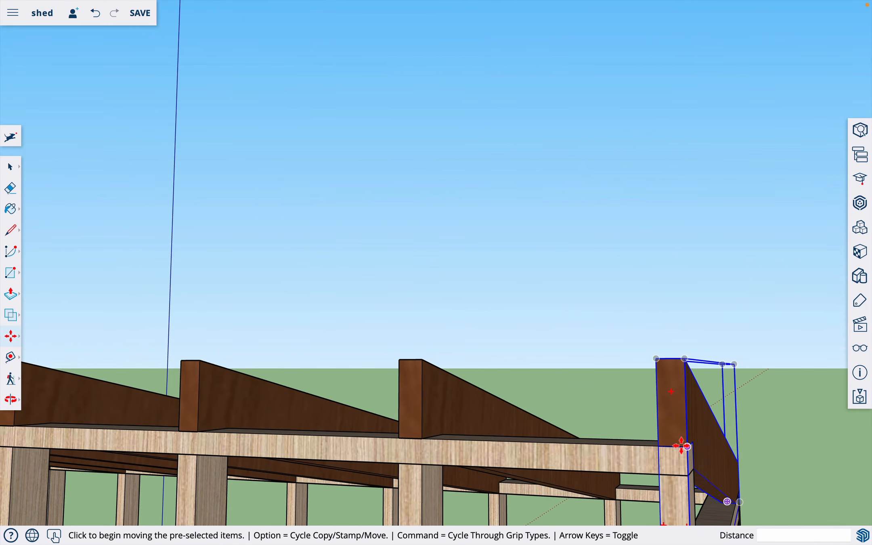
pyautogui.press('alt')
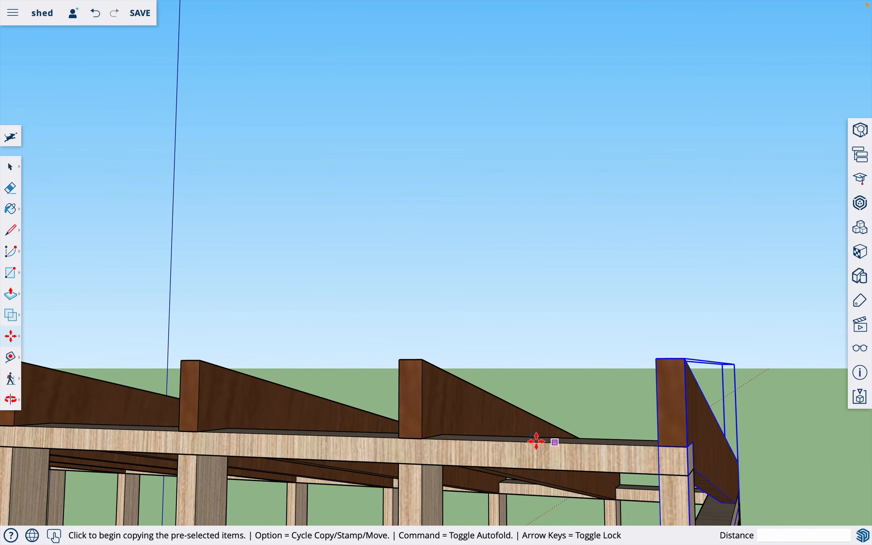
pyautogui.click(687, 446)
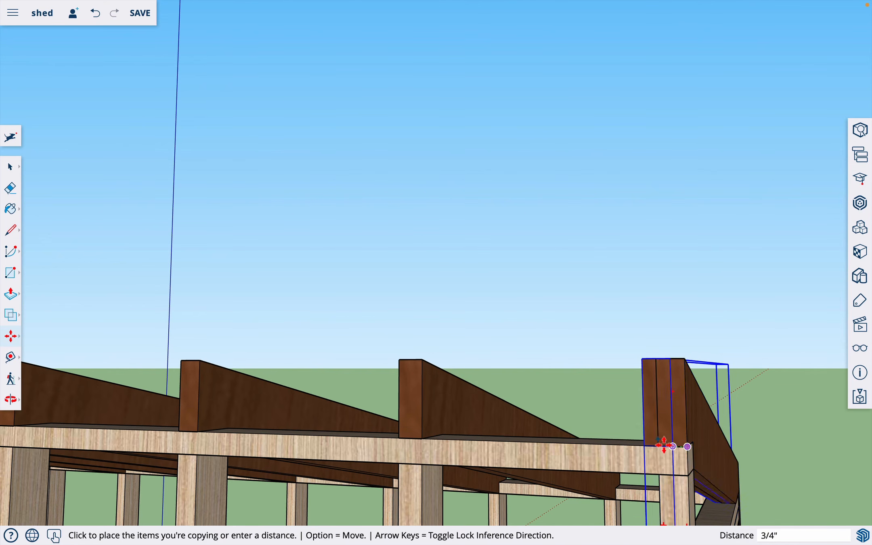
pyautogui.click(620, 440)
pyautogui.write('142.5')
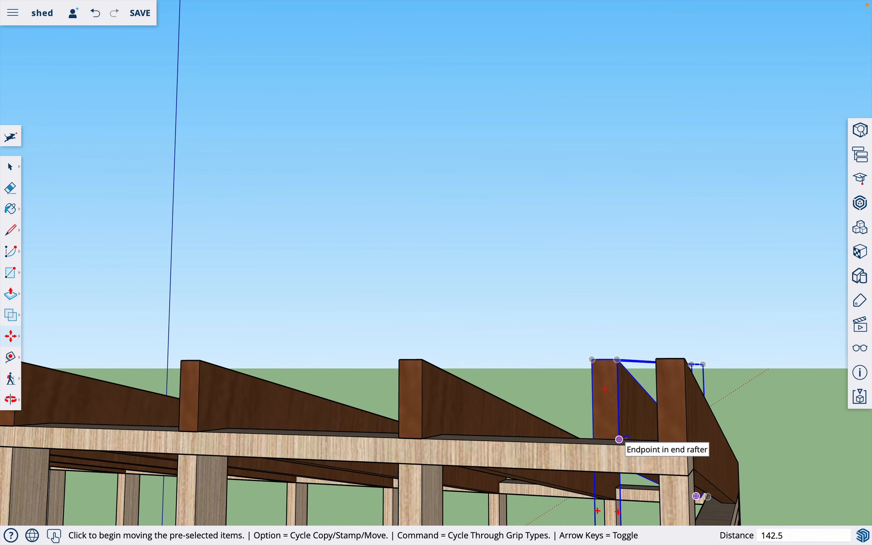
pyautogui.press('Return')
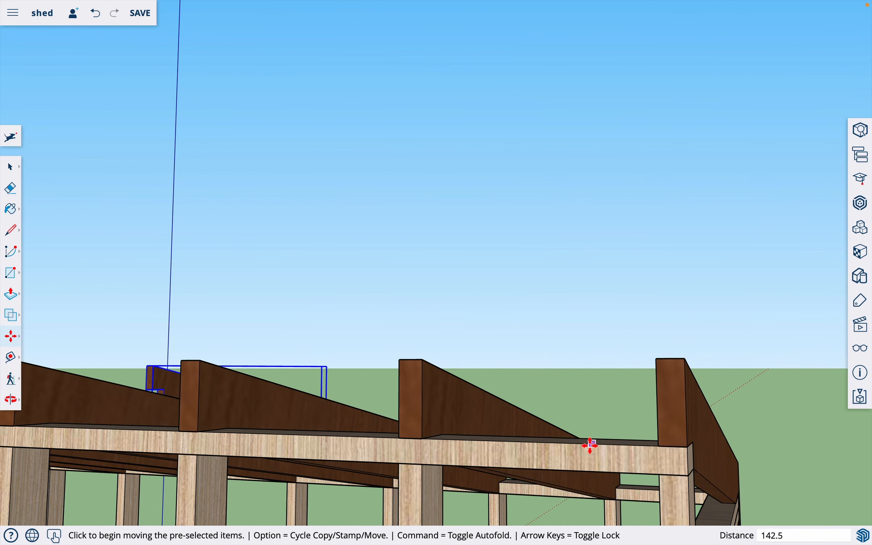
pyautogui.press('super+z')
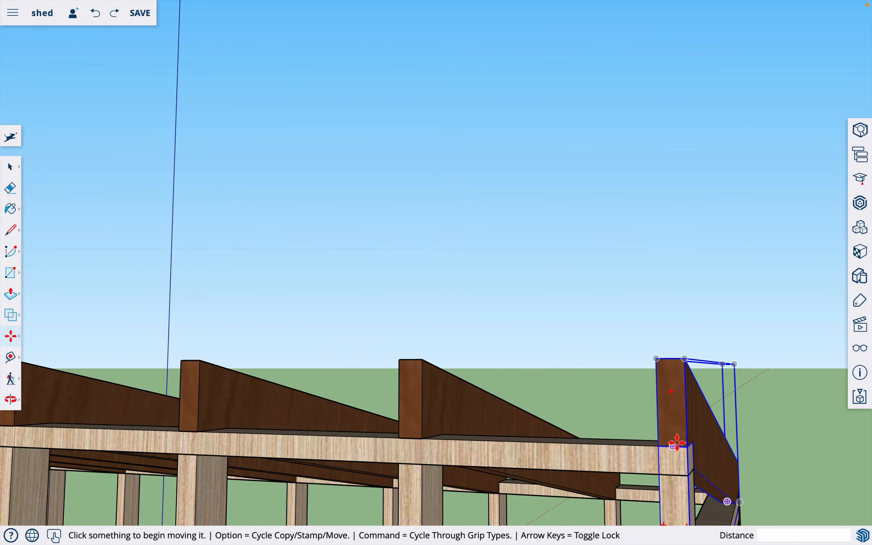
# Step: Copy the end rafter by its lower outer corner 142.5" along the taller wall's top plate to the opposite end wall
pyautogui.press('alt')
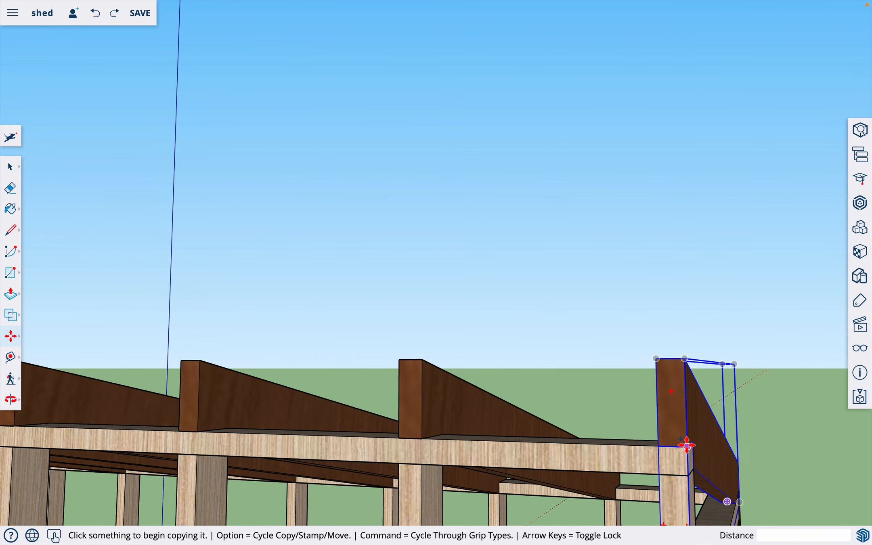
pyautogui.click(686, 446)
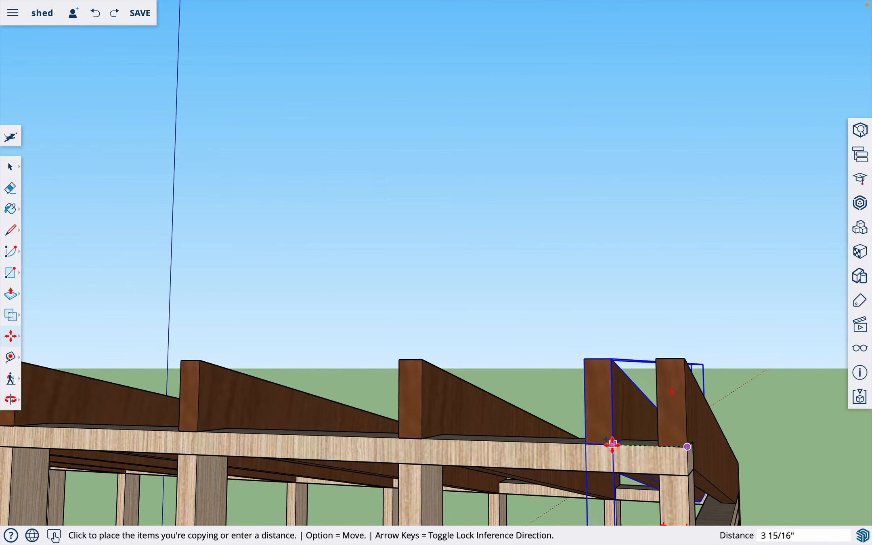
pyautogui.click(588, 443)
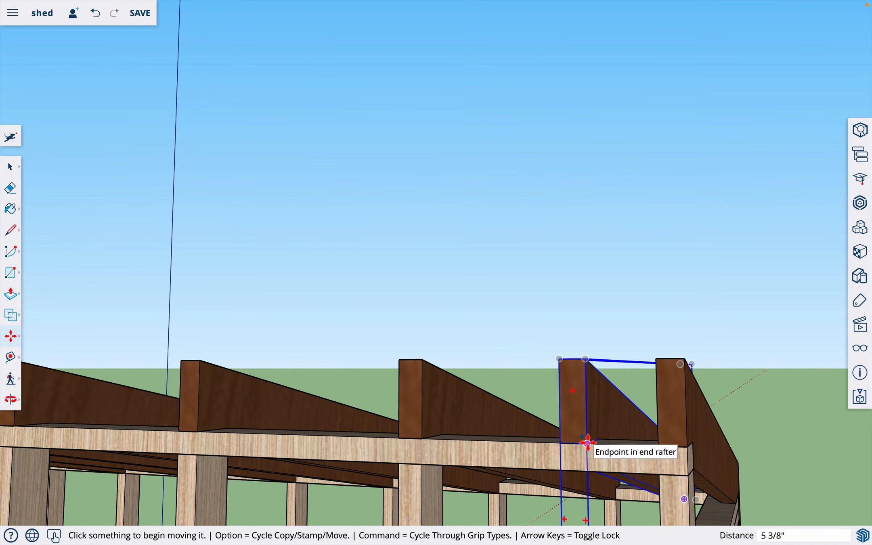
pyautogui.press('Delete')
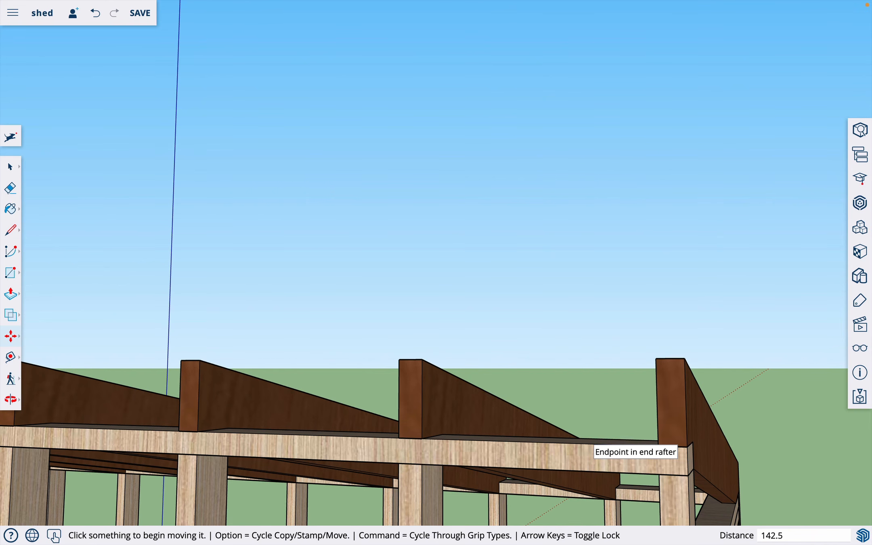
pyautogui.press('o')
pyautogui.moveTo(587, 443); pyautogui.dragTo(664, 441)
pyautogui.scroll(-10, 675, 440)
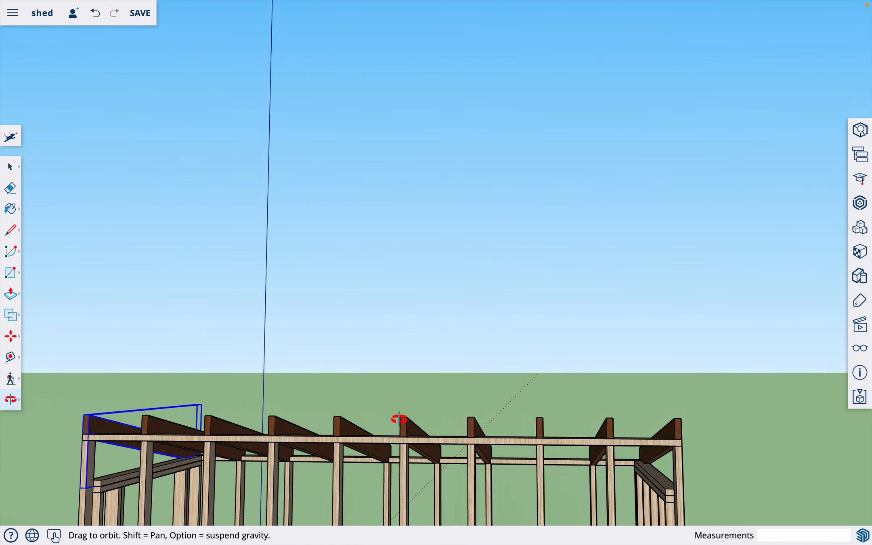
# Step: Examine the shed frame from all sides, checking how both end rafters and the arrayed rafters sit on the walls
pyautogui.moveTo(409, 420); pyautogui.dragTo(634, 418)
pyautogui.moveTo(306, 452); pyautogui.dragTo(591, 353)
pyautogui.moveTo(625, 315); pyautogui.dragTo(427, 312)
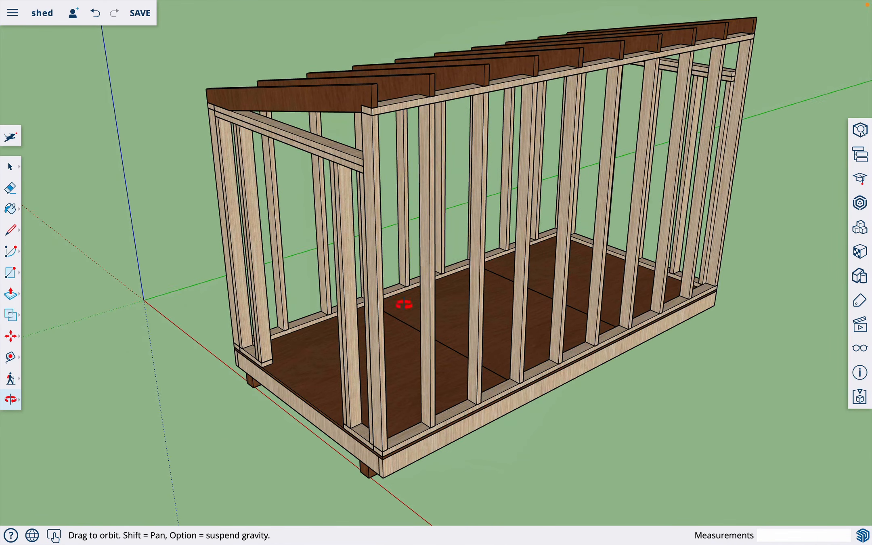
pyautogui.moveTo(373, 281); pyautogui.dragTo(604, 287)
pyautogui.moveTo(420, 330); pyautogui.dragTo(600, 280)
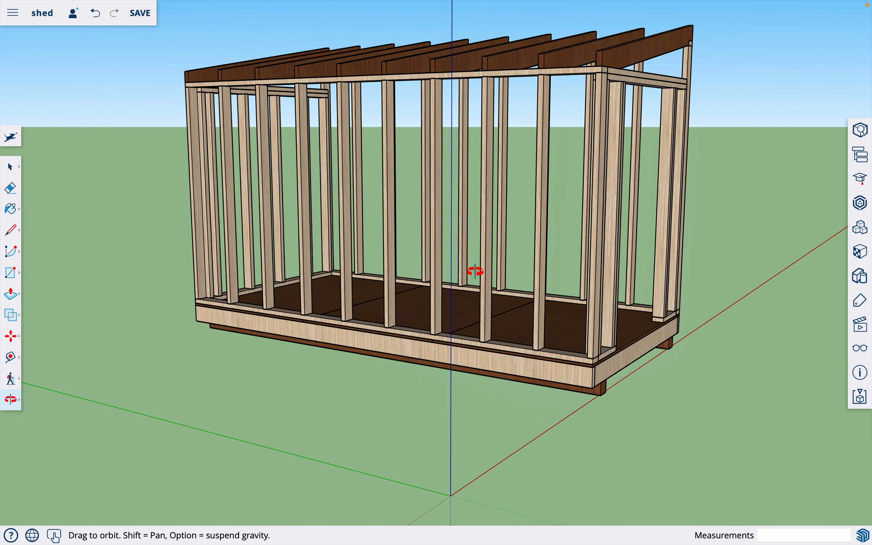
pyautogui.moveTo(473, 270); pyautogui.dragTo(428, 292)
pyautogui.moveTo(633, 248); pyautogui.dragTo(453, 256)
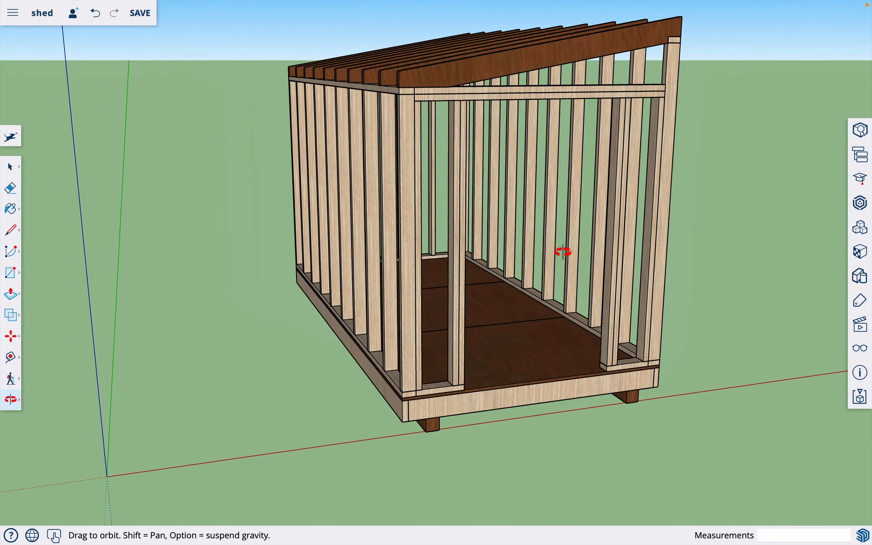
pyautogui.moveTo(563, 251); pyautogui.dragTo(405, 242)
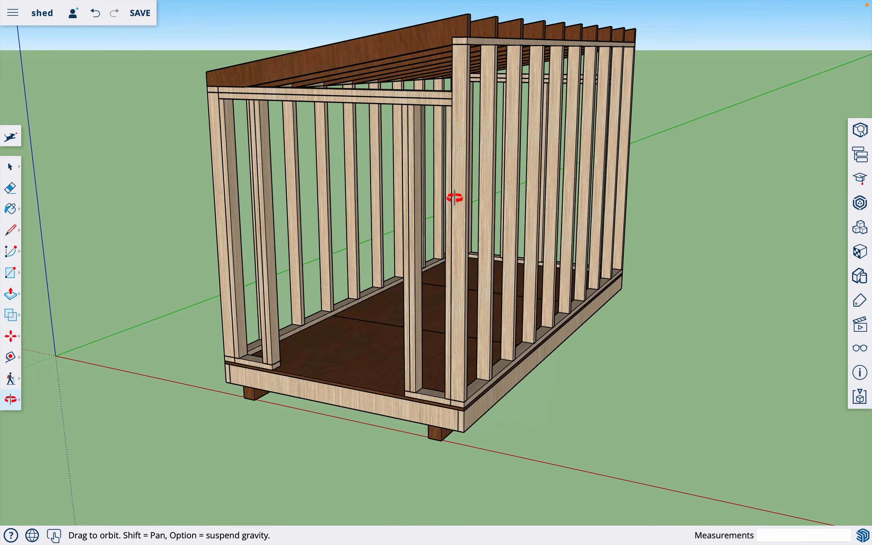
pyautogui.moveTo(455, 196); pyautogui.dragTo(371, 194)
pyautogui.moveTo(498, 183); pyautogui.dragTo(452, 205)
pyautogui.moveTo(602, 194); pyautogui.dragTo(720, 158)
pyautogui.moveTo(416, 203); pyautogui.dragTo(284, 143)
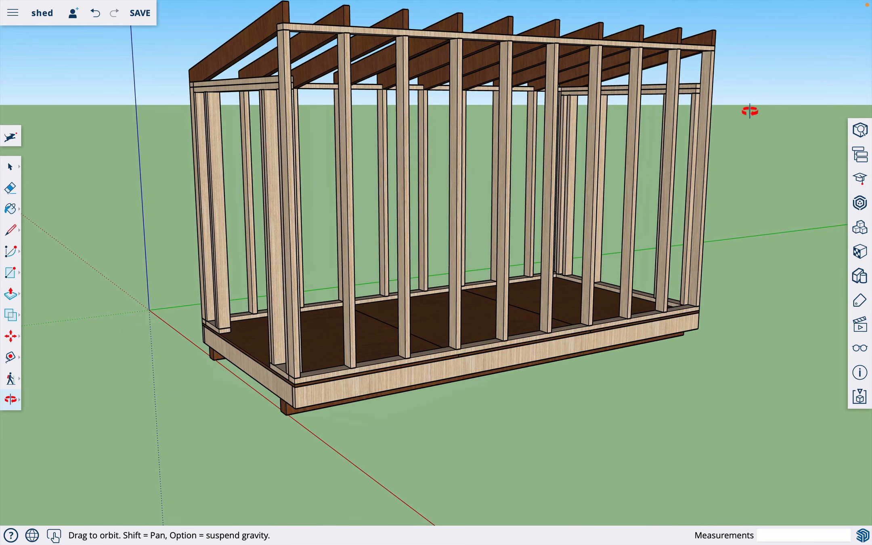
pyautogui.moveTo(444, 204); pyautogui.dragTo(583, 197)
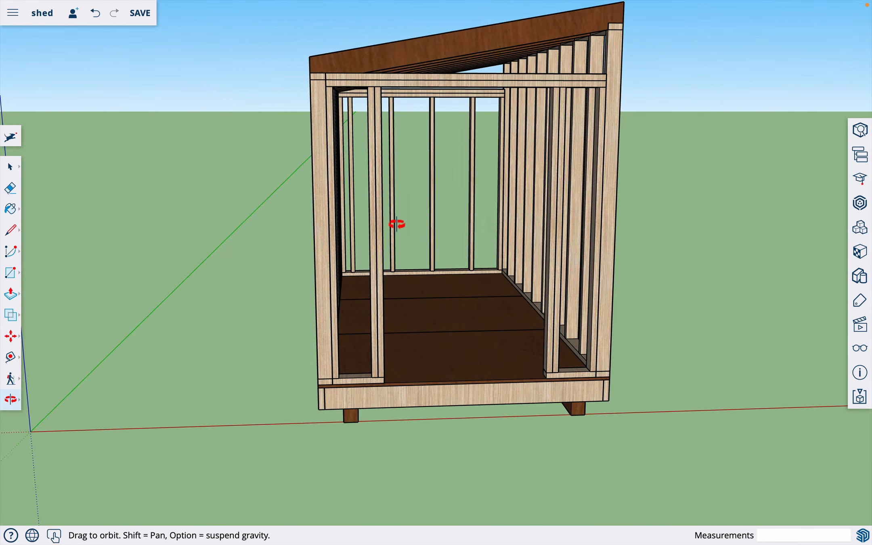
pyautogui.moveTo(397, 224); pyautogui.dragTo(407, 263)
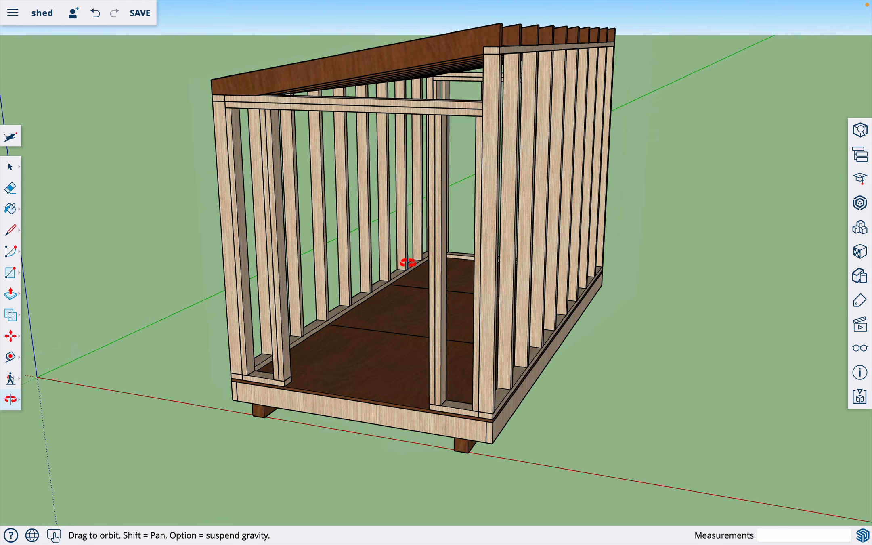
pyautogui.moveTo(408, 263); pyautogui.dragTo(530, 245)
pyautogui.moveTo(469, 250); pyautogui.dragTo(551, 250)
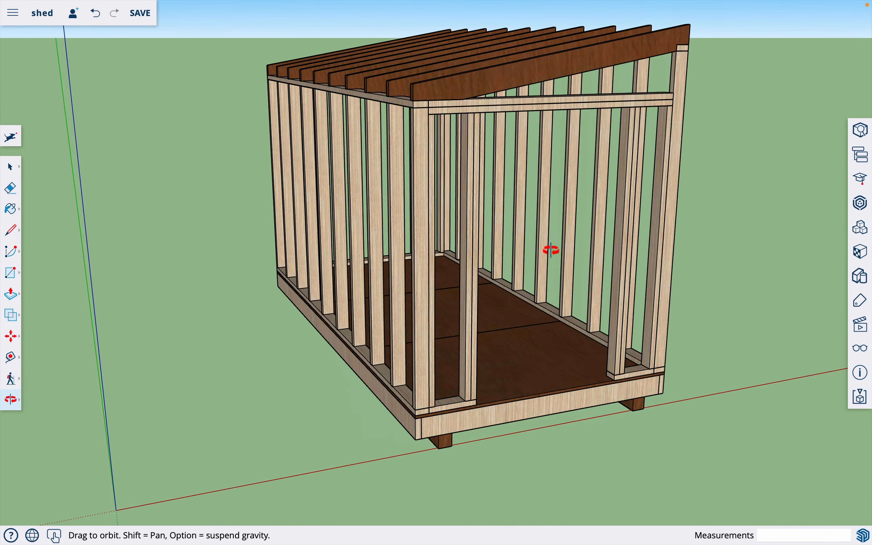
pyautogui.moveTo(486, 235); pyautogui.dragTo(556, 234)
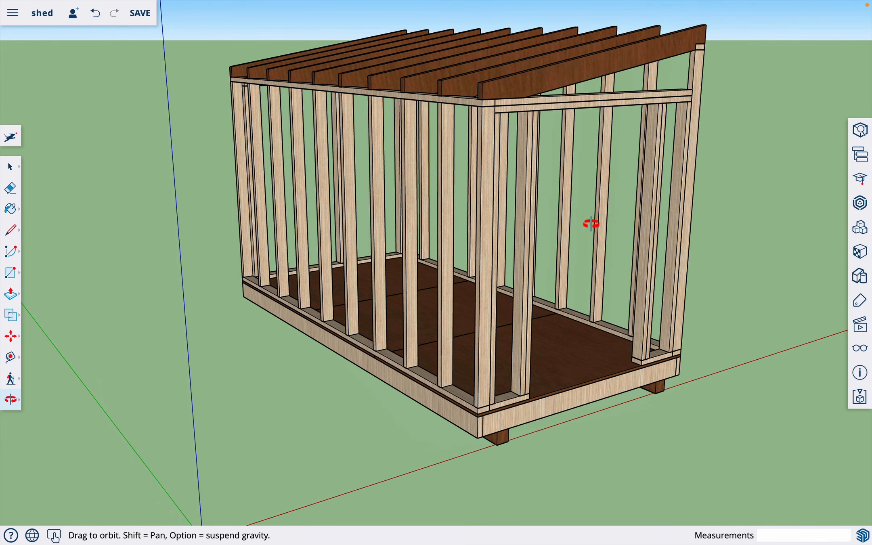
pyautogui.moveTo(590, 224); pyautogui.dragTo(391, 214)
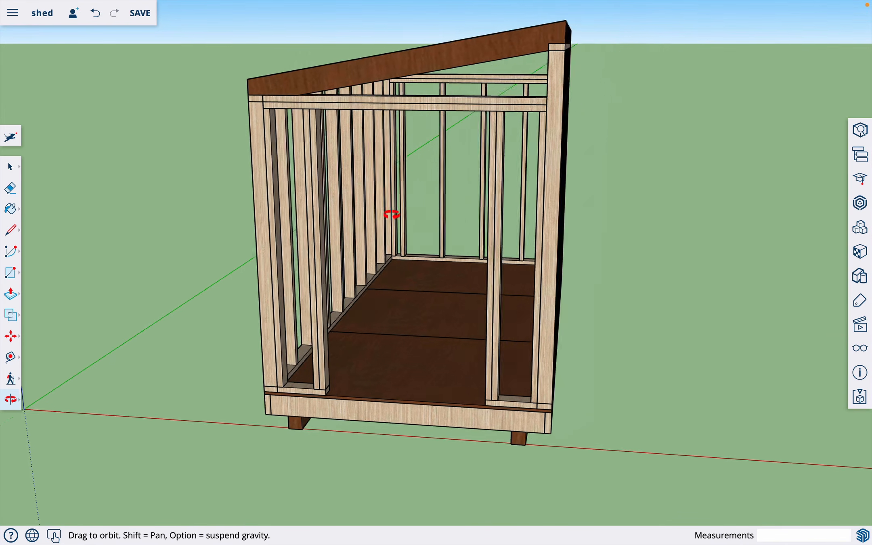
pyautogui.moveTo(462, 204); pyautogui.dragTo(406, 207)
pyautogui.moveTo(406, 207); pyautogui.dragTo(423, 193)
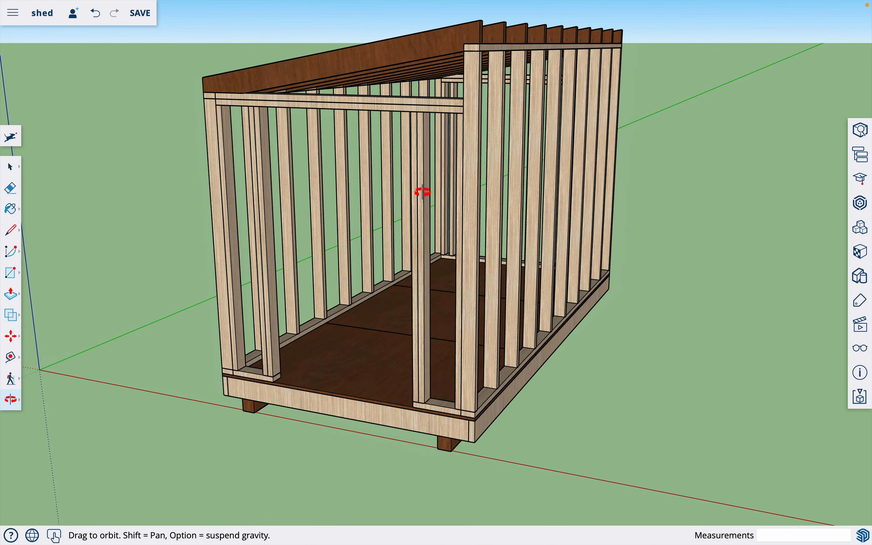